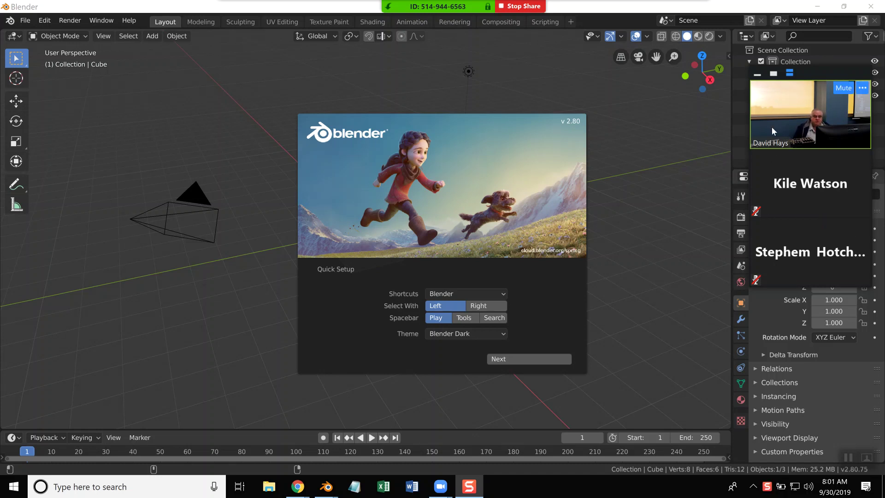
- Collapse the meeting's participant video panel, move it clear of the workspace, and dismiss the splash screen
left_click(757, 74)
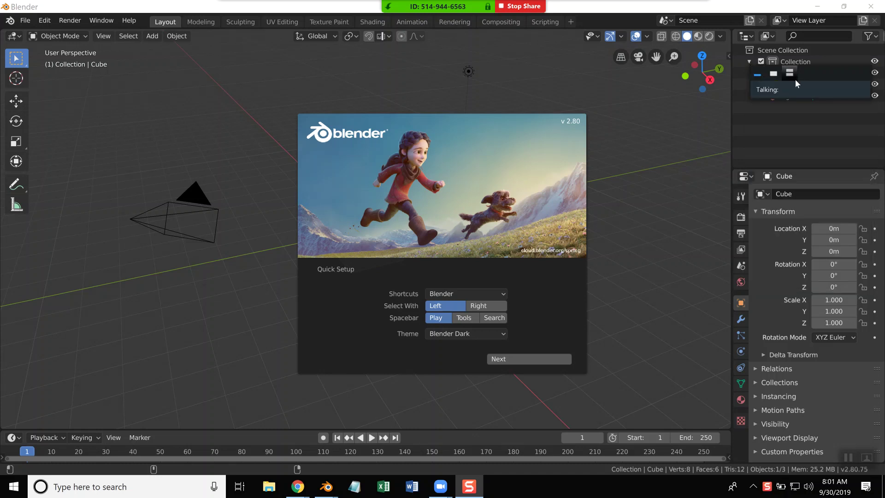
left_click_drag(823, 75, 673, 469)
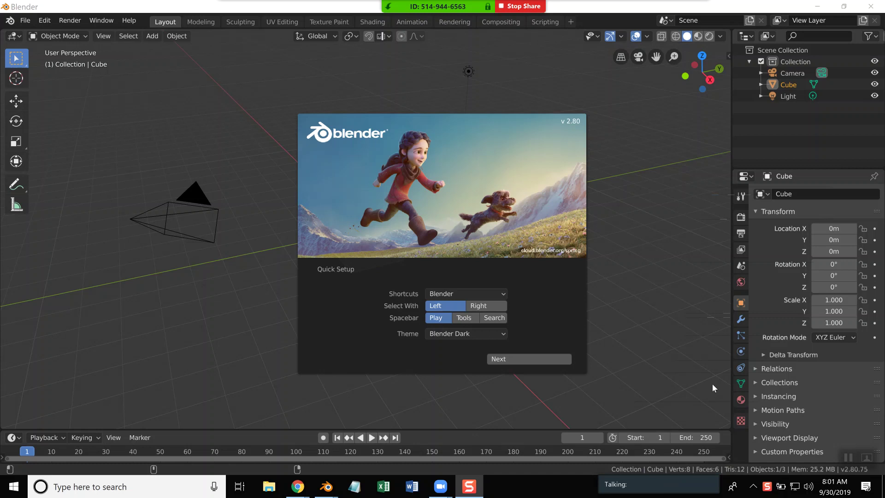
left_click(631, 186)
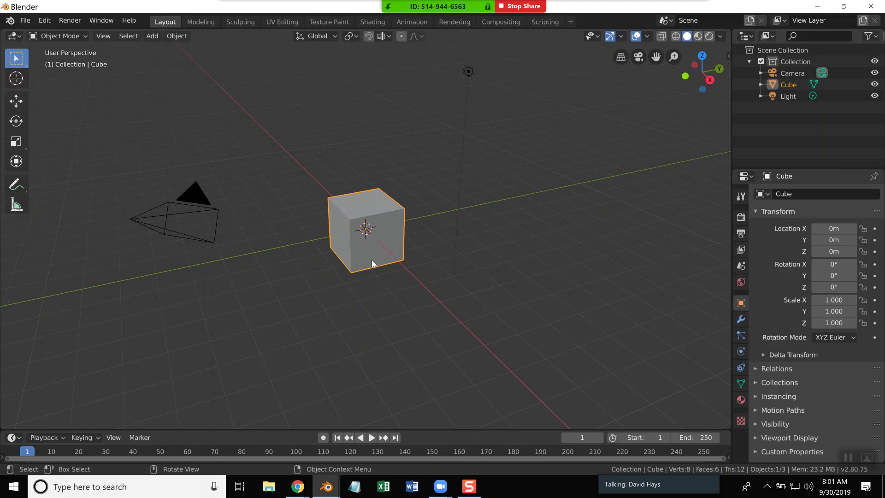
- Add two shape keys to the cube: the Basis and one further key
left_click(742, 384)
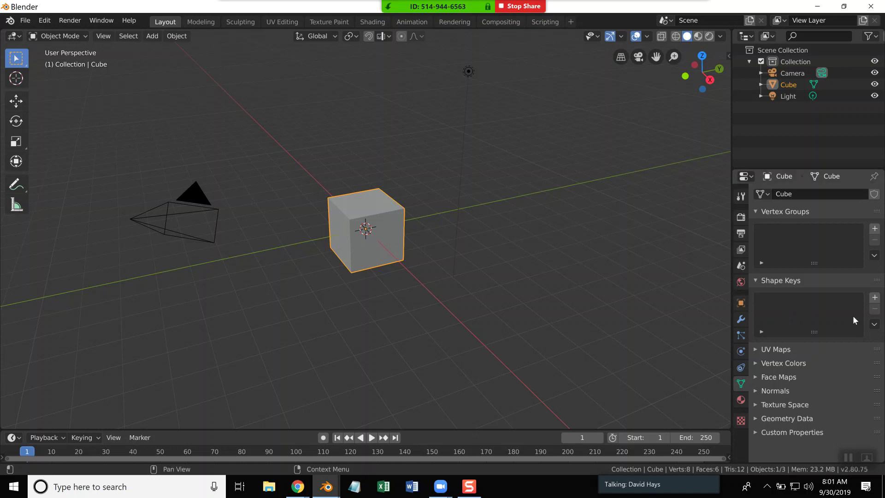
left_click(874, 298)
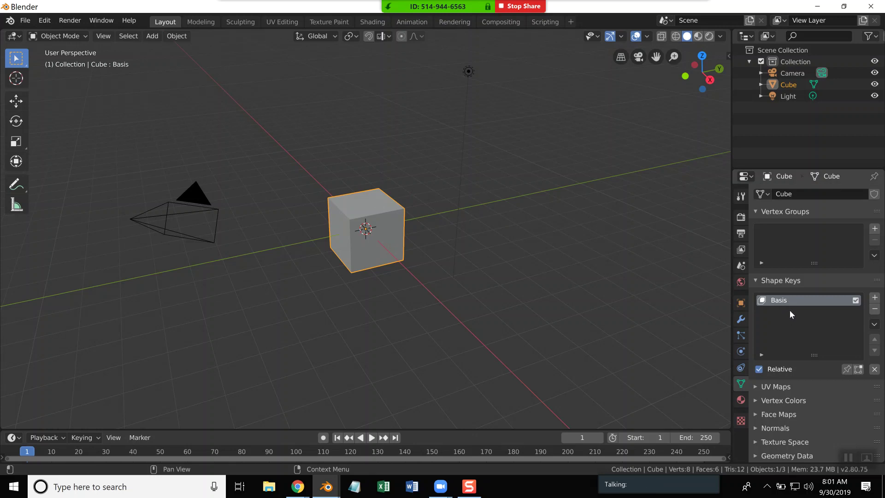
left_click(876, 298)
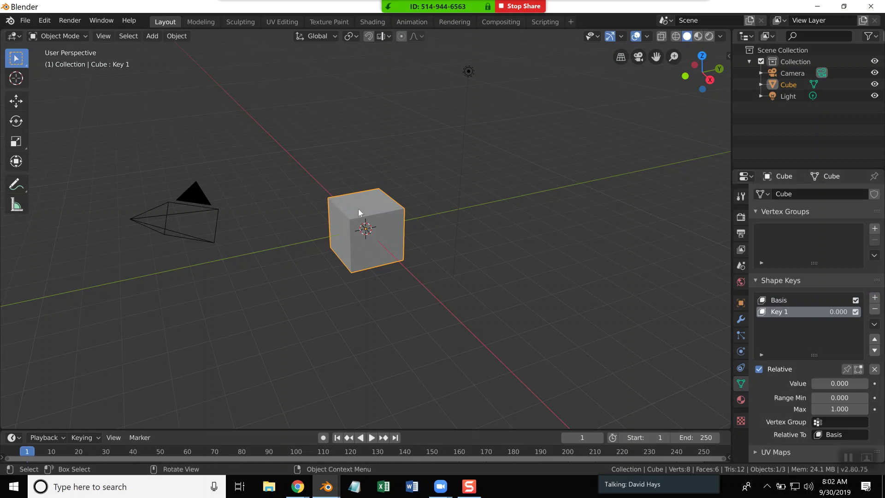
- With Key 1 active, move the cube's two far top vertices upward and outward in Edit Mode, and return to Object Mode
key("Tab")
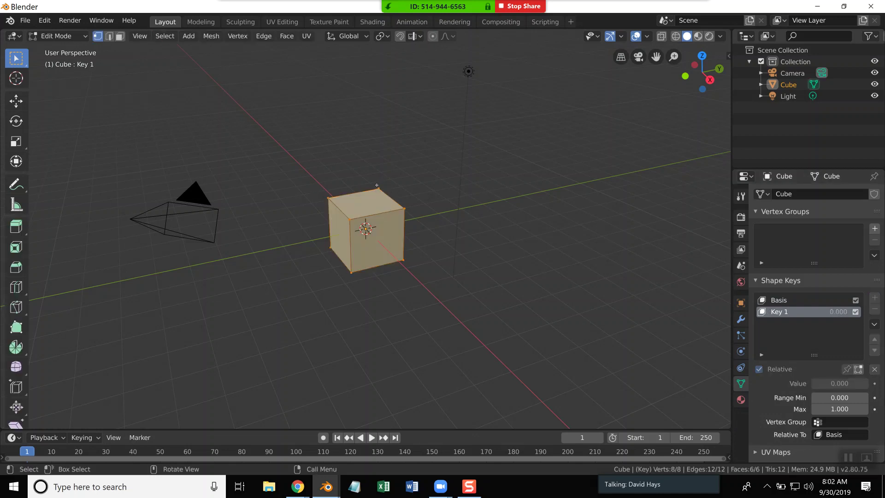
left_click(378, 187)
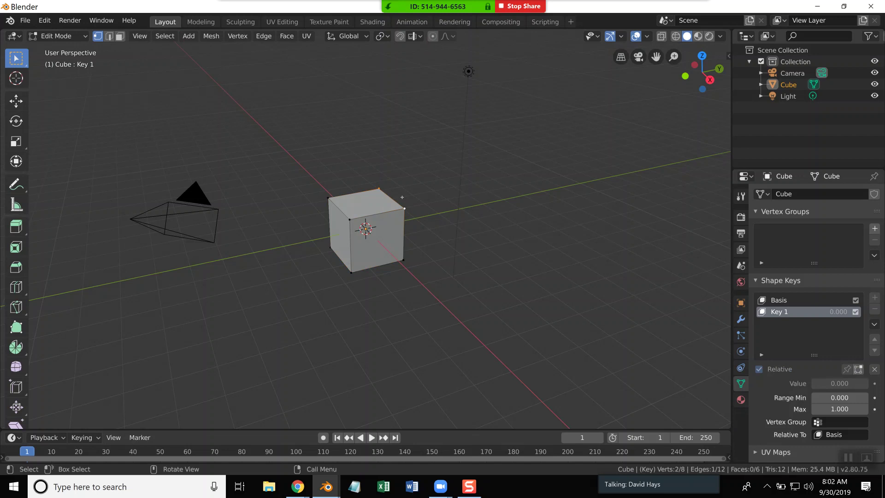
key("g")
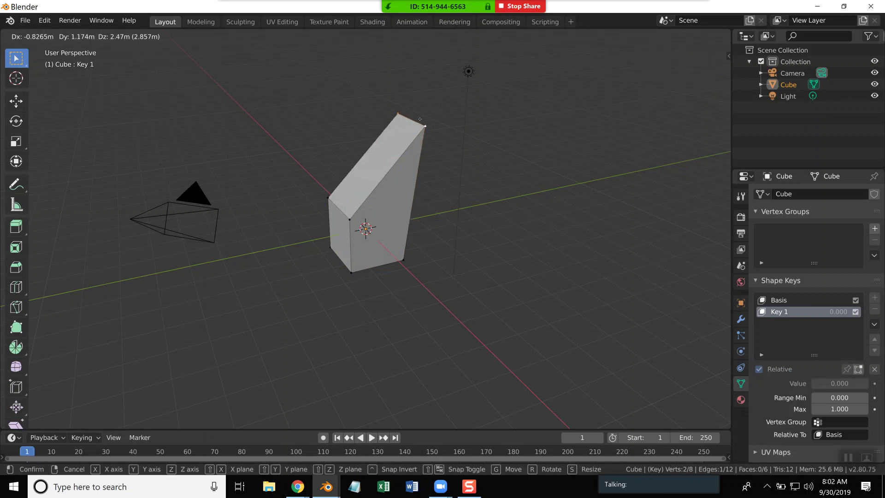
left_click(419, 124)
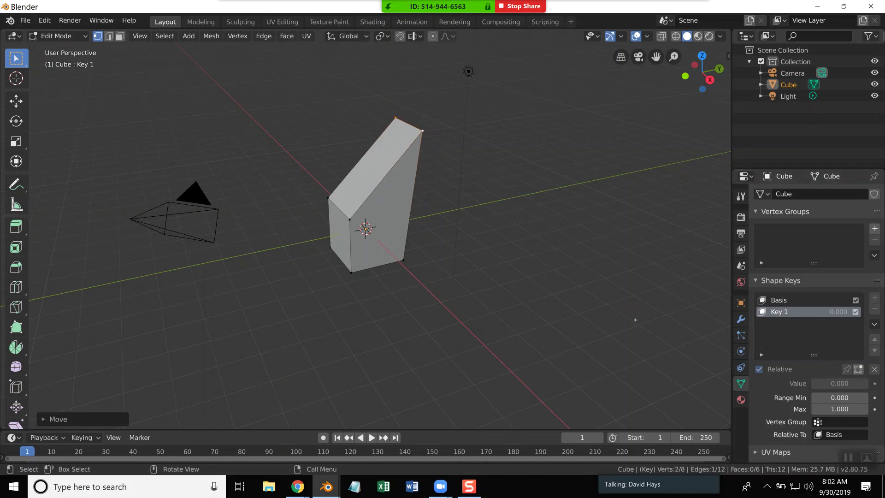
key("Tab")
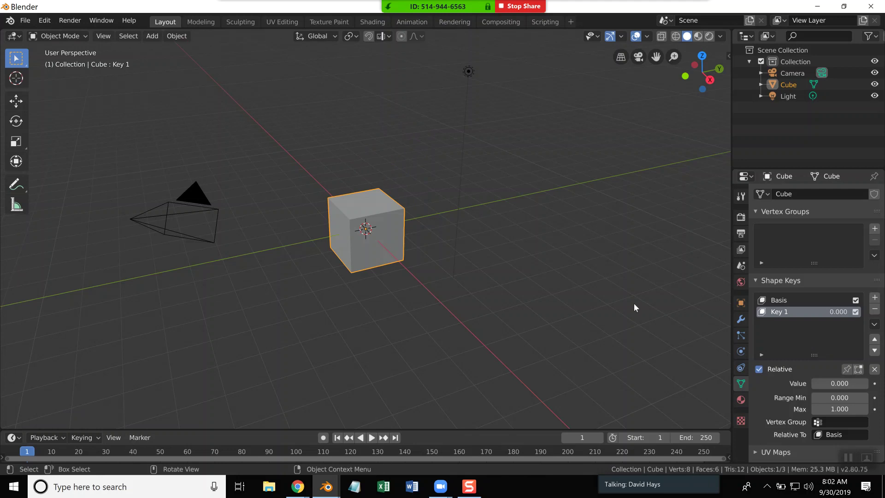
- Compare the mesh shapes of Basis and Key 1 by switching between the two shape keys in Edit Mode
left_click(780, 305)
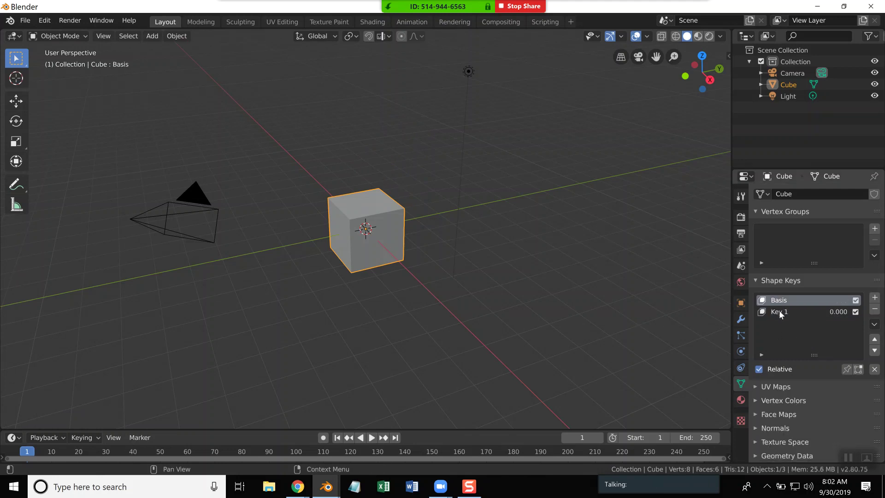
left_click(779, 313)
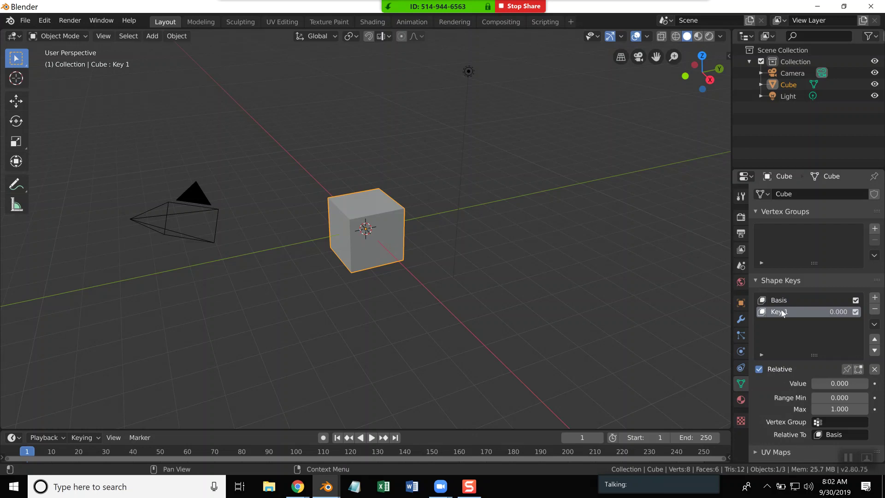
key("Tab")
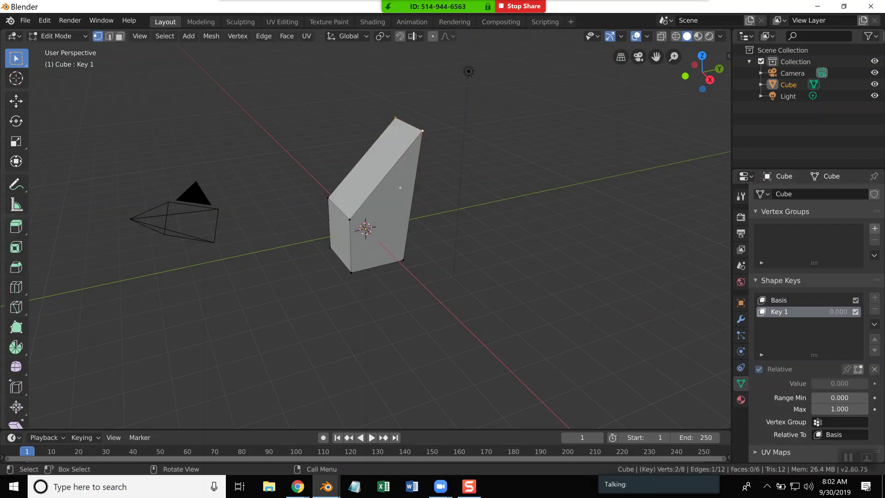
left_click(789, 299)
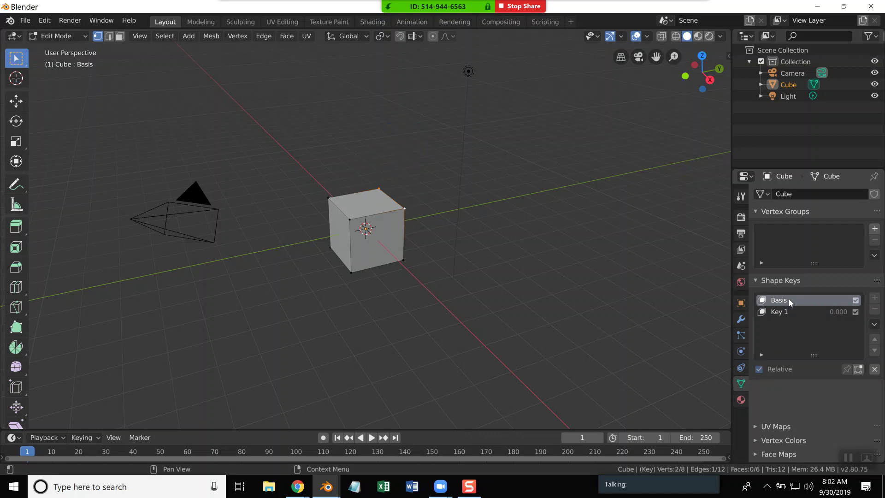
left_click(780, 312)
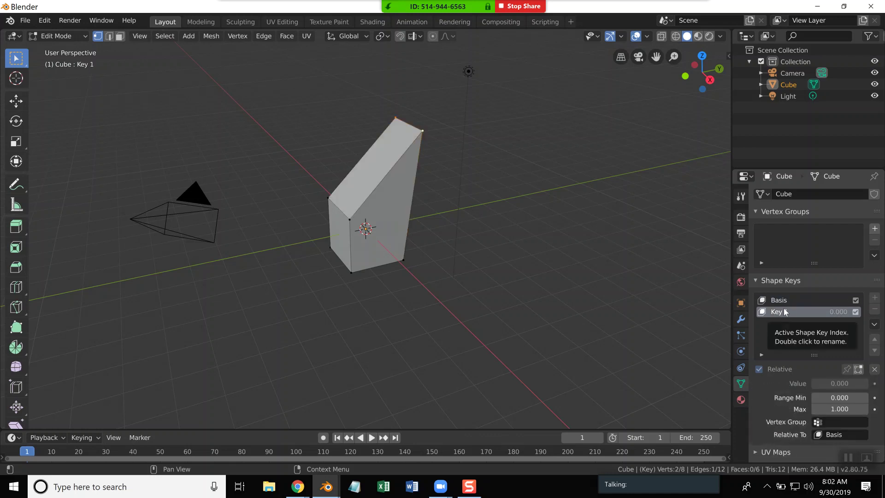
left_click(784, 301)
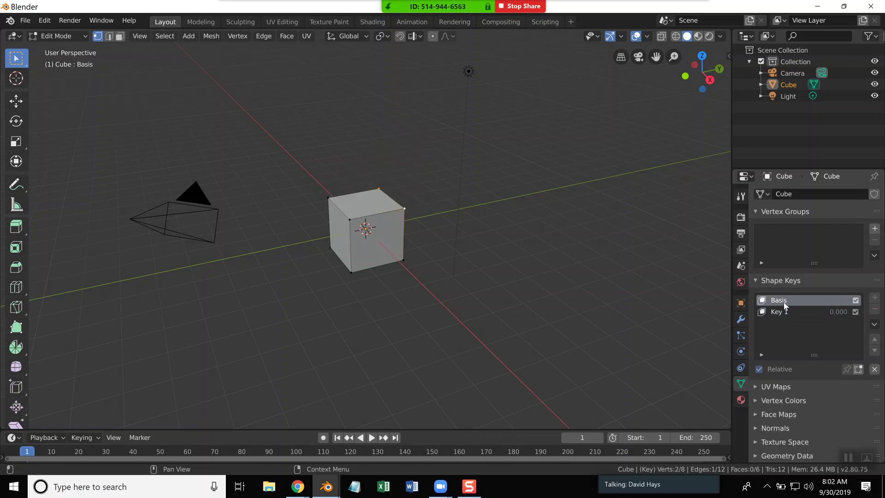
left_click(783, 316)
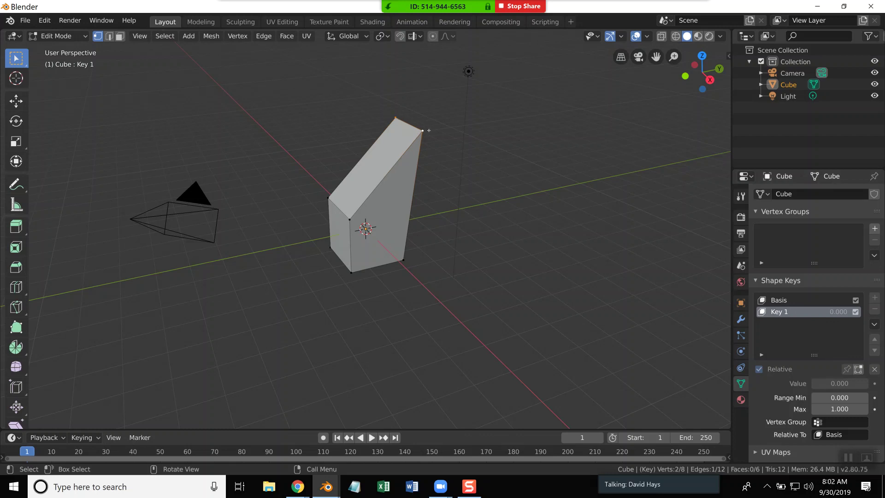
left_click(785, 301)
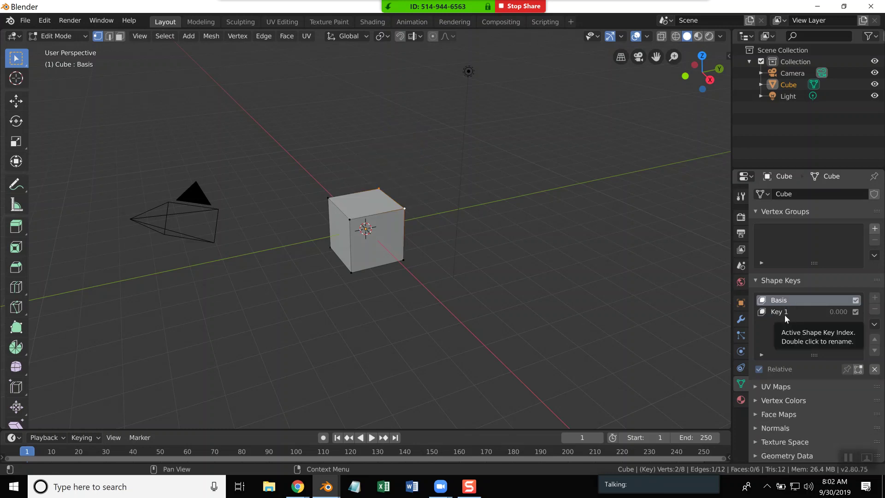
left_click(785, 313)
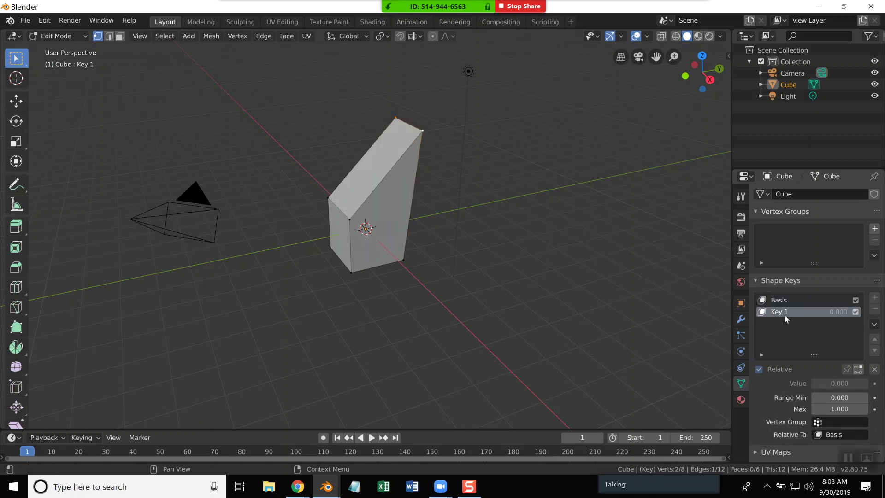
- Keyframe Key 1's value at 0.000 on frame 1 and try to adjust that value
left_click(876, 384)
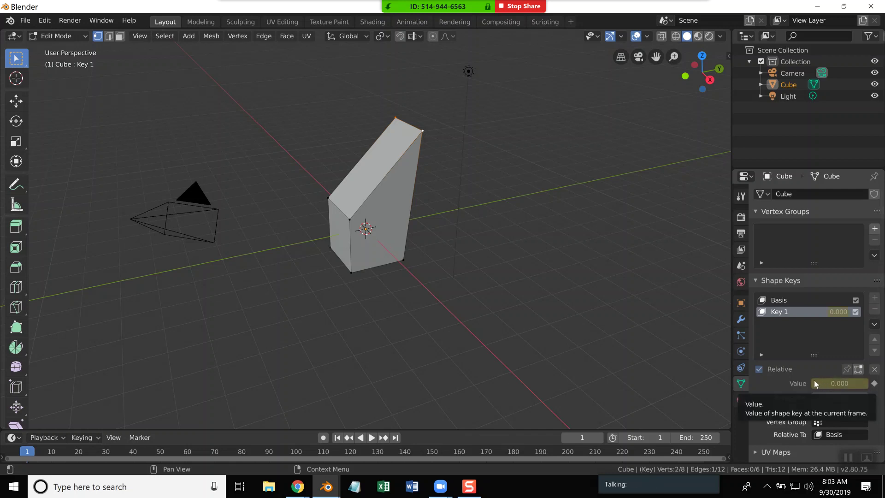
mouse_move(814, 381)
left_mouse_down()
mouse_move(866, 381)
mouse_move(812, 383)
left_mouse_up()
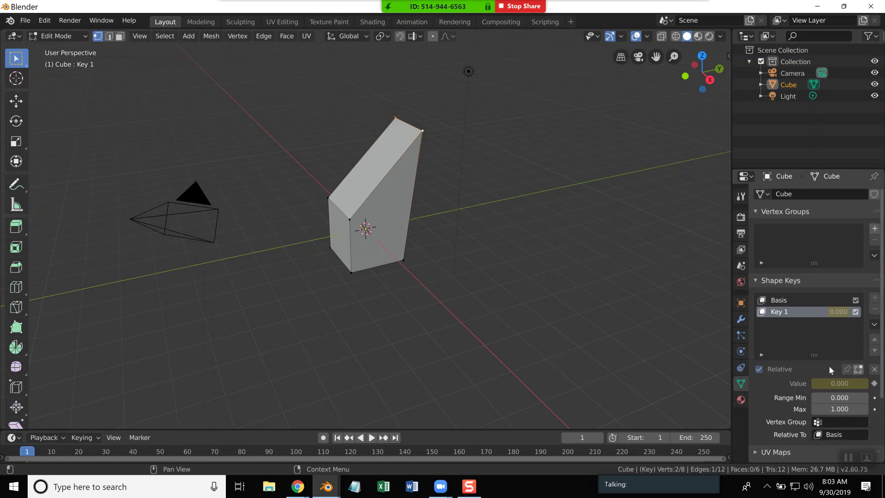
- Start a new General file and discard the changes to the current scene
left_click(26, 21)
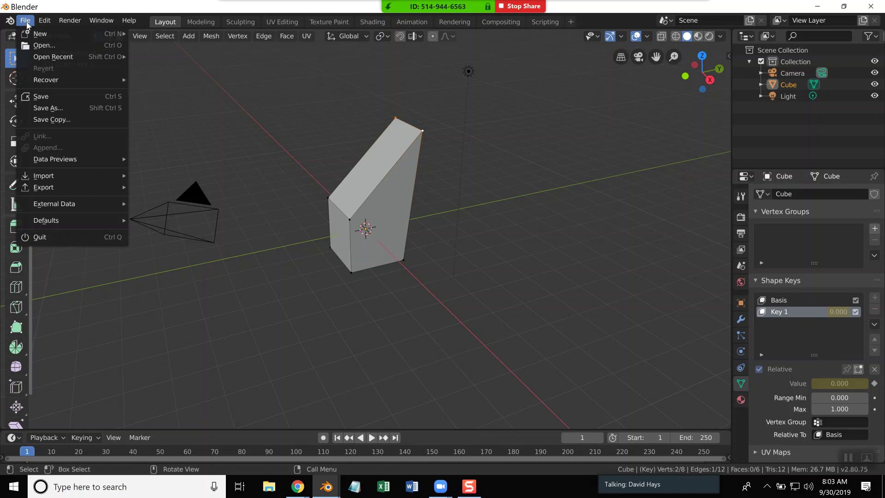
mouse_move(45, 36)
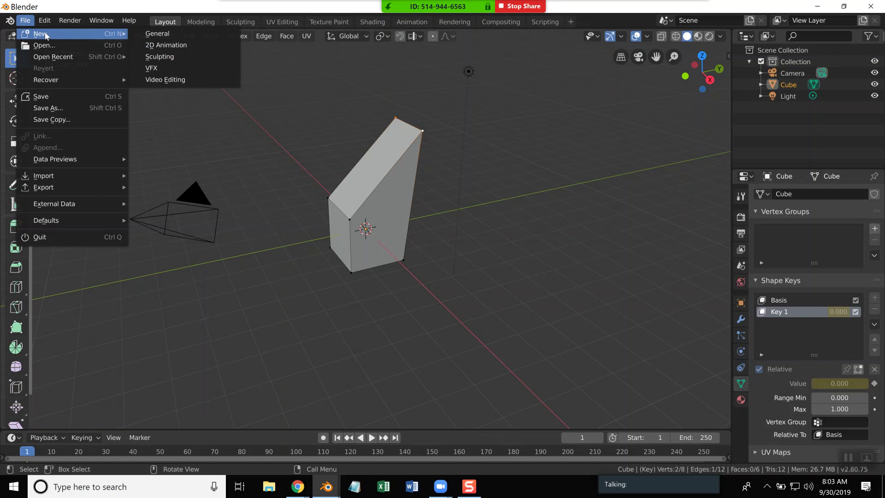
left_click(156, 35)
left_click(487, 257)
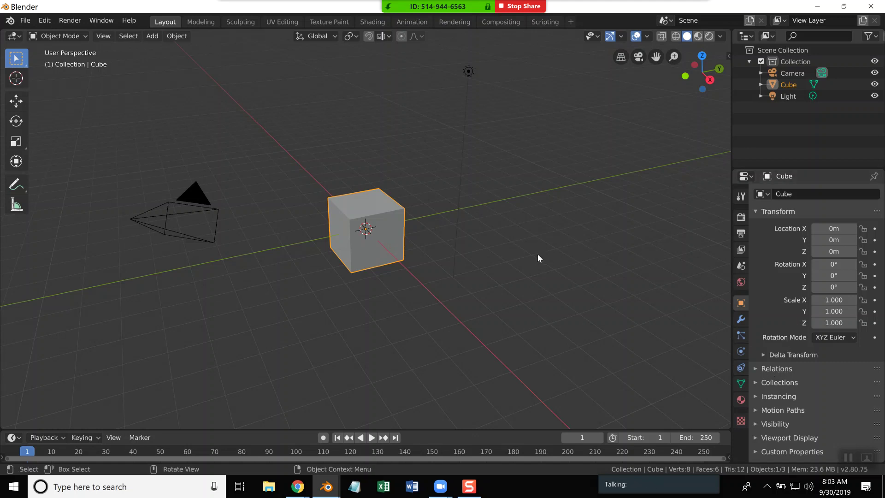
- Switch to the browser, review the Week 8 course content, and open the "Video: ShapeKeys and Morphing" link in a new window
key("alt+Tab")
key("alt+Tab")
key("alt+Tab")
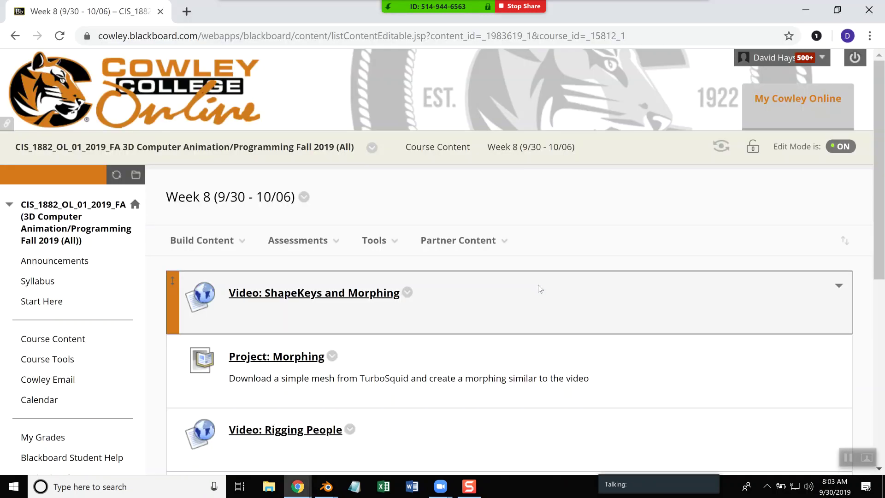
scroll(551, 294, "down", 2)
scroll(554, 283, "down", 1)
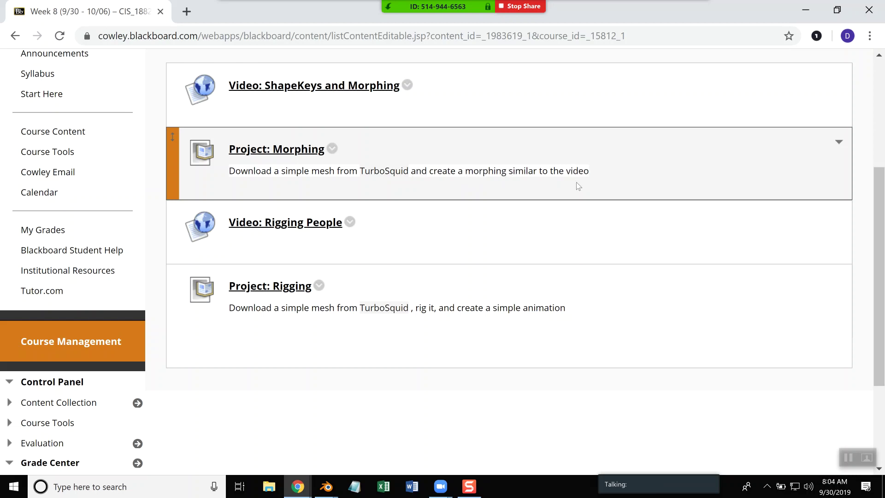
right_click(310, 90)
left_click(357, 112)
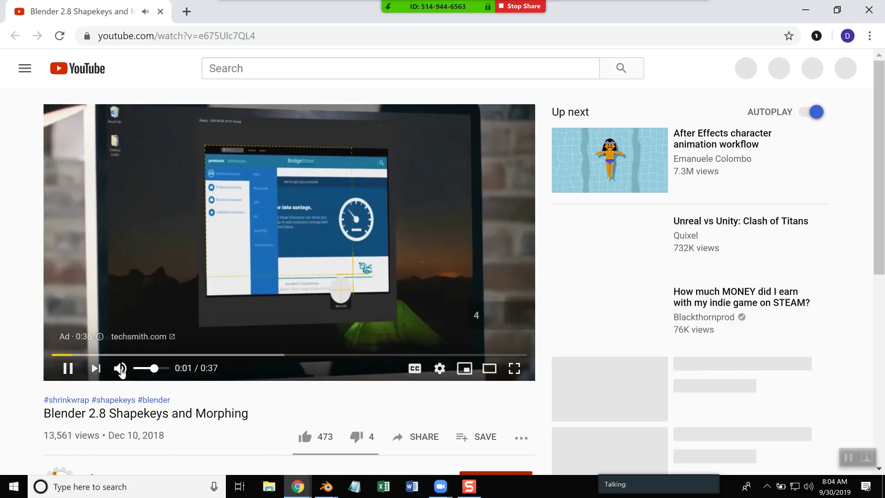
- Lower the playback volume of the "Blender 2.8 Shapekeys and Morphing" video slightly
left_click(121, 369)
left_click(120, 369)
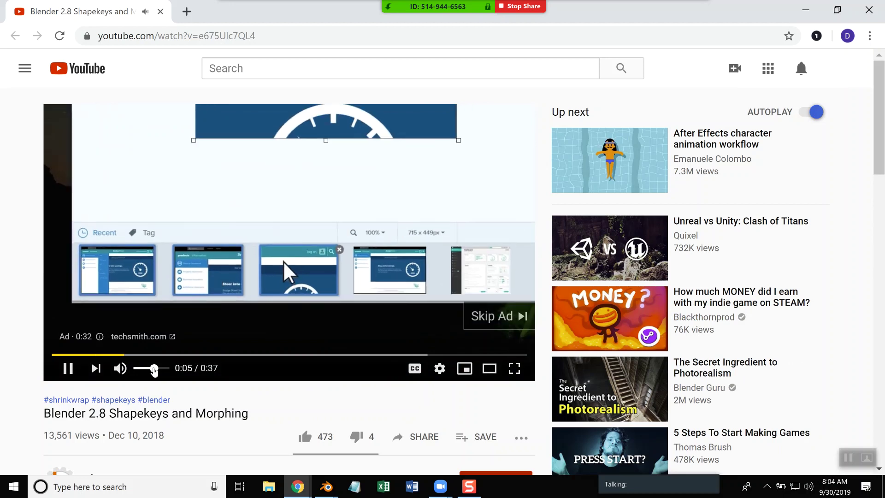
left_click_drag(154, 370, 148, 371)
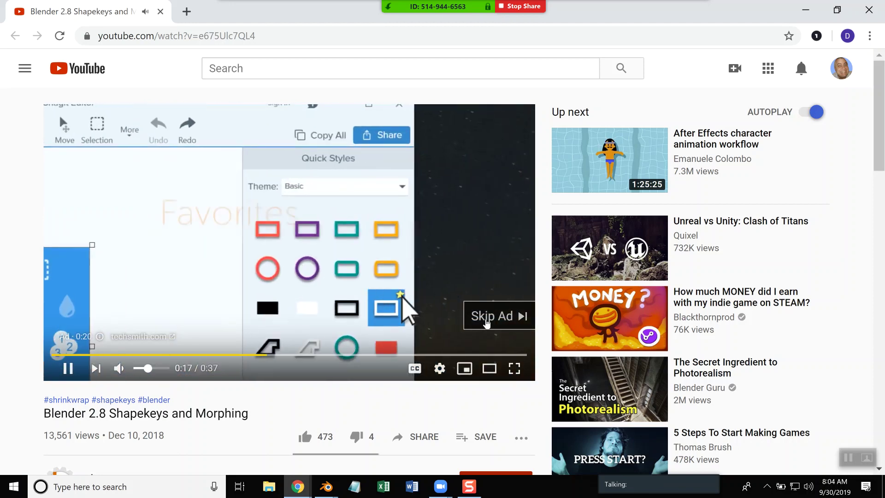
- Skip the advertisement and watch the shape keys video full screen, pausing it at 0:21
left_click(489, 317)
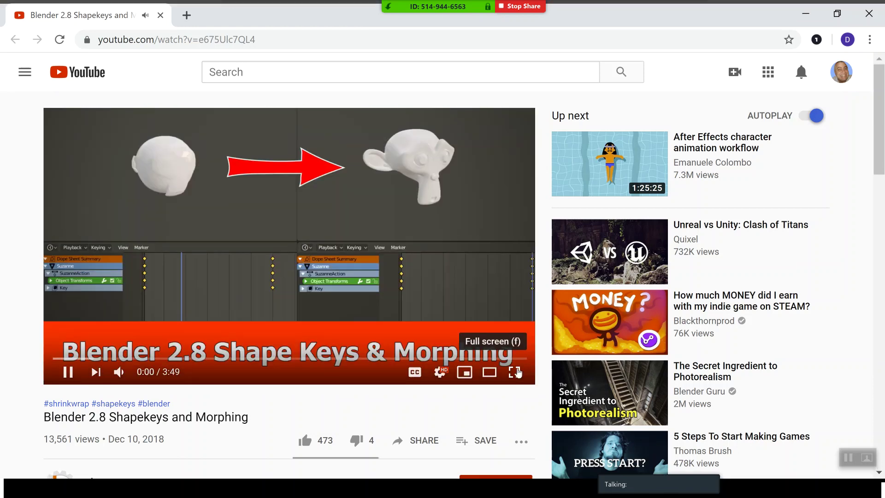
left_click(516, 369)
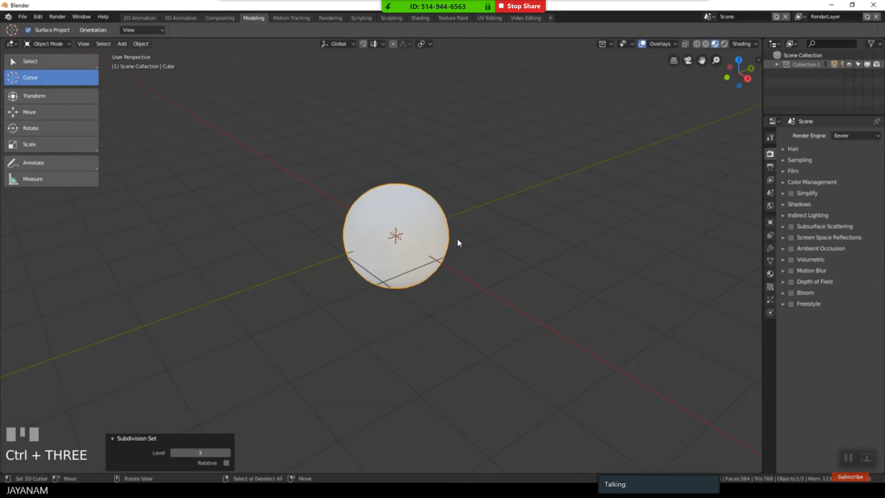
mouse_move(575, 378)
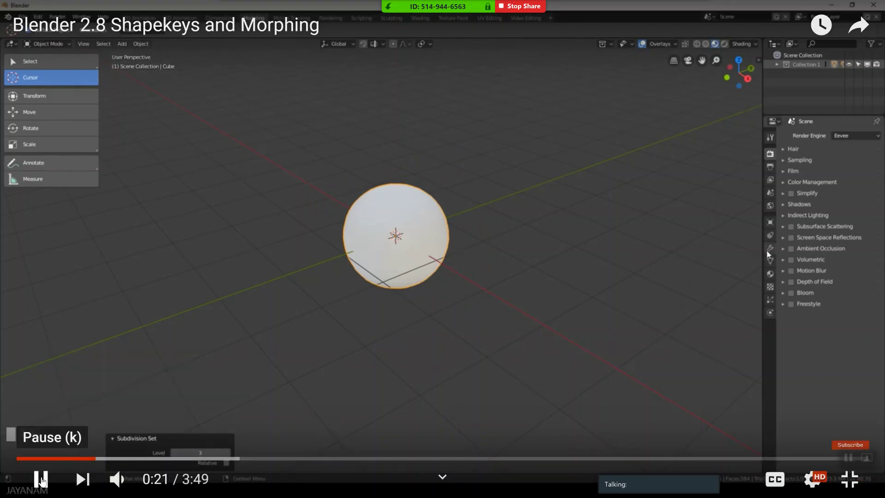
left_click(41, 480)
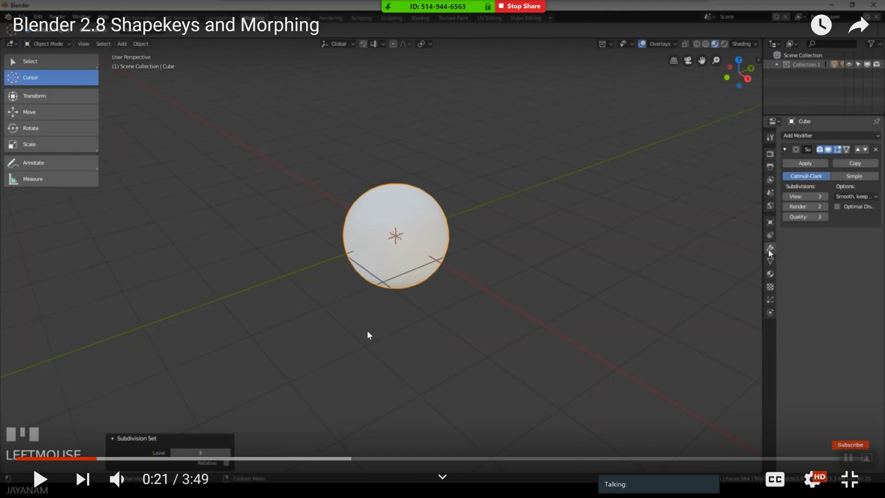
- Switch back to the browser window with the Week 8 course page
key("alt+Tab")
left_click(377, 340)
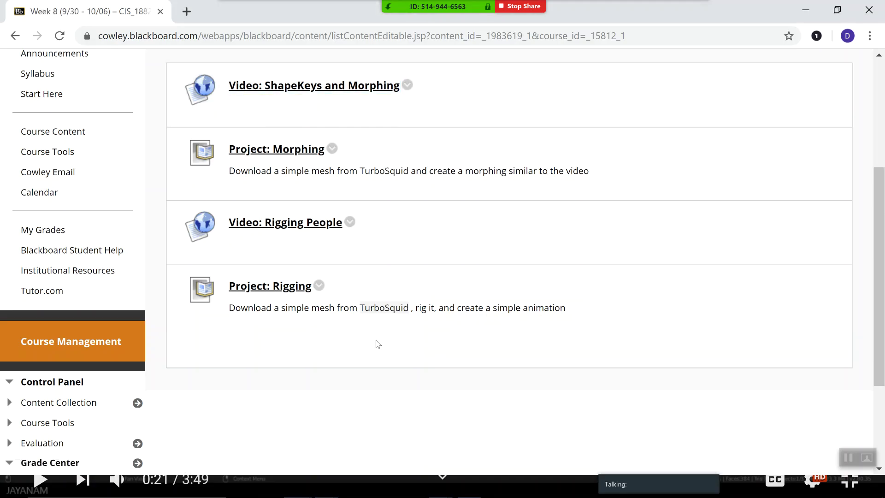
- Switch to the Blender window and start a new General file
key("alt+Tab")
key("alt+Tab")
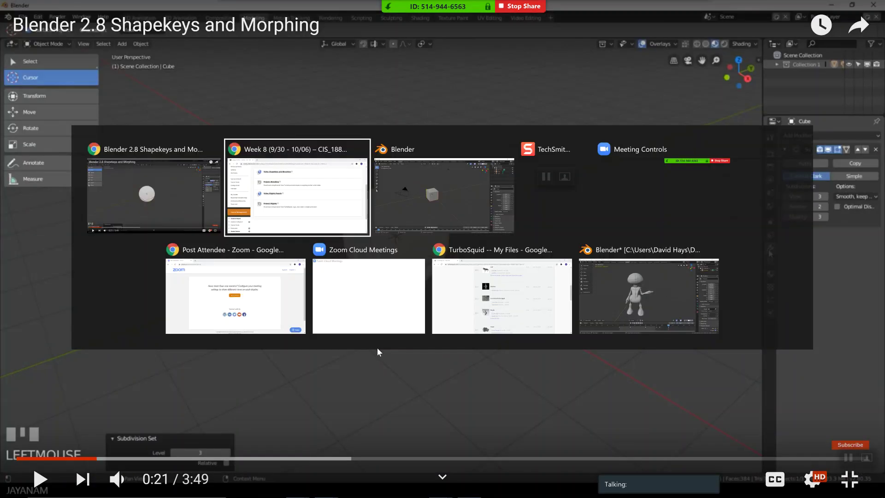
key("alt+Tab")
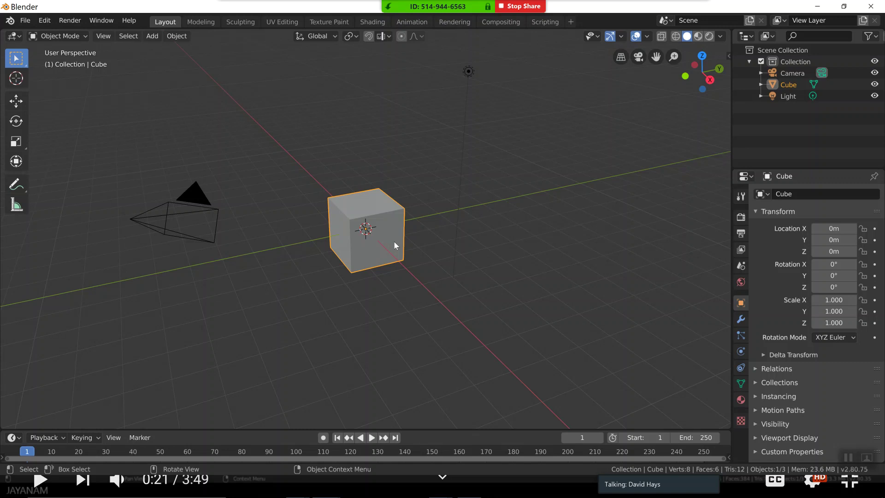
key("ctrl+KP_3")
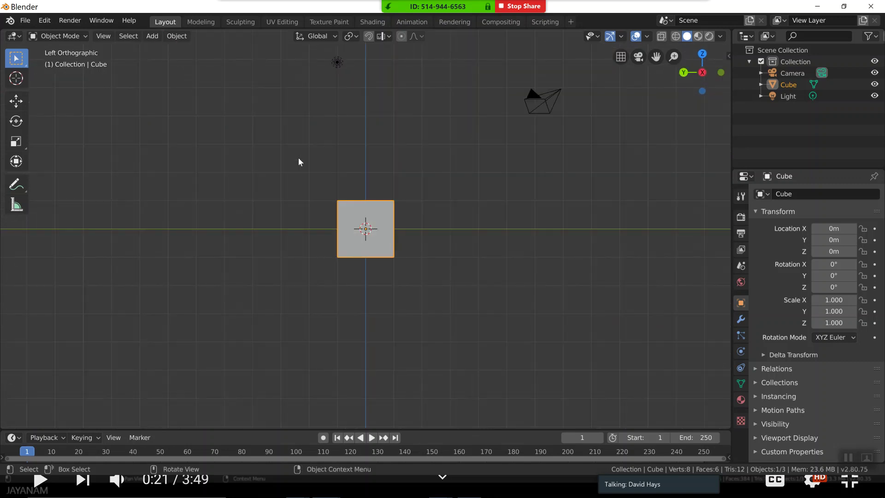
left_click(30, 21)
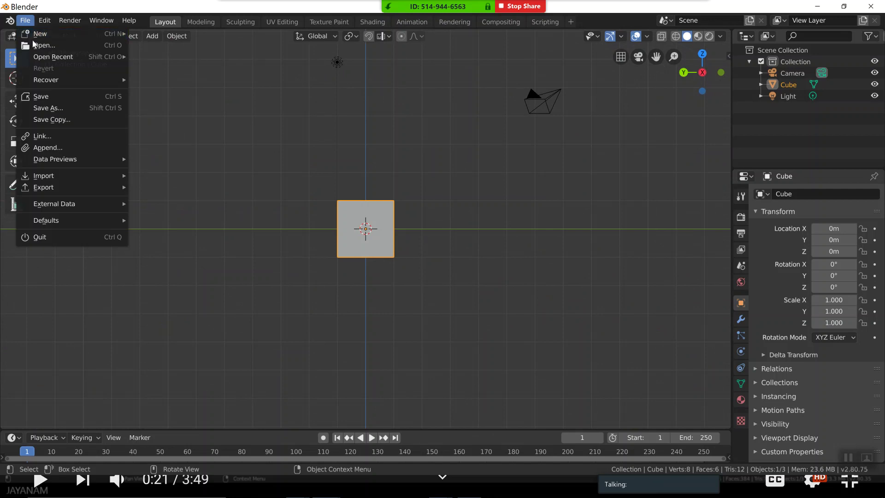
mouse_move(37, 35)
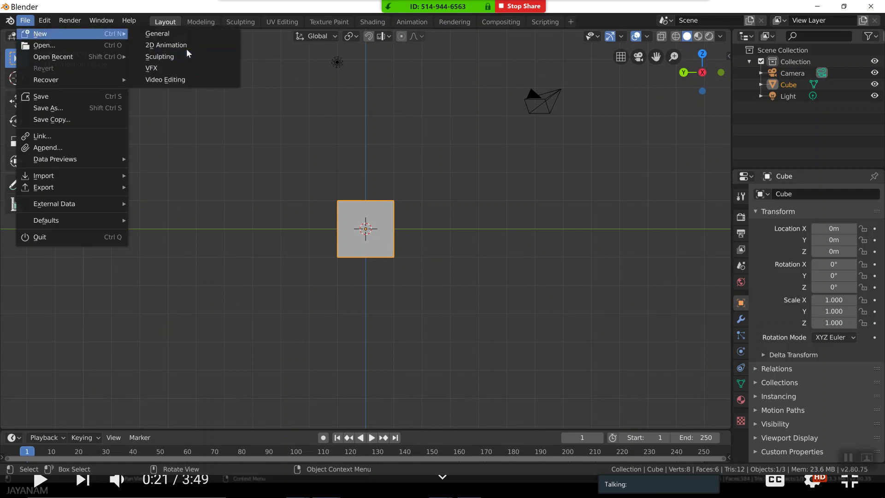
left_click(183, 37)
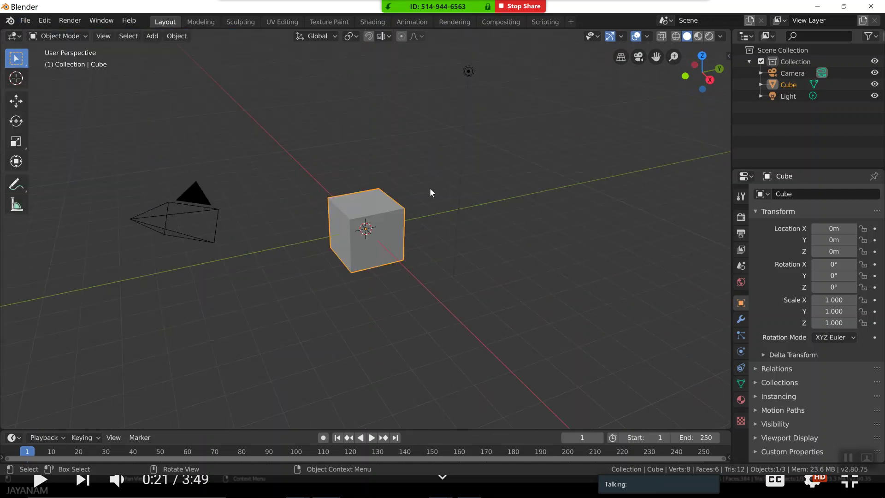
- Add a level 3 Catmull-Clark subdivision to the cube and display its modifier settings
key("ctrl")
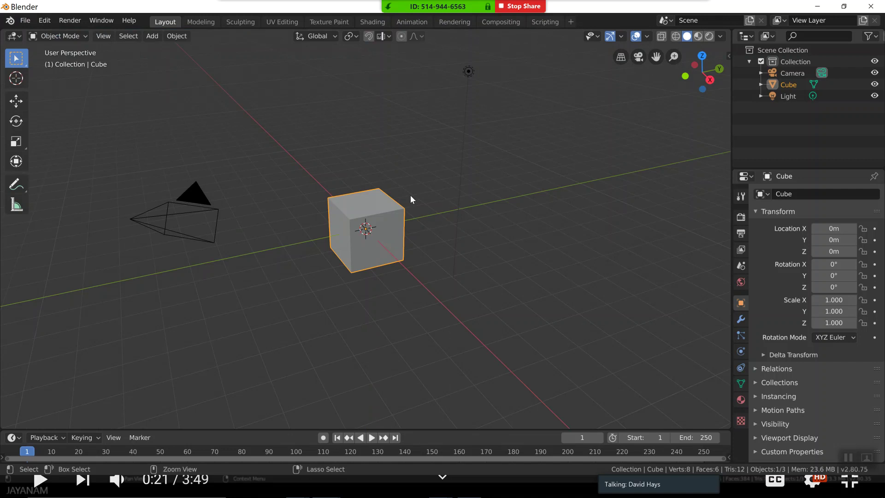
key("ctrl+3")
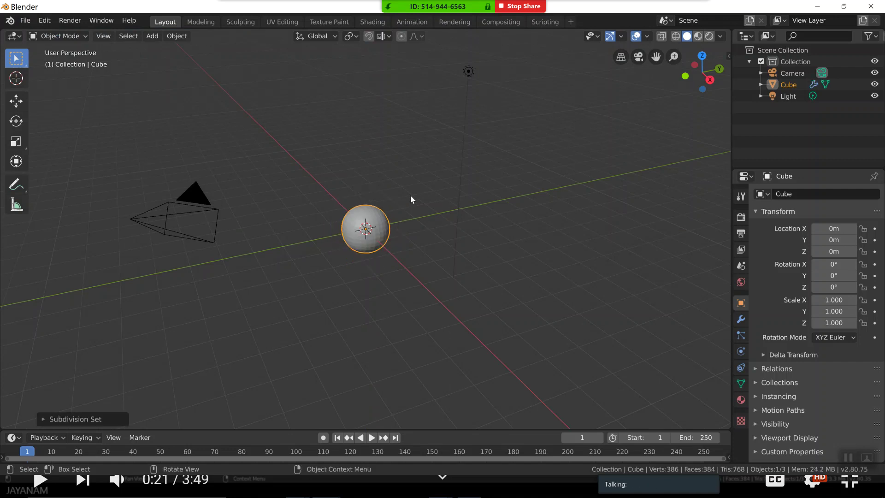
left_click(741, 320)
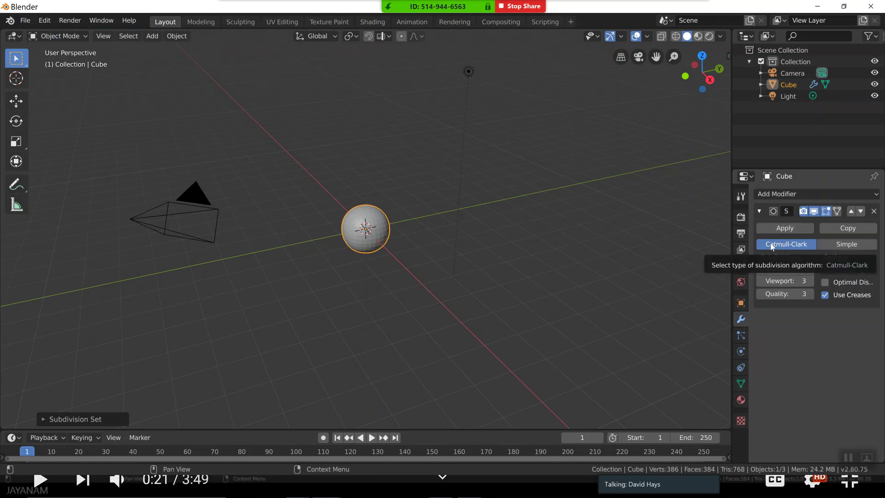
scroll(373, 298, "up", 2)
scroll(373, 295, "up", 4)
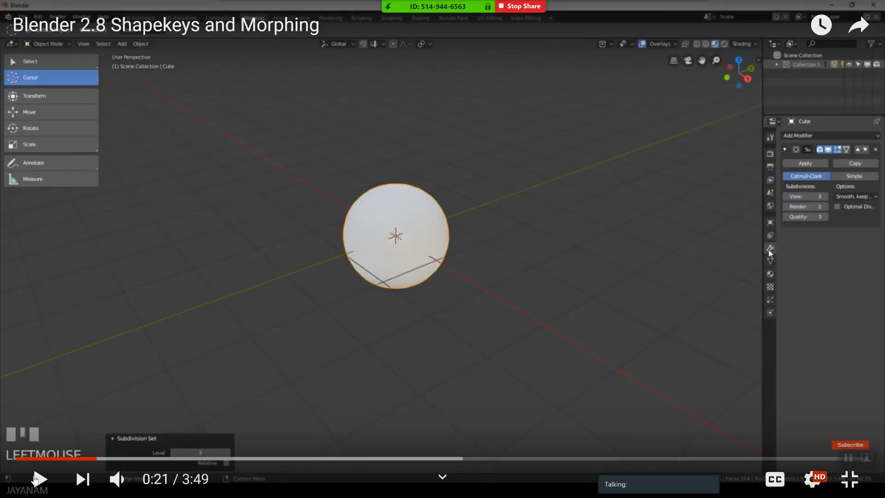
- Play the shape keys video on to 0:25, and apply the cube's subdivision modifier in Blender
left_click(40, 480)
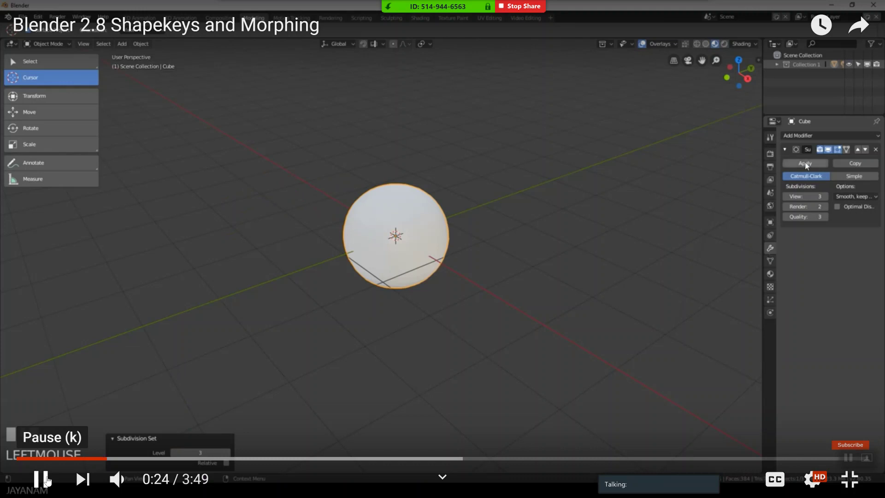
left_click(44, 480)
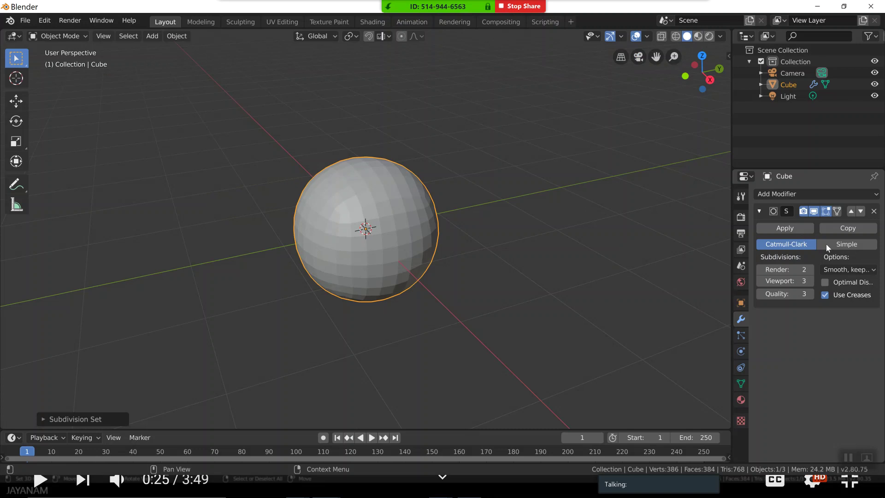
left_click(783, 229)
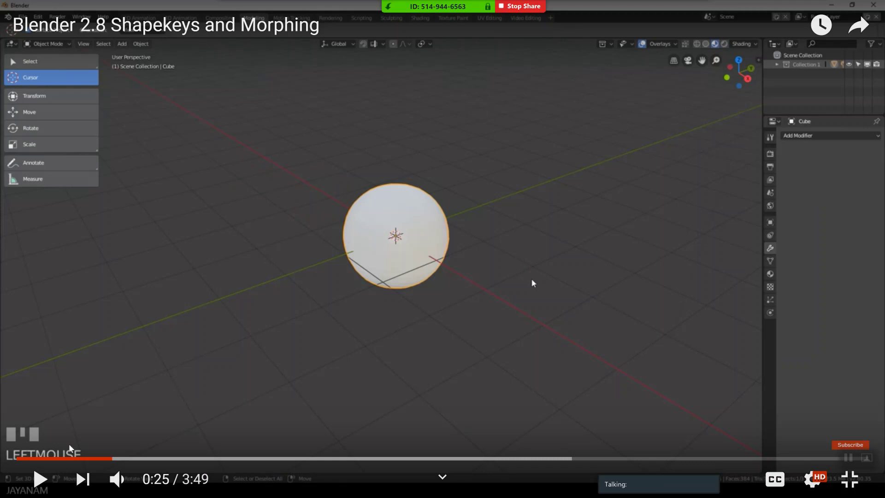
- Play the shape keys video from 0:25 to 0:36 and return to Blender
left_click(41, 479)
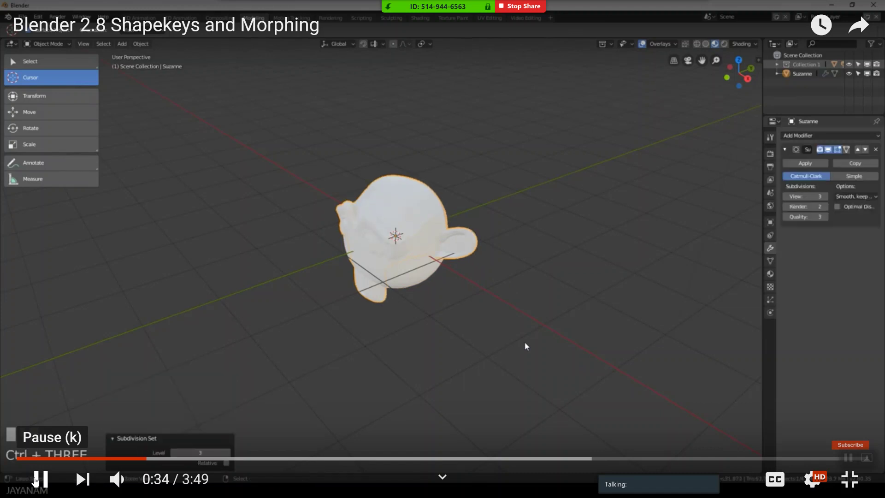
left_click(36, 480)
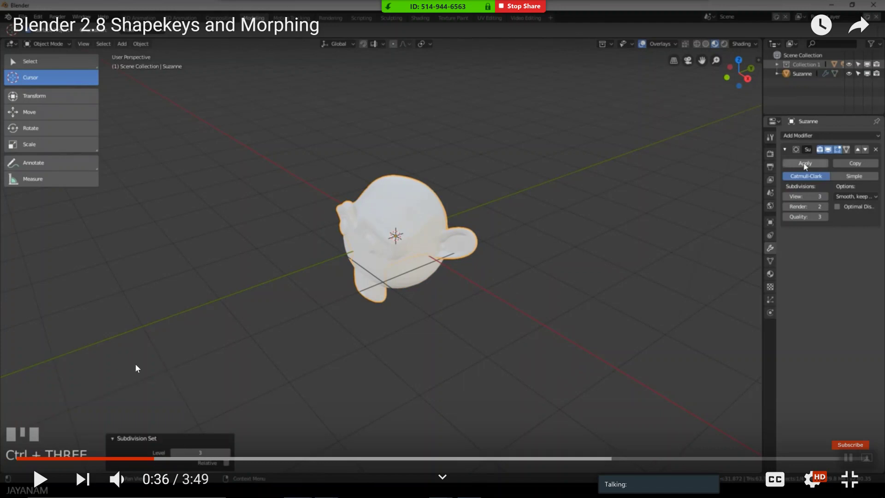
key("alt+Tab")
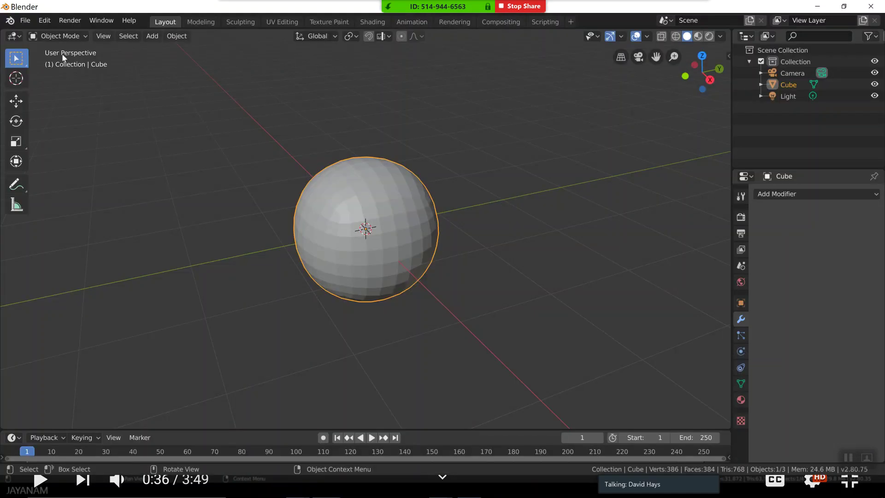
- Add a Monkey mesh at the sphere's location and view it from the front
left_click(156, 38)
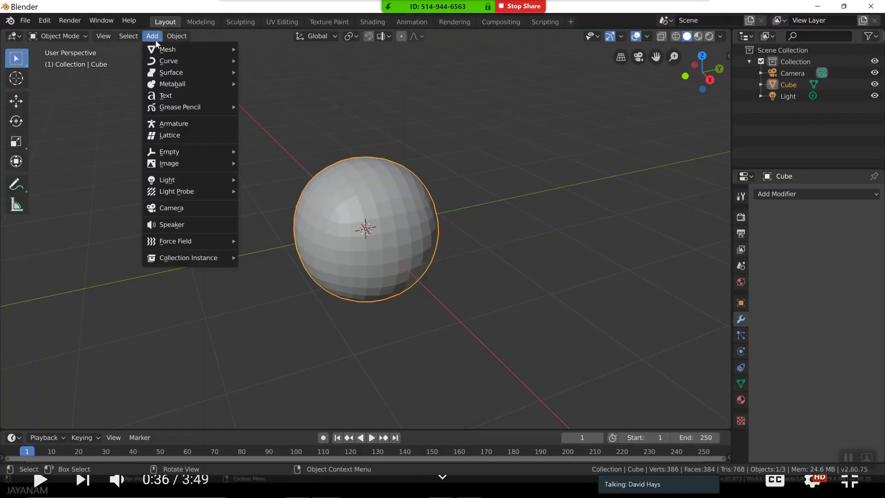
mouse_move(166, 49)
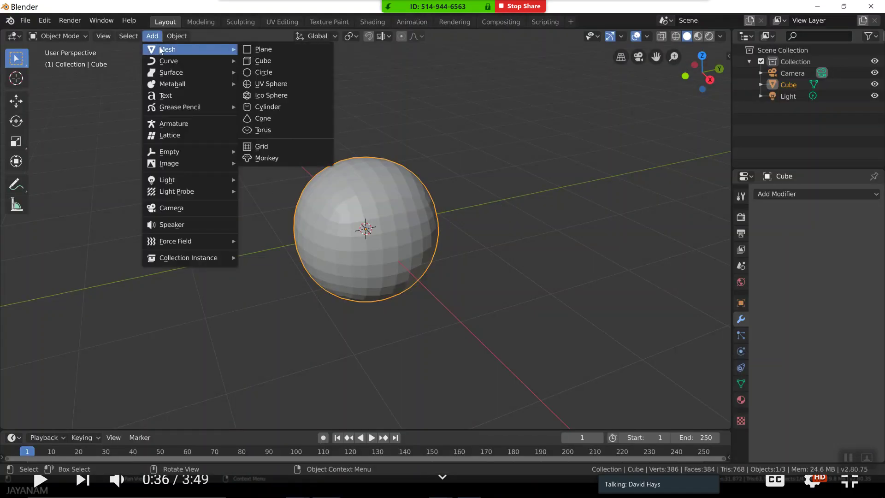
left_click(265, 158)
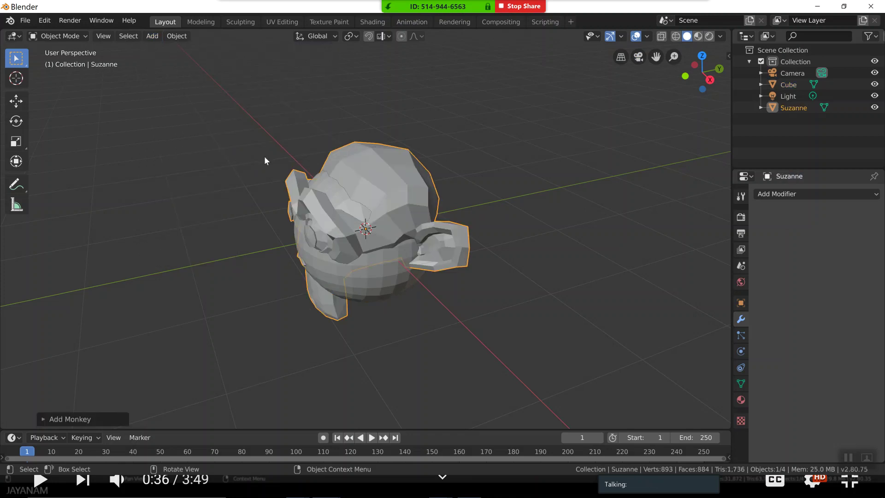
middle_click_drag(301, 274, 344, 264)
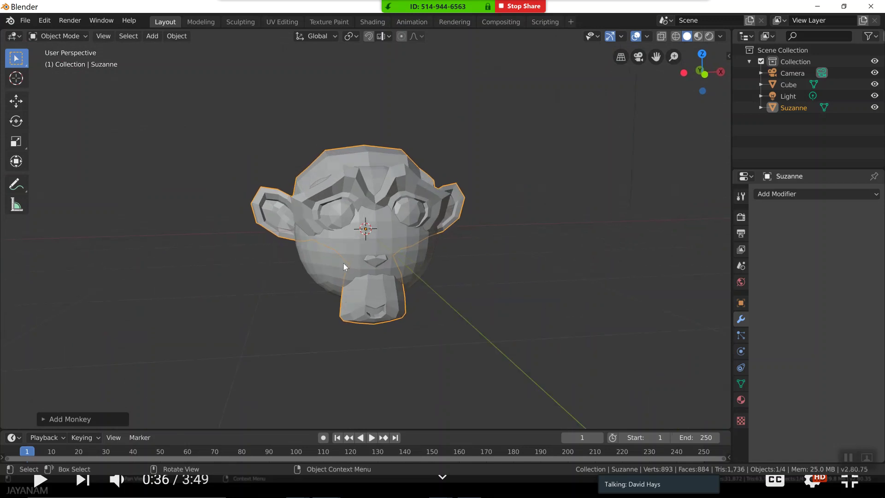
- Add a level 3 subdivision modifier to the monkey head and apply it
left_click(783, 194)
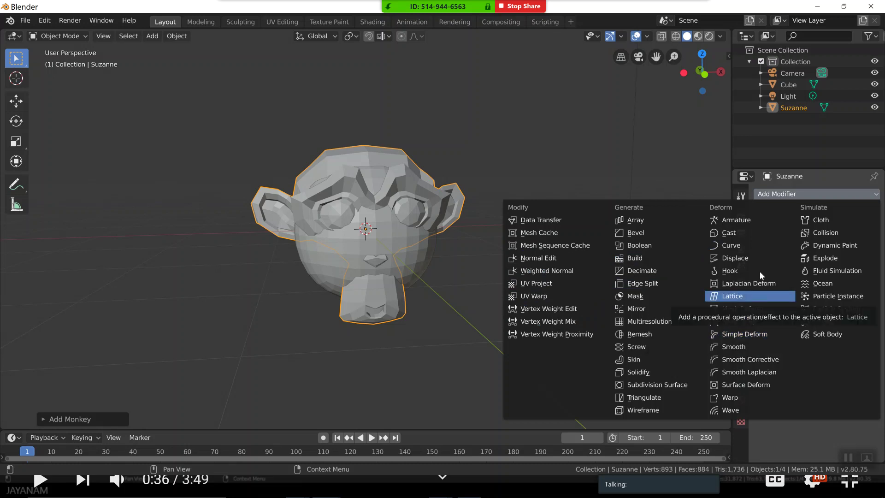
left_click(801, 142)
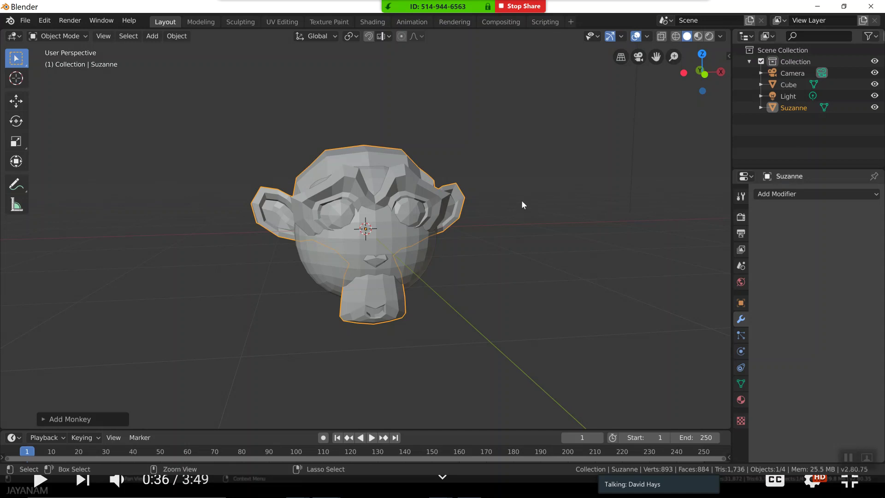
key("ctrl+3")
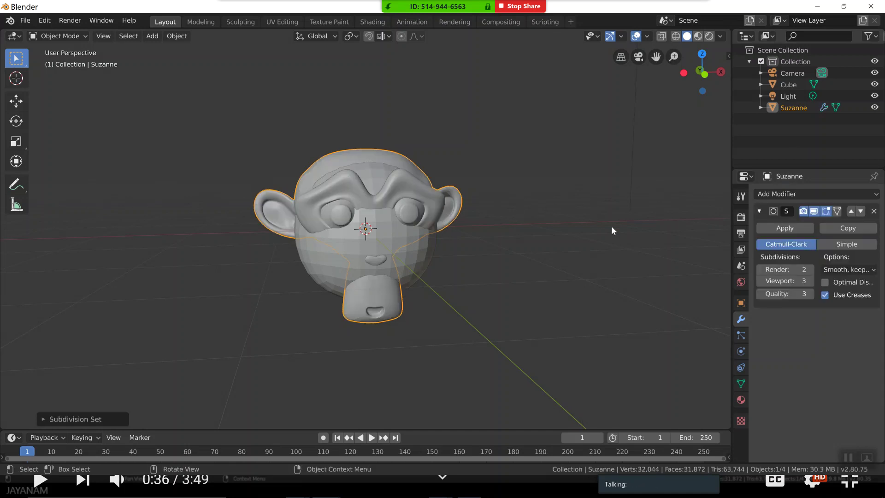
left_click(782, 229)
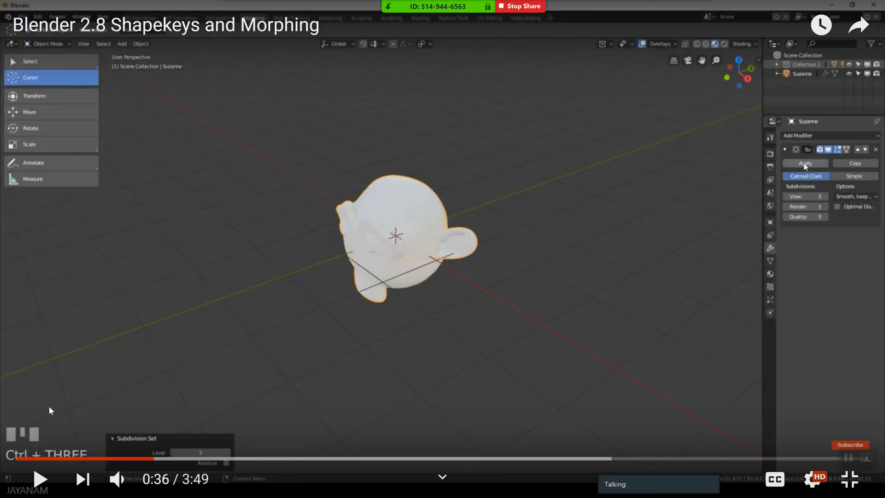
- Play the shape keys video from 0:36 to 0:49 and return to Blender
left_click(42, 480)
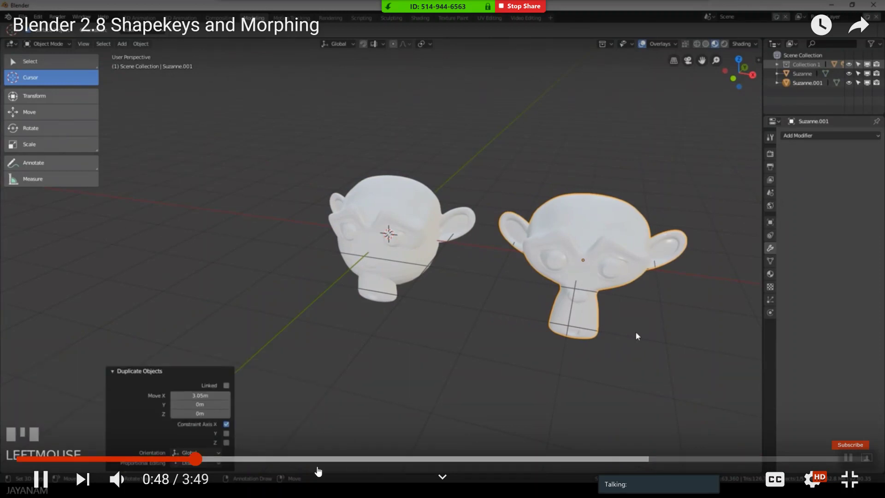
left_click(498, 414)
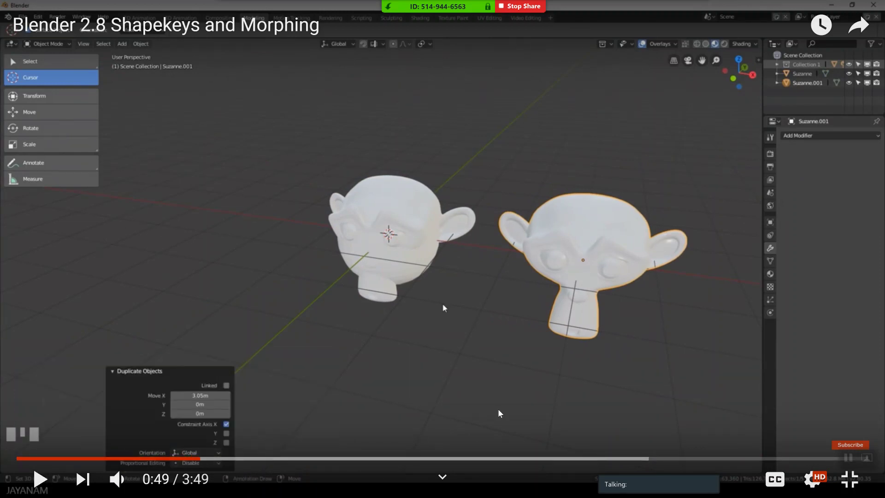
key("alt+Tab")
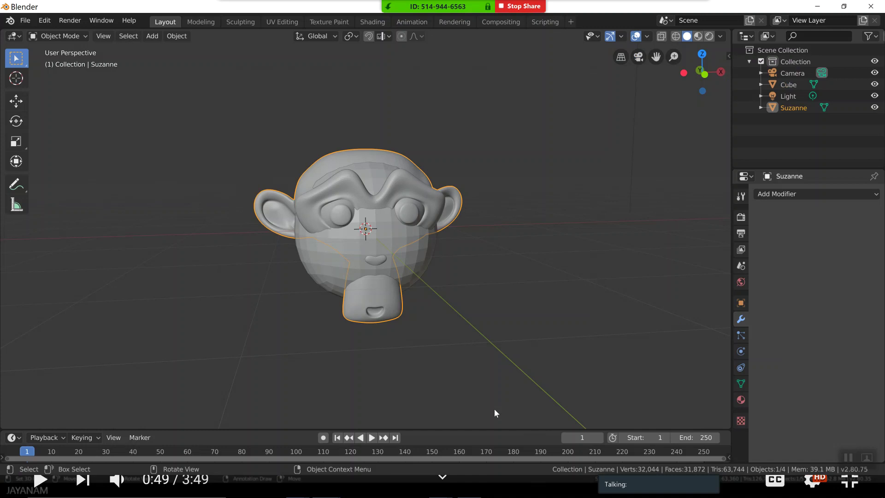
- Duplicate the monkey head and move the copy along the X axis until it stands beside the original
key("shift+d")
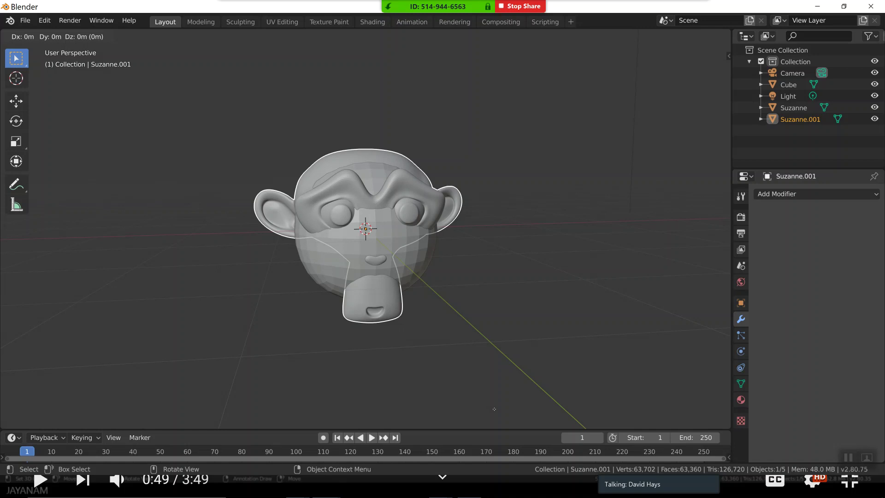
left_click(494, 409)
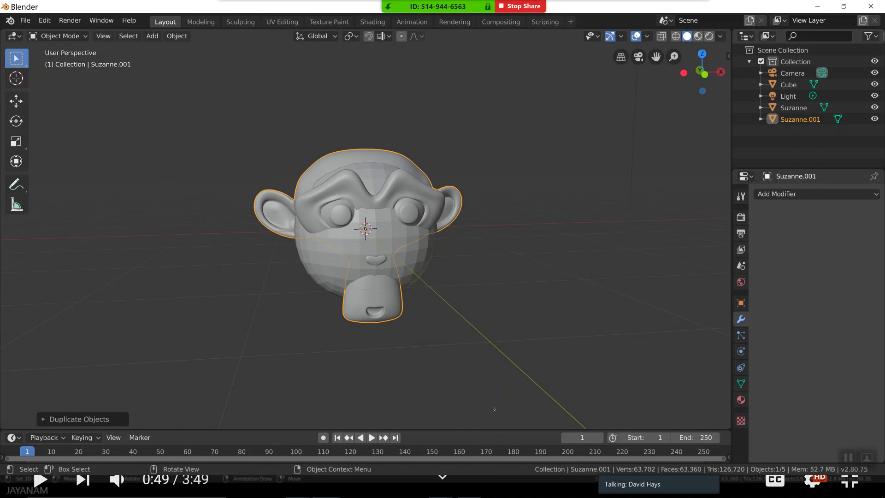
key("g")
key("x")
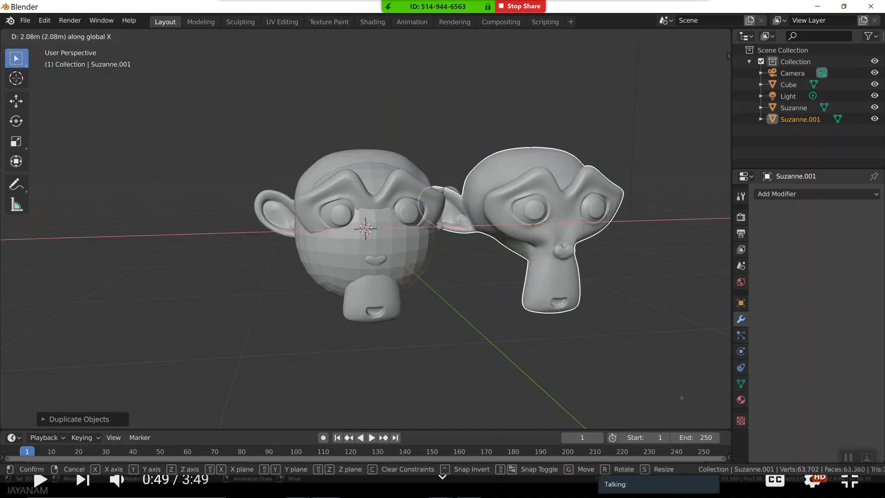
left_click(721, 402)
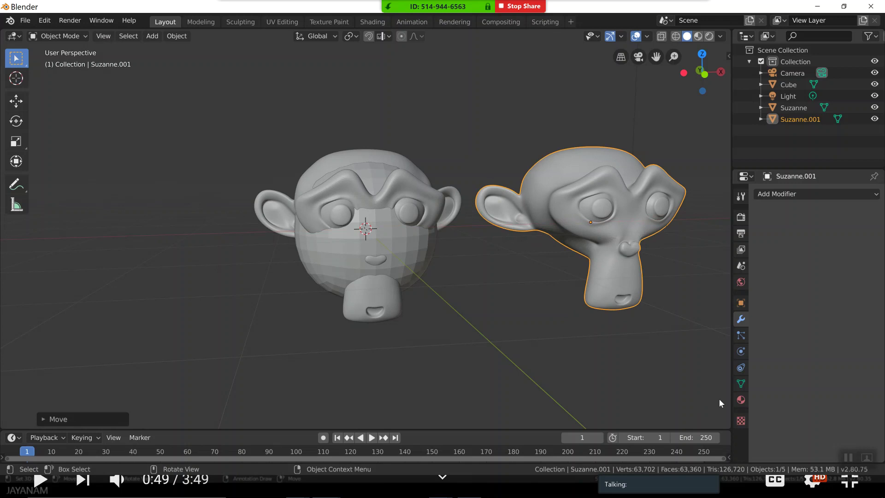
mouse_move(662, 382)
middle_mouse_down()
mouse_move(646, 380)
mouse_move(655, 380)
middle_mouse_up()
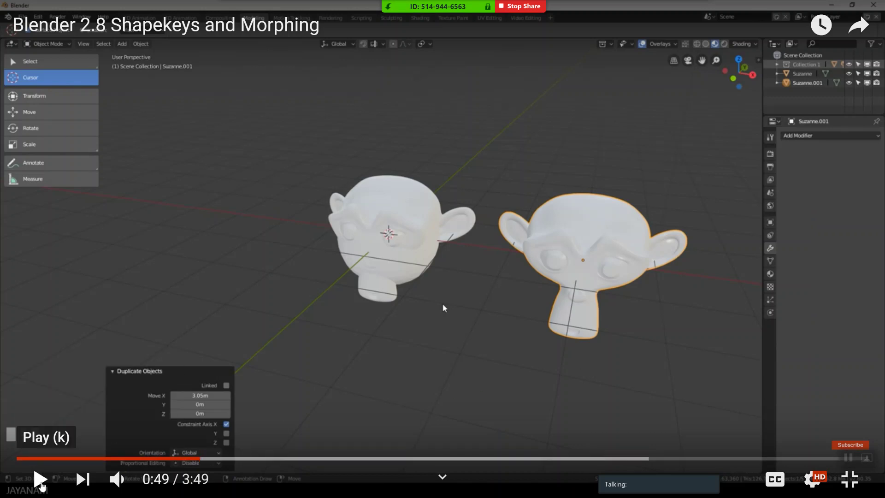
- Play the video from 0:49 to 1:00, then add a Shrinkwrap modifier targeting Cube to the original monkey head in Blender
left_click(40, 481)
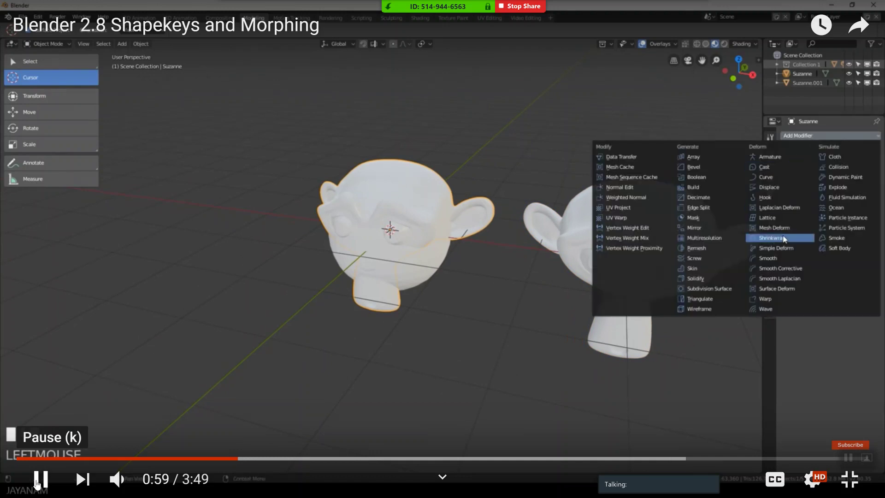
left_click(39, 480)
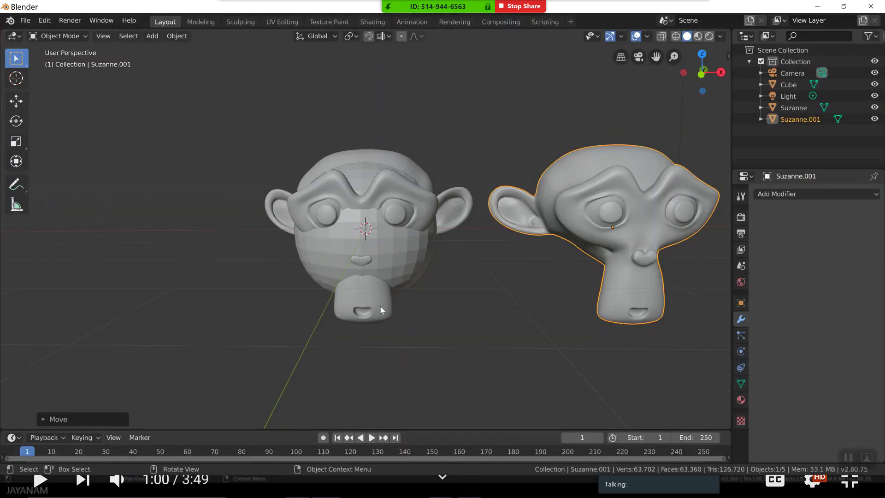
left_click(413, 263)
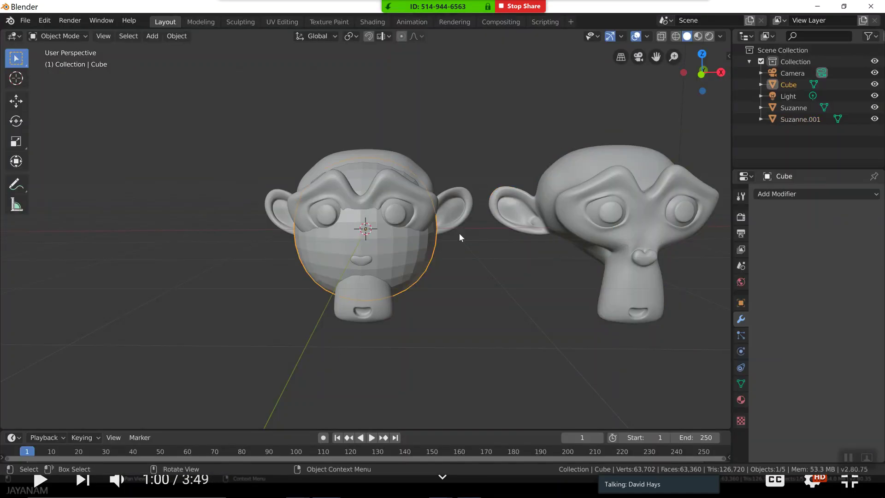
left_click(448, 216)
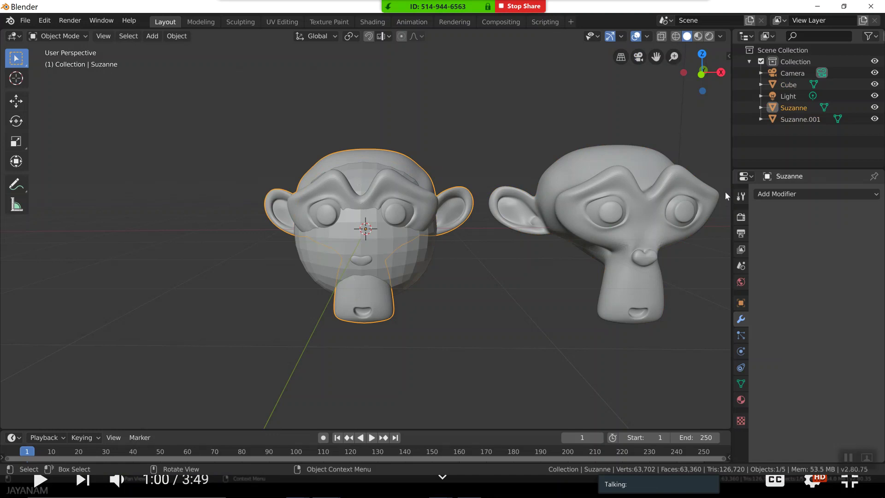
left_click(784, 197)
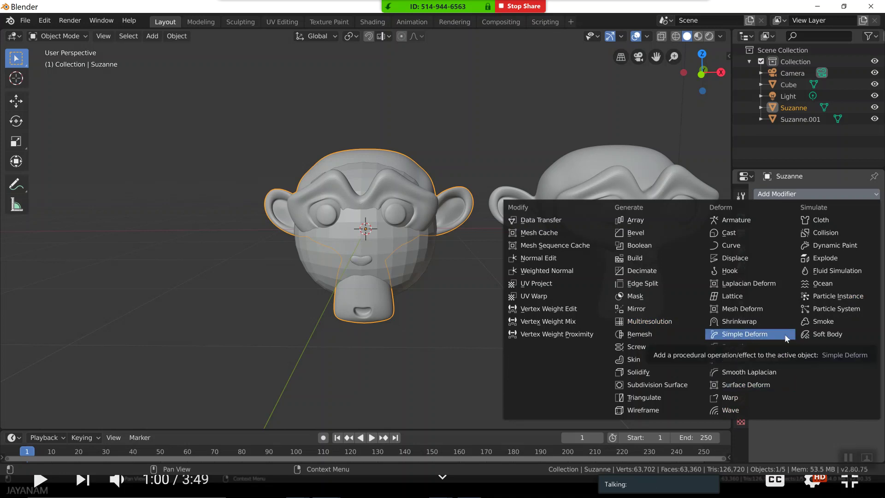
left_click(744, 322)
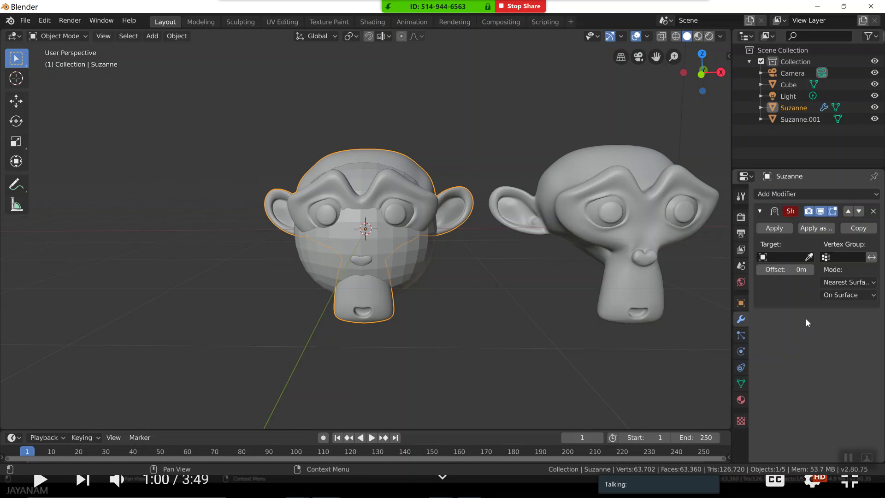
left_click(780, 259)
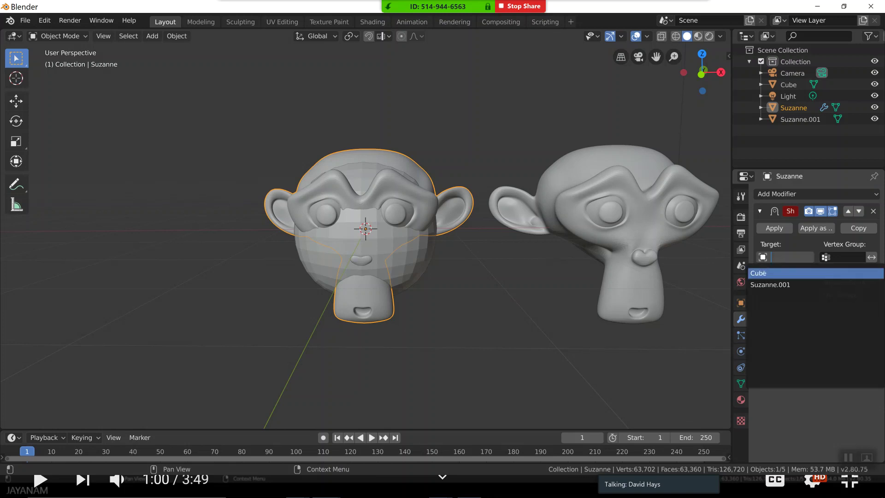
left_click(765, 273)
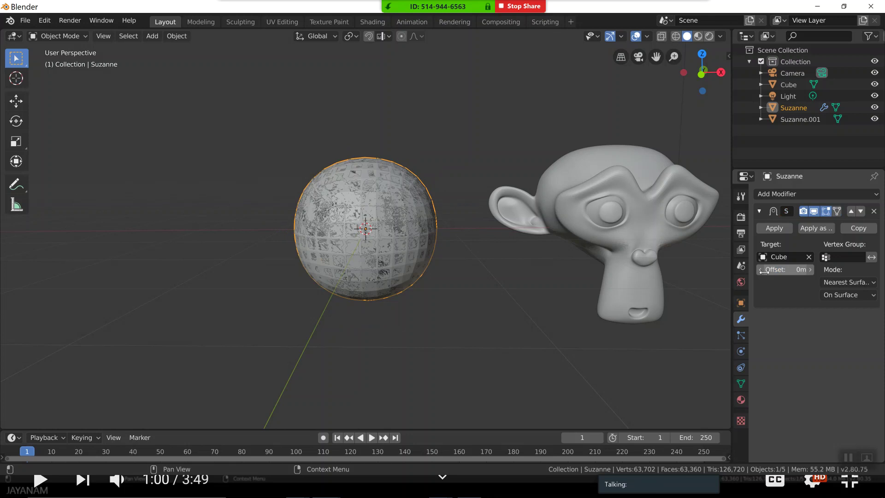
- Play the shape keys video from 1:00 to 1:09 and return to Blender
key("alt+Tab")
left_click(36, 480)
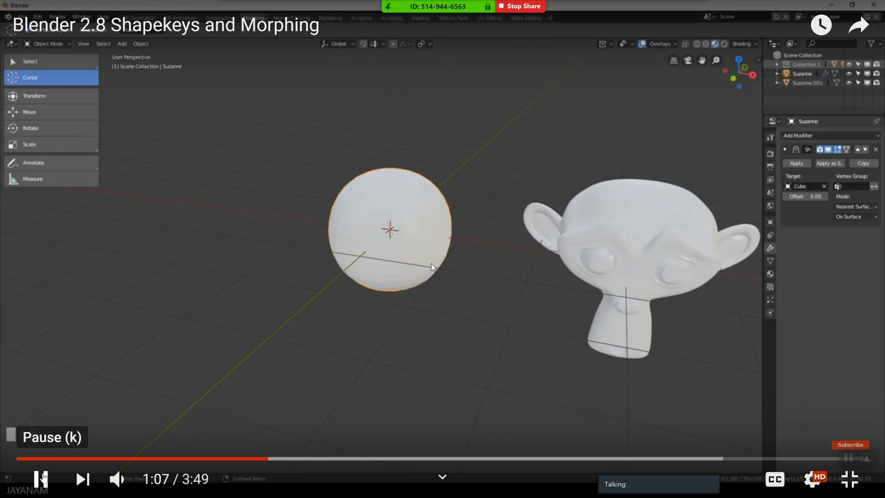
left_click(43, 477)
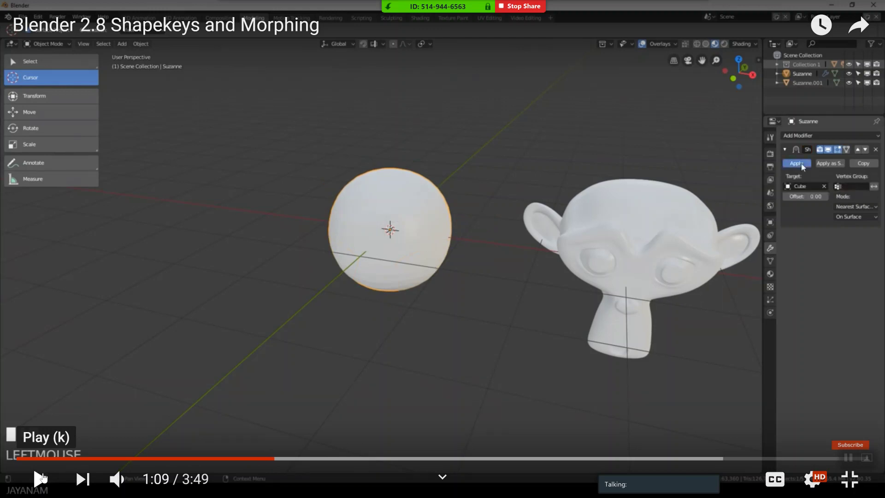
key("alt+Tab")
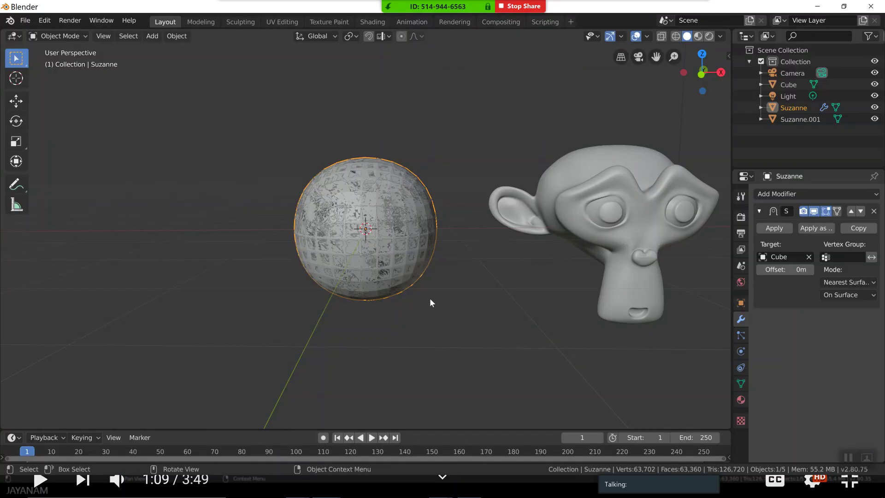
- Examine the shrinkwrapped monkey head's underlying mesh in Edit Mode
key("Tab")
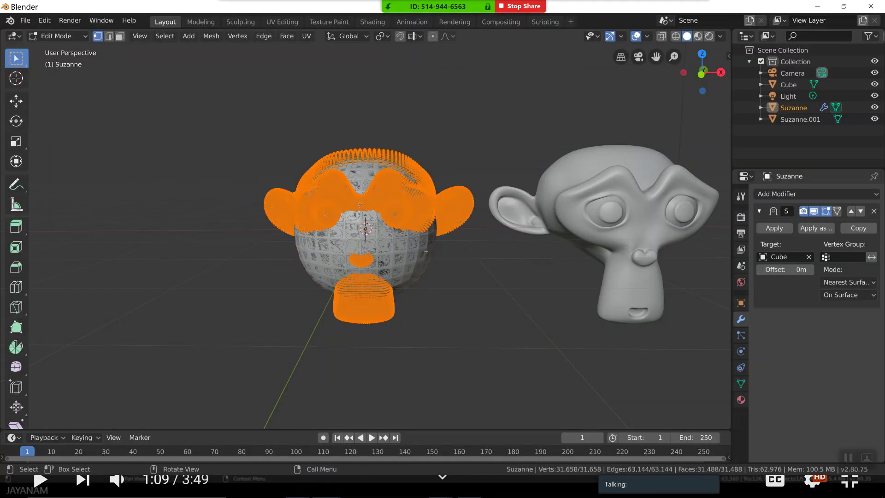
scroll(422, 263, "up", 1)
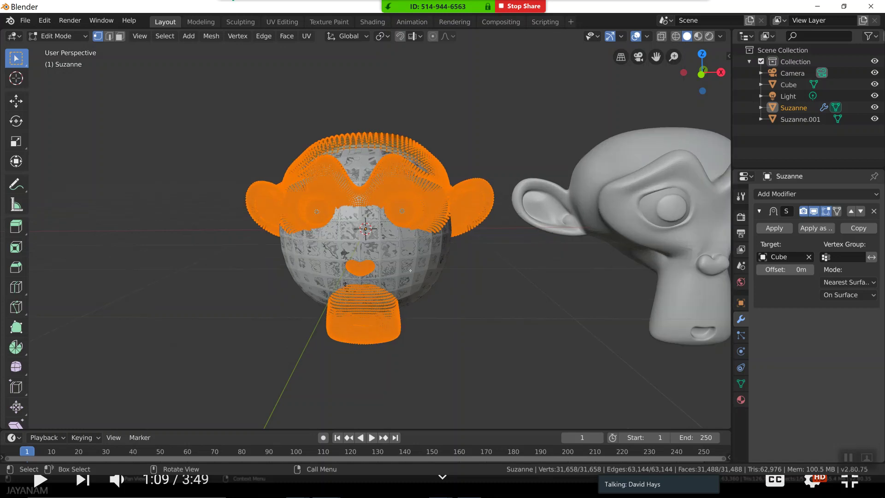
left_click(403, 262)
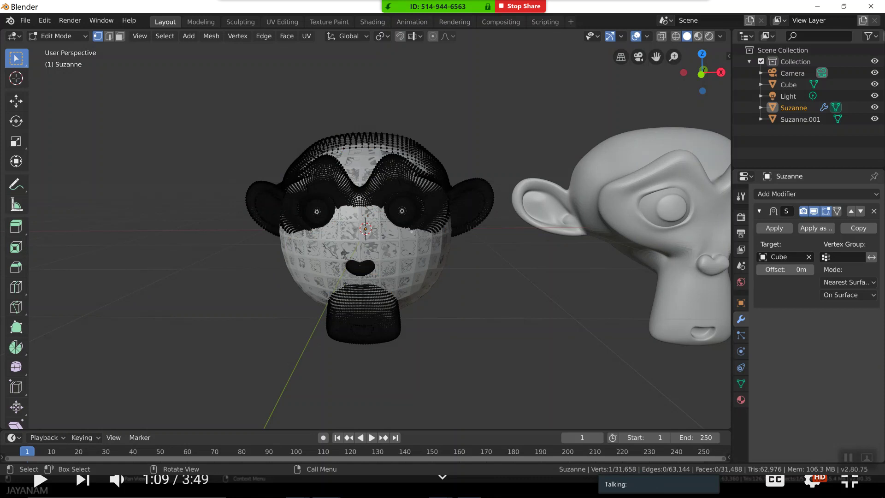
mouse_move(410, 234)
middle_mouse_down()
mouse_move(446, 237)
mouse_move(410, 238)
middle_mouse_up()
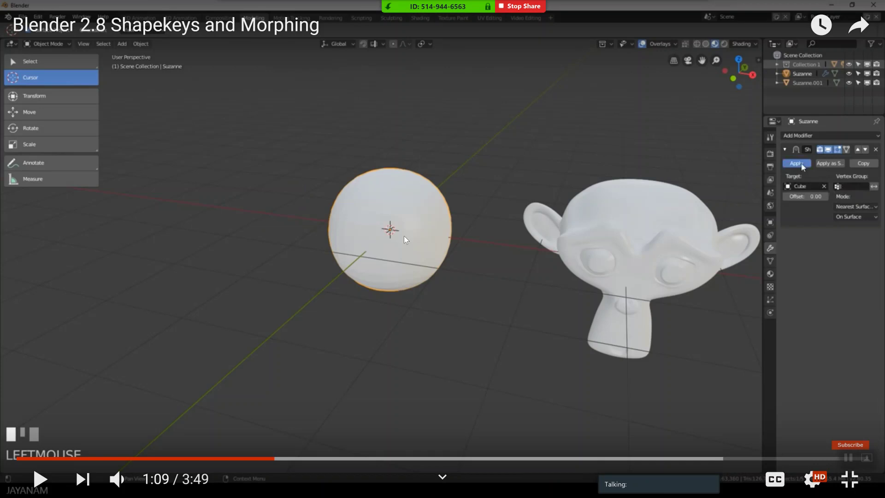
- Play the video to 1:11, then apply the original head's Shrinkwrap modifier in Blender and enter Edit Mode
left_click(40, 480)
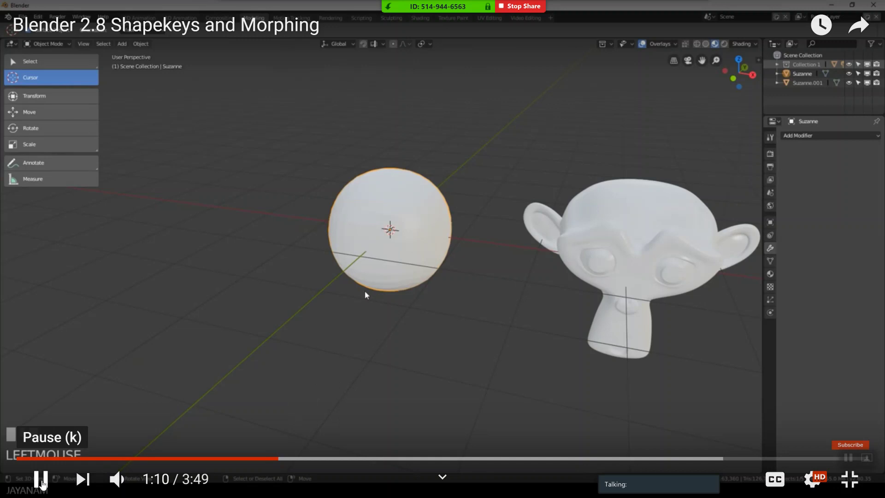
left_click(41, 481)
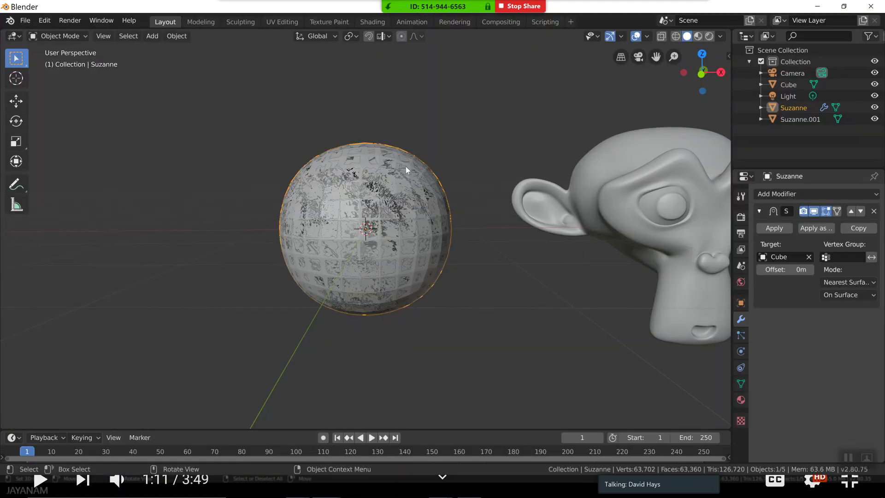
left_click(781, 230)
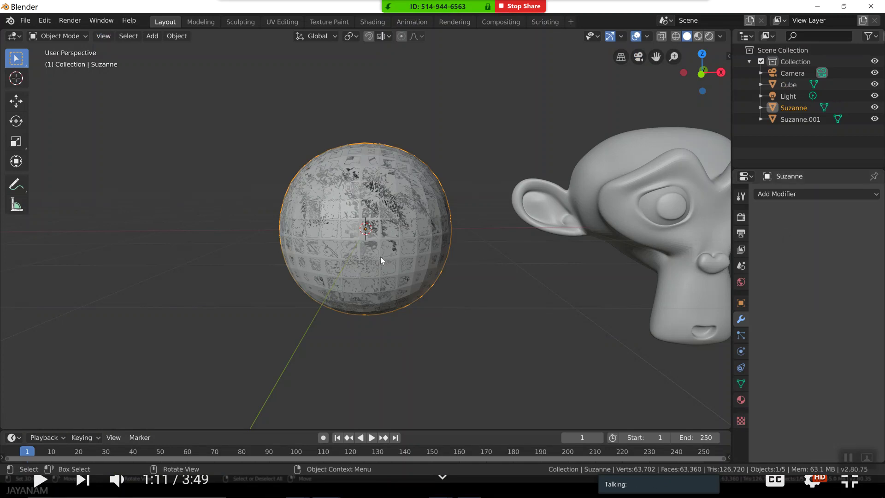
key("Tab")
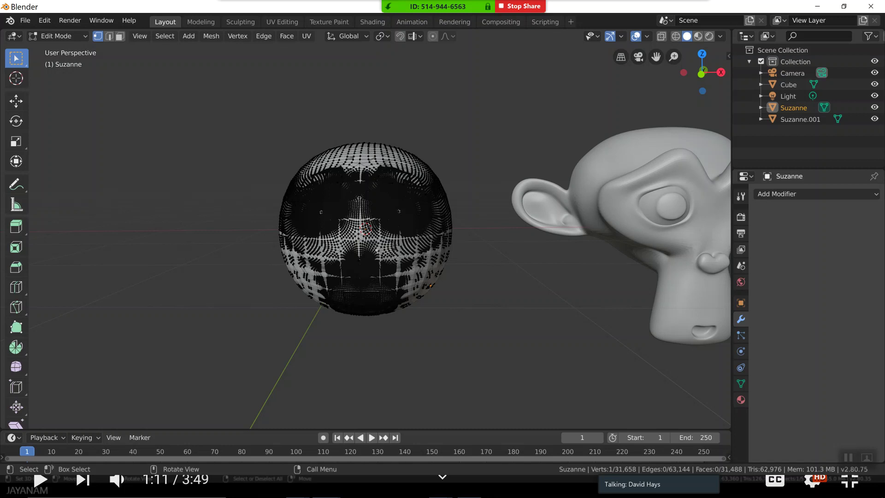
- Play the shape keys video from 1:11 to 1:26 and return to Blender
key("alt+Tab")
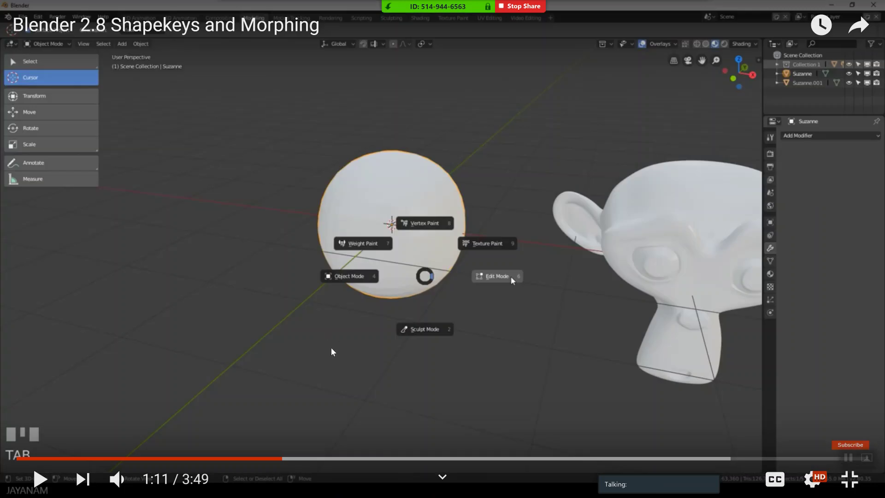
left_click(38, 481)
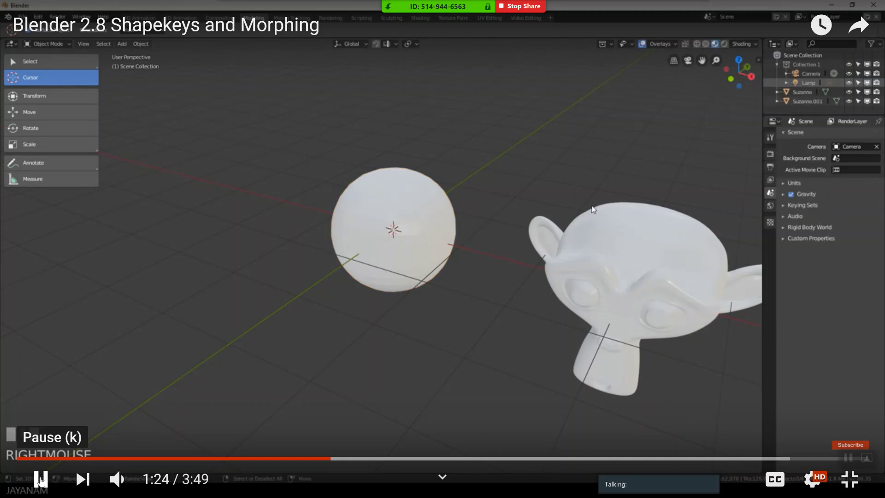
left_click(40, 479)
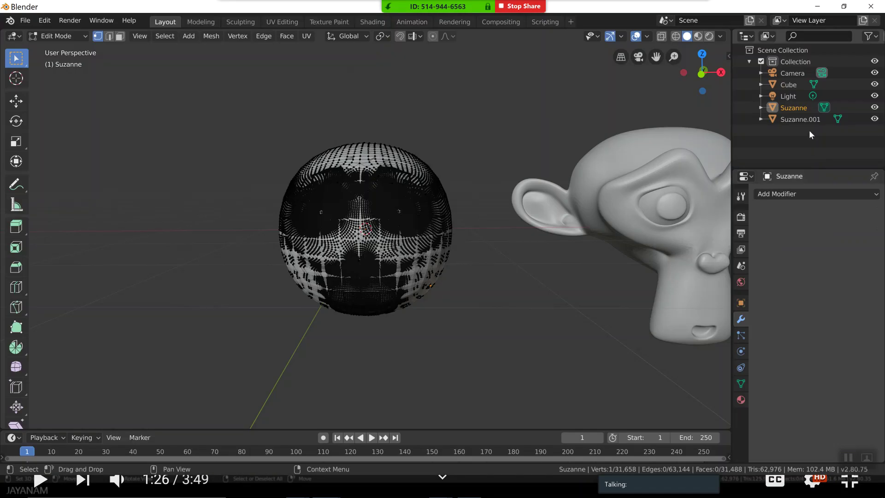
- Delete the Cube object from the scene collection
left_click(790, 84)
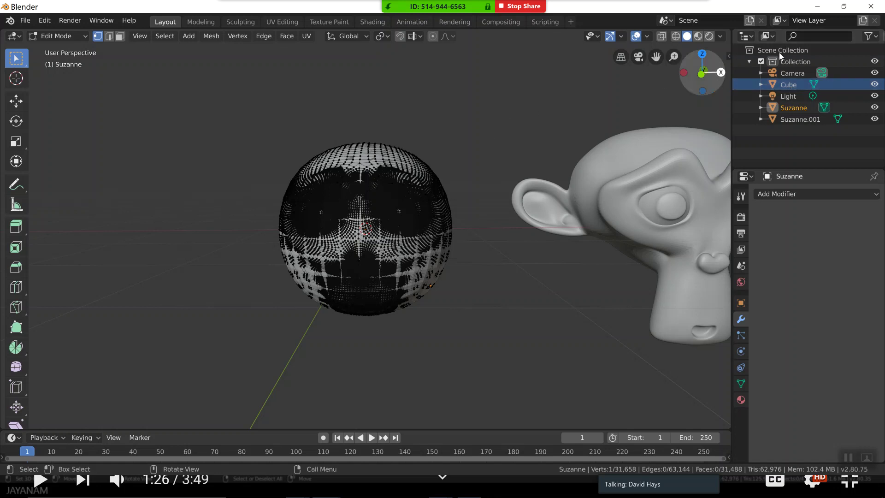
right_click(790, 85)
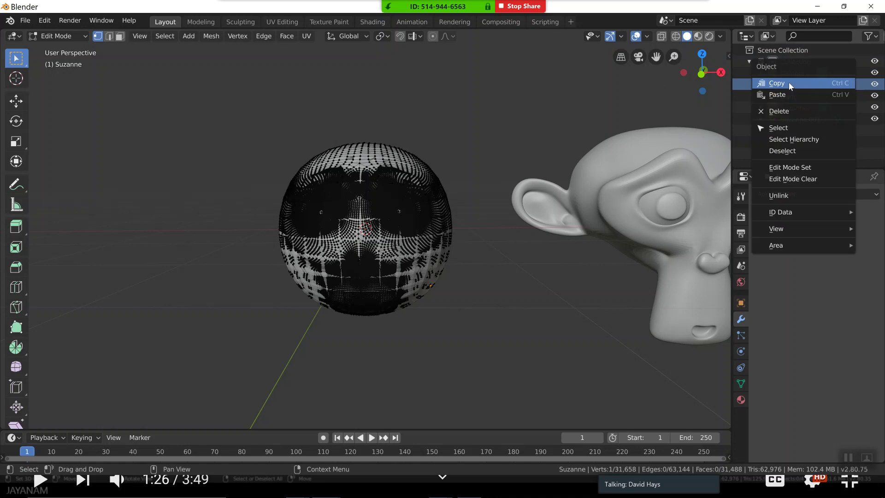
left_click(790, 110)
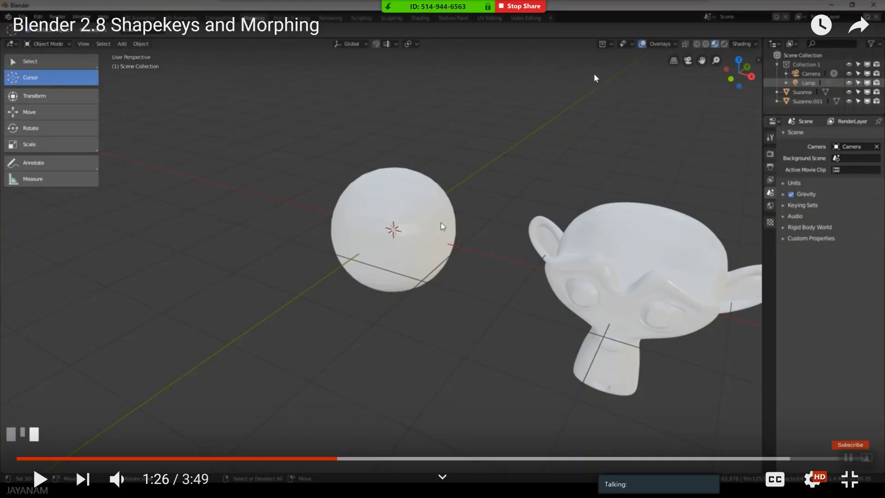
- Play the shape keys video from 1:26 to 1:36 and return to Blender
left_click(40, 477)
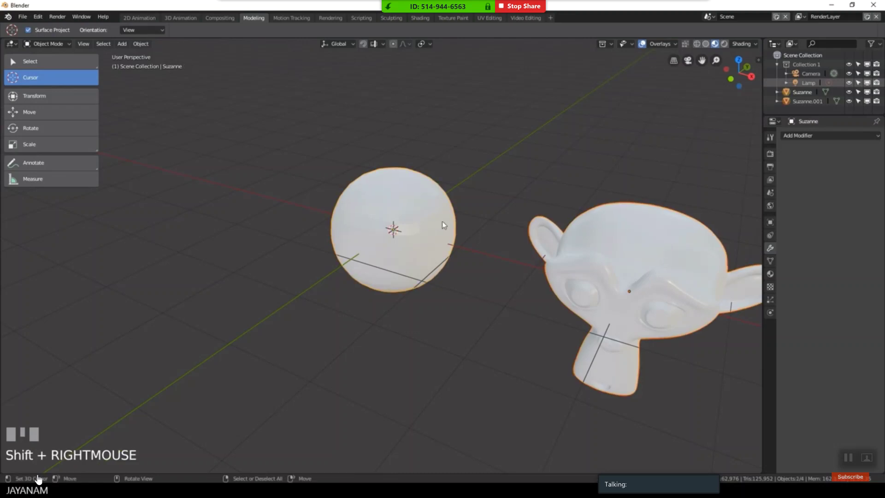
left_click(40, 480)
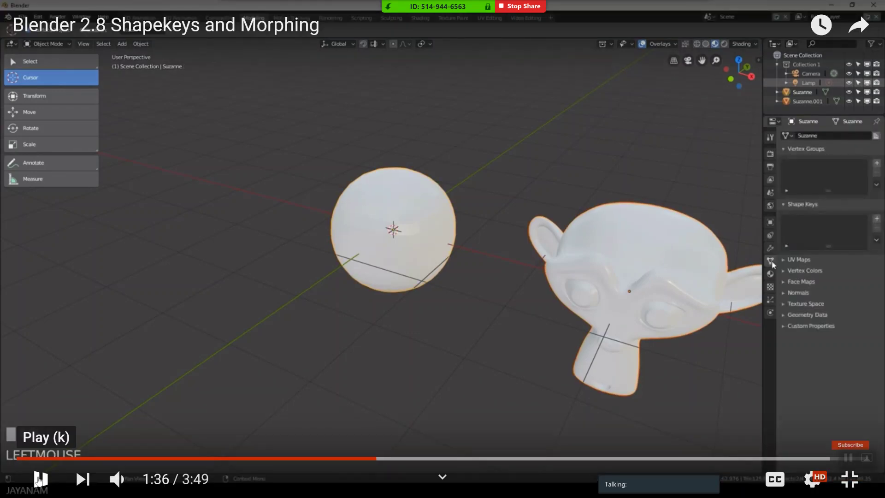
key("alt+Tab")
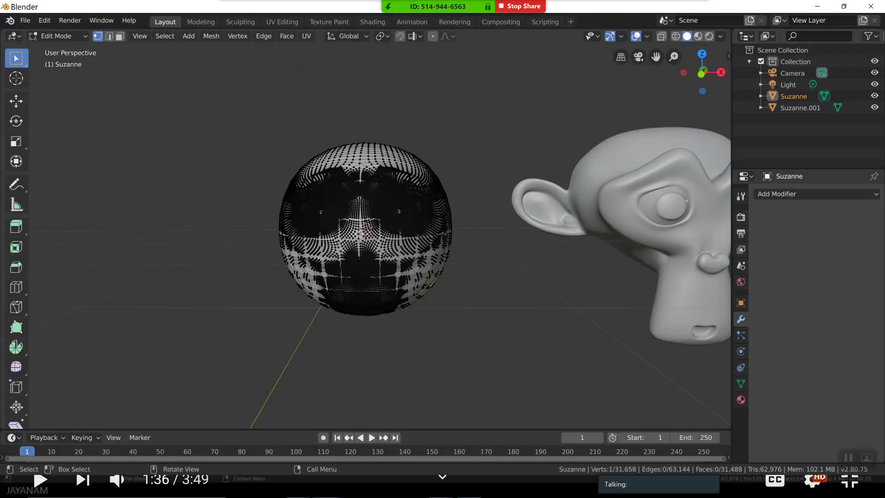
- Return to Object Mode and select the copied monkey head together with the sphere-shaped head, keeping the sphere-shaped one active
right_click(669, 169)
key("Tab")
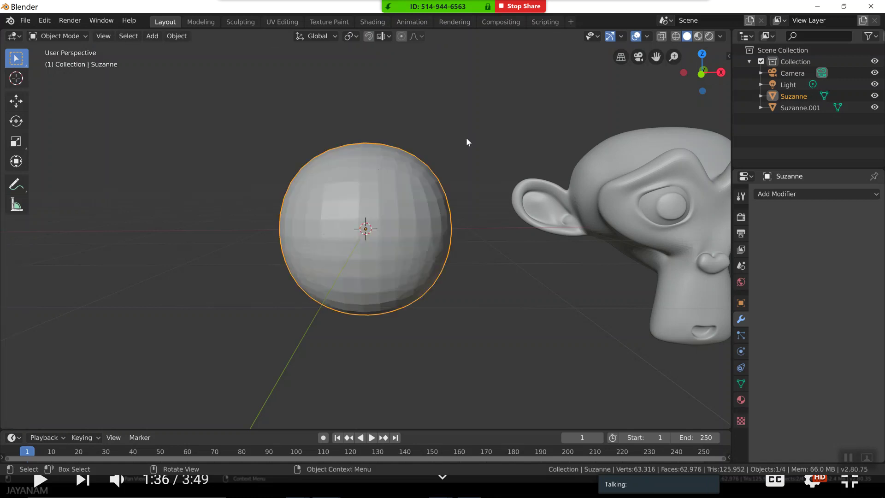
left_click(646, 185)
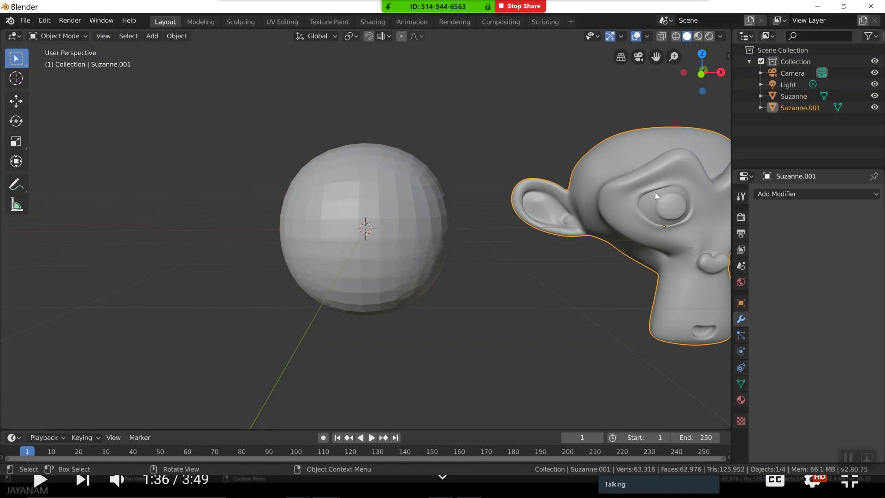
left_click(399, 191, "shift")
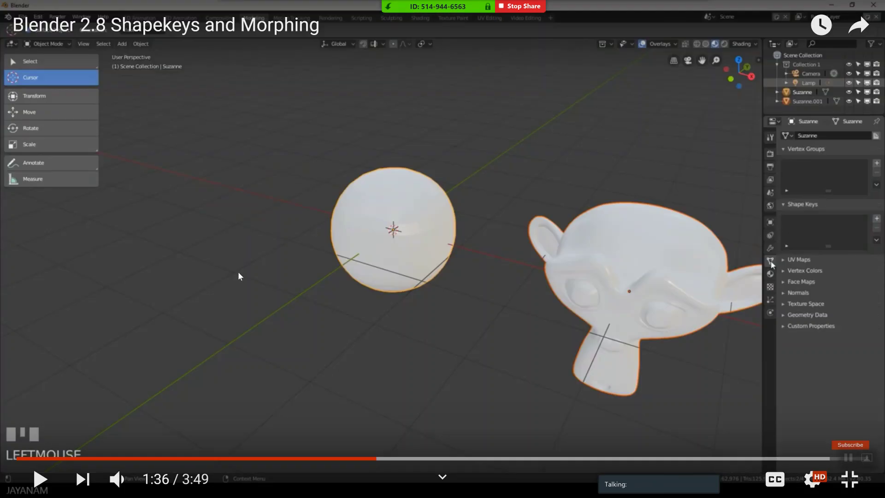
- Play the shape keys video from 1:36 to 1:42 and return to Blender
left_click(39, 485)
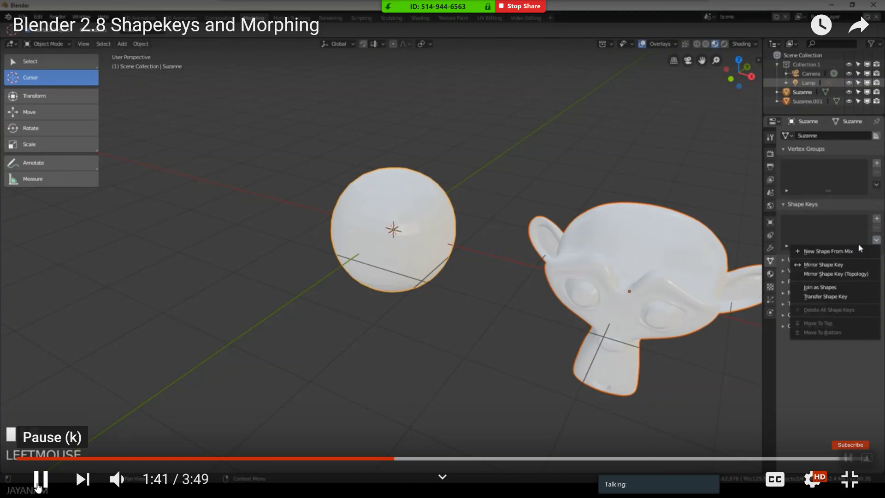
left_click(38, 485)
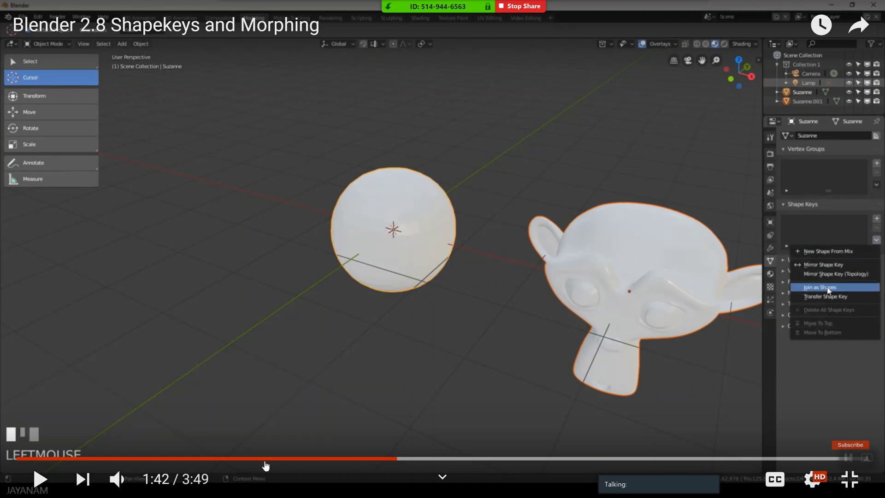
key("alt+Tab")
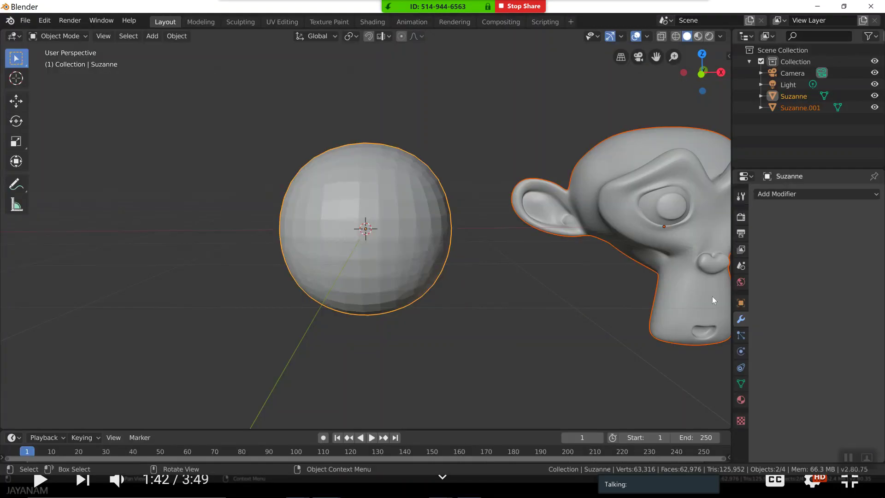
- Join the copied monkey head into the sphere-shaped head with Join as Shapes, checking the shape keys video from 1:42 to 1:44
left_click(742, 387)
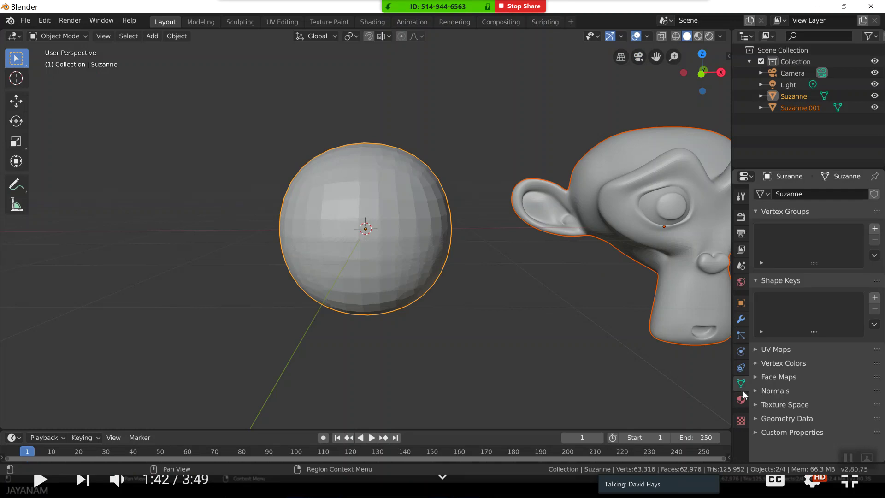
left_click(875, 325)
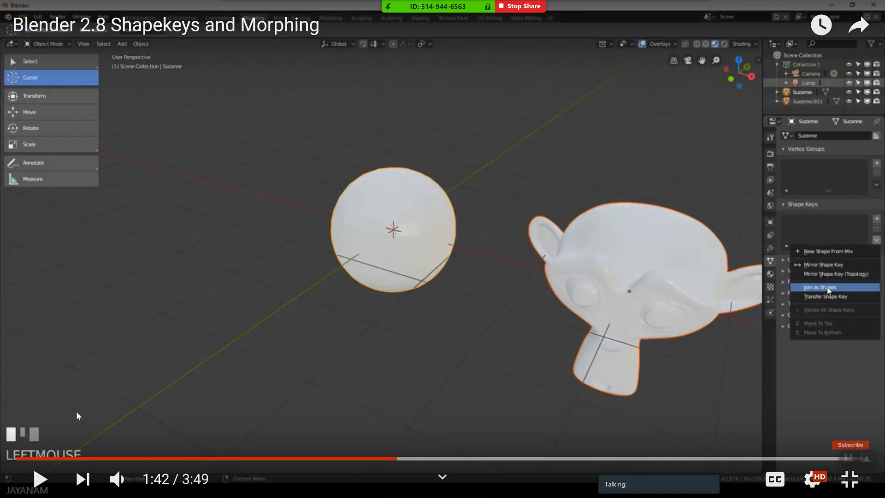
left_click(41, 479)
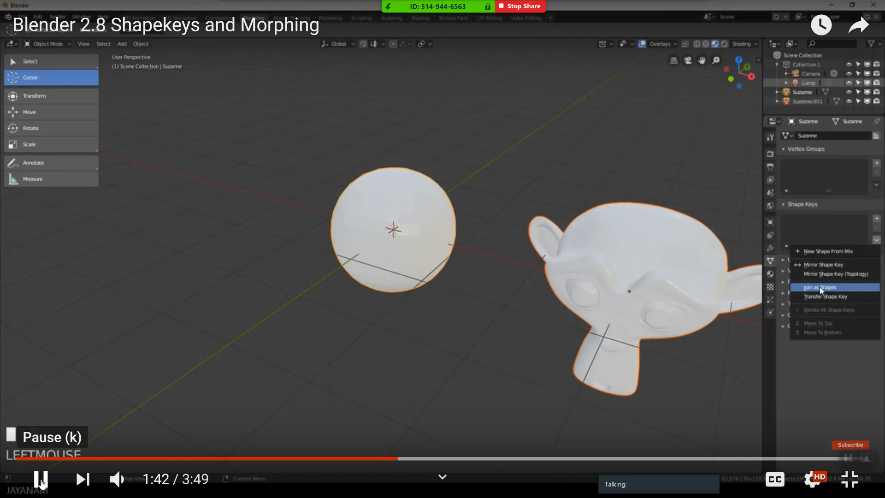
left_click(41, 482)
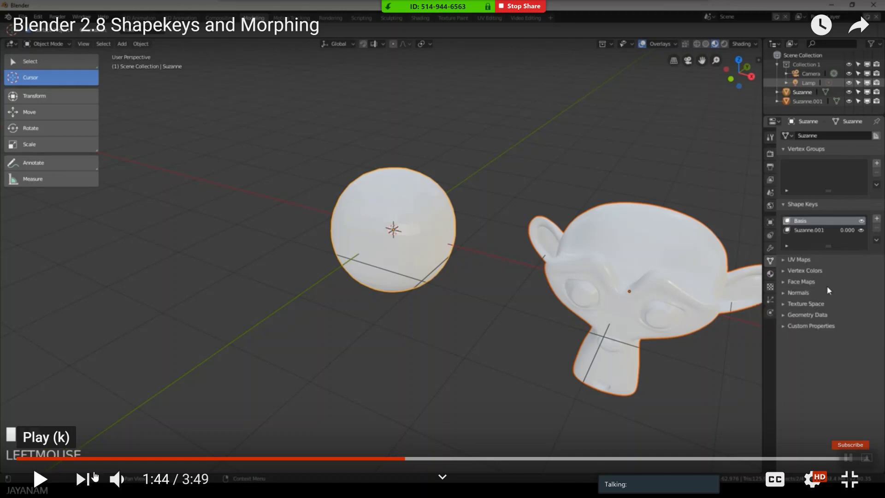
key("alt+Tab")
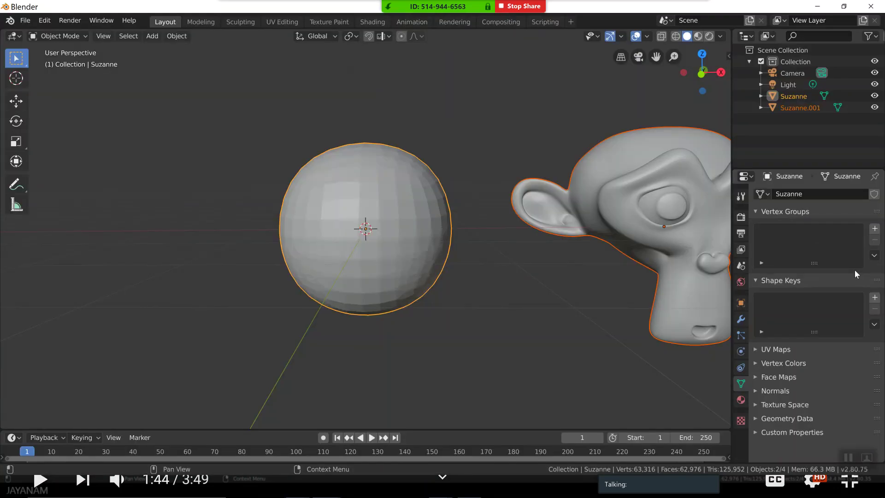
left_click(874, 324)
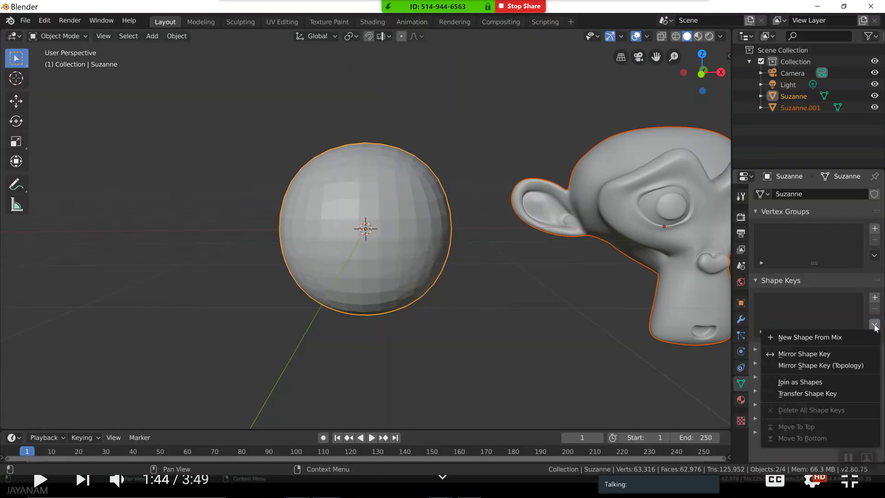
left_click(811, 382)
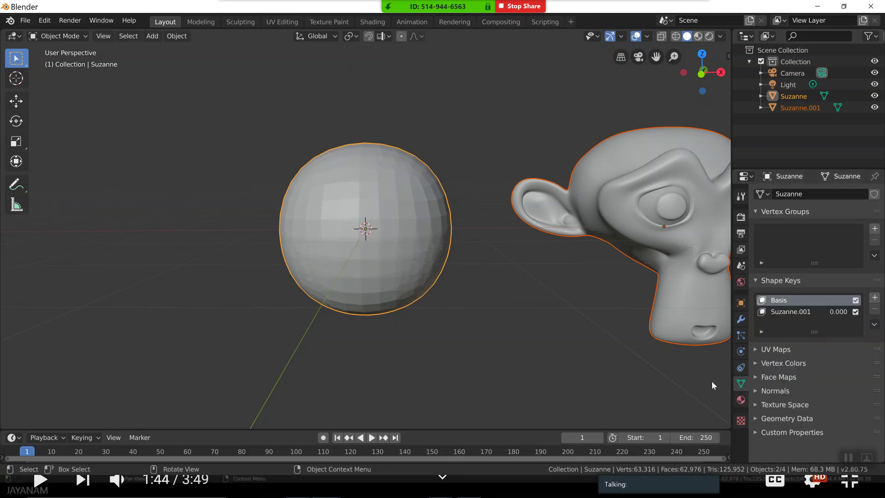
- Play the shape keys video from 1:44 to 1:54 and return to Blender
key("alt")
key("alt+Tab")
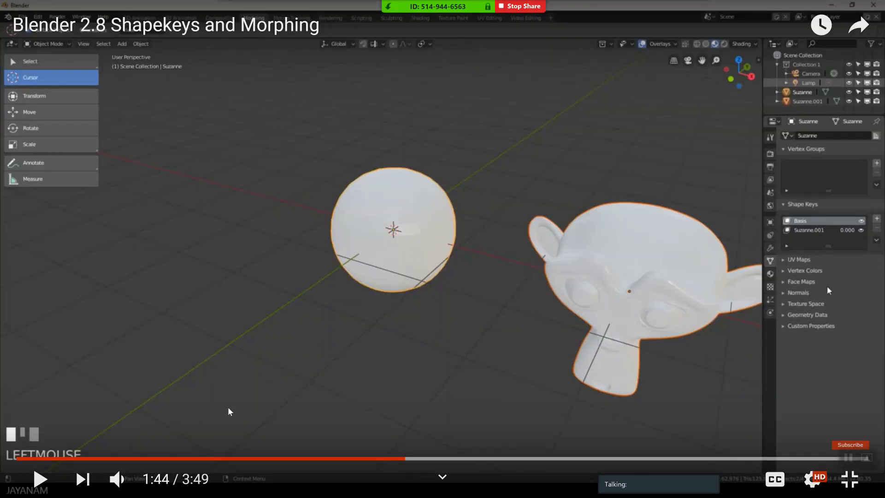
left_click(41, 478)
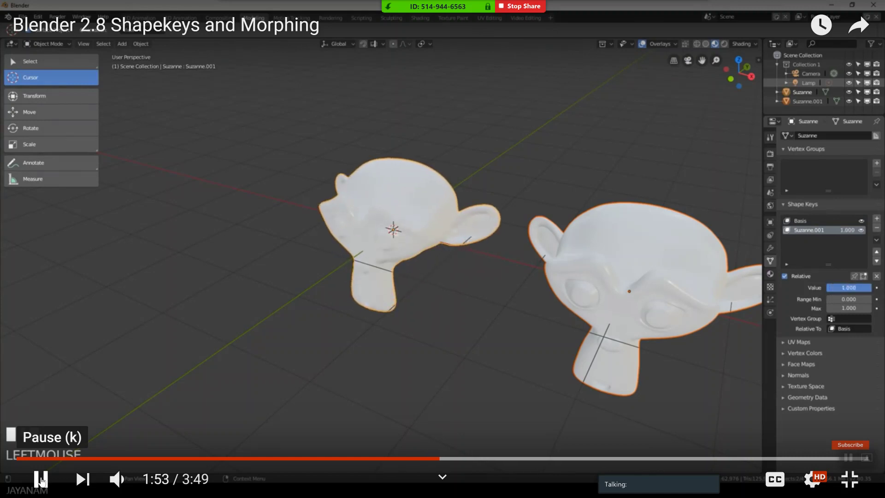
left_click(41, 480)
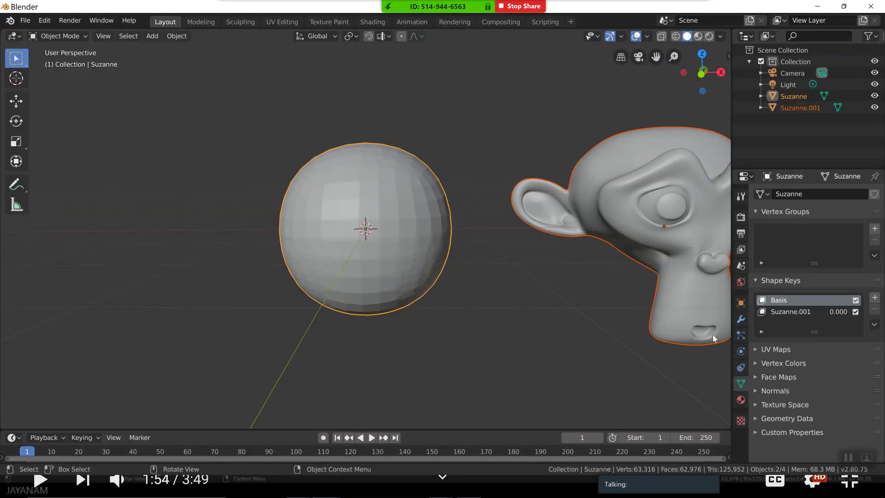
- Select the Suzanne.001 shape key and vary its value to preview the morph, ending at 0.000
left_click(810, 313)
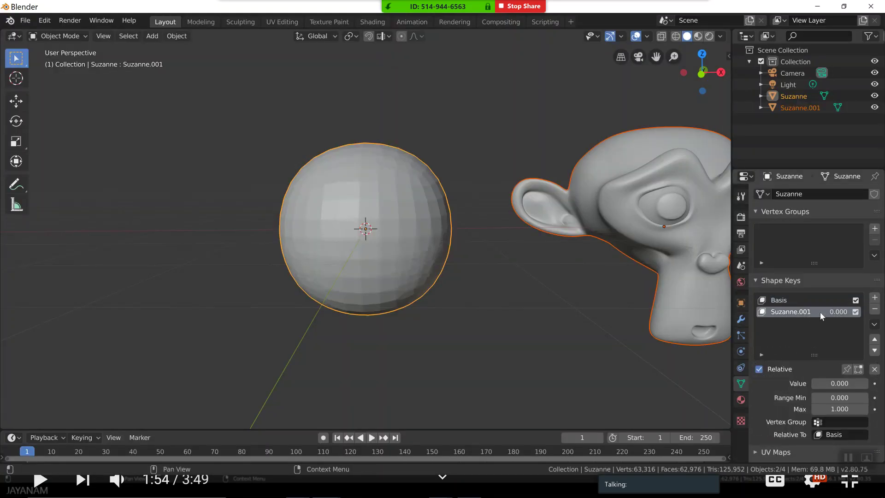
mouse_move(830, 384)
left_mouse_down()
mouse_move(883, 383)
mouse_move(816, 384)
left_mouse_up()
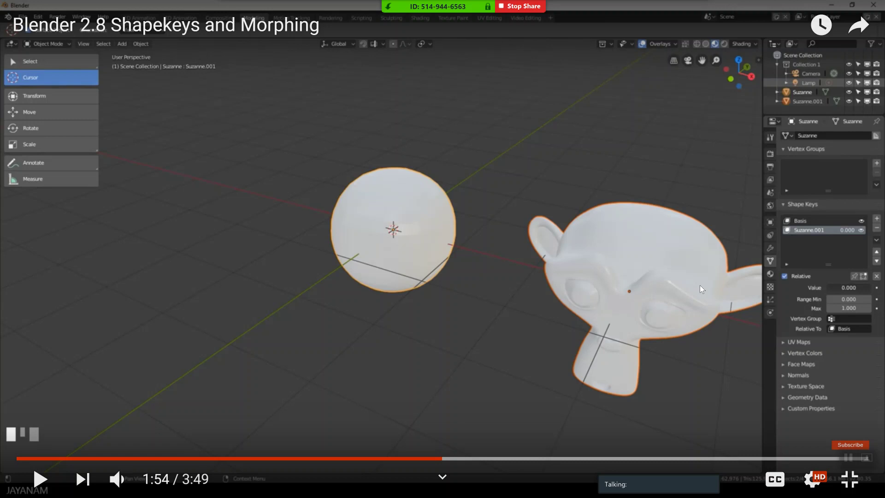
- Play the shape keys video from 1:54 to 2:06 and return to Blender
left_click(40, 480)
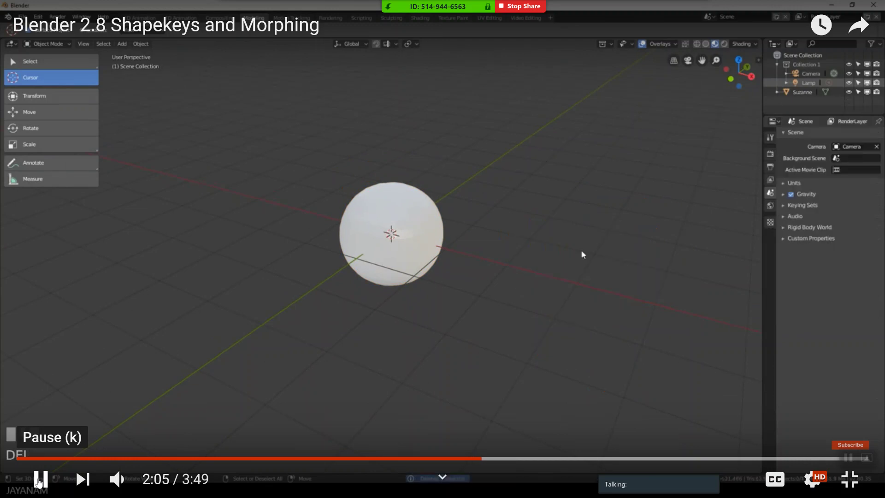
left_click(40, 479)
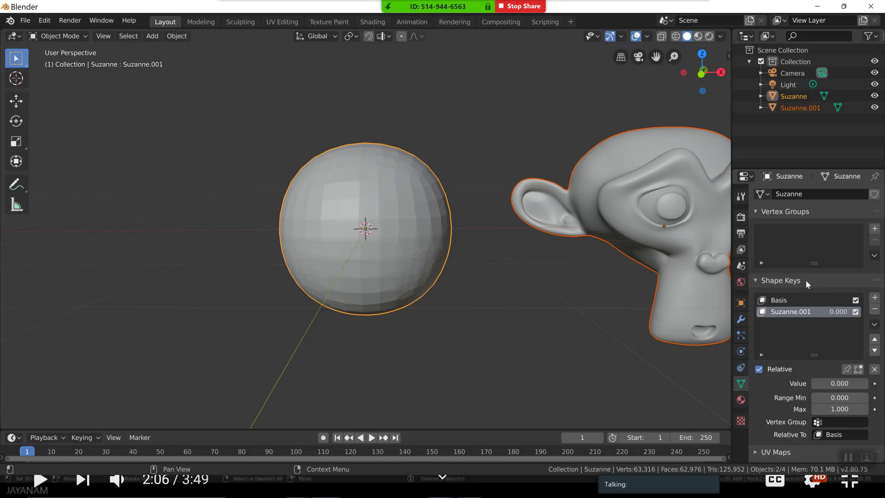
- Delete the copied monkey head, select the sphere-shaped head and test the value of its Suzanne.001 shape key
left_click(625, 222)
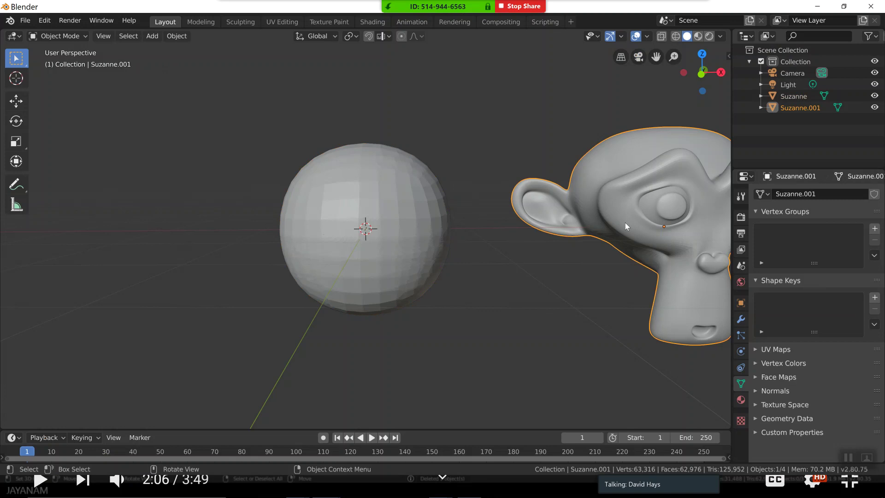
key("Delete")
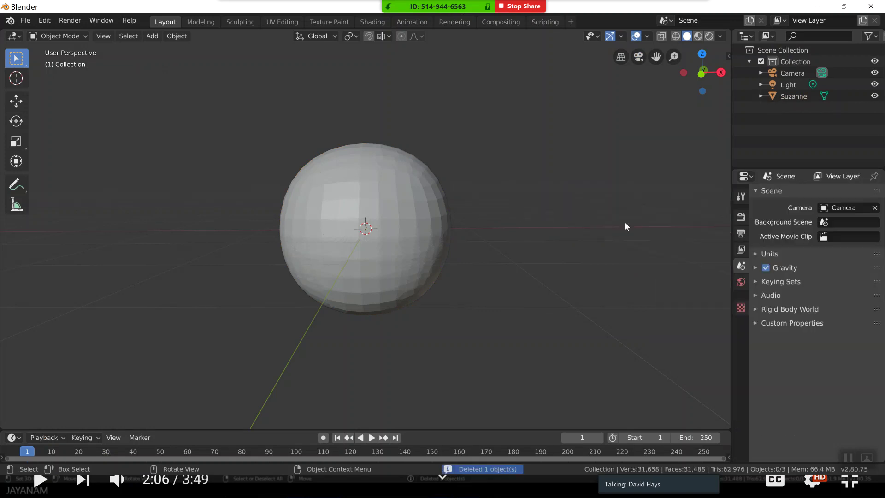
left_click(430, 212)
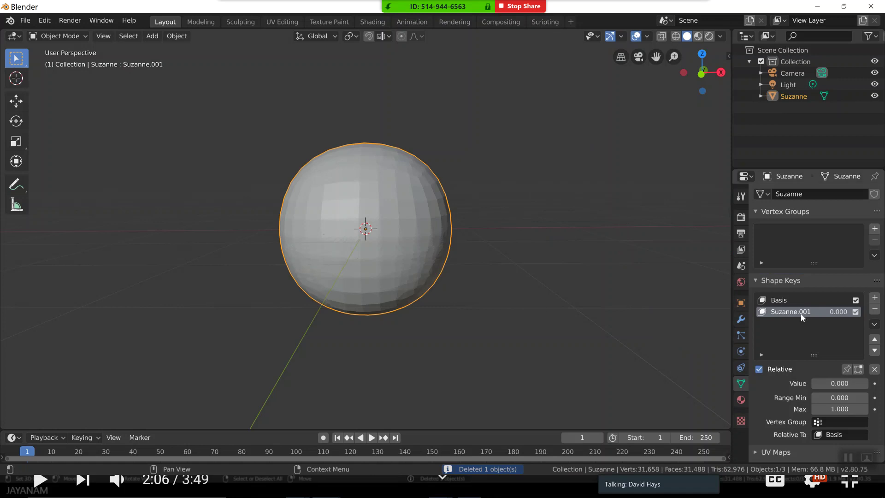
mouse_move(830, 383)
left_mouse_down()
mouse_move(871, 383)
mouse_move(814, 383)
left_mouse_up()
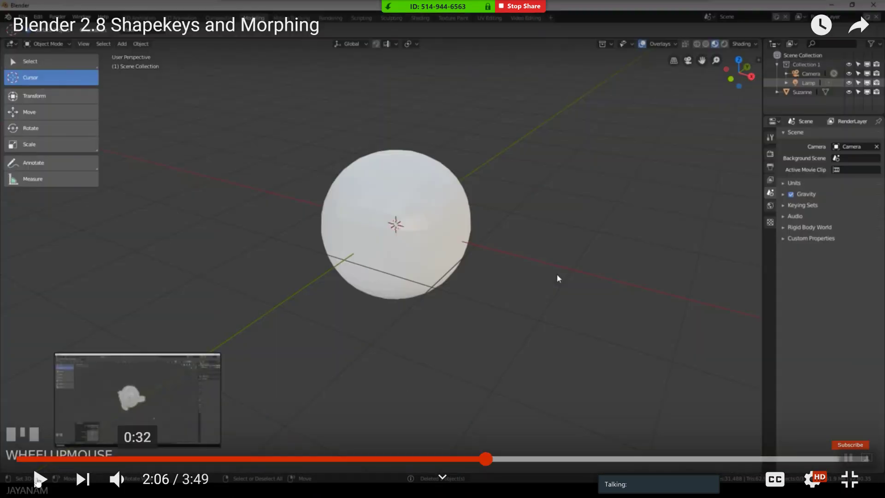
- Play the shape keys video from 2:06, rewind to rewatch the part before the area split, and pause at 2:09
left_click(38, 483)
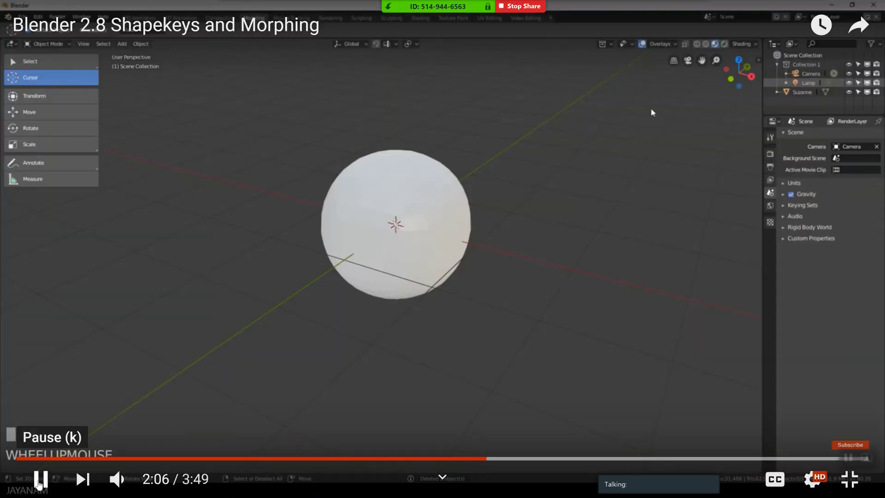
mouse_move(85, 480)
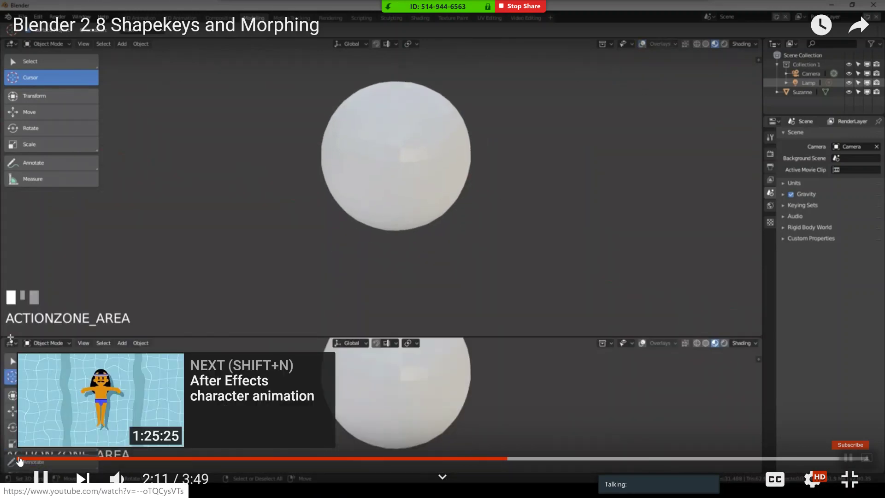
left_click(500, 459)
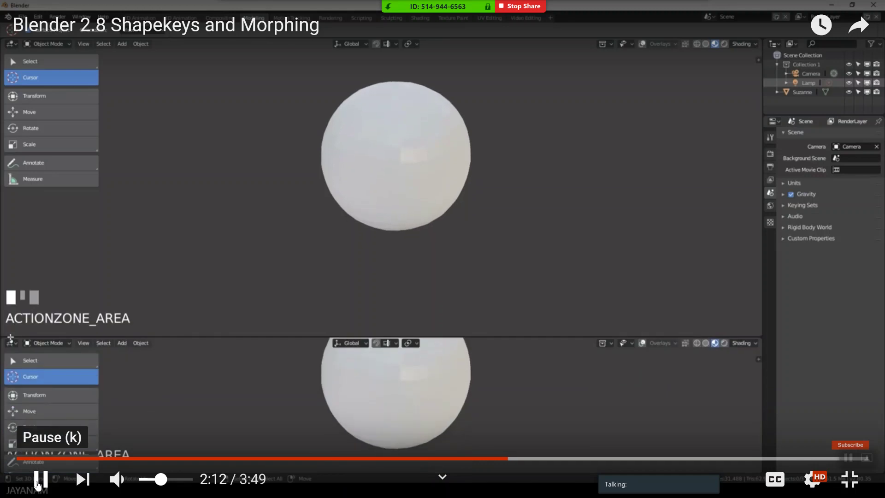
key("Left")
key("Left")
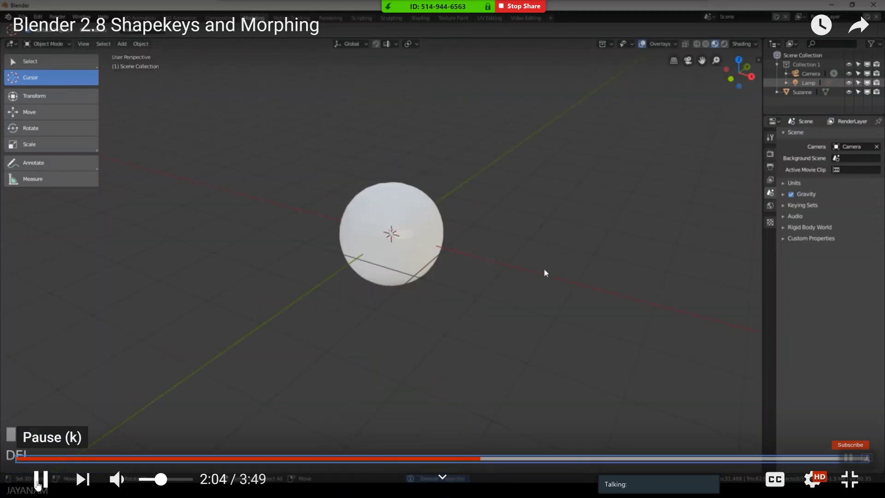
key("Left")
key("Left")
key("Left")
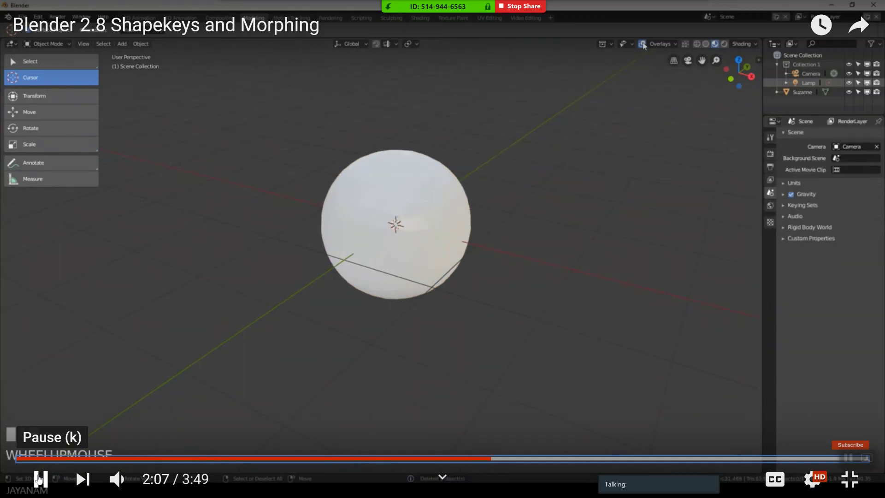
left_click(40, 479)
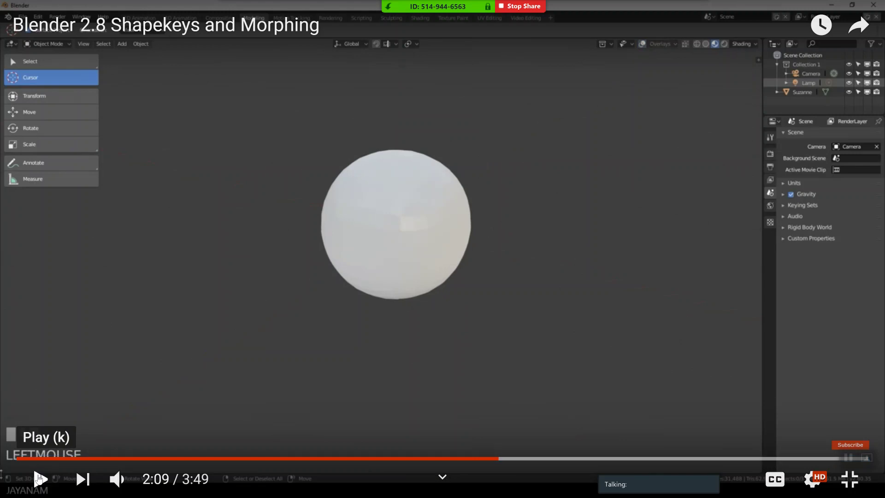
- Return to Blender and turn off the overlays in the 3D viewport
key("alt+Tab")
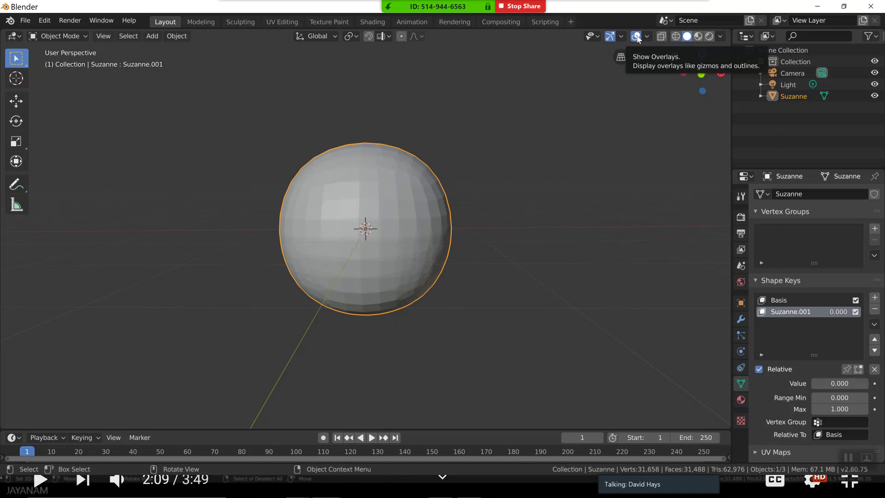
left_click(637, 37)
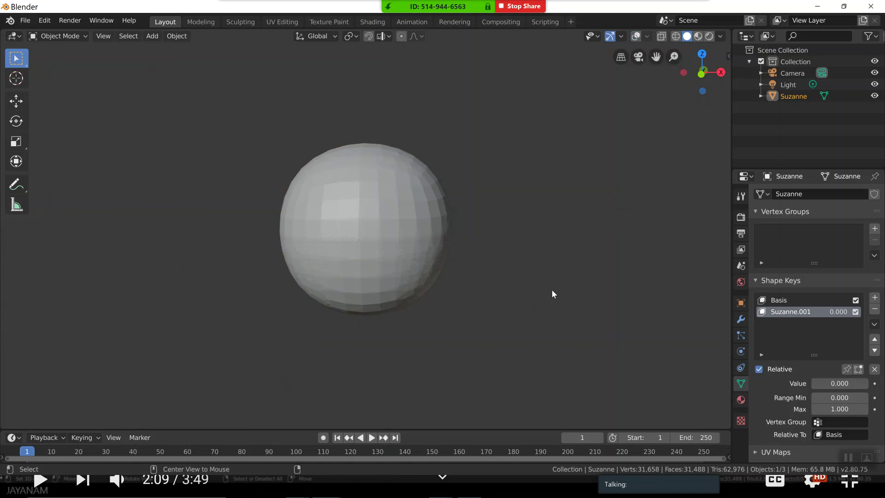
- Play the shape keys video from 2:09 to 2:18 and return to Blender
key("alt+Tab")
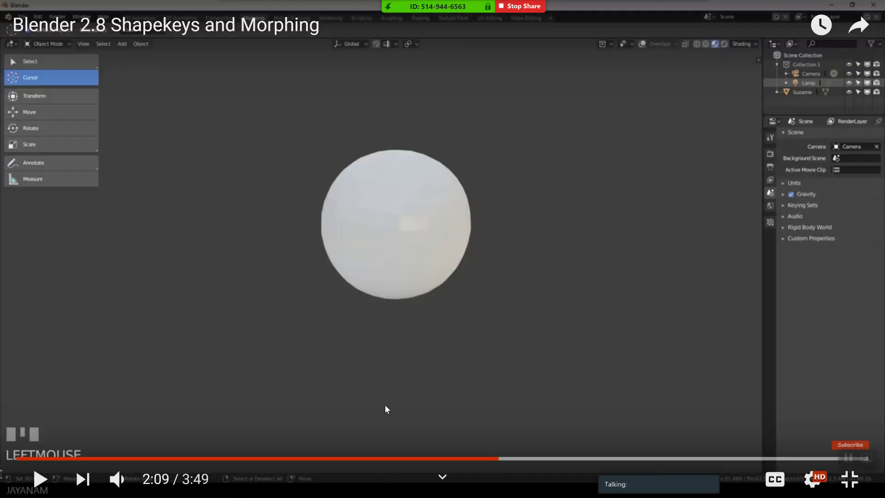
left_click(41, 480)
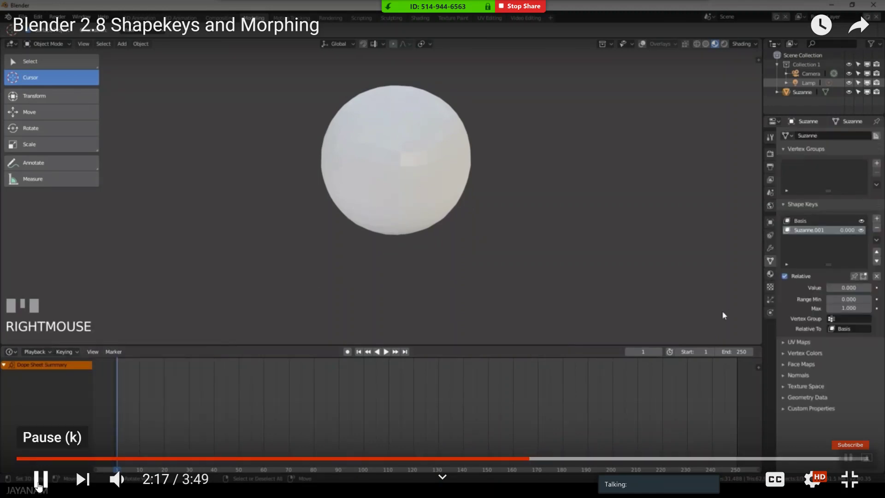
left_click(39, 481)
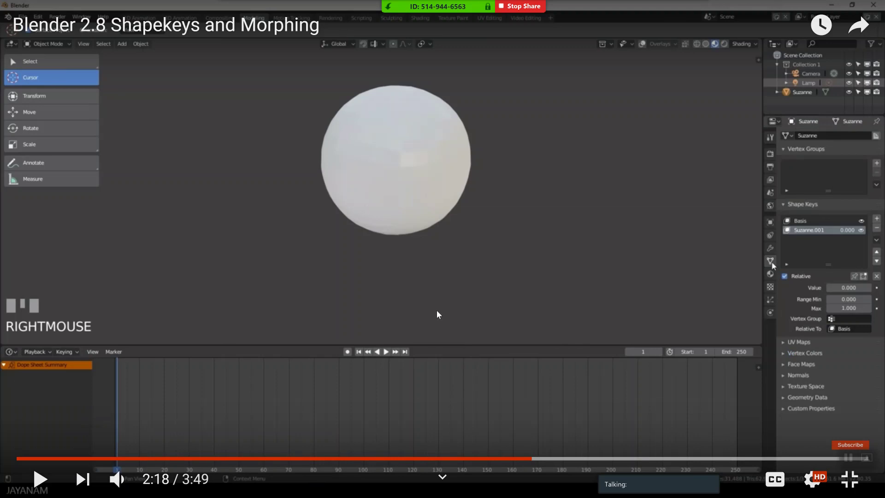
key("alt+Tab")
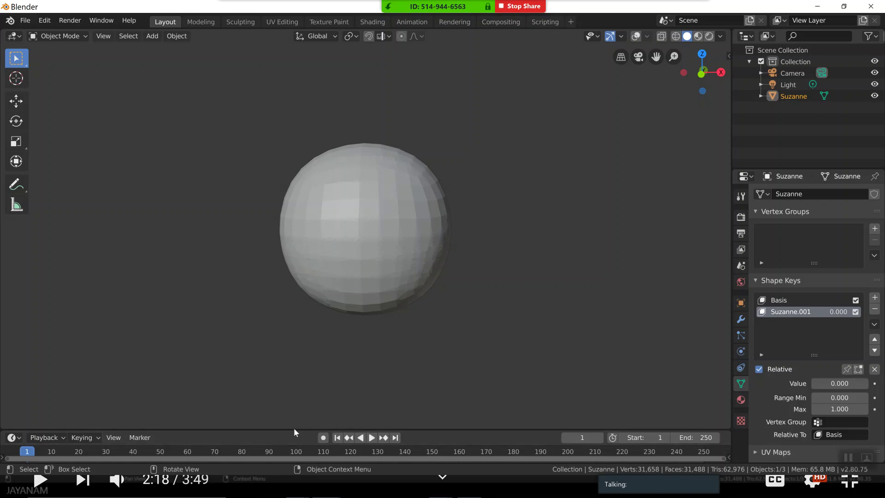
- Enlarge the timeline below the 3D viewport and reveal its channel list with the Summary row
left_click_drag(295, 429, 308, 334)
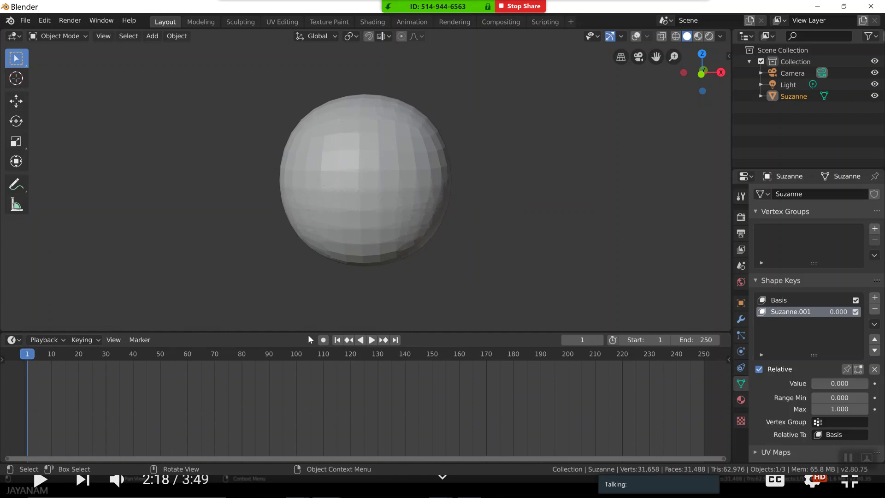
left_click(3, 359)
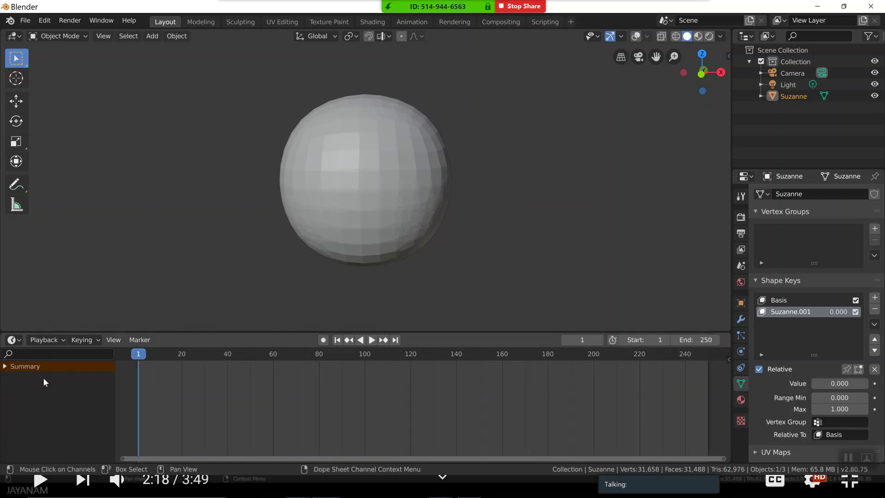
left_click(6, 366)
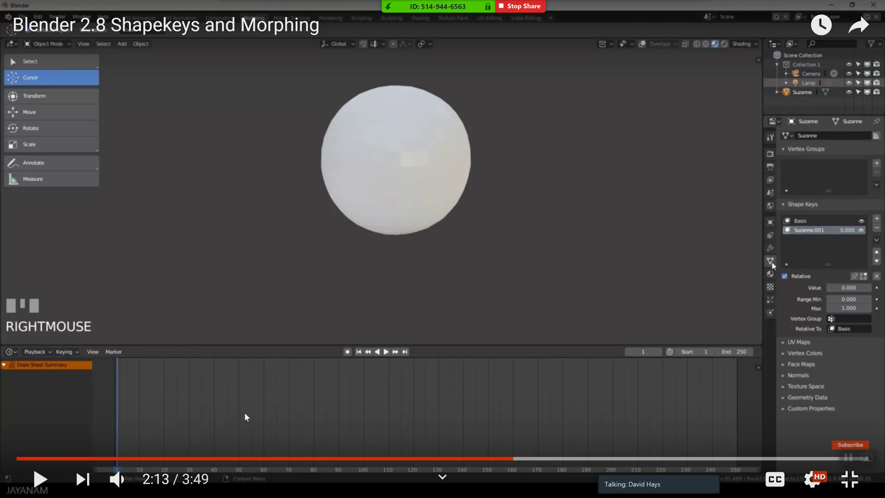
- Rewatch the shape keys video from about 2:08 to 2:19, pause it and return to Blender
key("Left")
key("Left")
key("Left")
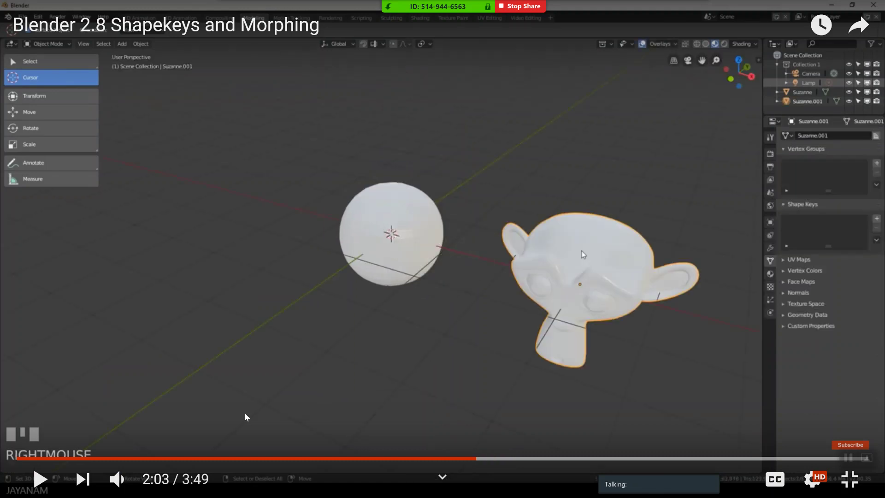
key("Right")
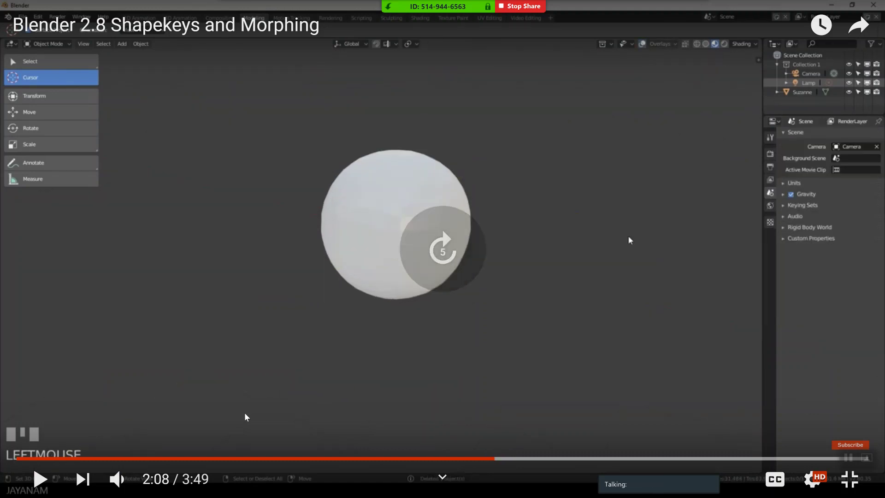
key("k")
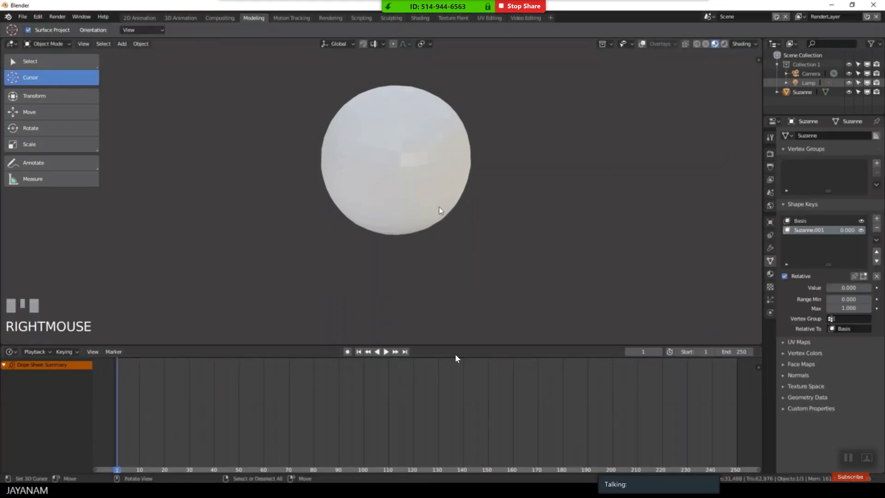
left_click(41, 480)
key("alt+Tab")
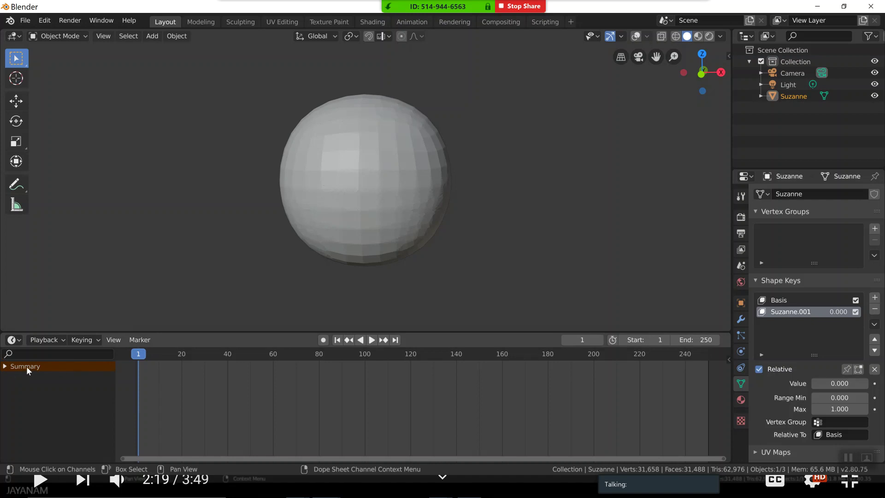
- Switch the timeline area below the 3D viewport to the Dope Sheet editor and compare it with the video
left_click(12, 342)
left_click(20, 340)
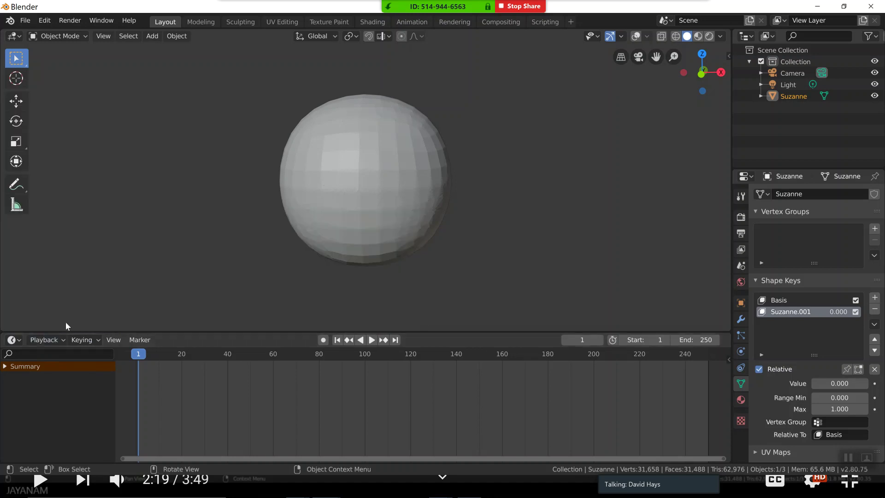
left_click(17, 343)
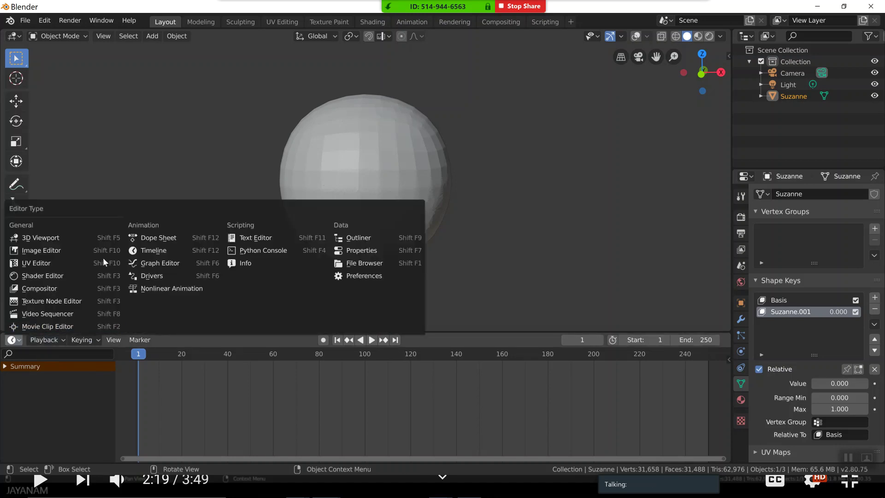
left_click(153, 238)
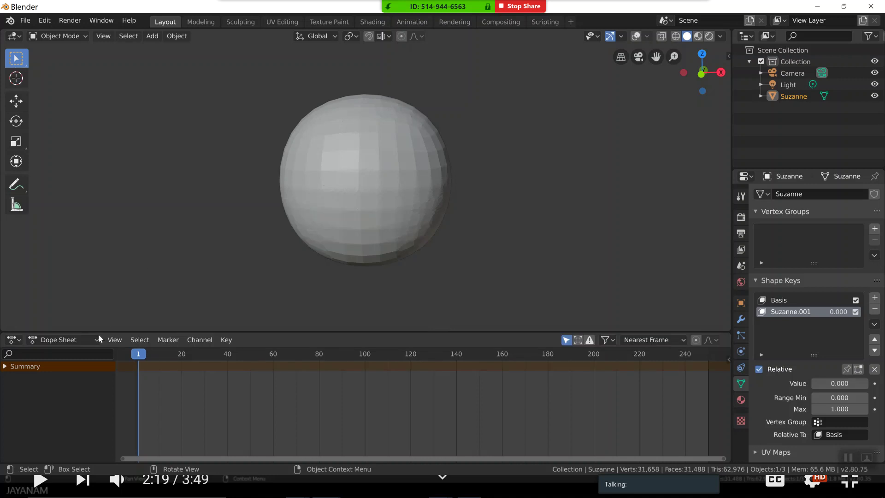
key("alt+Tab")
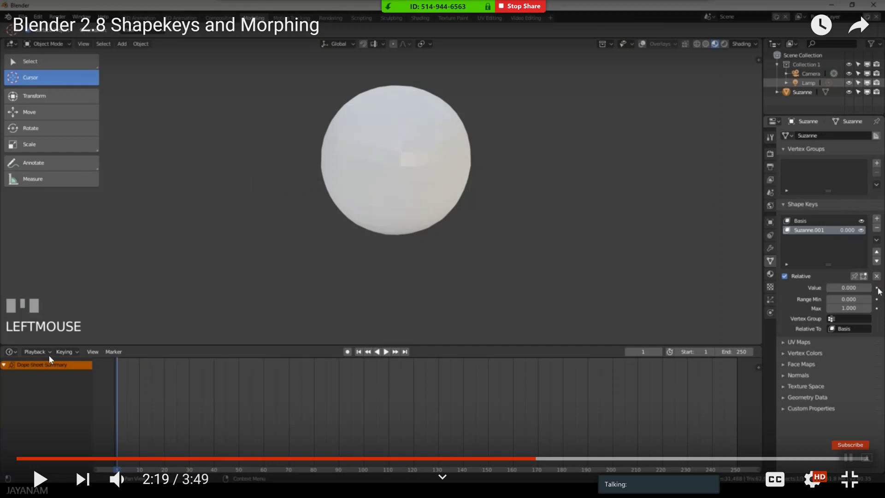
key("alt+Tab")
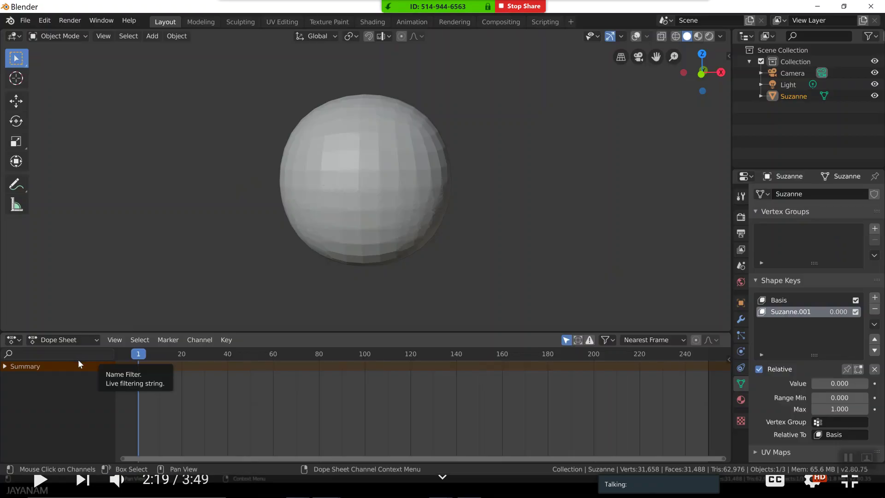
- Check the Dope Sheet's mode choices and change the area back to the Timeline editor
left_click(38, 343)
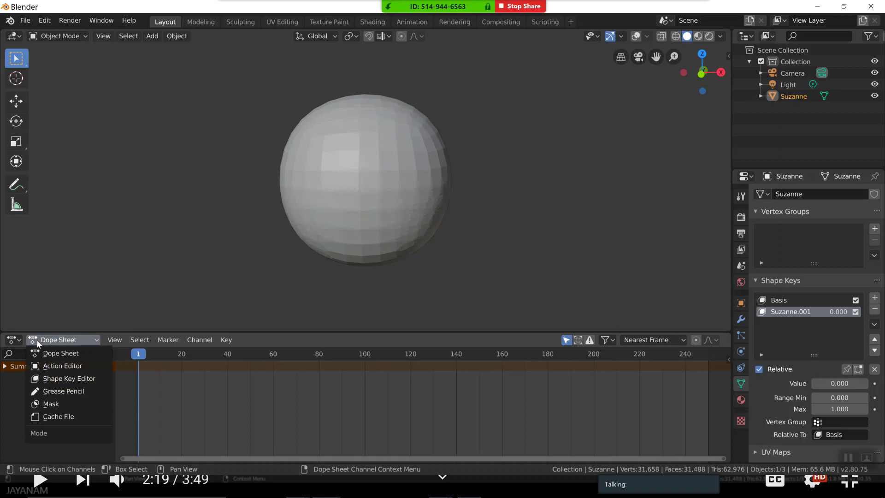
left_click(22, 342)
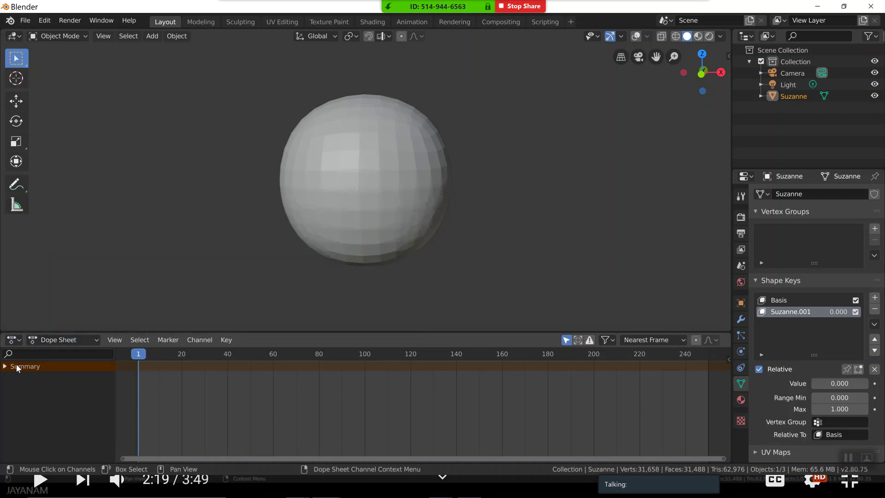
left_click(12, 341)
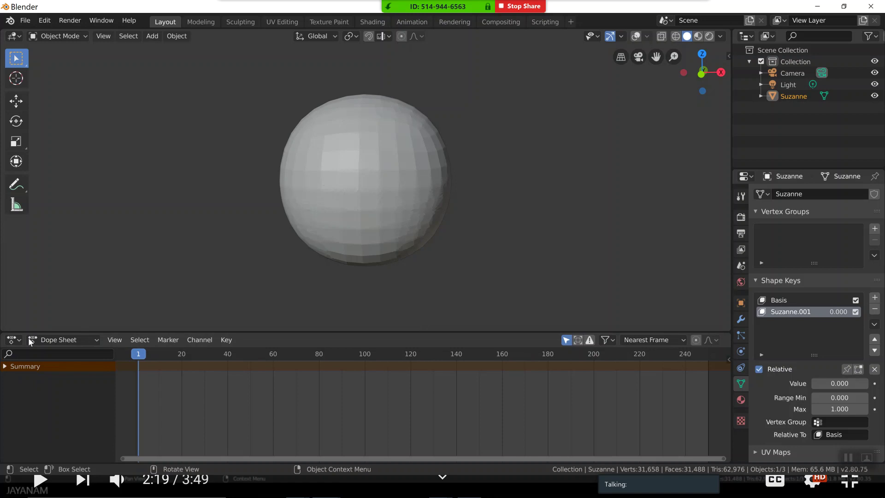
left_click(12, 340)
left_click(38, 340)
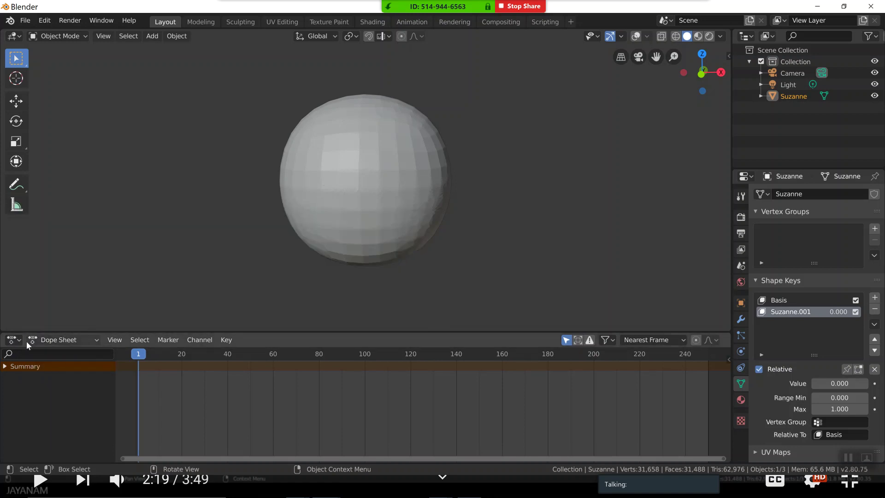
left_click(12, 340)
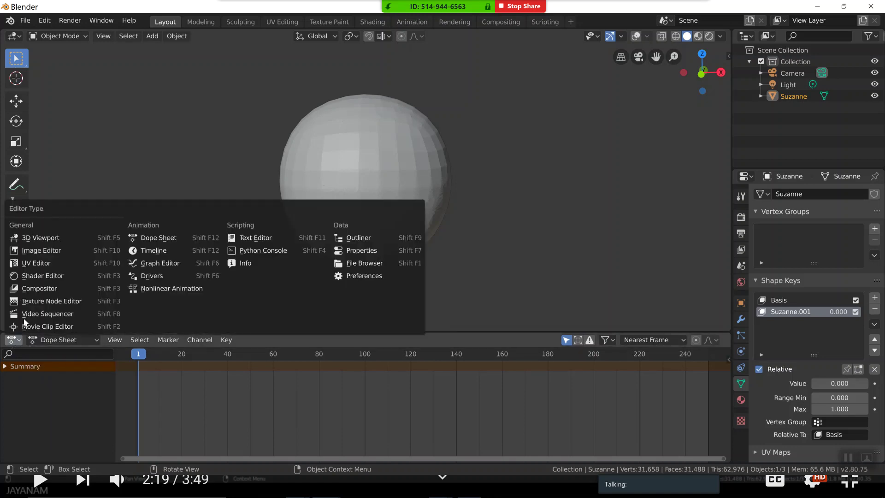
left_click(145, 251)
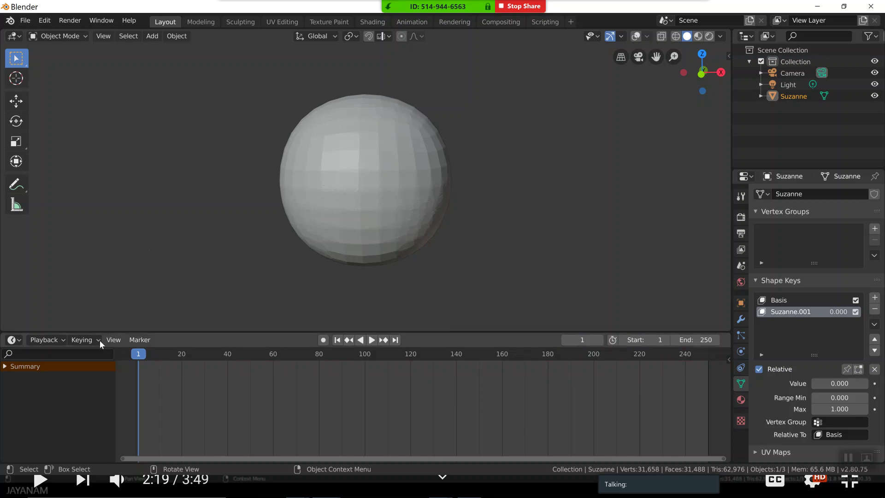
- Play the shape keys video from 2:19 to 2:26, pause it and return to Blender
key("alt+Tab")
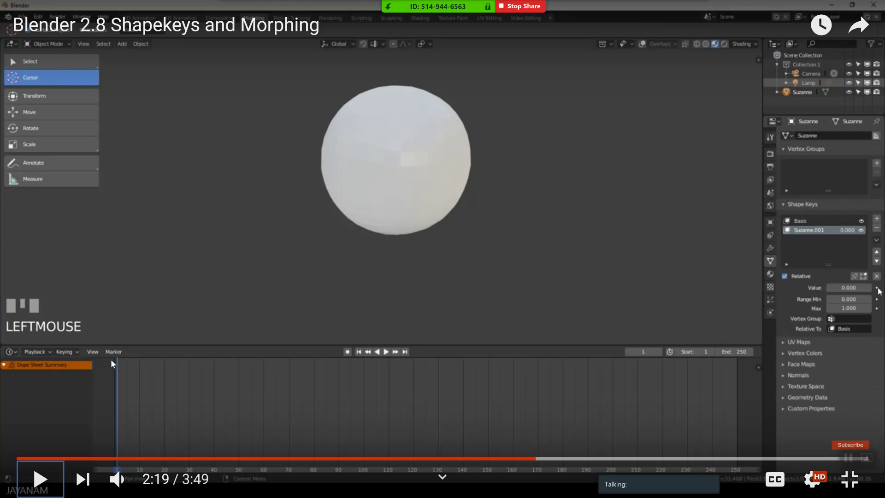
left_click(39, 480)
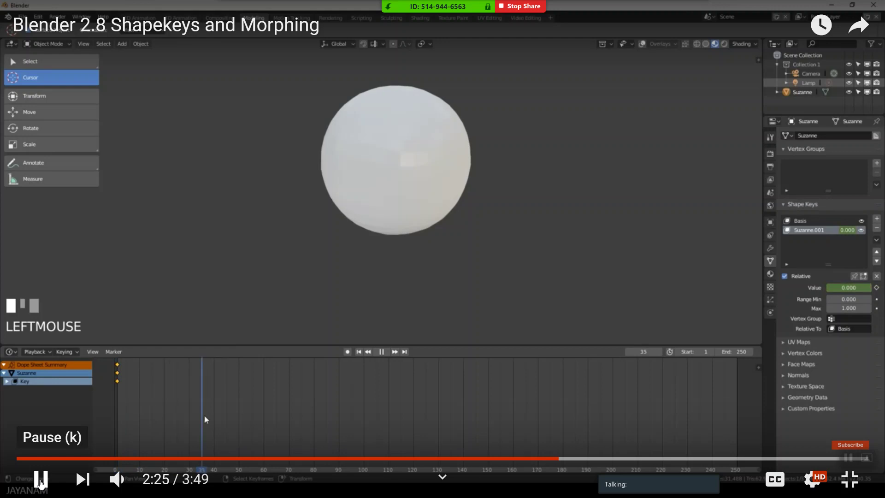
left_click(42, 483)
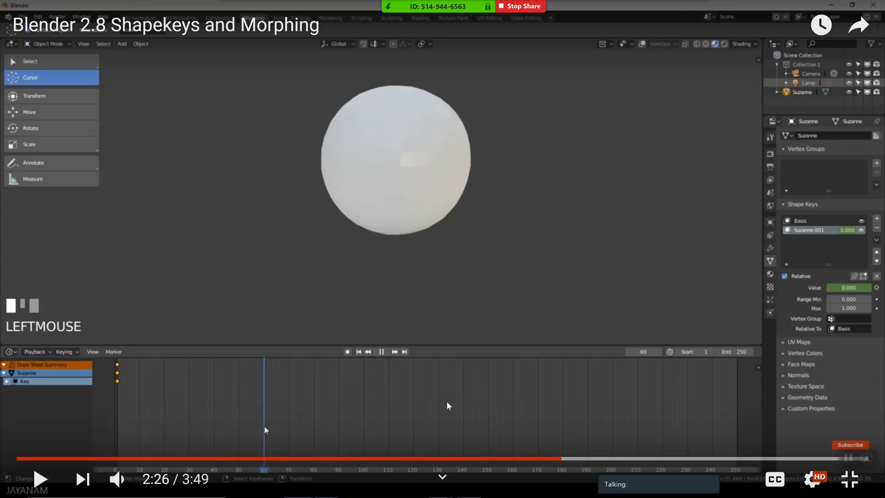
key("alt+Tab")
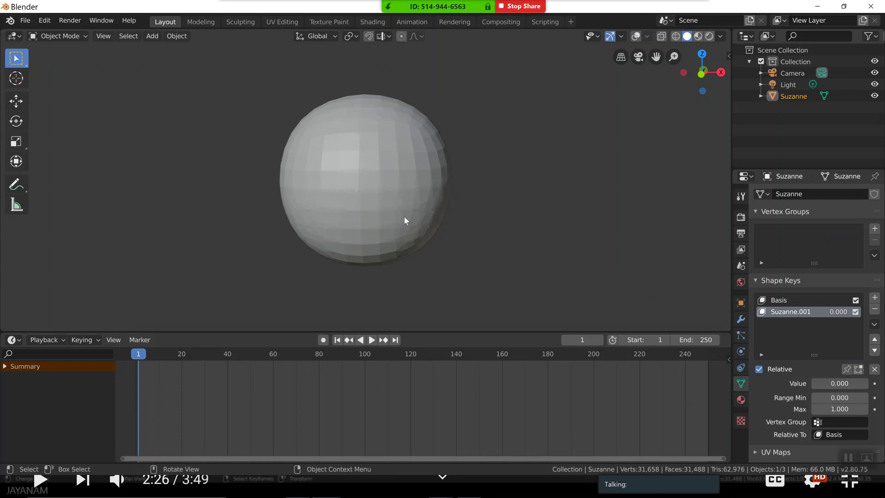
right_click(392, 189)
key("Tab")
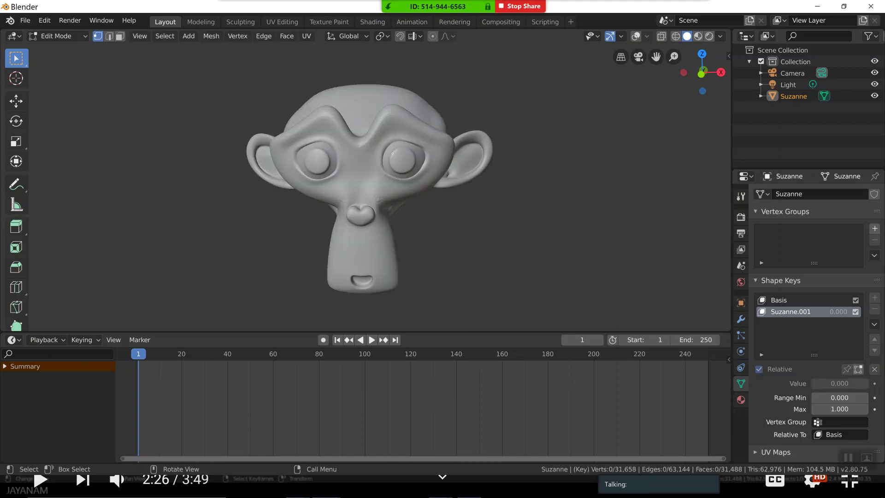
key("Tab")
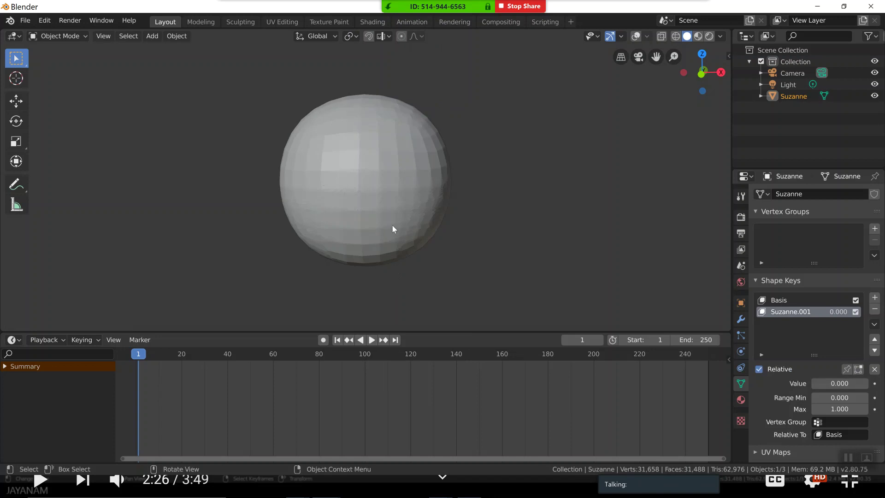
- Select Suzanne, keyframe the Suzanne.001 shape key's value of 0.000 at frame 1, and expand the Summary channels in the timeline
scroll(391, 226, "down", 4)
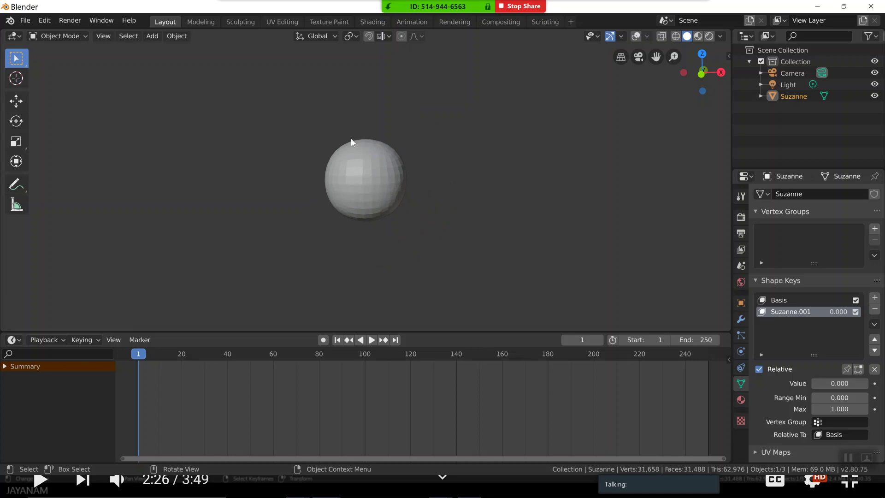
left_click(759, 97)
left_click(789, 98)
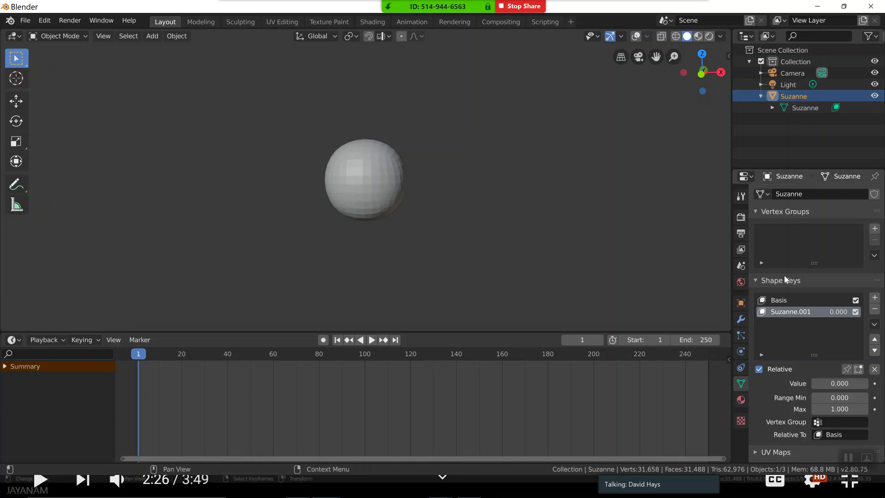
left_click(875, 385)
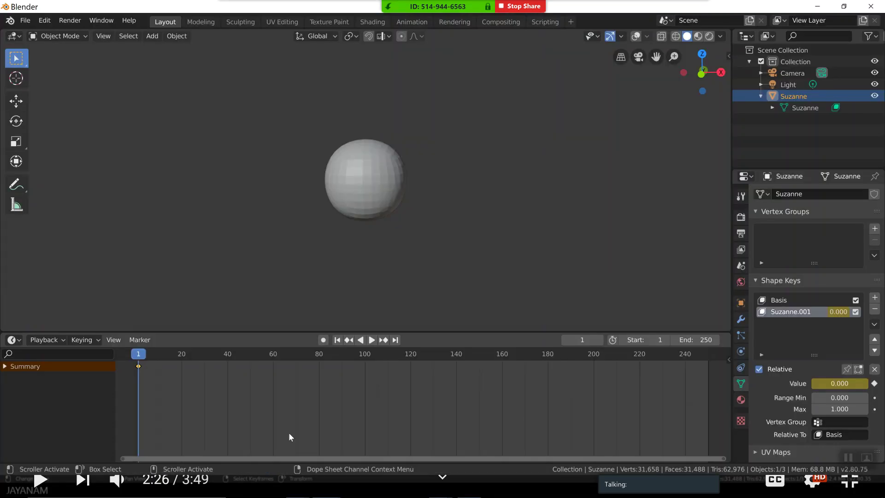
left_click(4, 367)
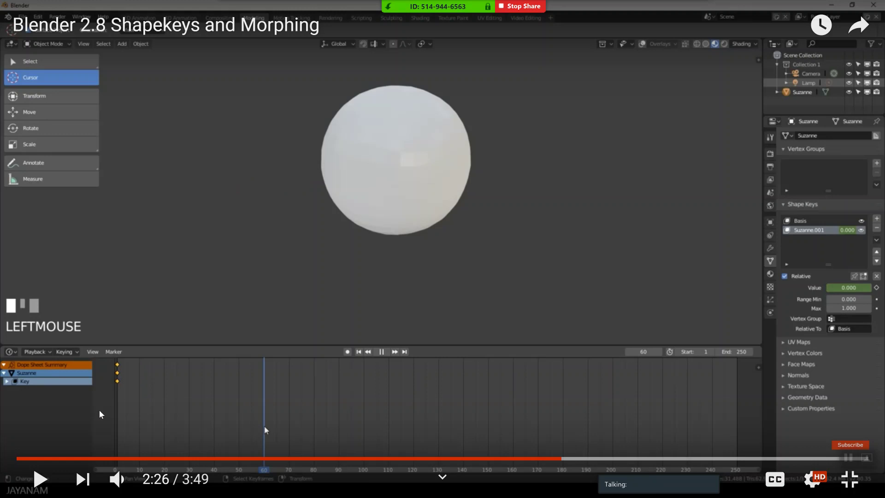
- Play the shape keys video from 2:26 to 2:37, pause it and return to Blender
left_click(42, 479)
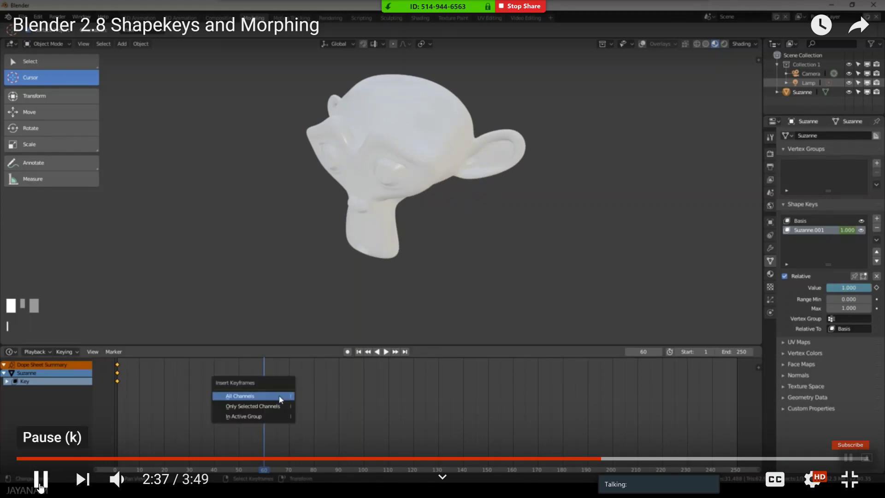
left_click(40, 481)
key("alt+Tab")
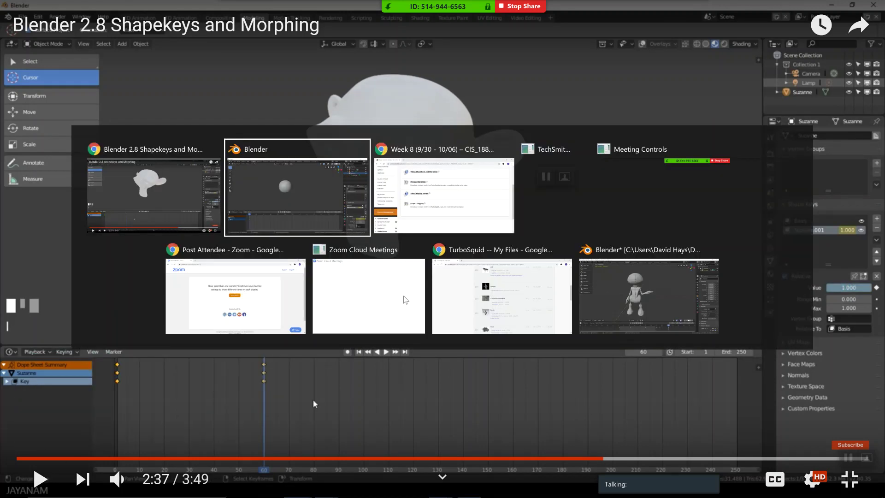
- Move the timeline to frame 60 and set the animation's end frame to 60
left_click(573, 341)
type("60")
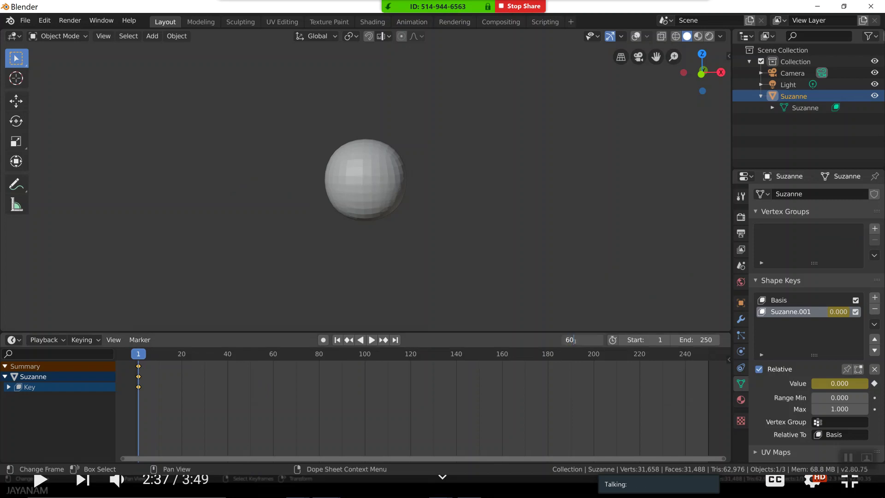
key("Return")
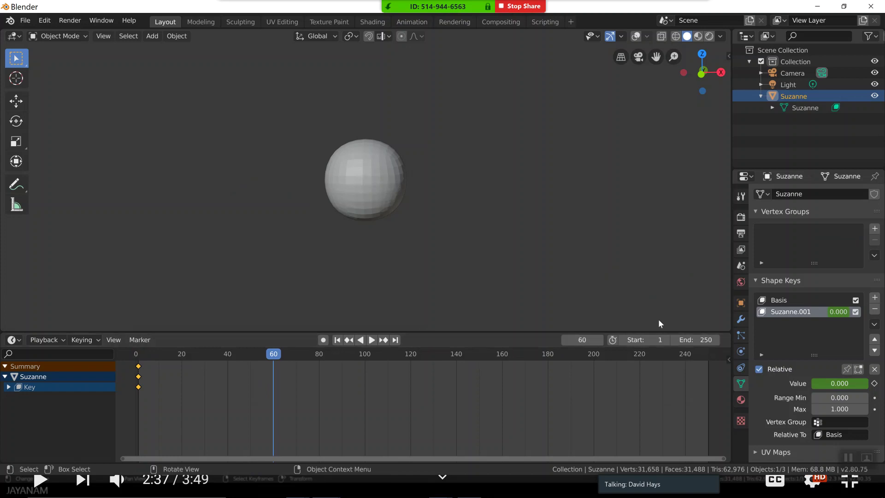
left_click(708, 340)
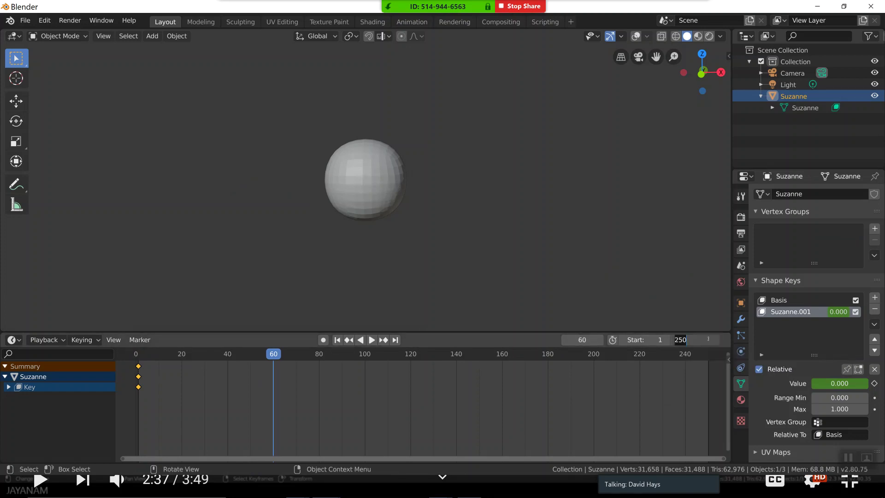
type("60")
key("Return")
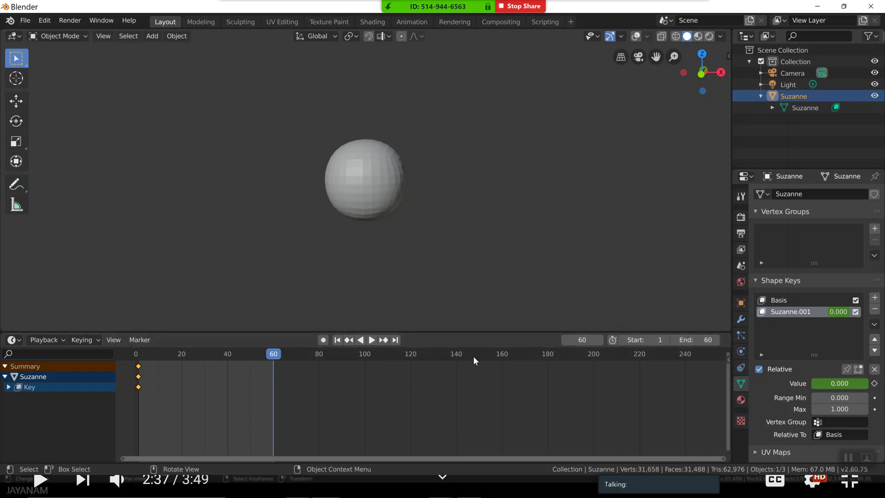
- Set the Suzanne.001 shape key's value to 1.000 and insert keyframes for All Channels at frame 60
left_click(829, 313)
left_click(828, 335)
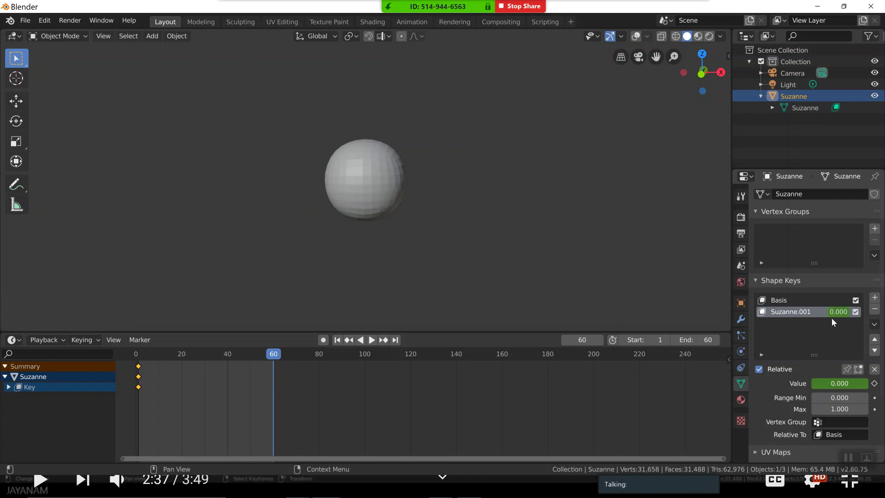
left_click_drag(823, 383, 877, 384)
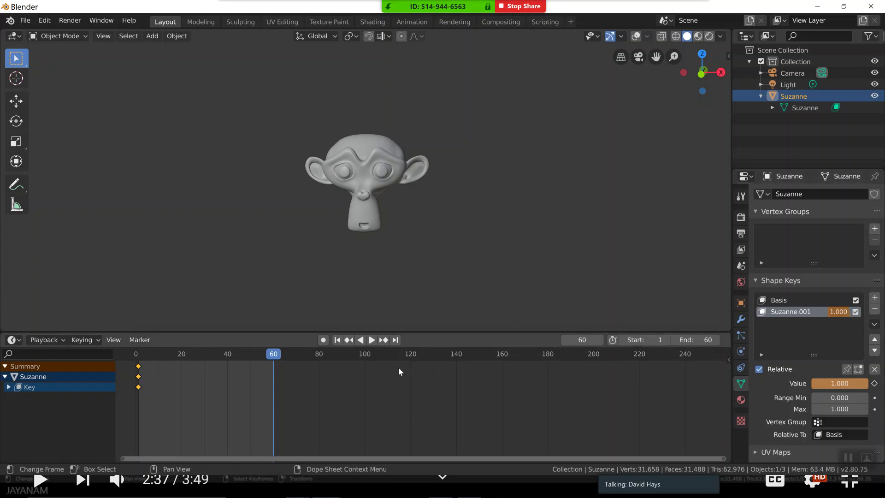
key("i")
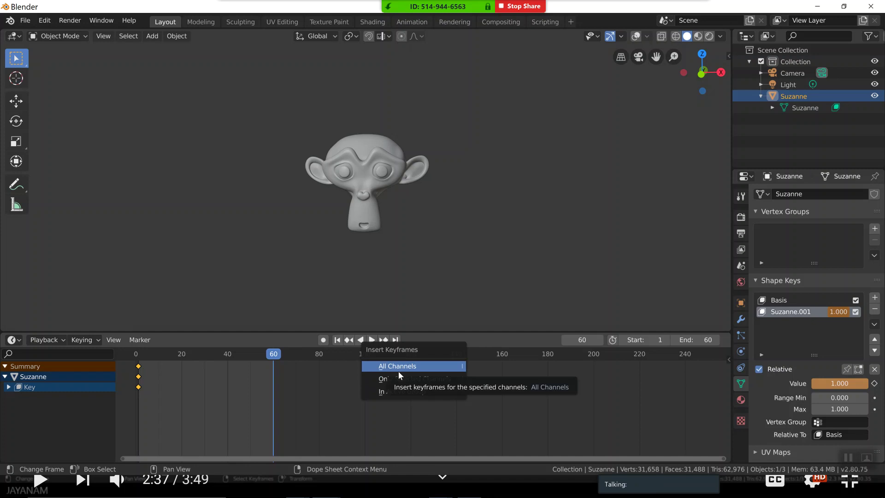
left_click(399, 370)
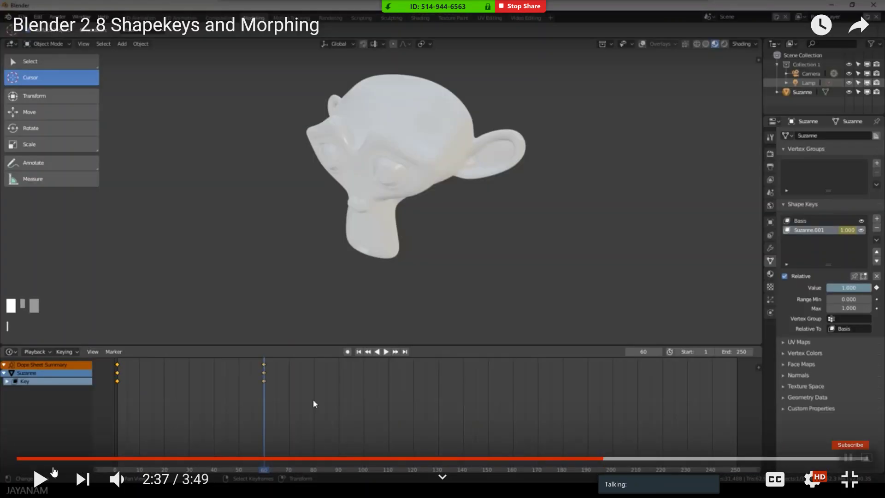
- Play the shape keys video from 2:37 to 2:45, pause it and return to Blender
left_click(41, 481)
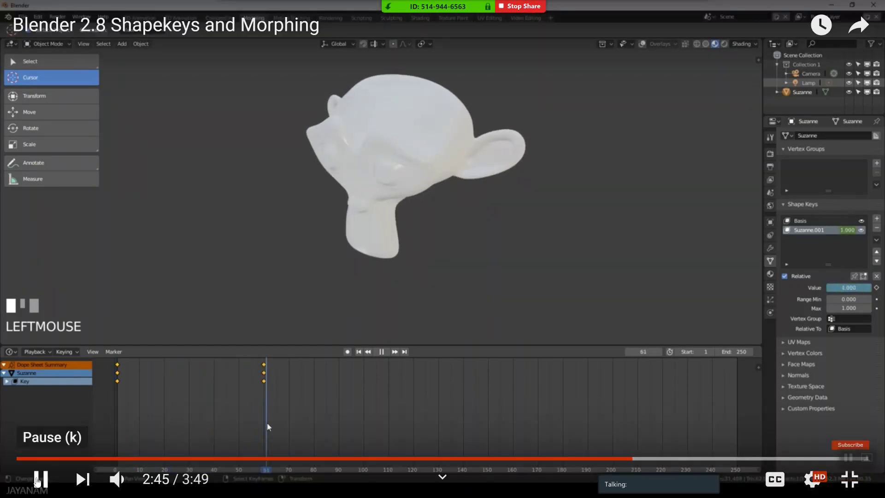
left_click(37, 480)
key("alt+Tab")
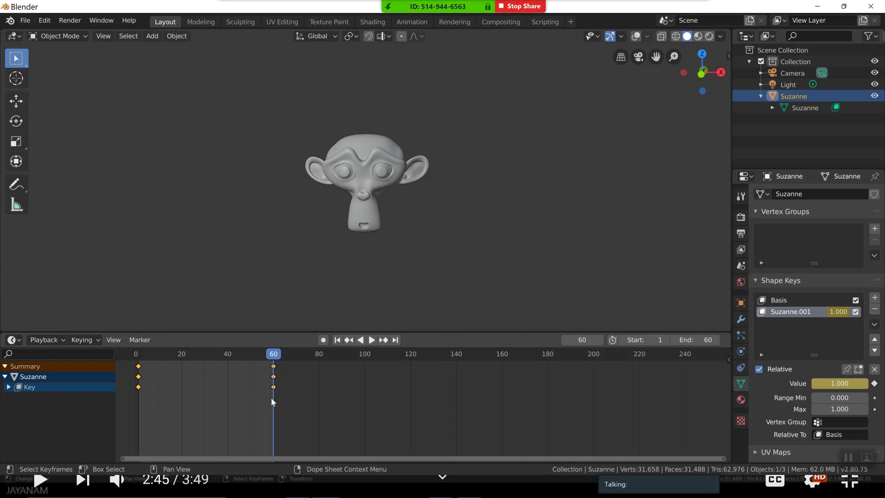
- Preview the morph animation from frame 1 to 60 and insert keyframes for All Channels at frame 60
key("shift+ctrl+space")
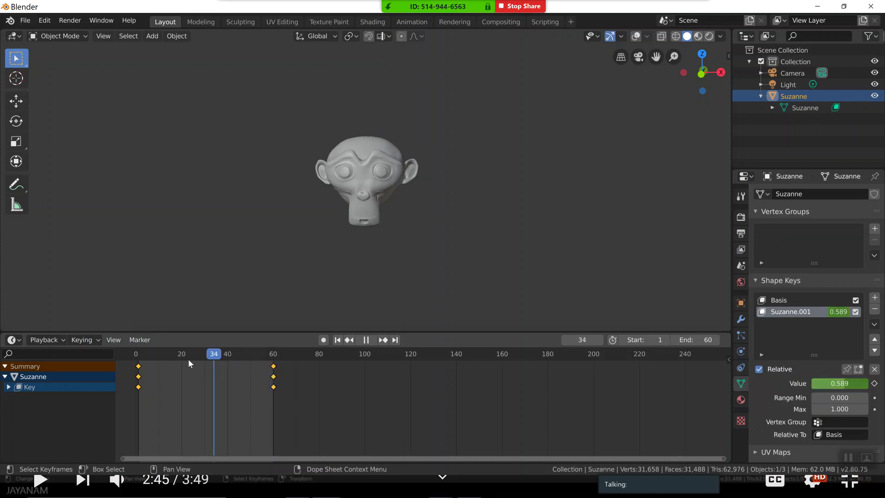
left_click(135, 355)
left_click_drag(137, 357, 276, 368)
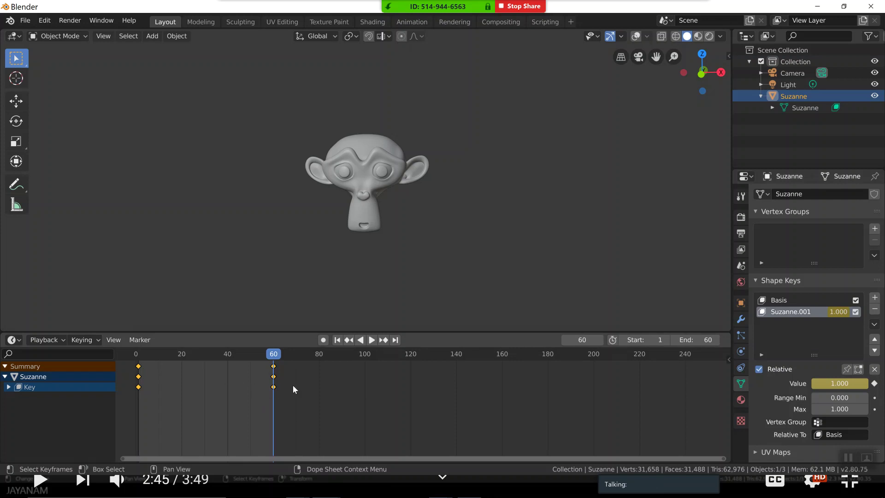
key("i")
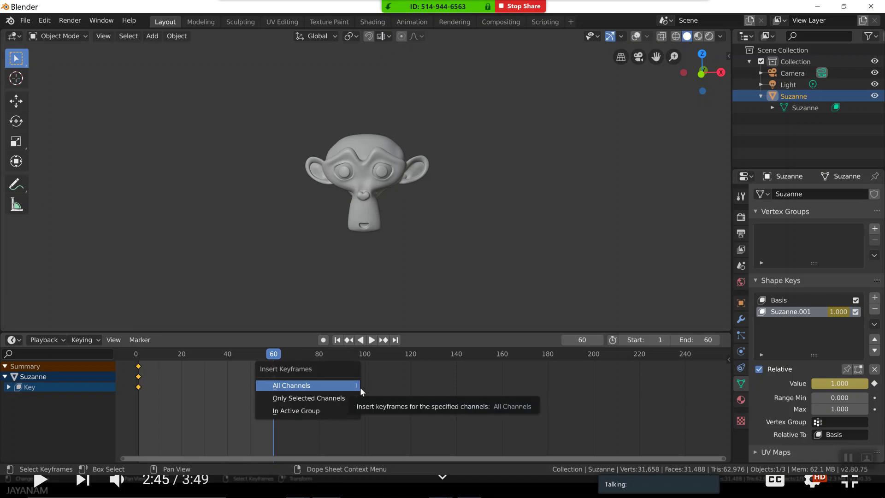
left_click(330, 386)
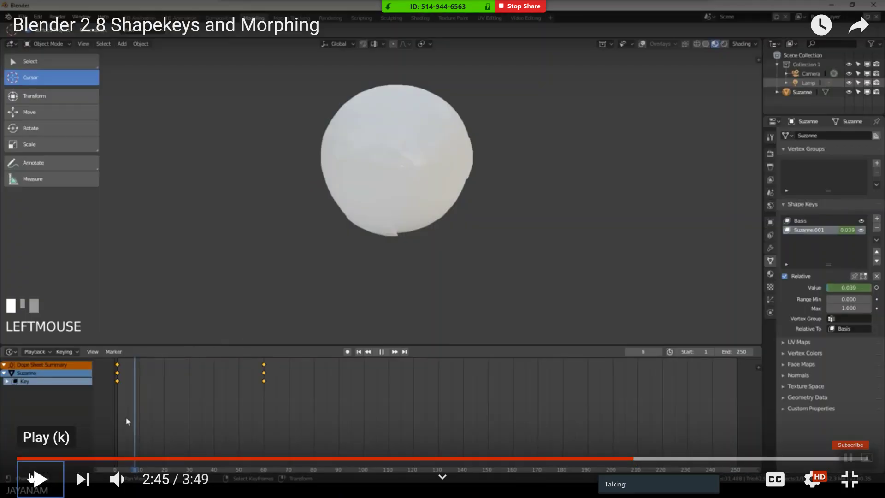
- Switch to the shape keys video and play it from 2:45 through to its end screen
left_click(40, 478)
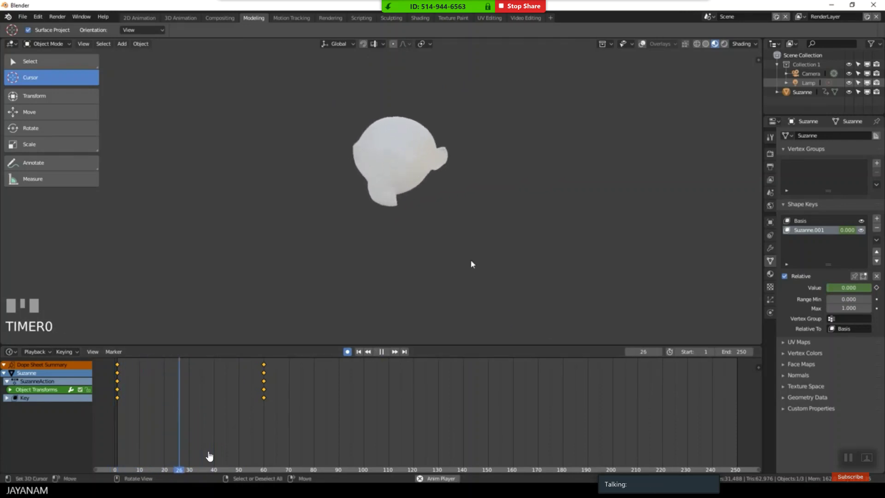
left_click_drag(260, 442, 118, 438)
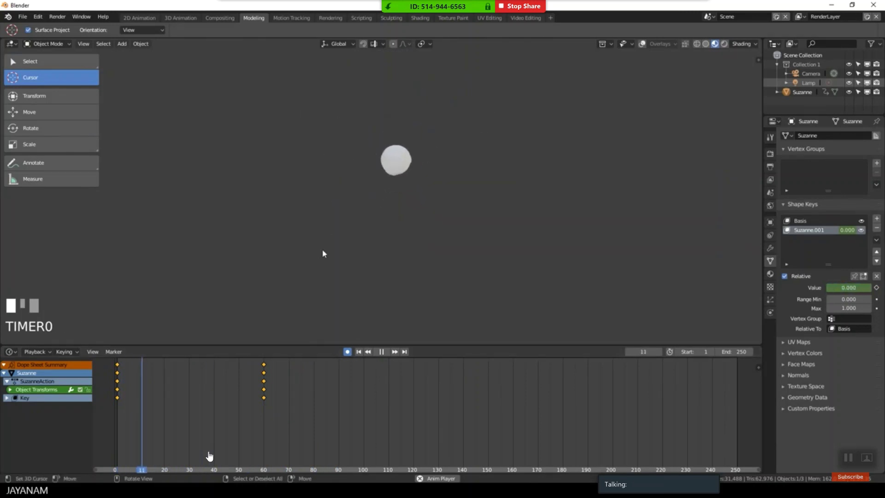
middle_click_drag(513, 248, 516, 276, "shift")
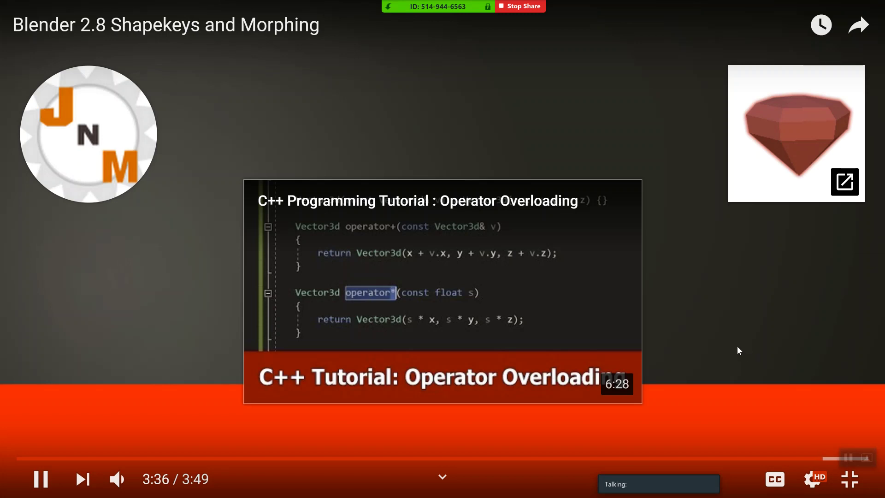
- Exit the video's full-screen view, pause playback and close the YouTube browser window
key("Escape")
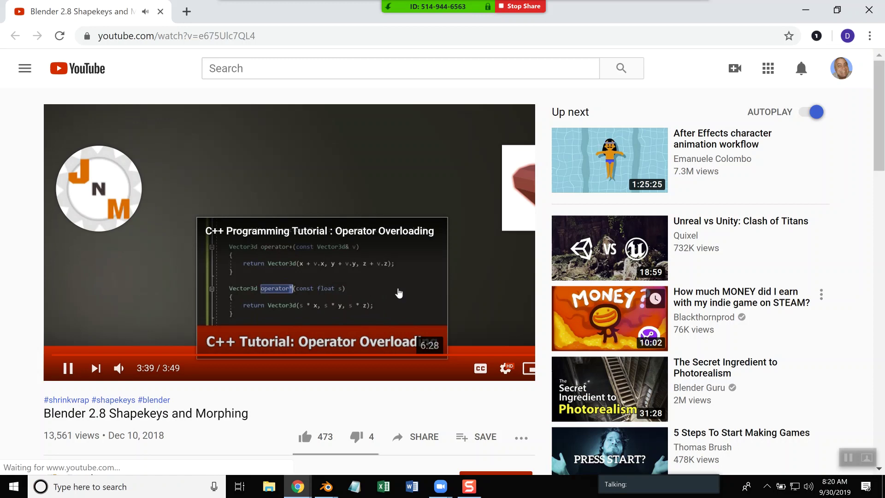
left_click(68, 373)
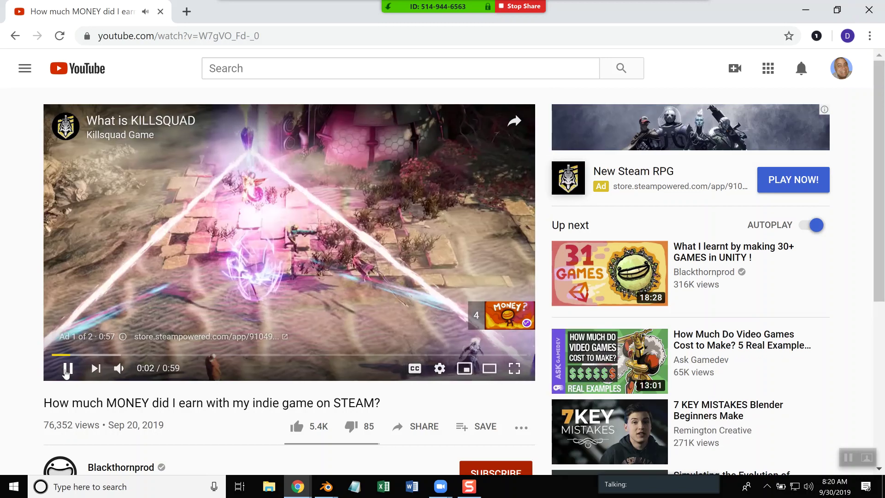
left_click(68, 368)
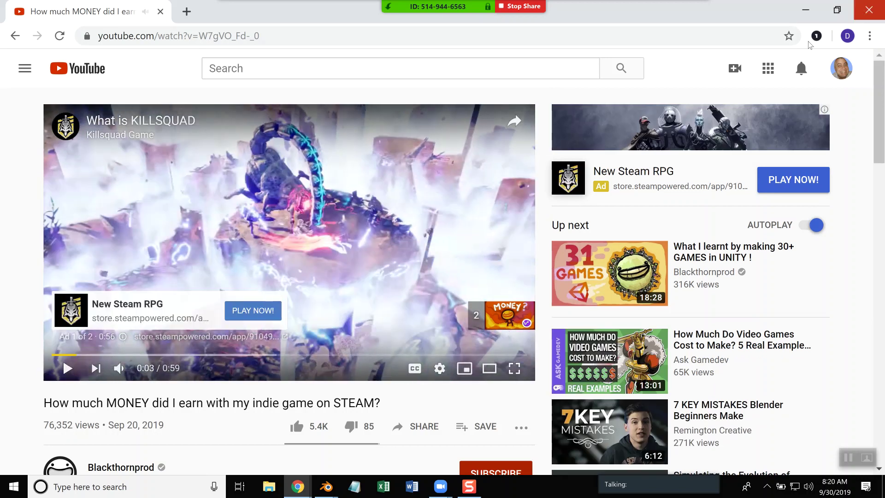
left_click(868, 10)
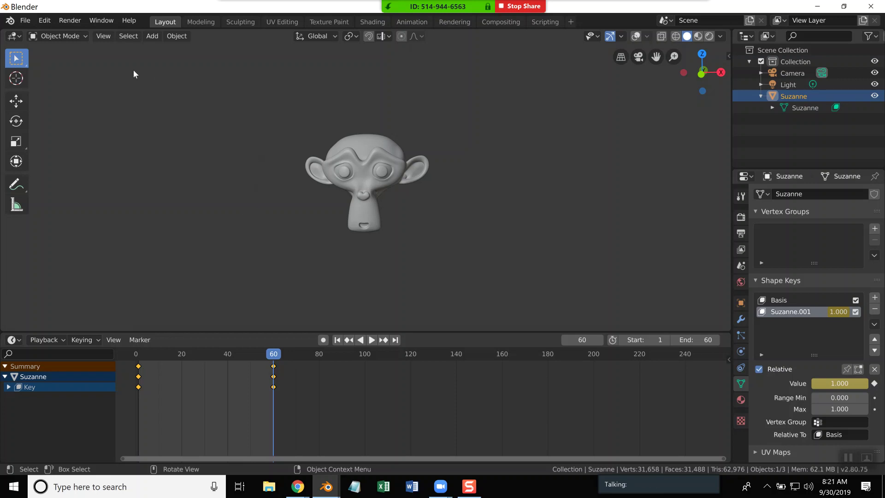
- Start a new General file in Blender, discarding the changes to the unsaved morphing scene
left_click(25, 21)
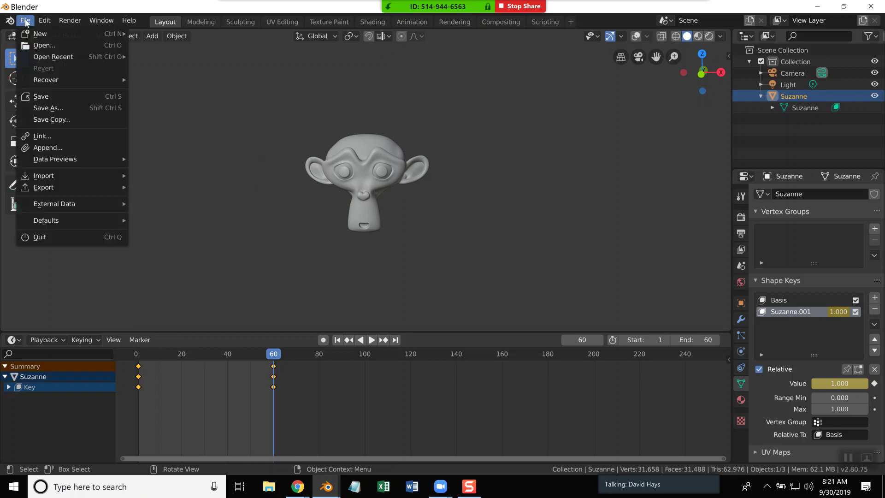
mouse_move(35, 33)
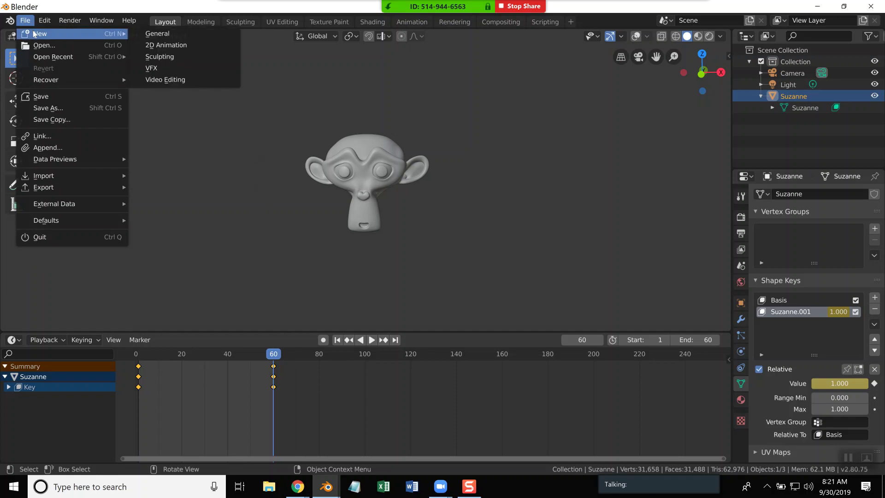
left_click(157, 35)
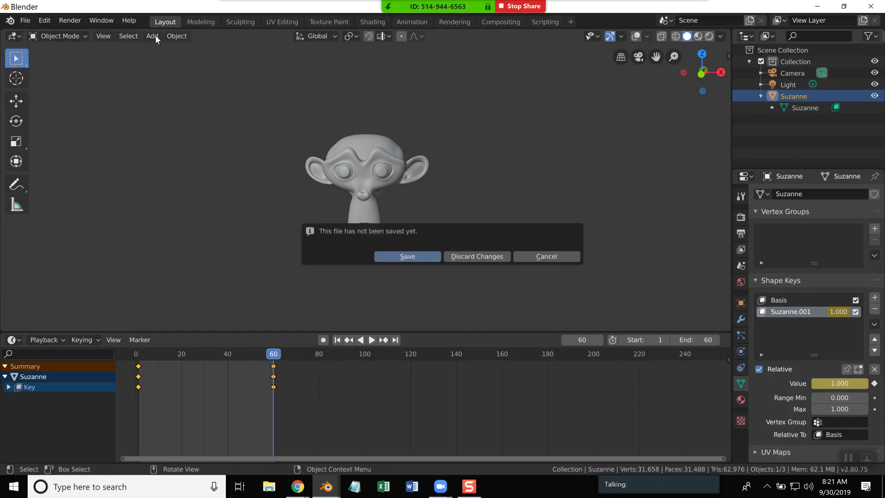
left_click(474, 258)
- Switch to the Blackboard Week 8 page and highlight "simple mesh" in the Project: Morphing instructions
key("alt")
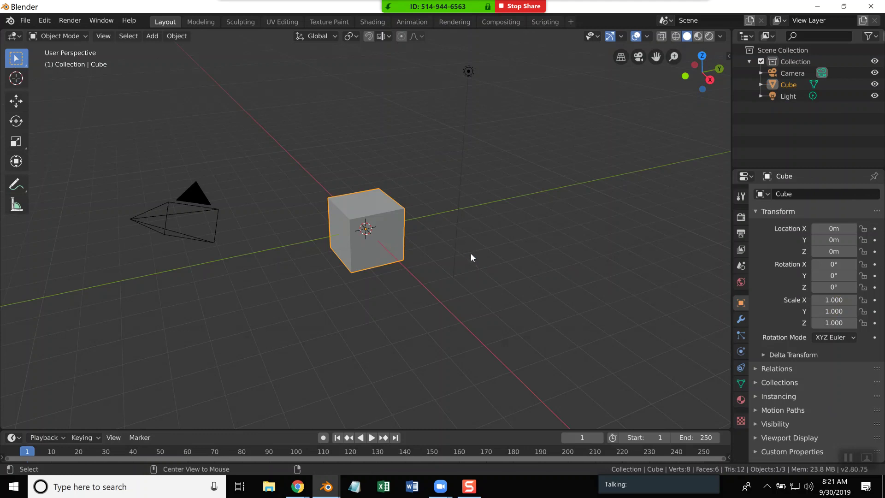
key("alt+Tab")
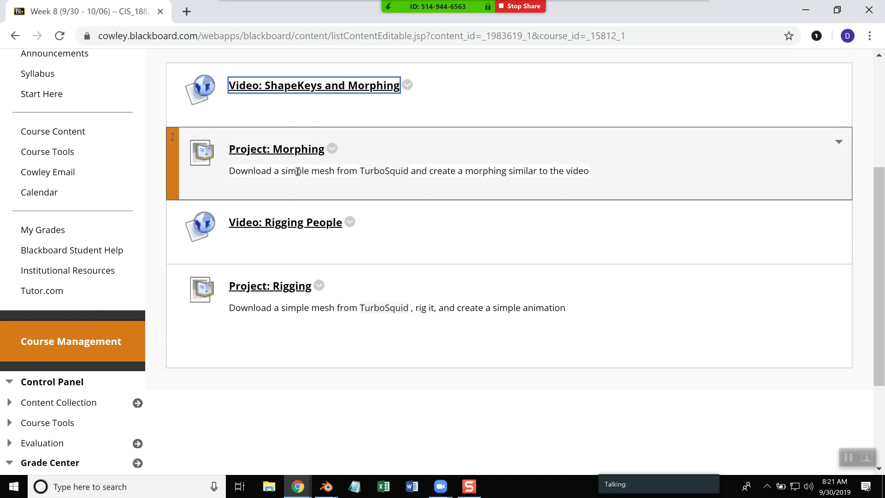
left_click_drag(281, 170, 341, 169)
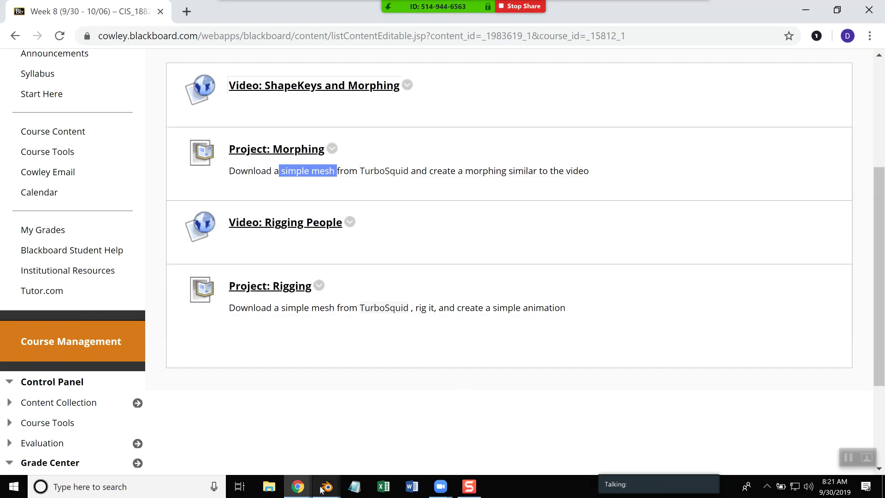
- Switch to the TurboSquid browser window and open the site's home page
mouse_move(301, 493)
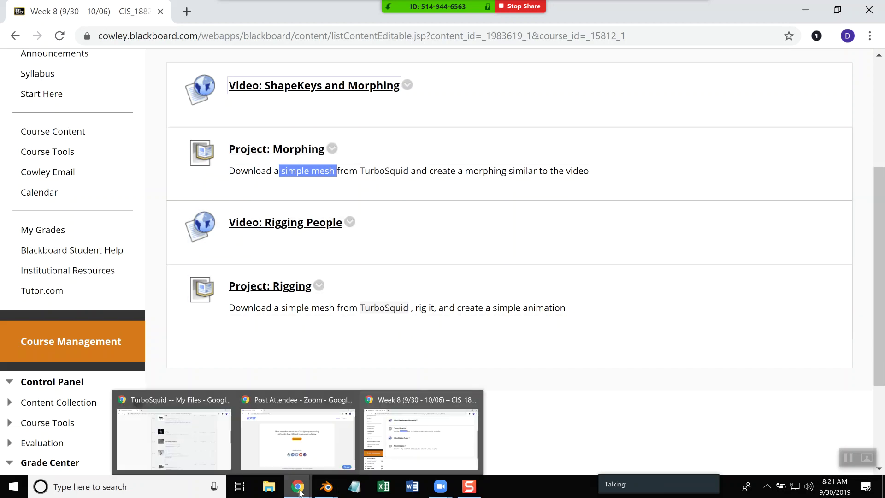
left_click(176, 427)
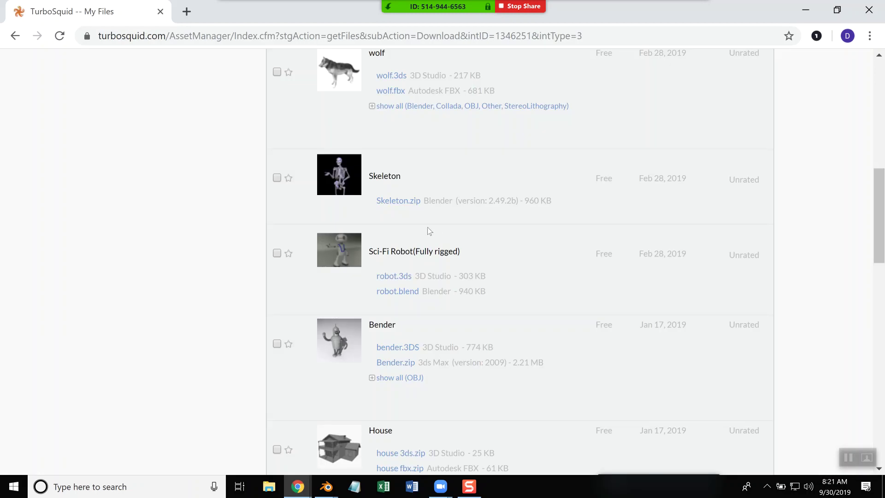
scroll(427, 227, "up", 15)
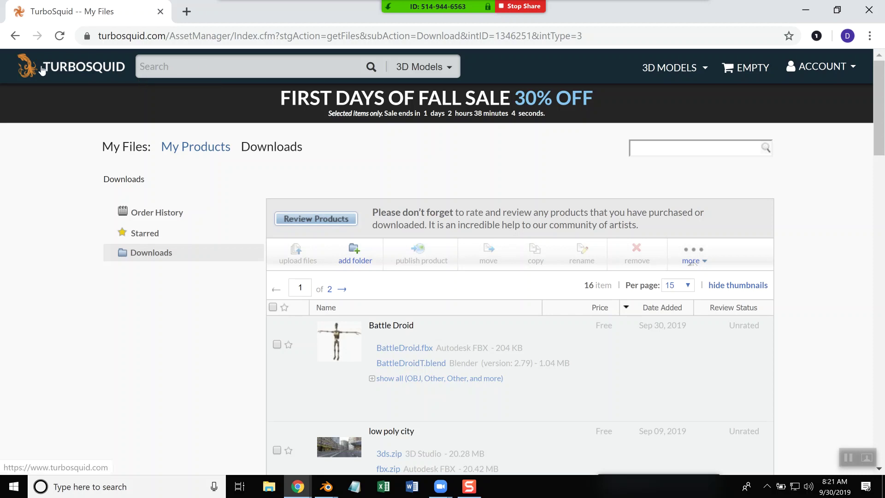
left_click(68, 71)
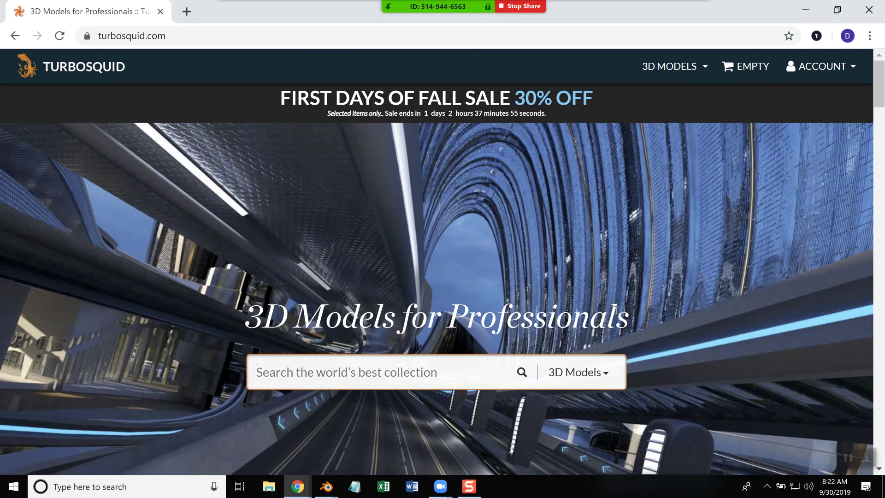
- Search TurboSquid's 3D models for "cartoon"
left_click(568, 373)
left_click(654, 316)
type("cartoon")
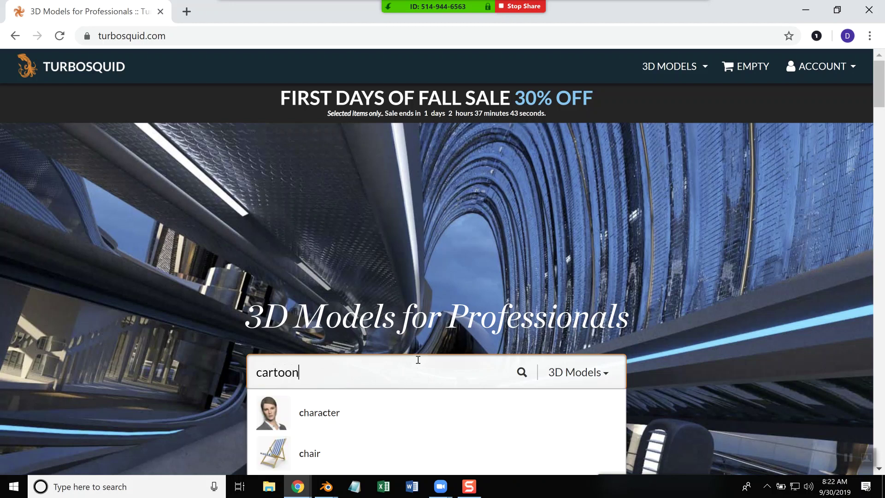
key("Return")
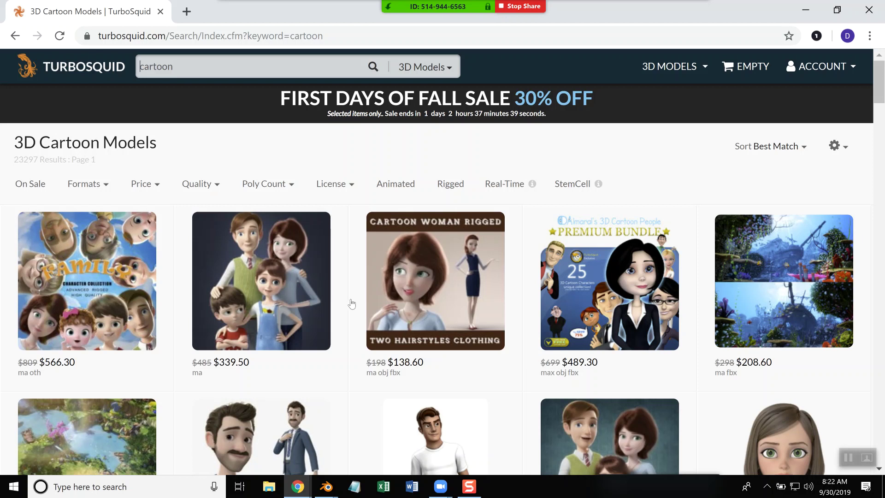
- Filter the cartoon models by the Free price and the .blend format
left_click(146, 187)
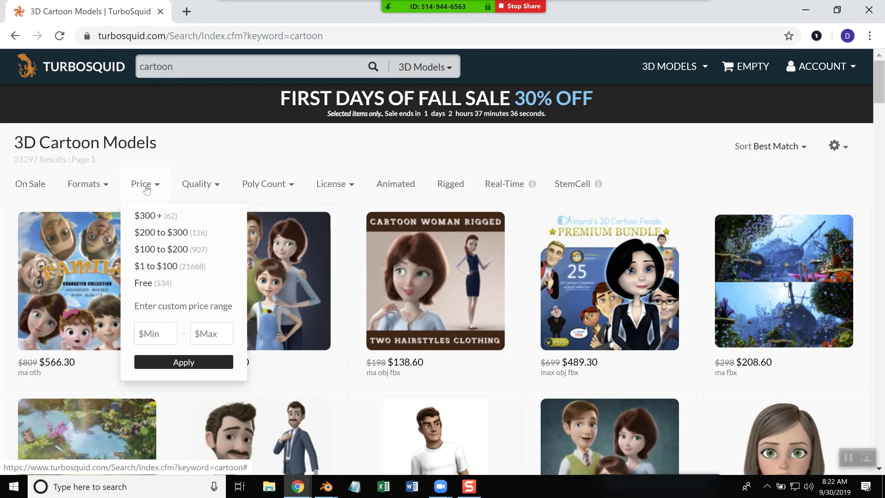
left_click(155, 284)
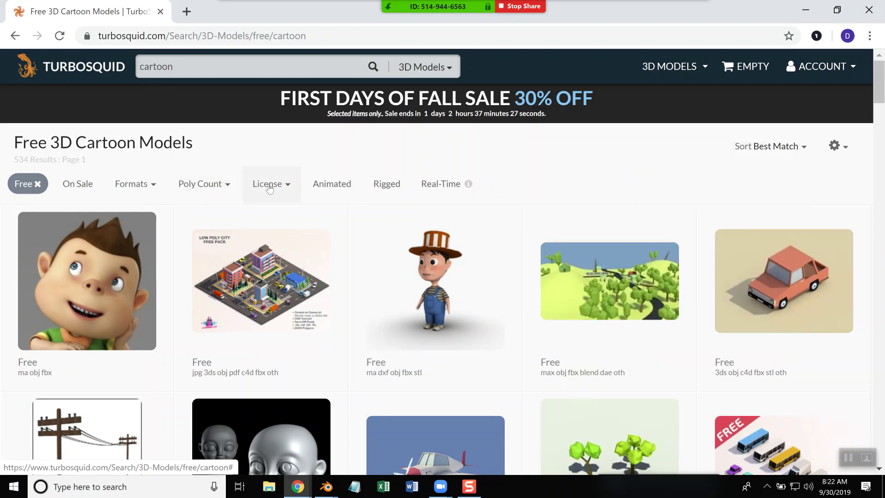
left_click(130, 184)
left_click(123, 342)
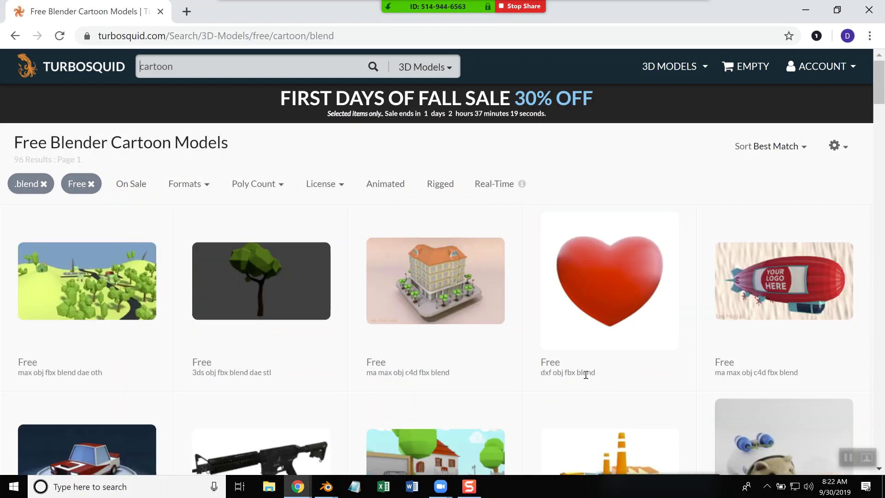
- Examine the free Blender cartoon models and their previews for a simple mesh
scroll(586, 371, "down", 3)
mouse_move(574, 371)
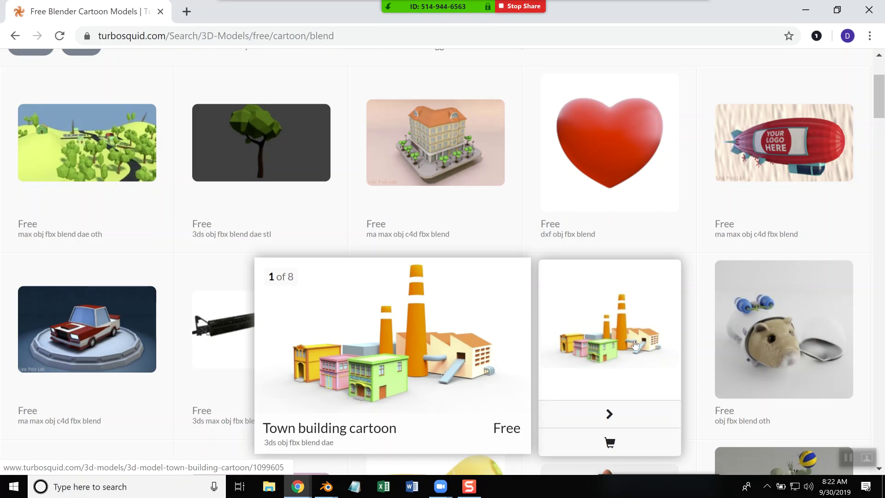
mouse_move(623, 336)
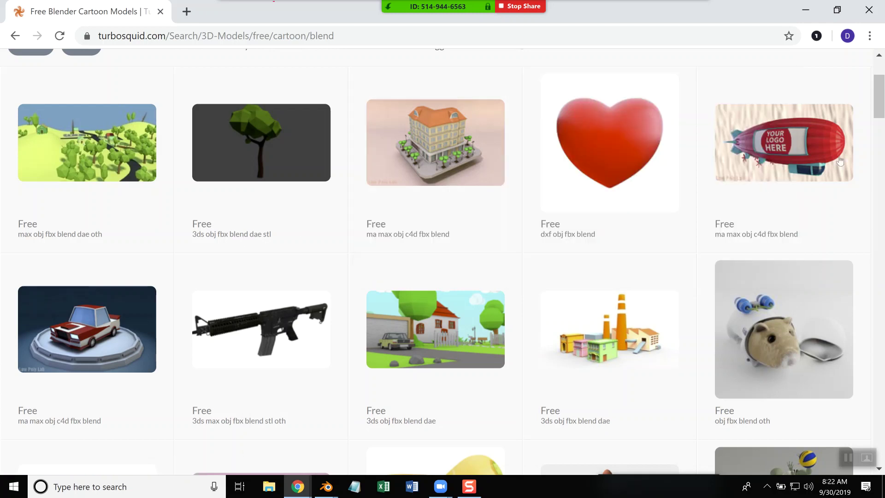
mouse_move(842, 141)
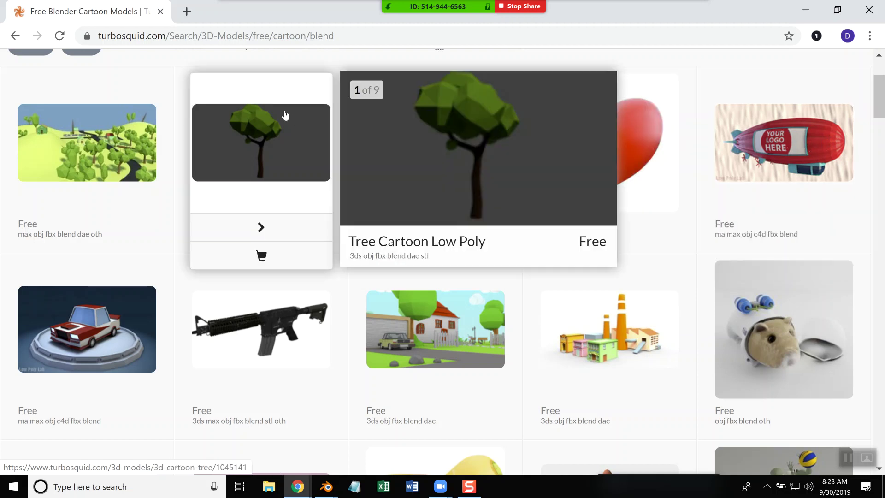
mouse_move(437, 228)
- Replace the search term with "characters" and search the free .blend models
scroll(336, 171, "up", 3)
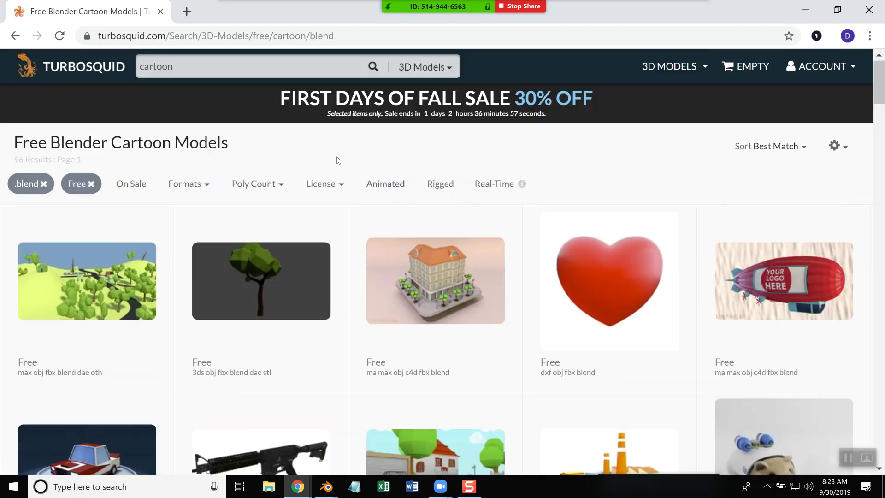
left_click_drag(174, 66, 93, 72)
type("characters")
key("Return")
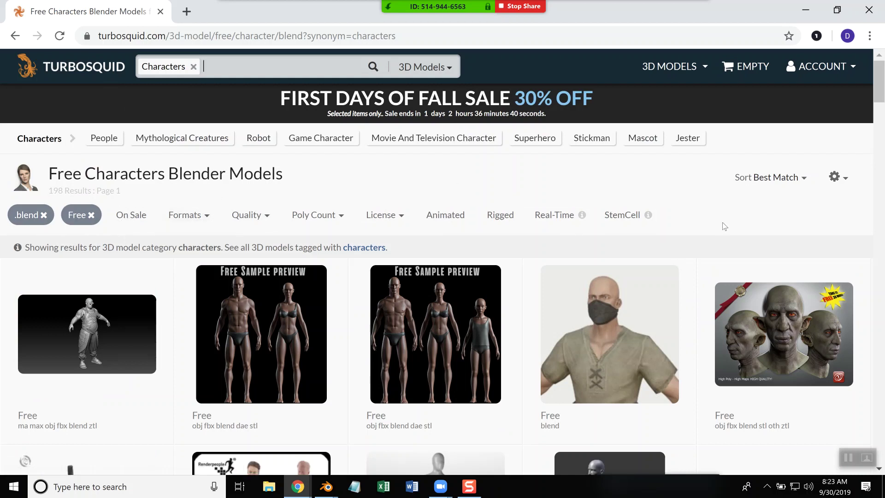
- Examine the free Blender character models and their previews for a suitable simple mesh
scroll(722, 223, "down", 3)
mouse_move(725, 230)
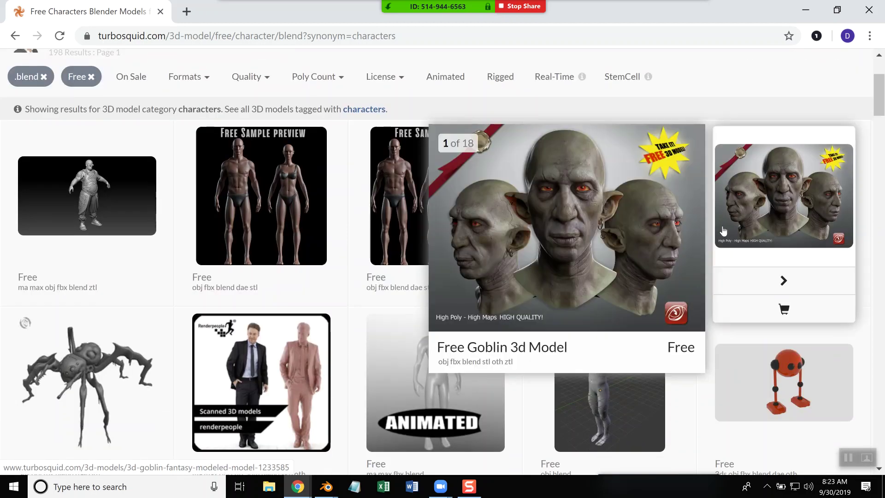
scroll(723, 230, "down", 4)
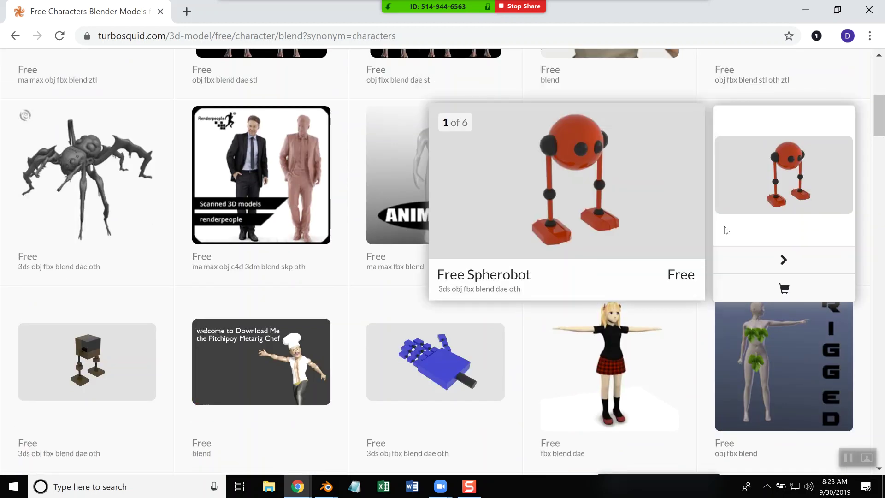
scroll(726, 230, "down", 3)
scroll(725, 227, "down", 5)
scroll(725, 227, "down", 3)
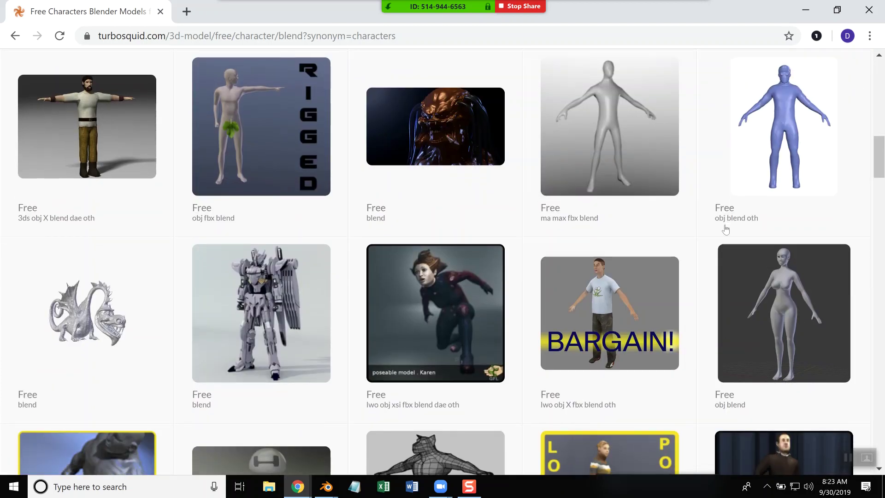
mouse_move(443, 362)
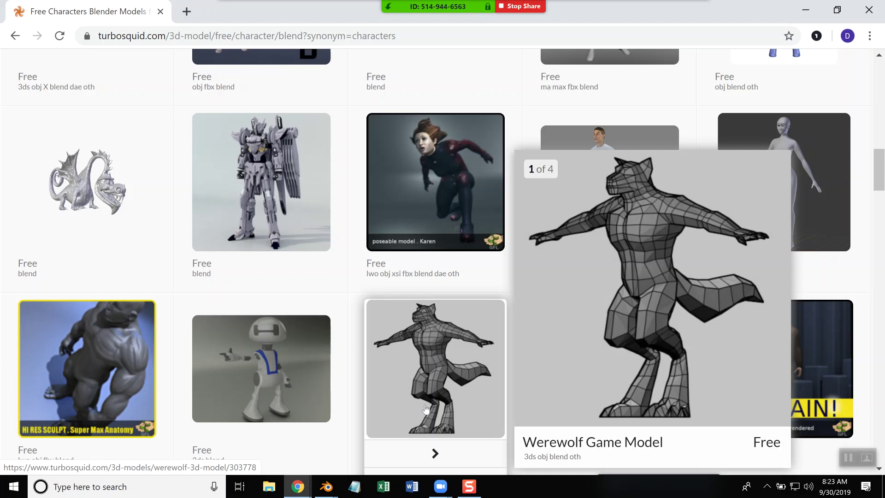
- Switch to the Blender window with robot.blend and rotate the left lower arm bone down to the robot's side at frame 46
mouse_move(326, 486)
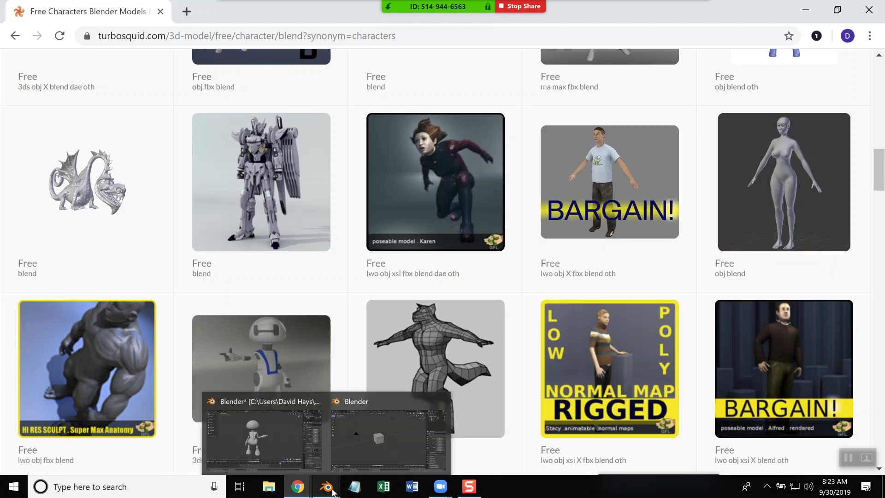
left_click(275, 435)
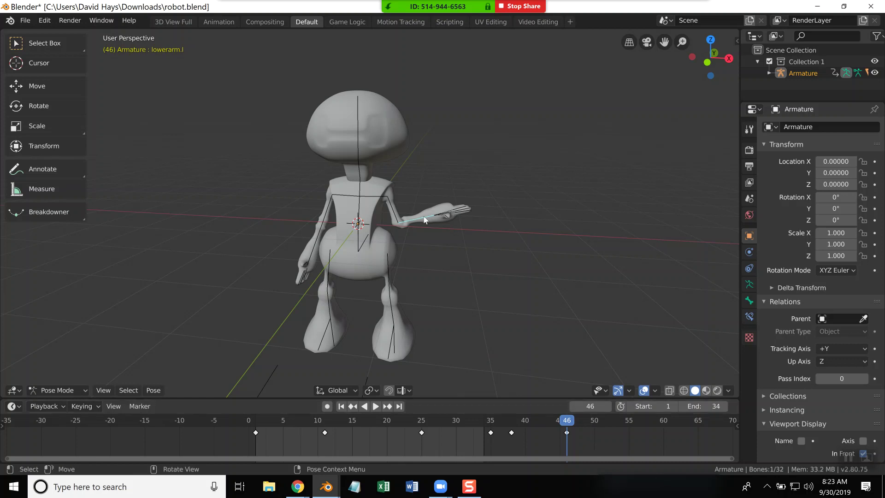
key("r")
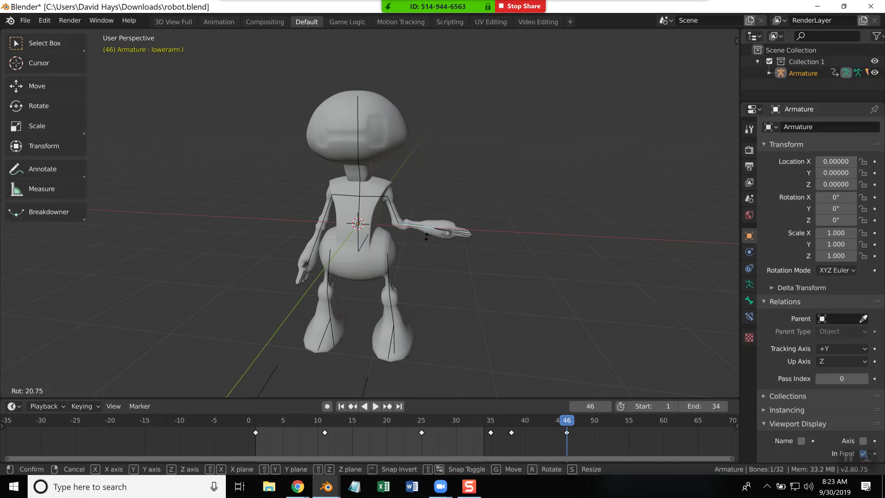
left_click(419, 268)
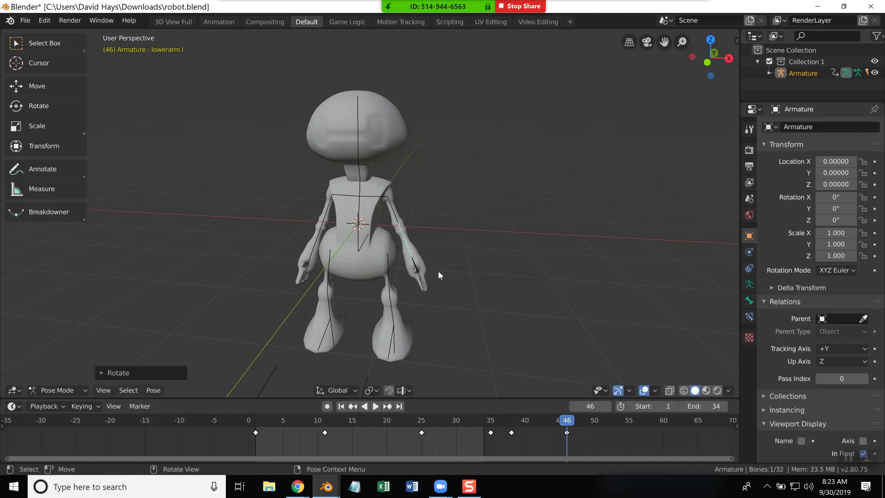
left_click_drag(596, 442, 514, 422)
left_click_drag(513, 429, 508, 421)
key("x")
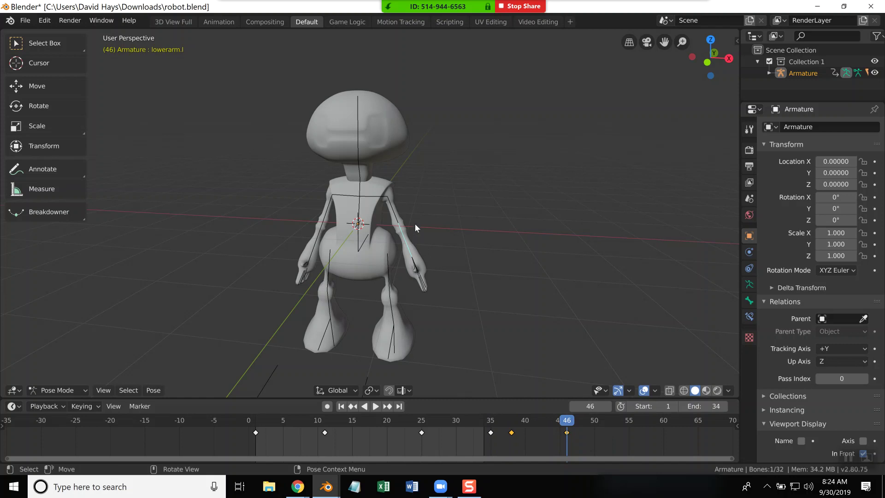
- Try selecting the robot's arm bones and body mesh, returning to the left lower arm bone
left_click(379, 197)
left_click(322, 230)
left_click(408, 240)
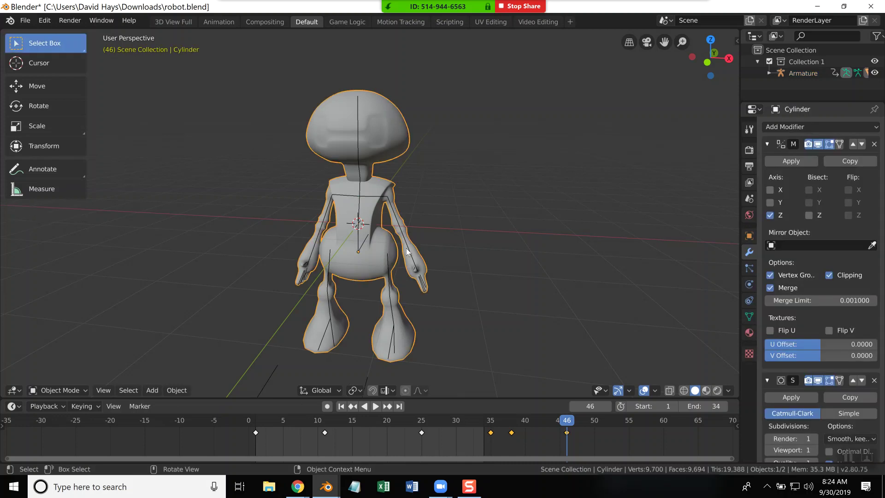
left_click(408, 254)
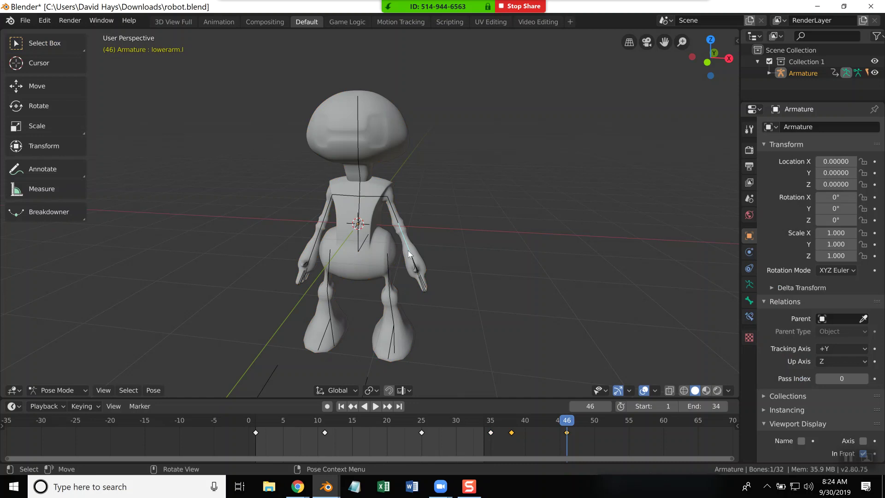
- Expand the Armature's hierarchy in an enlarged Outliner and choose Pose Mode
left_click(769, 73)
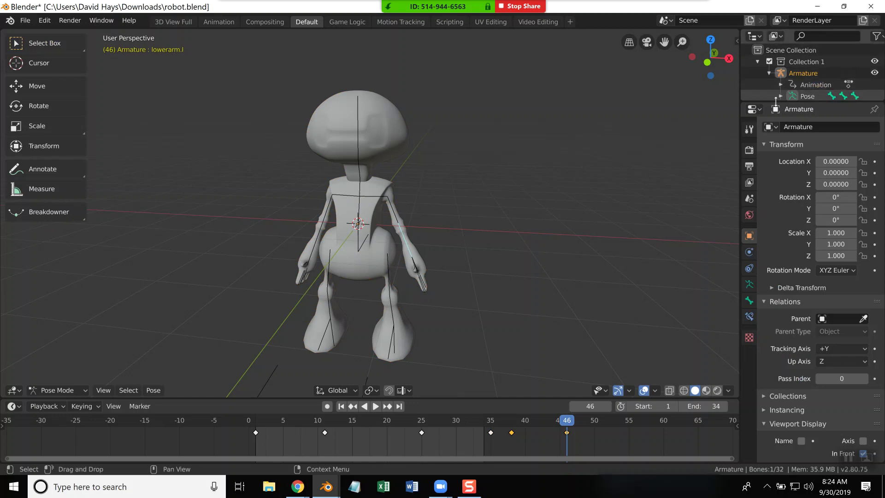
left_click_drag(776, 101, 782, 183)
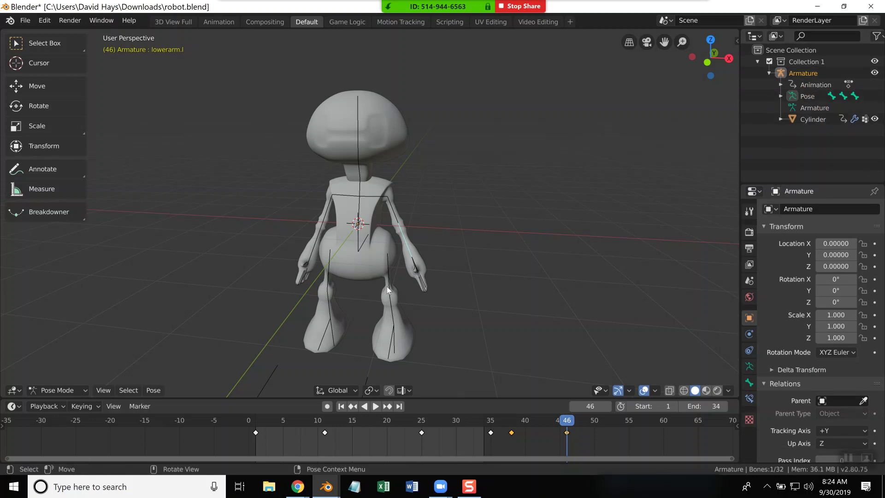
left_click(83, 391)
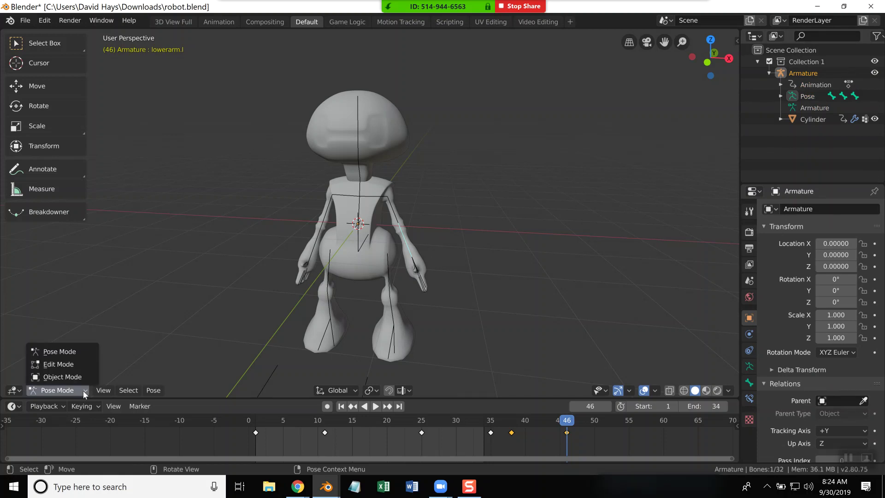
left_click(79, 352)
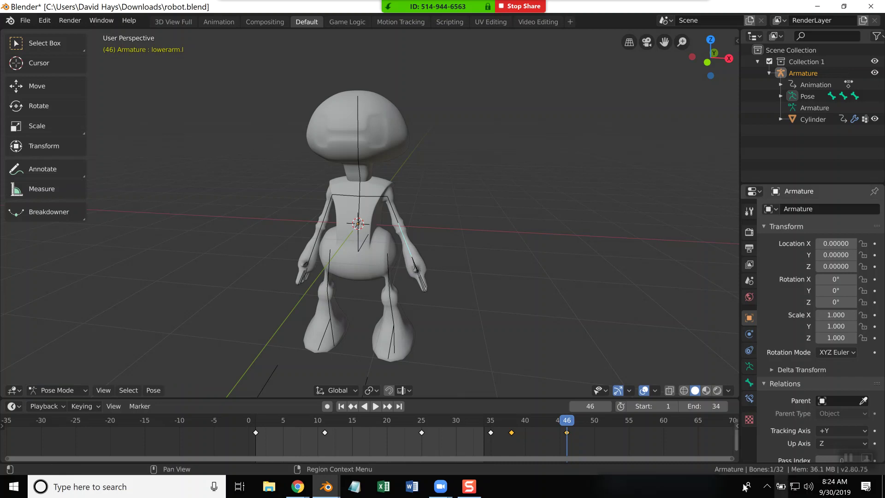
- Move the playhead to frame 48 and delete the left lower arm bone's keyframes at frames 38 and 46
left_click_drag(567, 421, 504, 426)
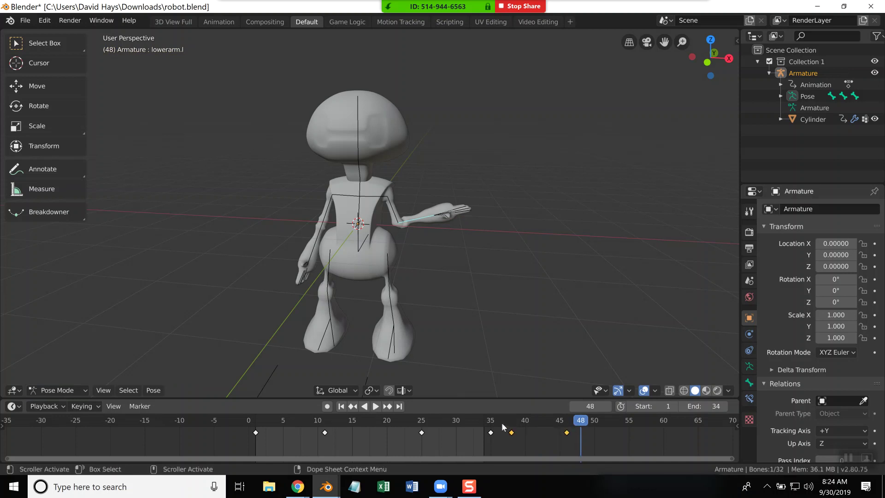
key("x")
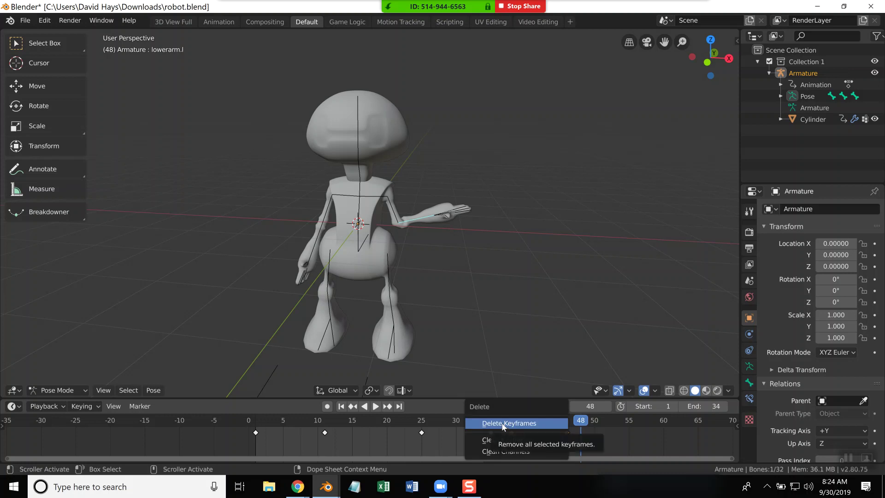
left_click(504, 423)
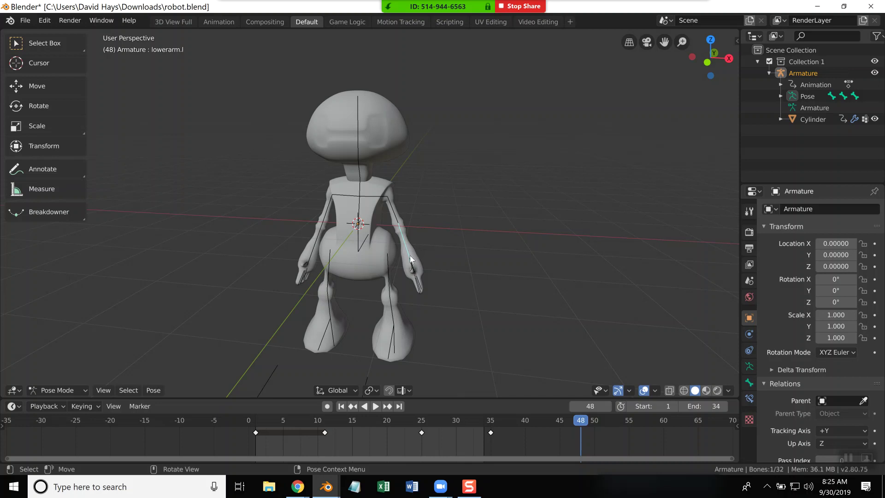
- Raise the robot's left lower arm bone to horizontal and rotate its upper arm bone about -71° into a waving pose
key("r")
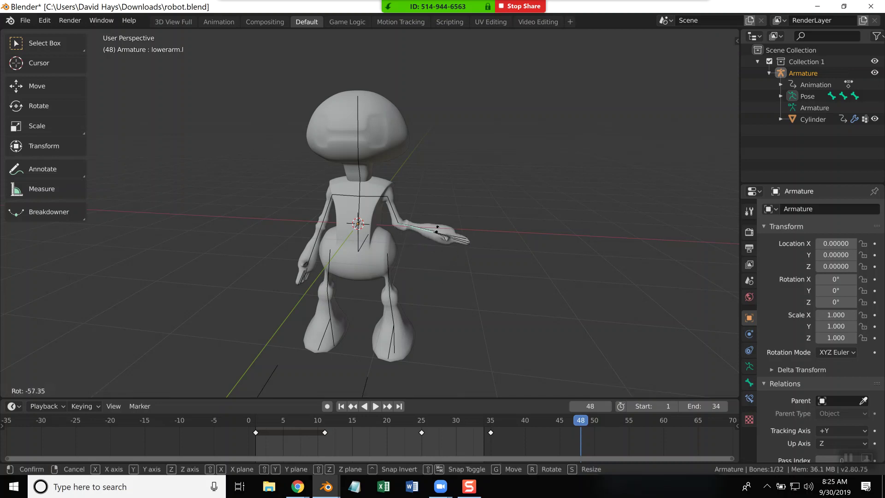
left_click(437, 222)
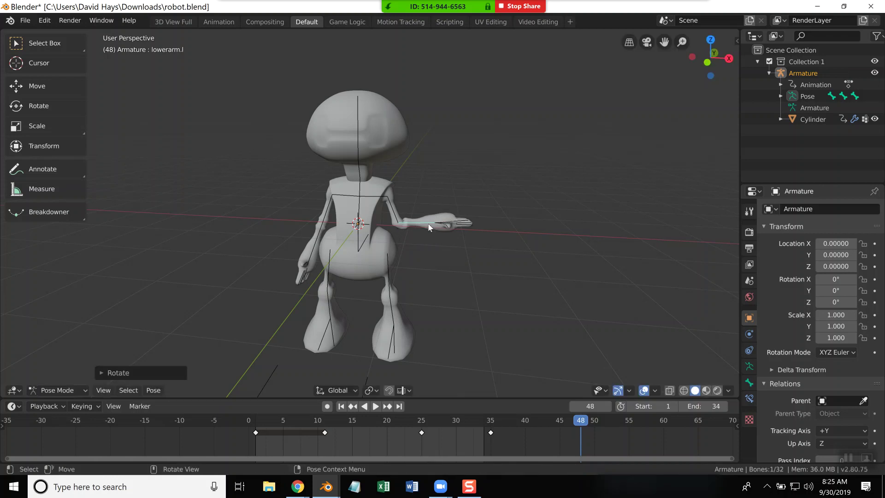
left_click(392, 212)
key("r")
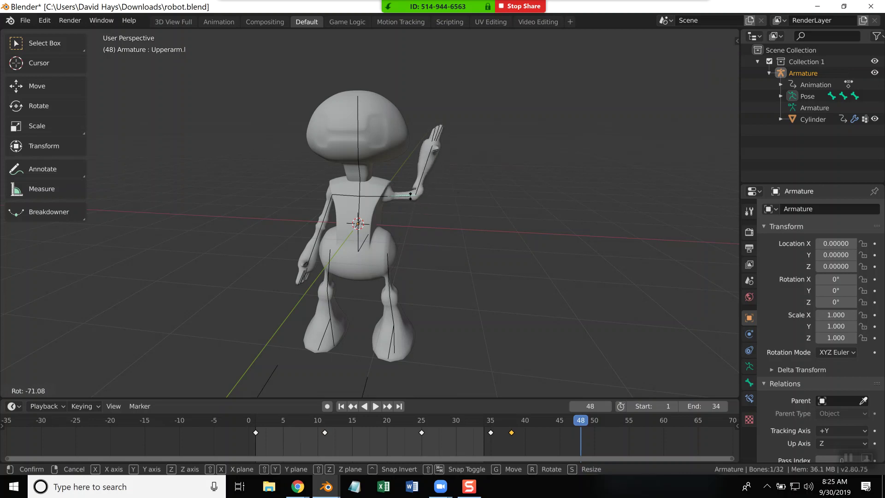
left_click(410, 195)
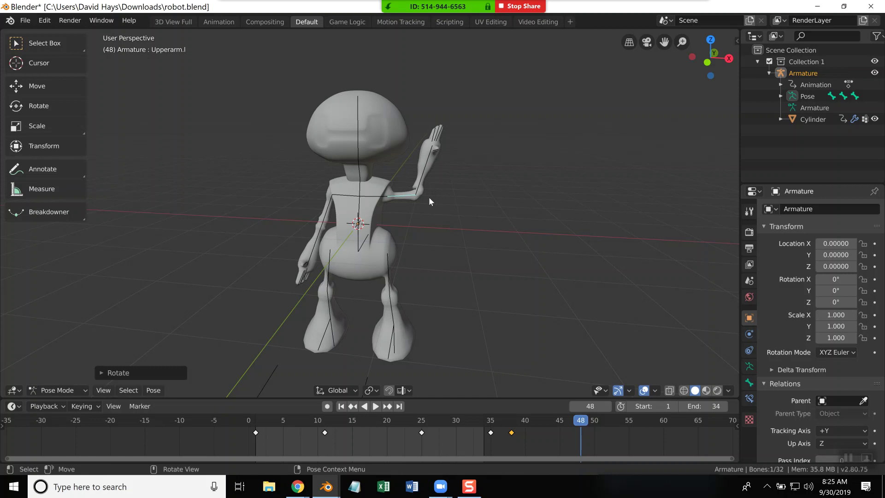
- Undo the arm rotations, the keyframe deletion and the move to frame 48
key("ctrl+z")
key("ctrl+z")
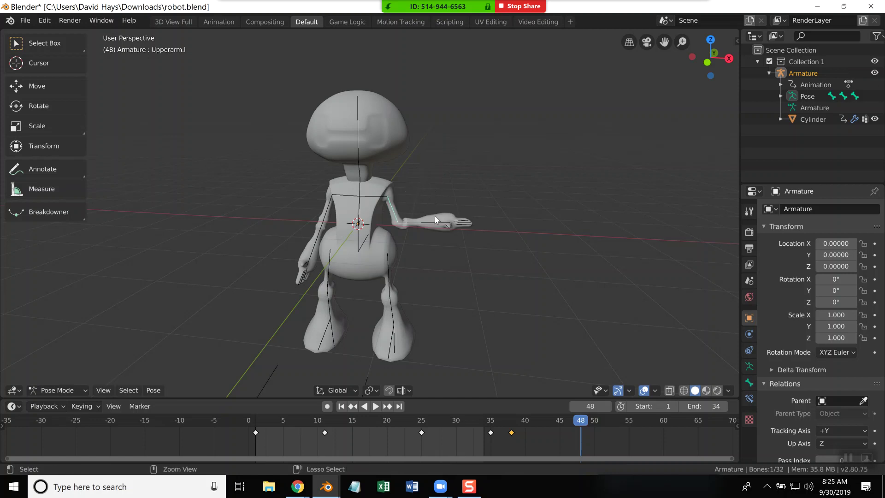
key("ctrl+z")
key("ctrl+z")
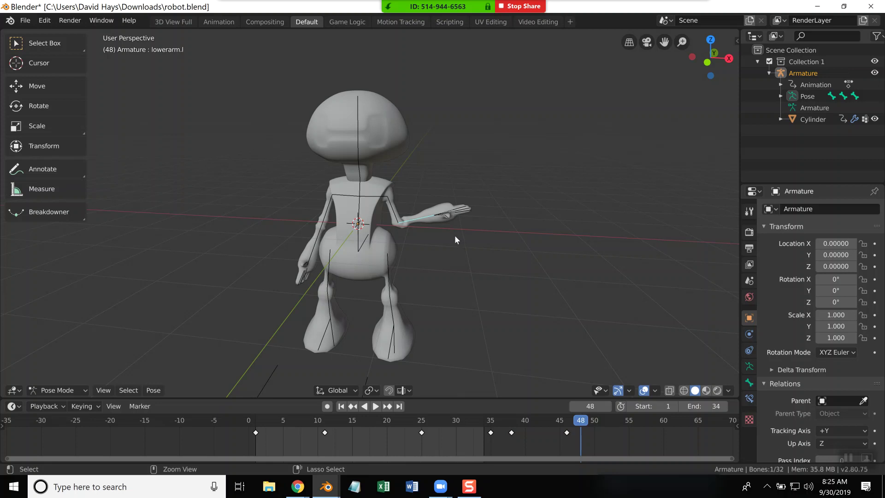
key("Down")
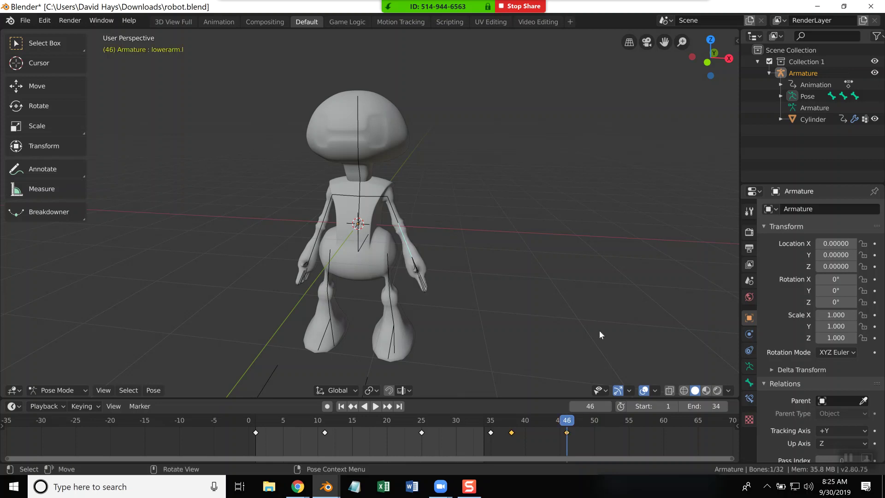
- Delete the left lower arm bone's last two keyframes, at frames 38 and 46
left_click_drag(586, 442, 506, 432)
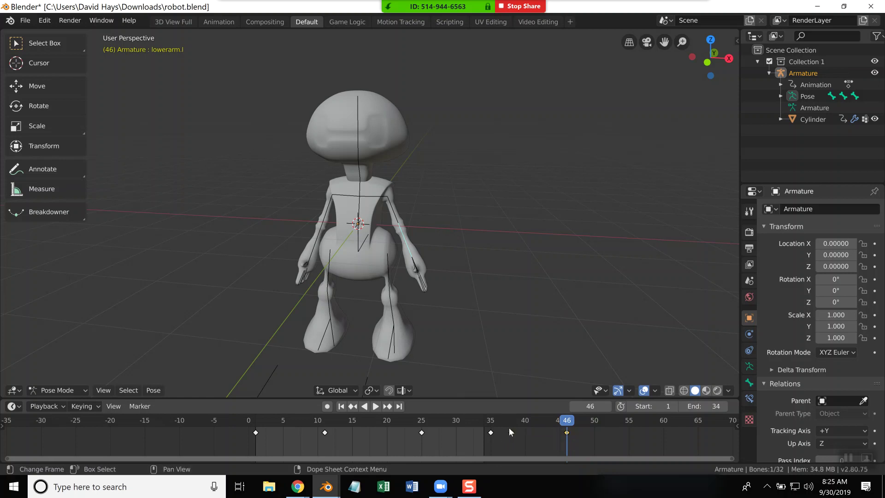
key("x")
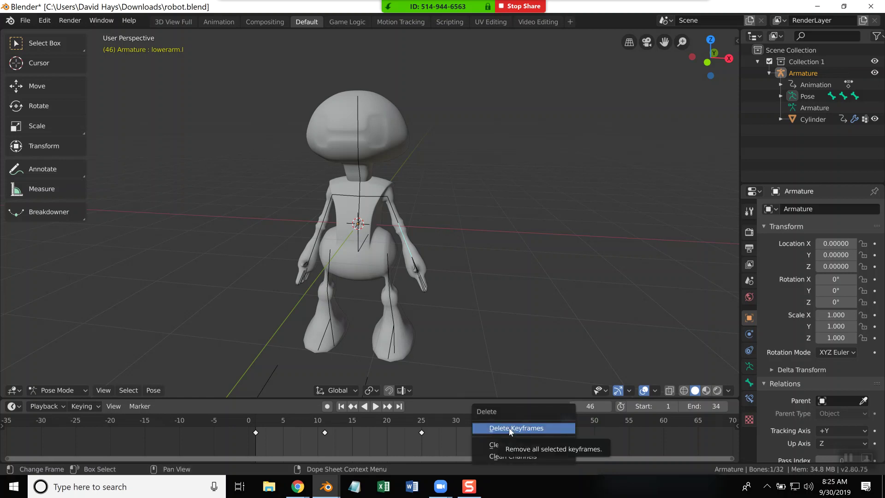
left_click(509, 429)
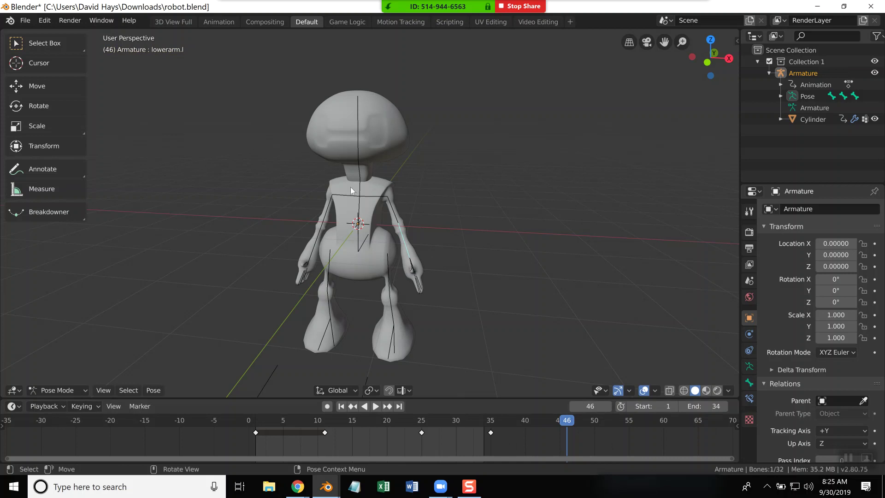
- Try tilting the robot's Head bone forward from a side view and sideways from a front view
left_click(358, 150)
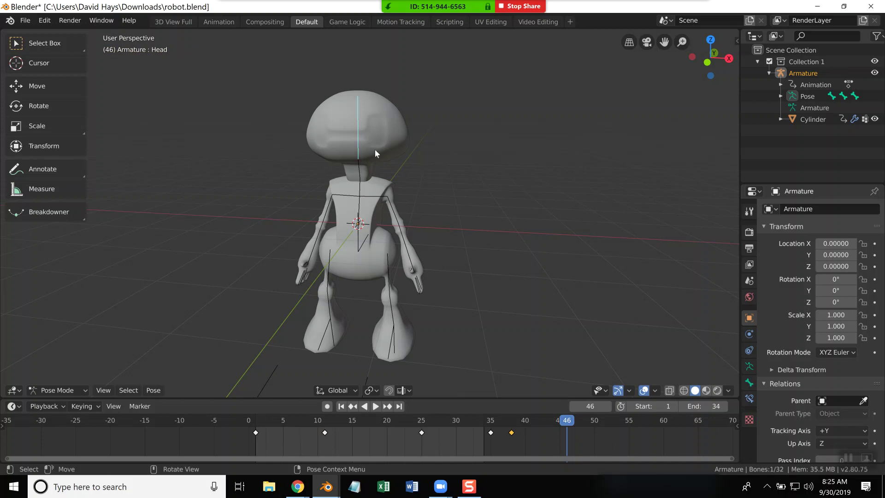
middle_click_drag(386, 158, 350, 151)
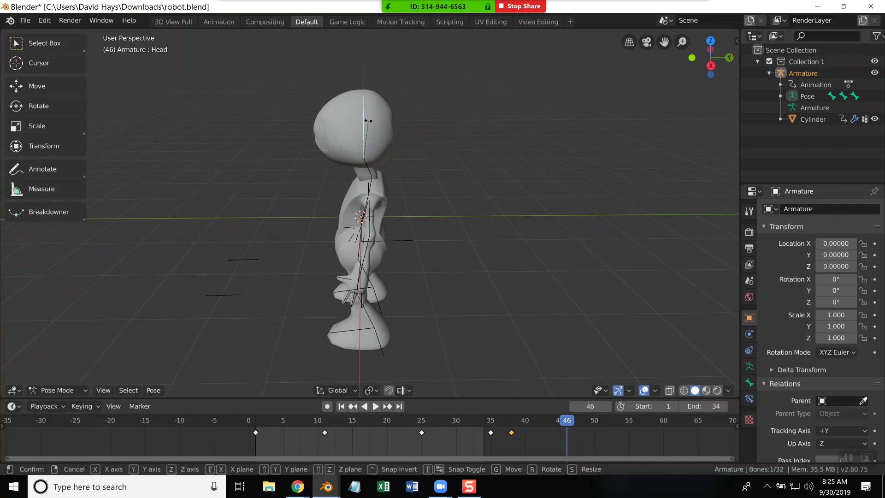
key("r")
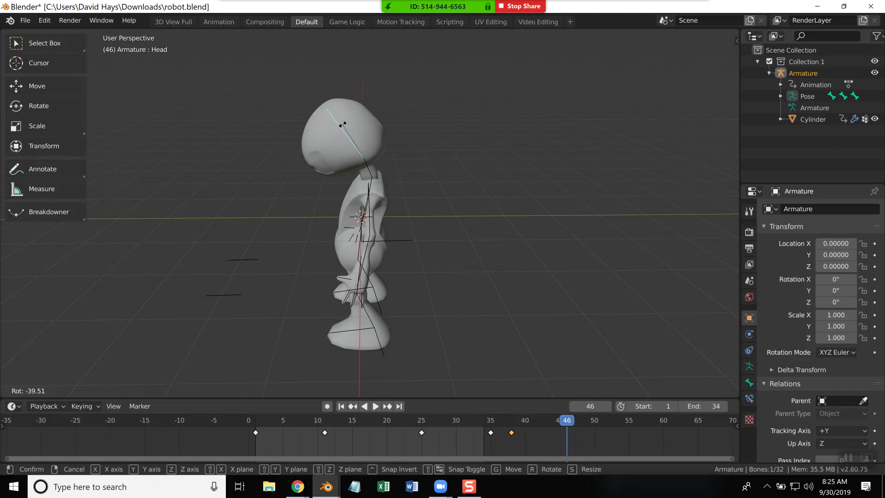
left_click(383, 166)
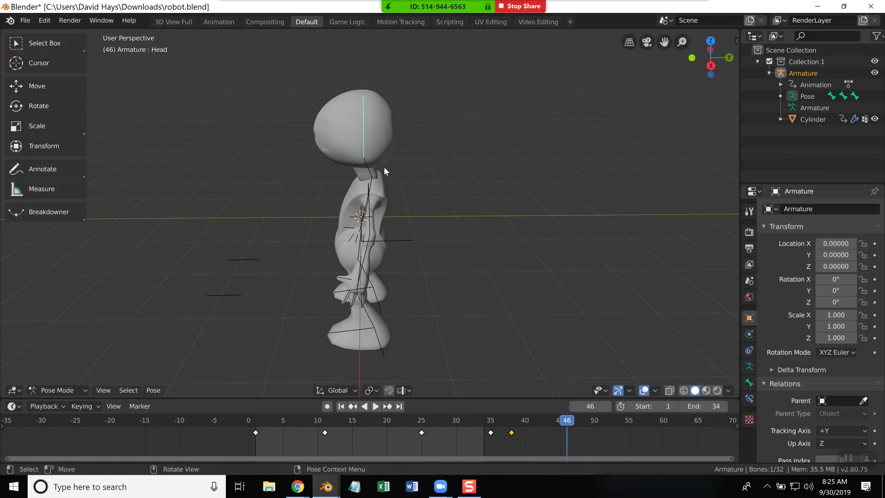
middle_click_drag(388, 165, 442, 159)
key("r")
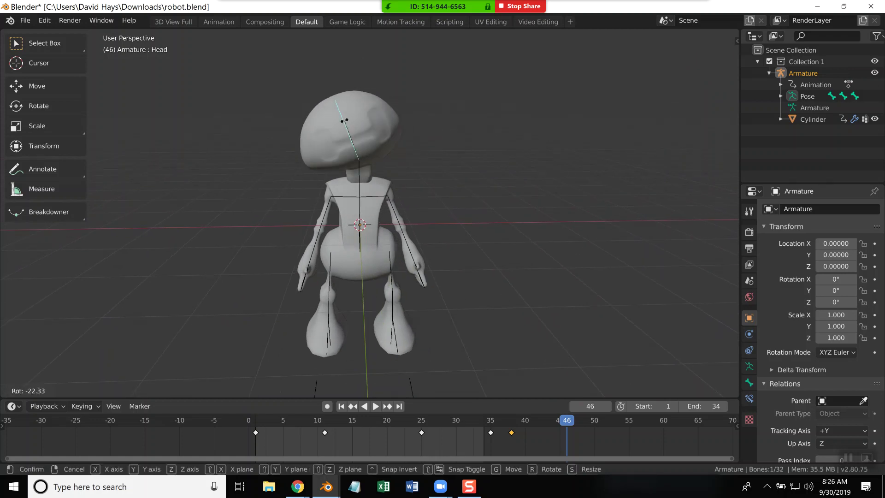
key("Escape")
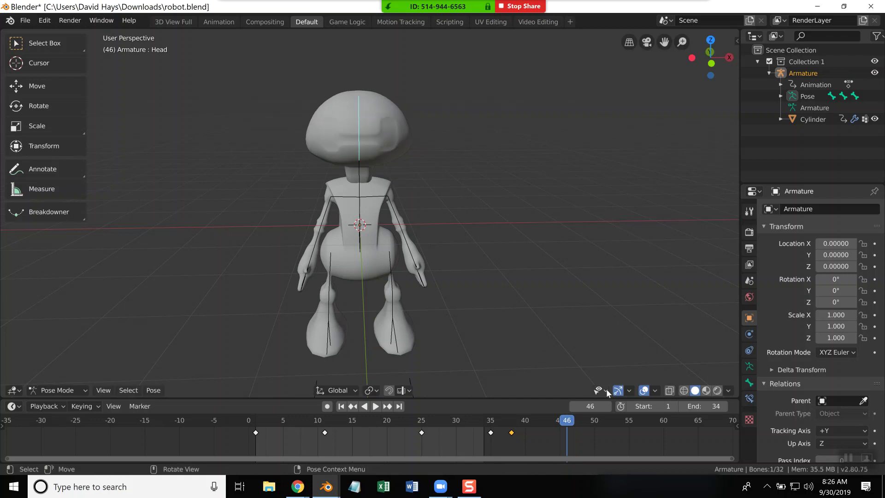
- Switch to the browser and examine TurboSquid's free Blender character models for rigged and simple unrigged meshes
key("alt+Tab")
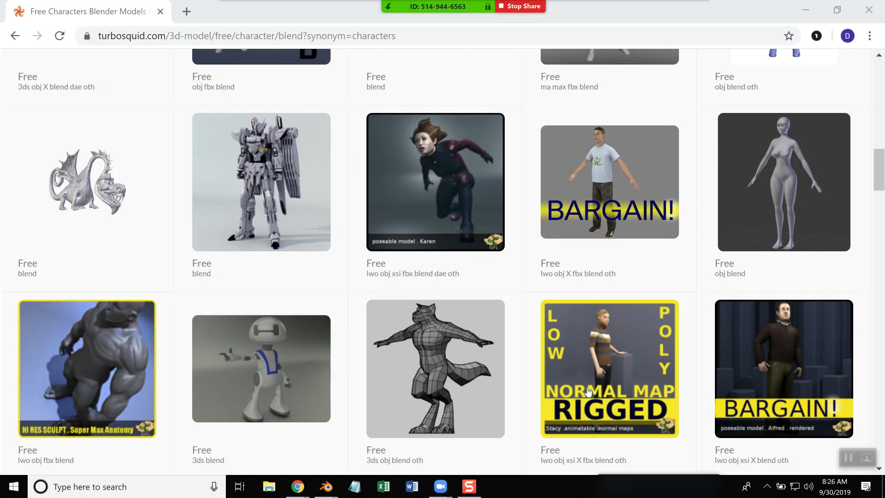
mouse_move(501, 347)
mouse_move(201, 324)
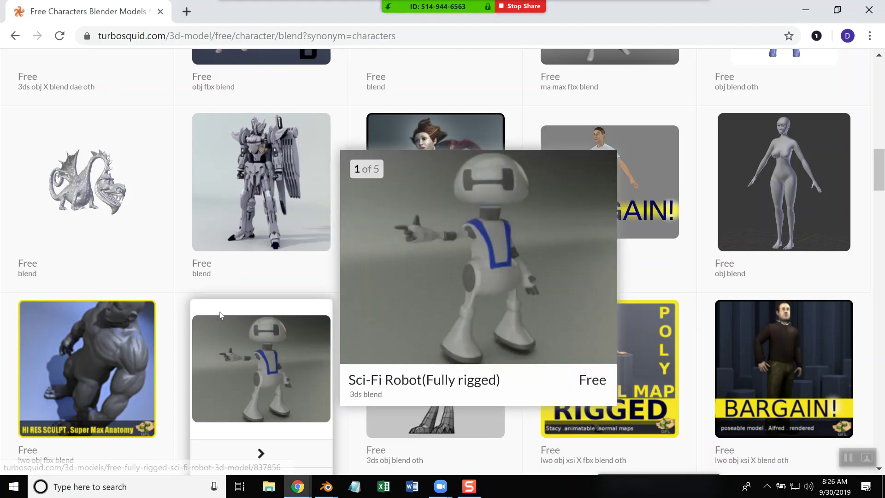
scroll(223, 318, "down", 1)
scroll(223, 318, "down", 3)
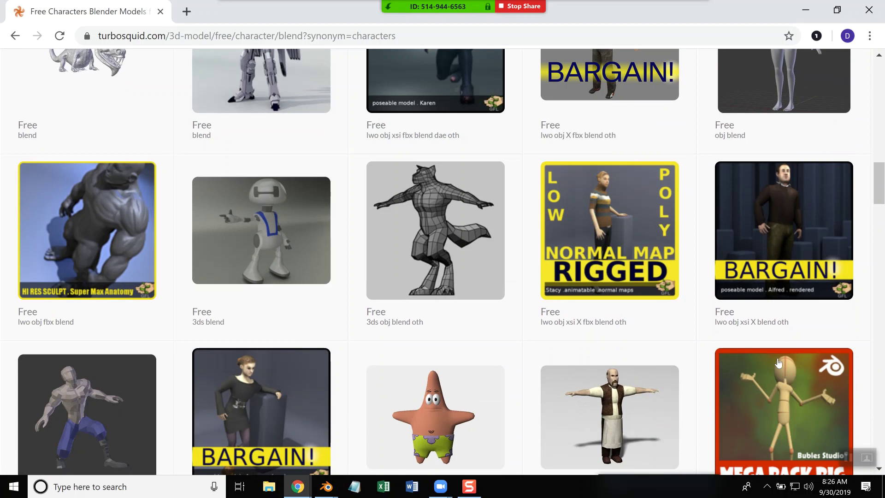
mouse_move(637, 251)
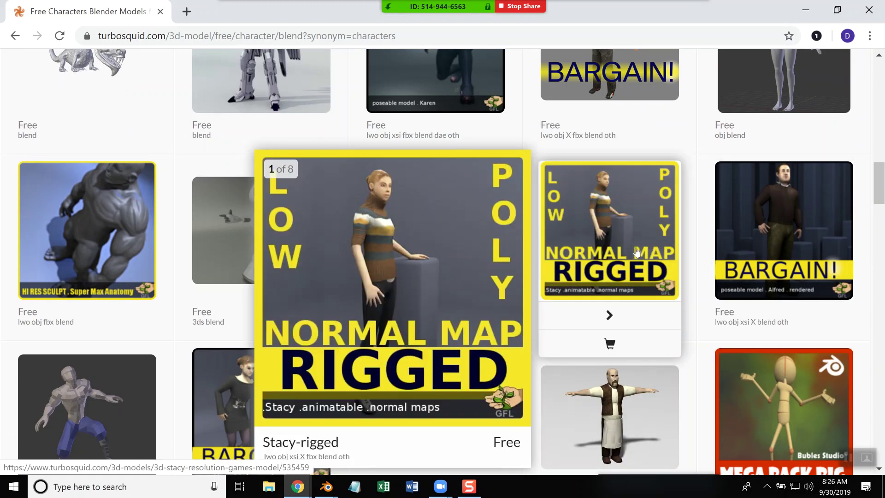
scroll(805, 309, "down", 3)
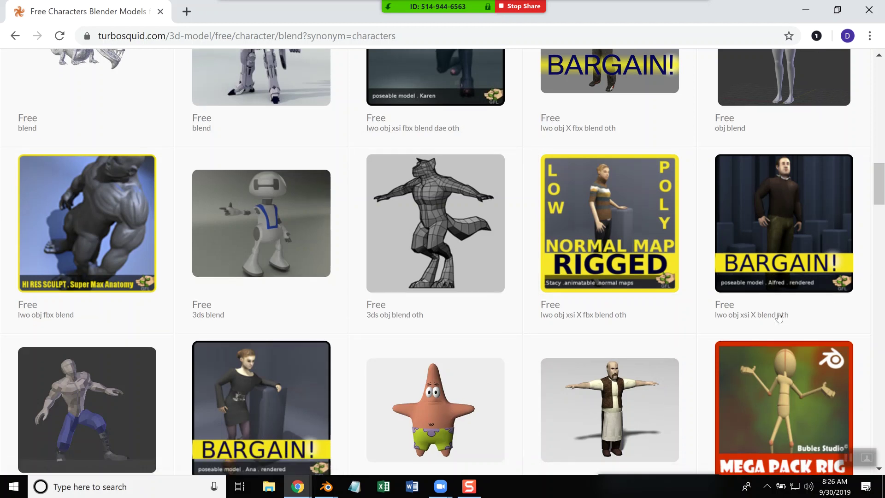
mouse_move(780, 317)
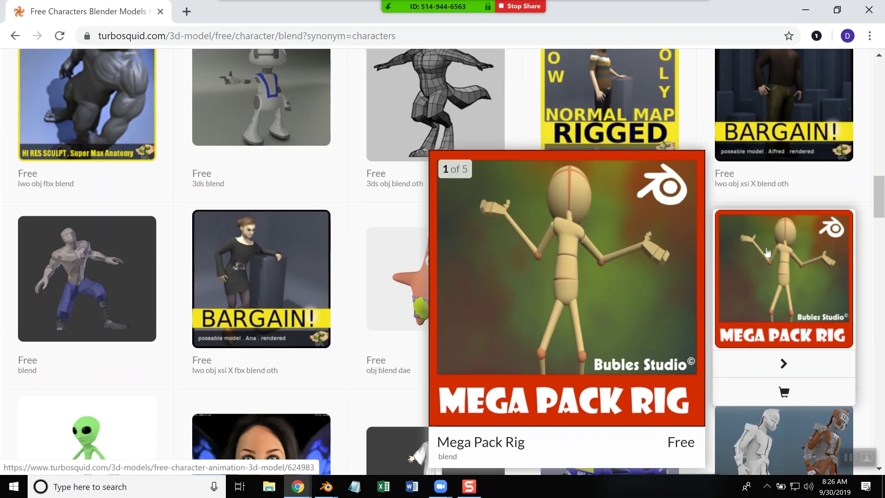
mouse_move(811, 152)
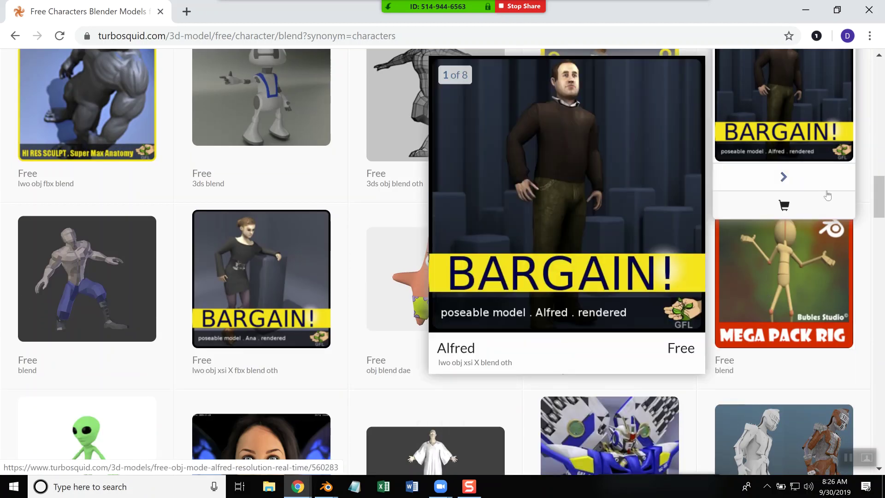
mouse_move(827, 385)
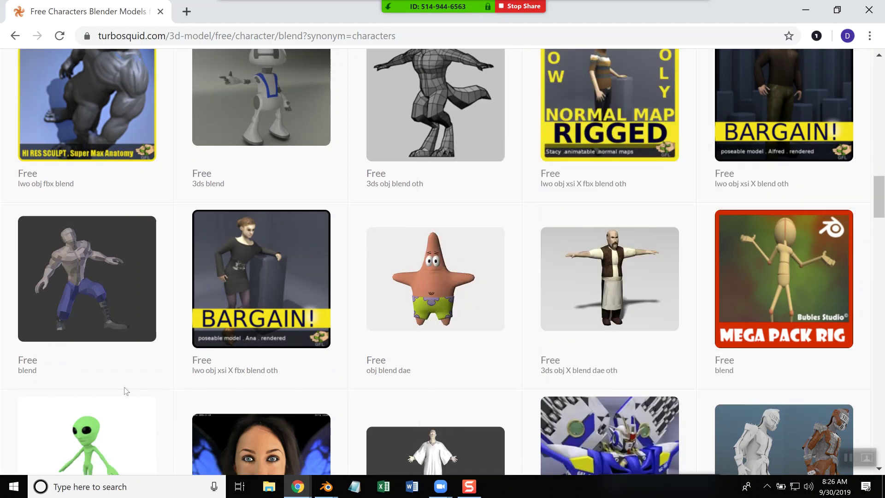
scroll(156, 382, "down", 2)
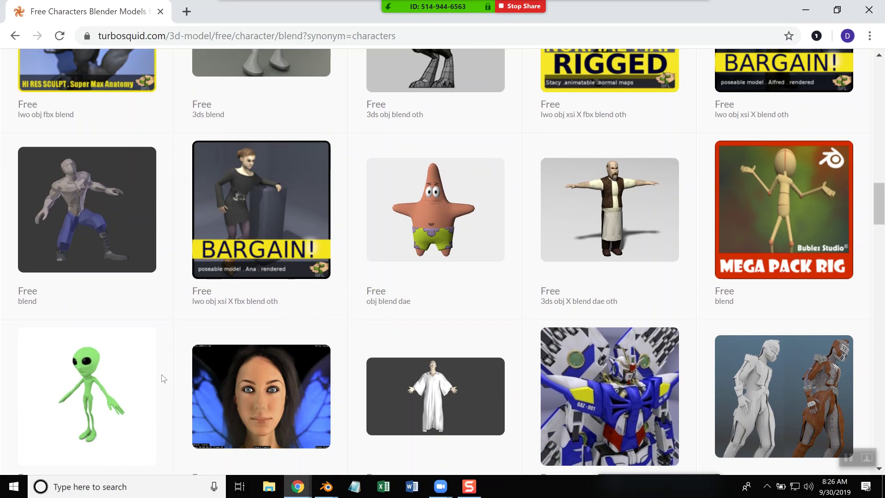
scroll(163, 376, "down", 3)
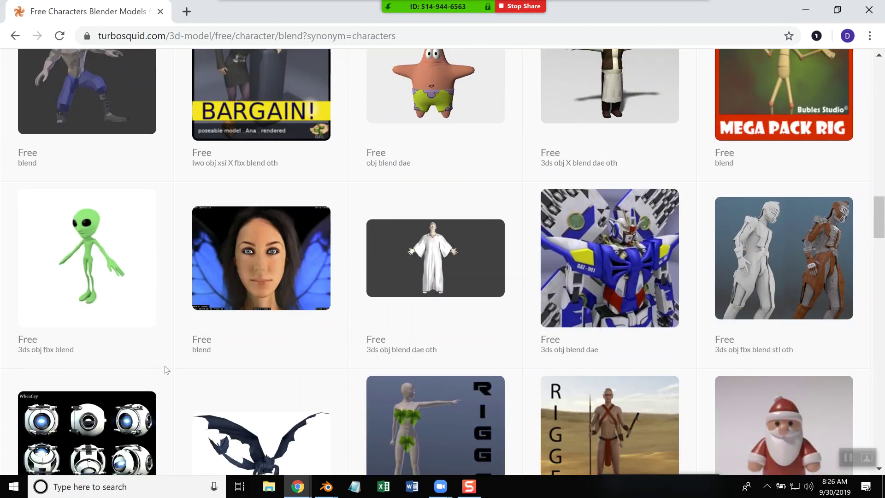
scroll(165, 366, "down", 3)
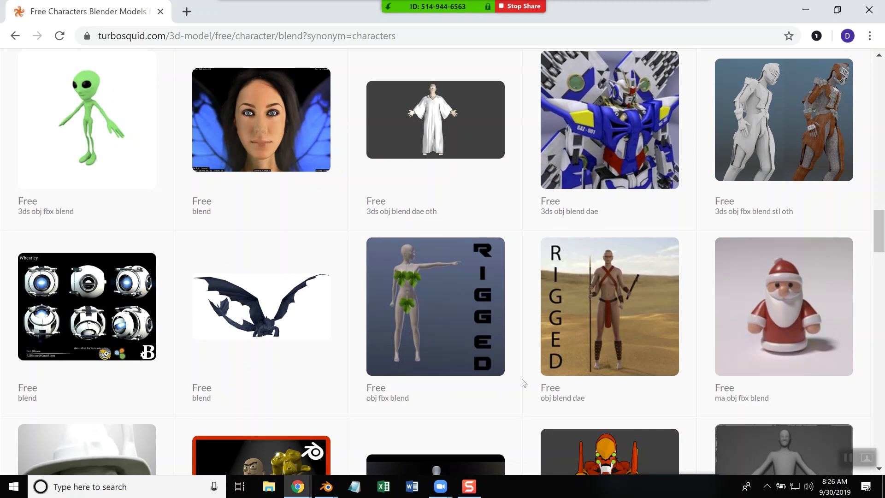
mouse_move(408, 441)
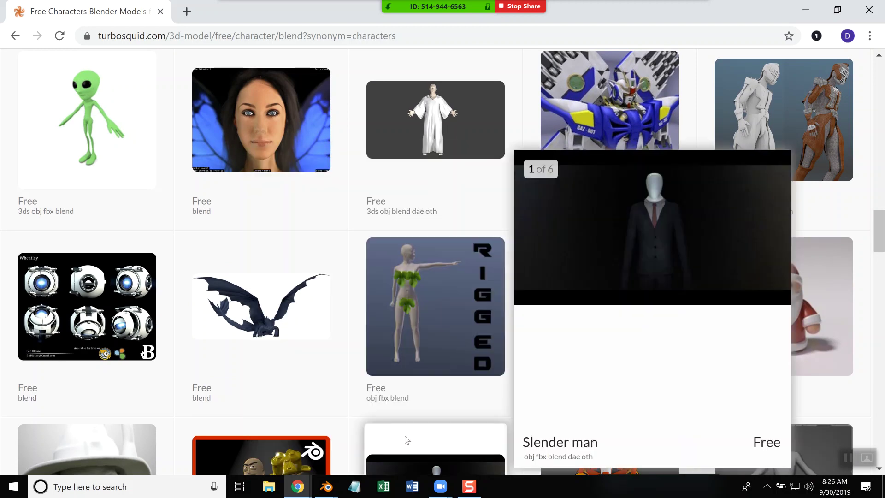
scroll(408, 428, "down", 6)
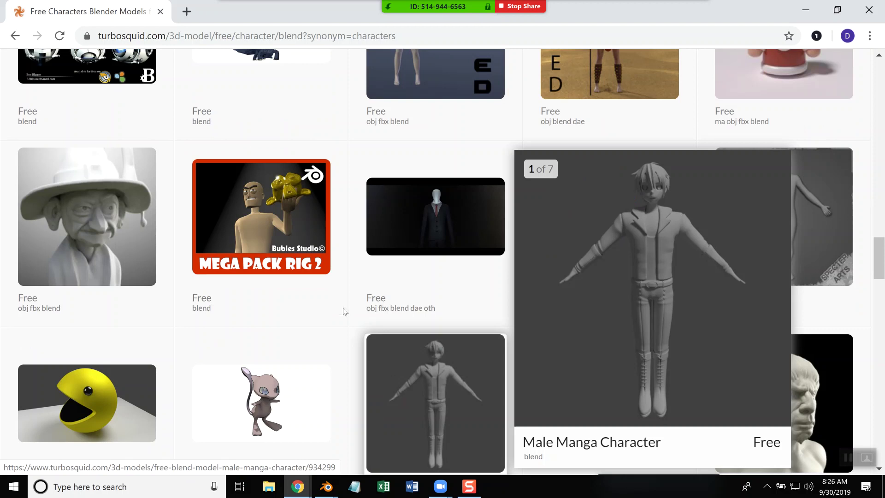
mouse_move(306, 241)
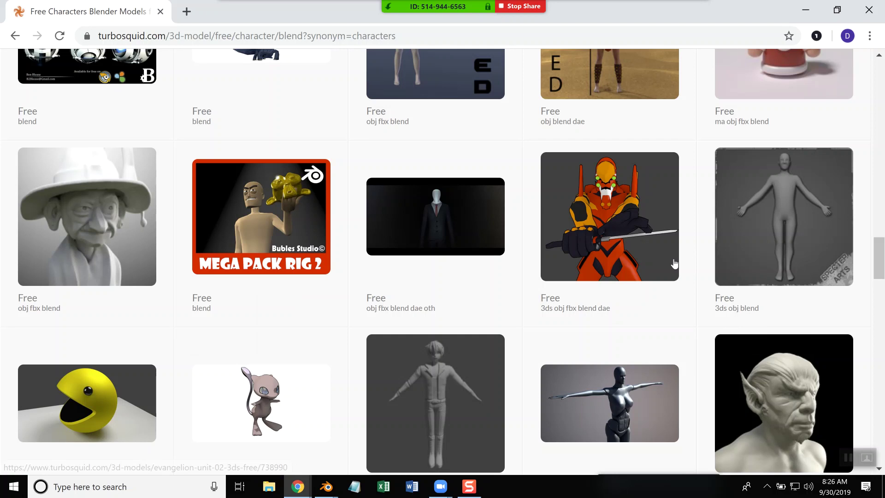
scroll(685, 272, "up", 4)
- Switch back to Blender, select all of the robot's bones and insert keyframes on all channels at frame 43
key("alt+Tab")
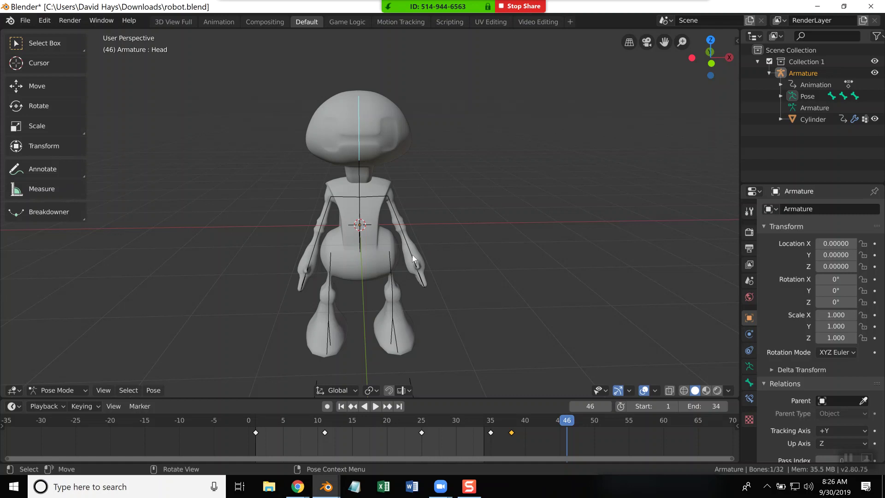
left_click(413, 255)
key("a")
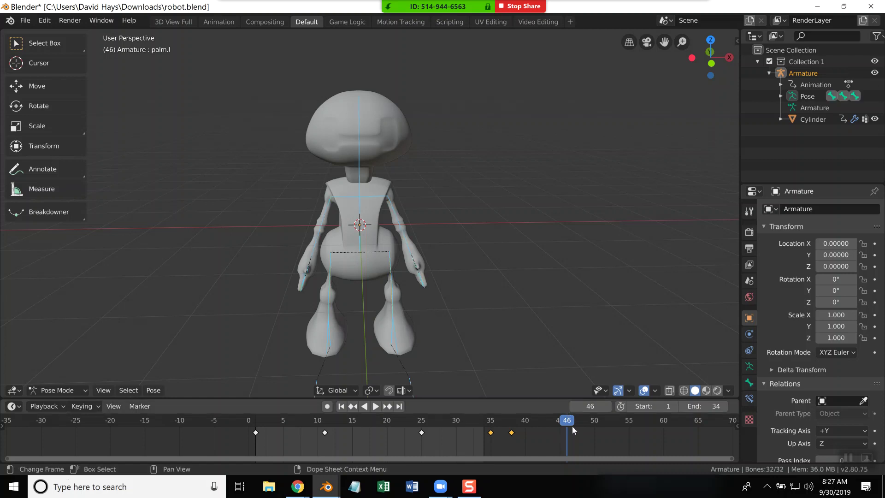
key("space")
left_click(546, 421)
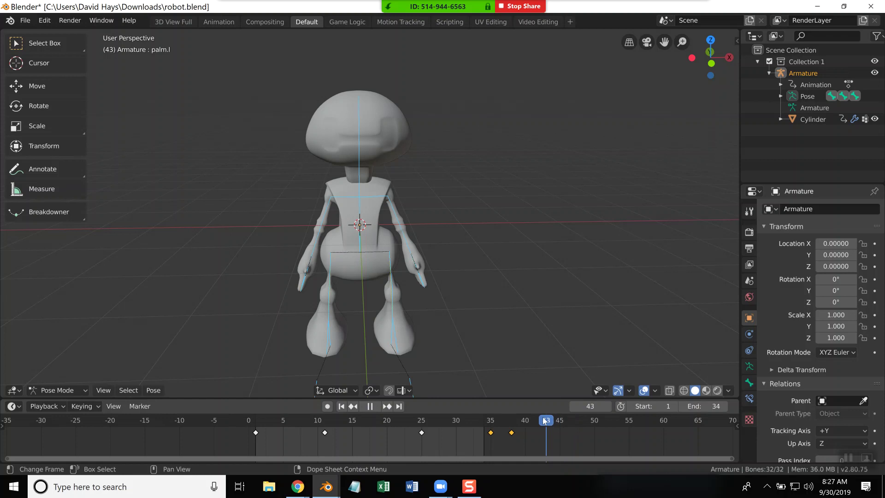
key("space")
key("i")
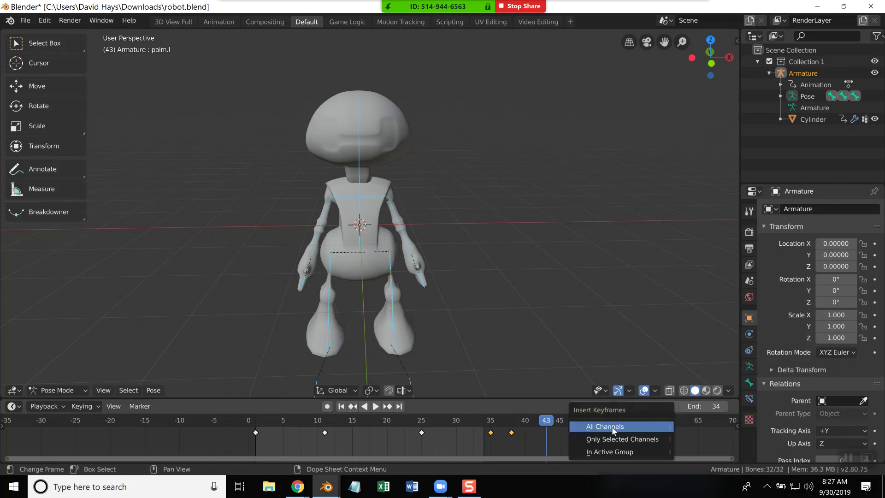
left_click(613, 427)
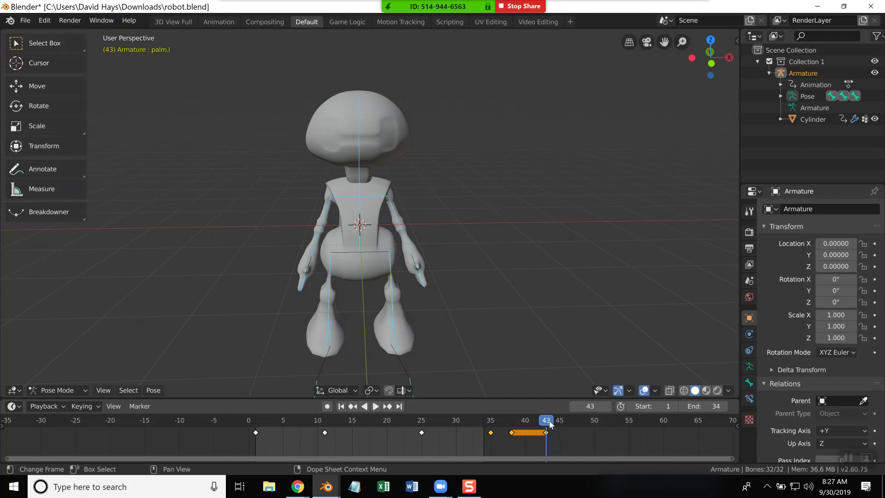
- At frame 50, rotate the robot's left lower arm bone up to about horizontal and insert keyframes on all channels
key("space")
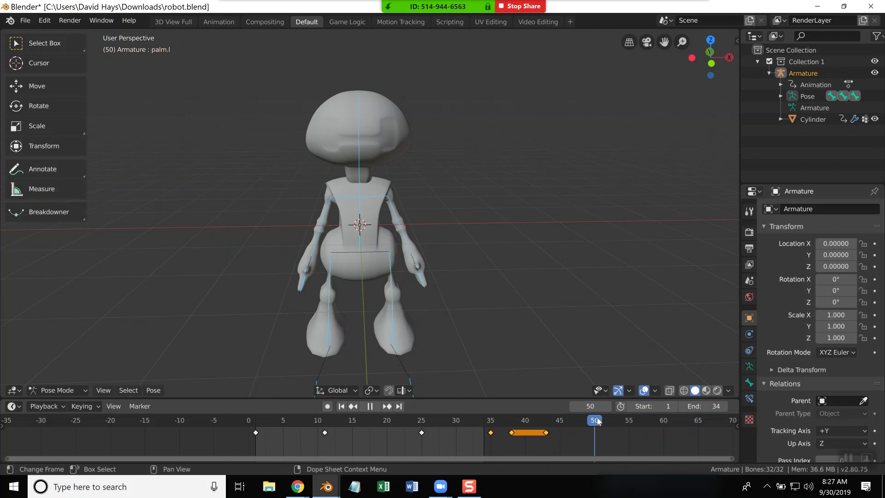
left_click(412, 251)
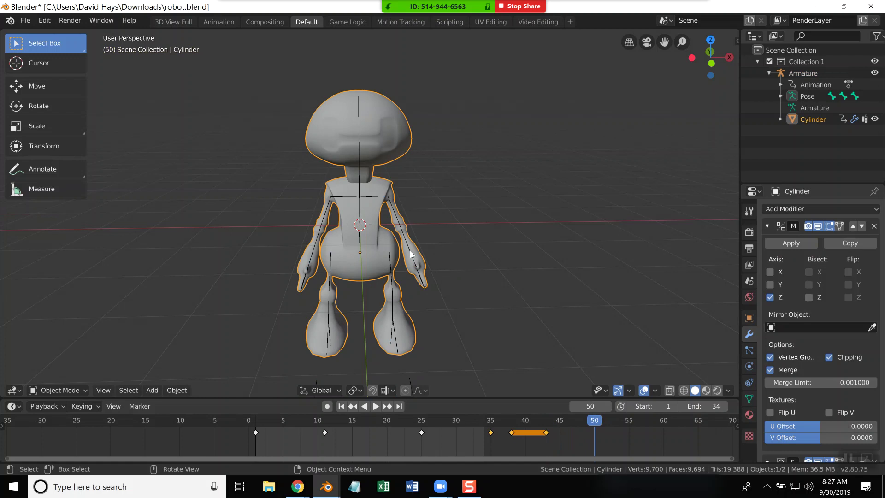
left_click(410, 249)
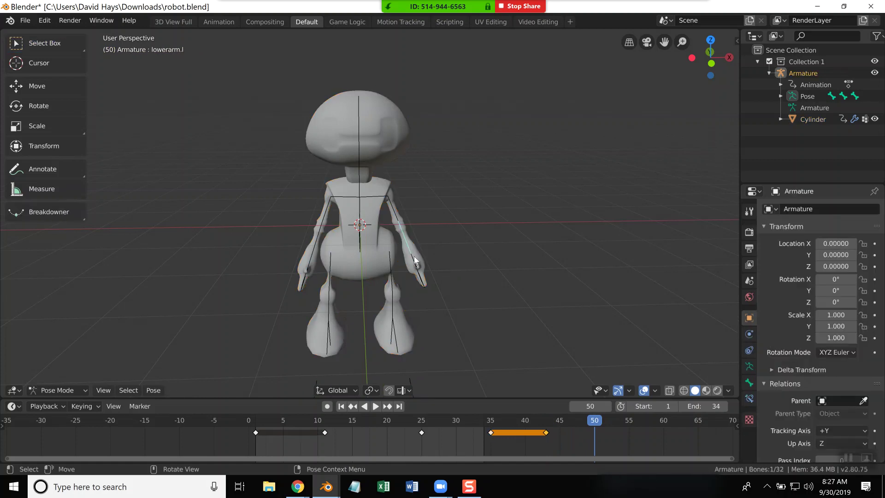
key("r")
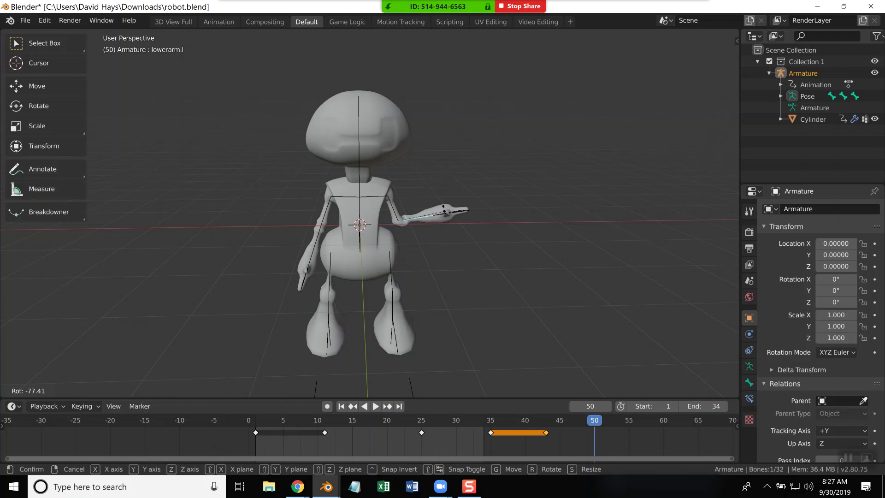
left_click(443, 216)
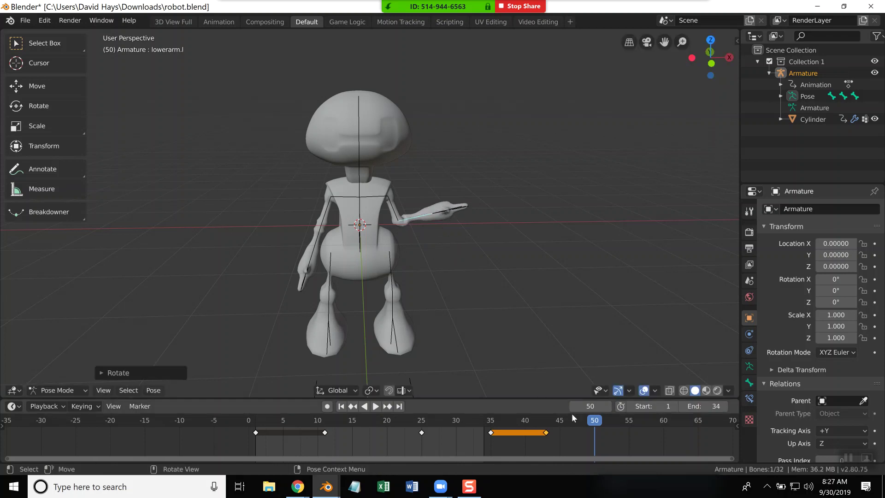
key("i")
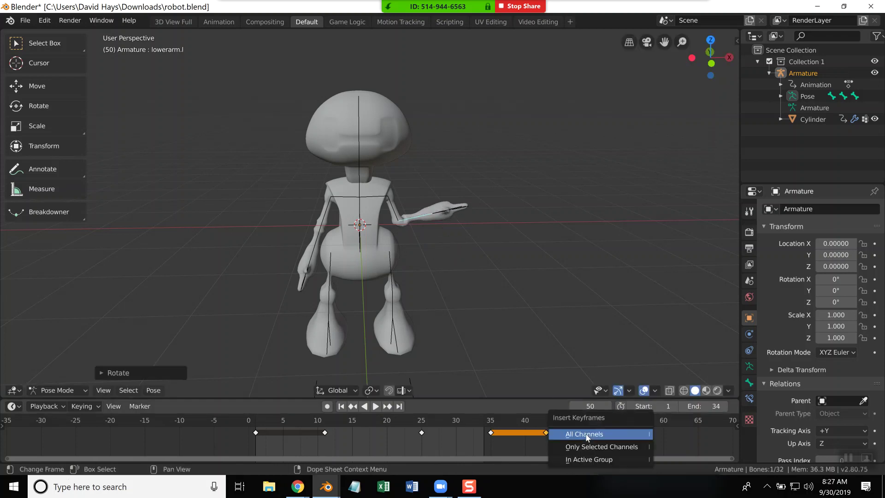
left_click(586, 433)
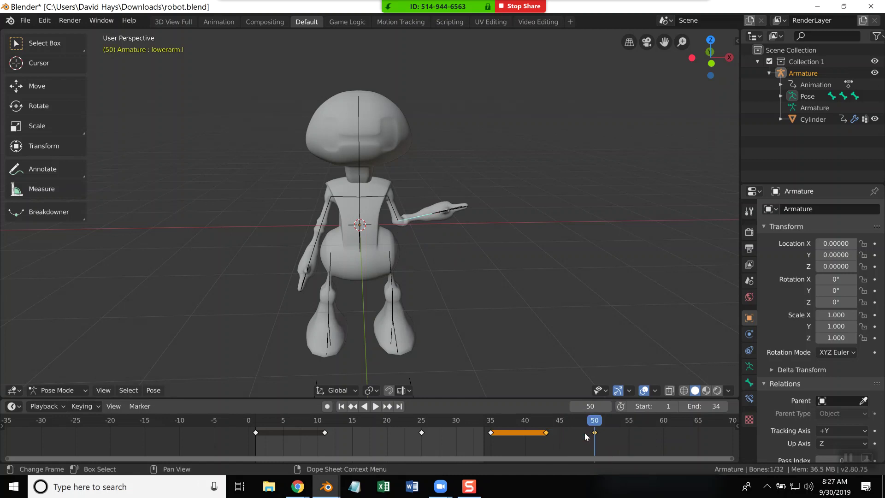
- Scrub through the arm raise between frames 44 and 51 and the earlier leg motion, returning to frame 1
key("shift+ctrl+space")
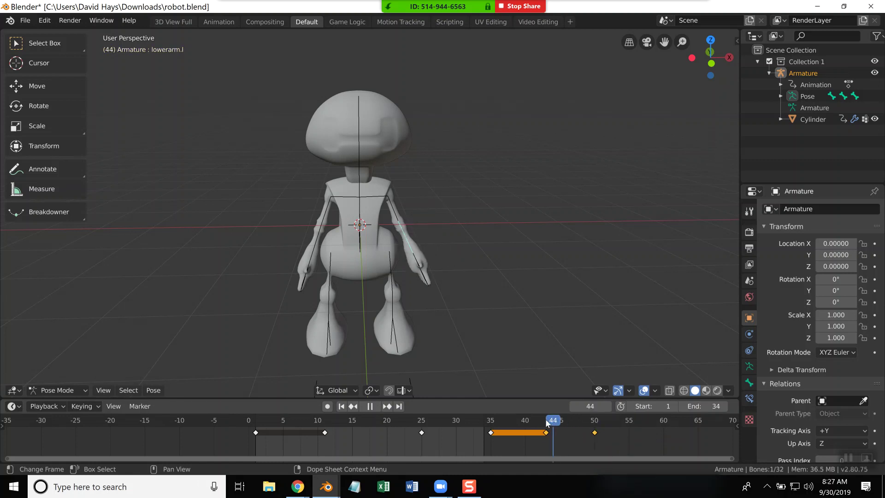
left_click_drag(567, 418, 602, 420)
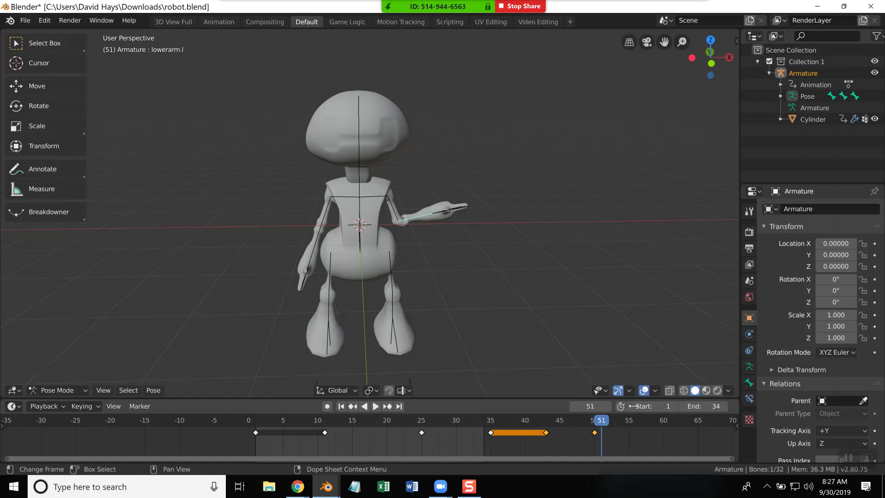
key("ctrl+shift+space")
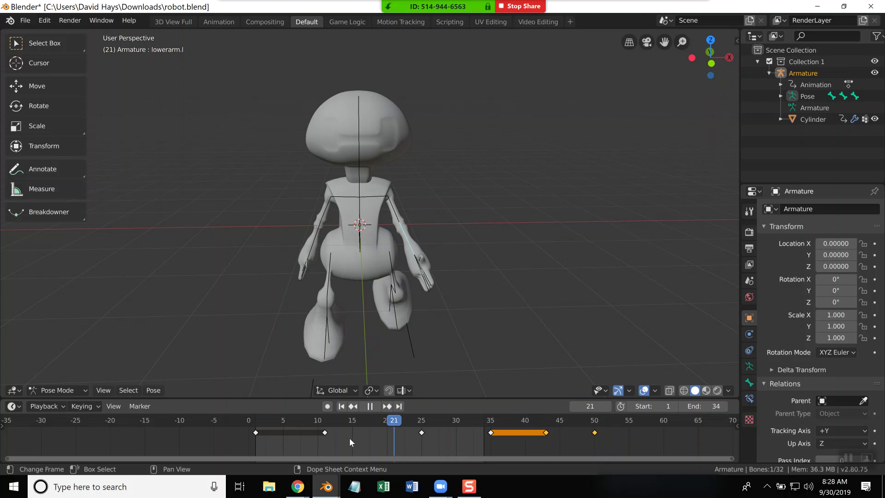
left_click_drag(319, 440, 254, 432)
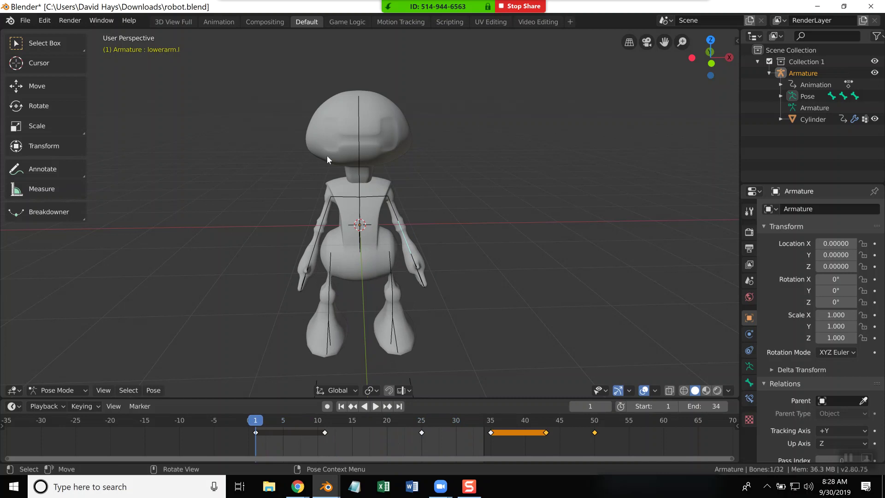
- Try inserting a LocRotScale keyframe for the Head bone at frame 1, and undo the insertion
key("g")
left_click(366, 130)
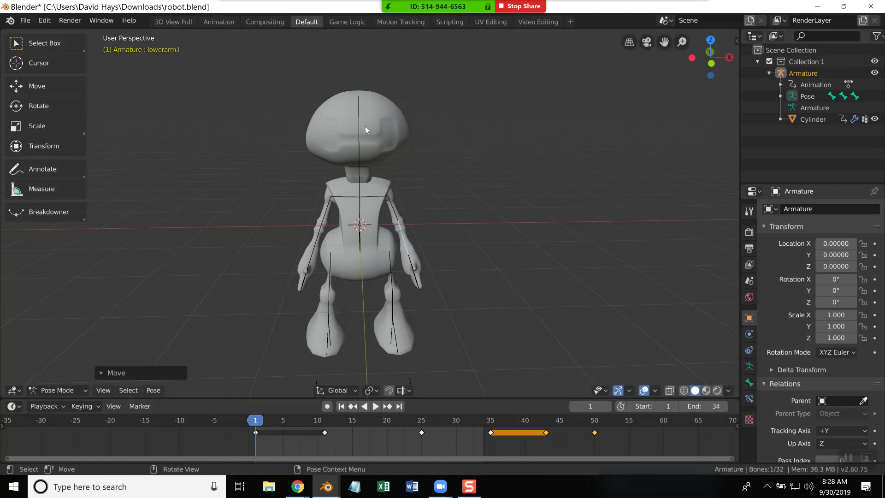
left_click(359, 123)
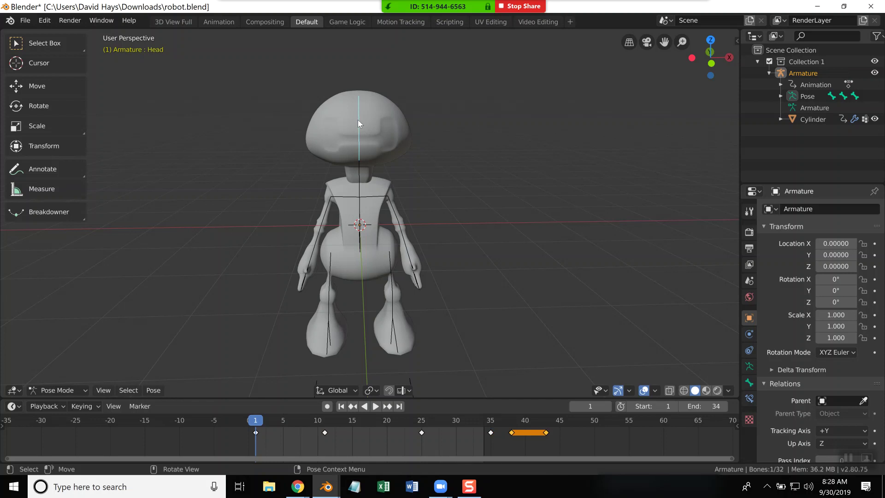
key("i")
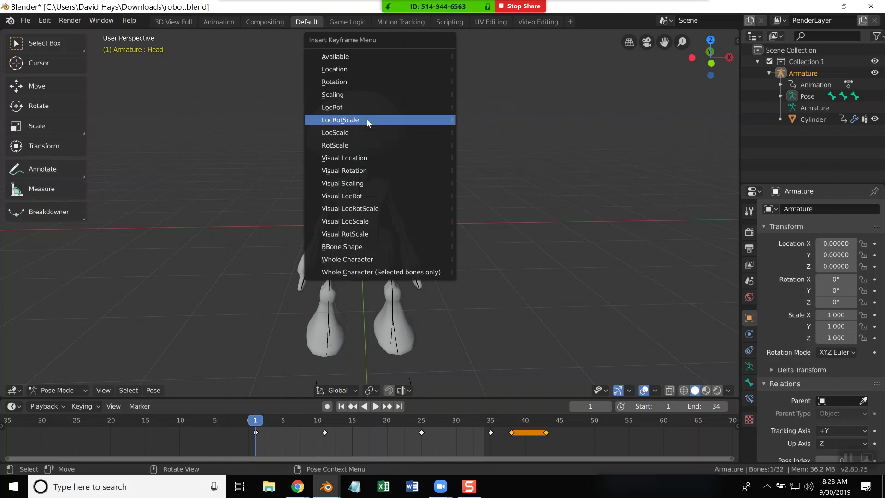
left_click(366, 120)
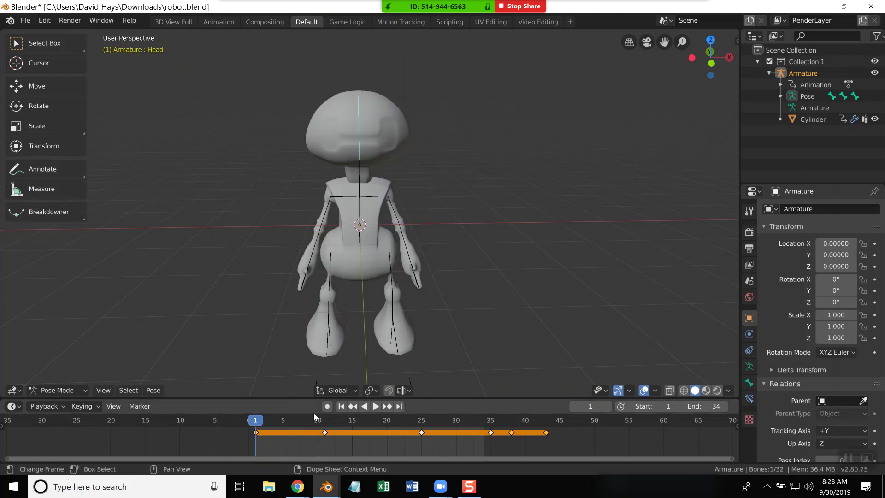
key("ctrl+z")
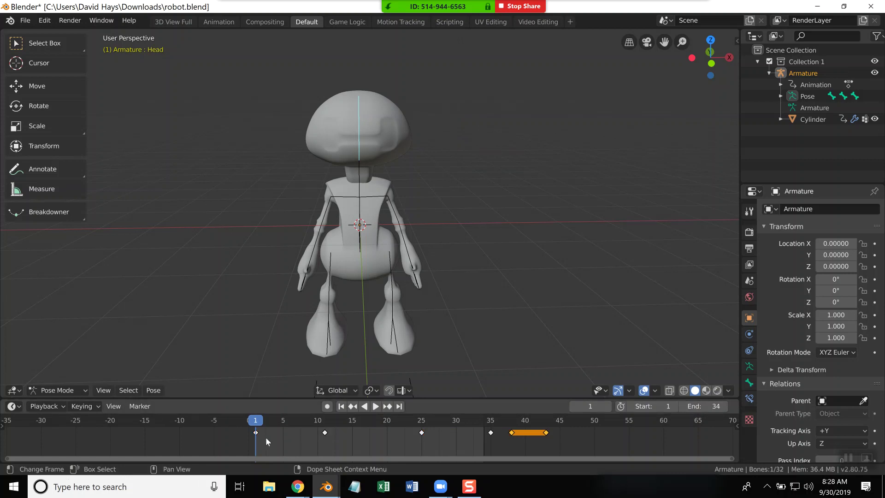
- Insert keyframes on all channels for the Head bone at frame 1 and play the animation
key("i")
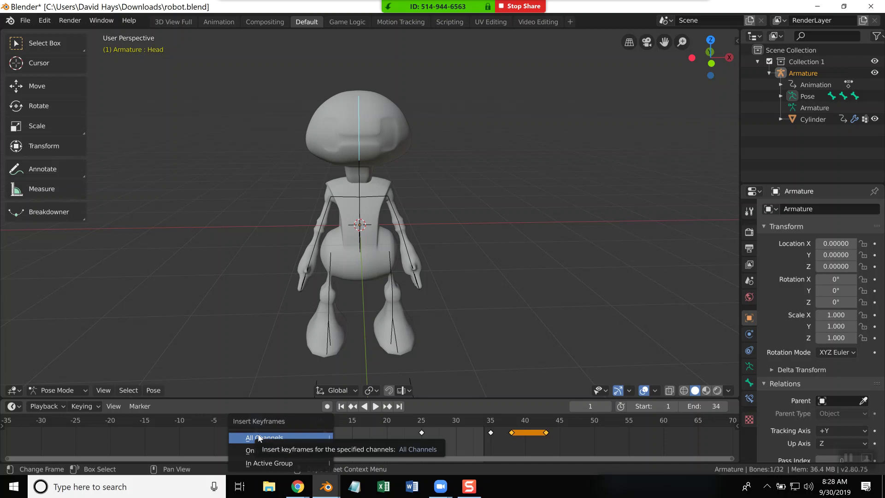
left_click(255, 438)
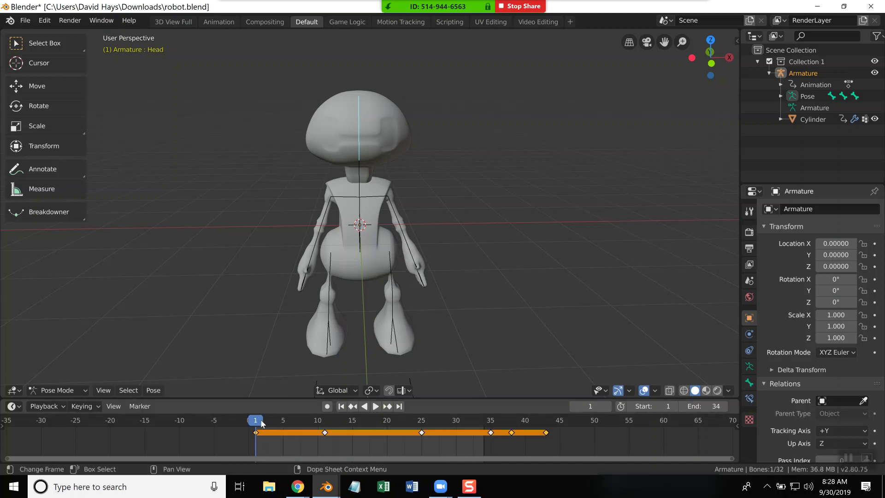
key("space")
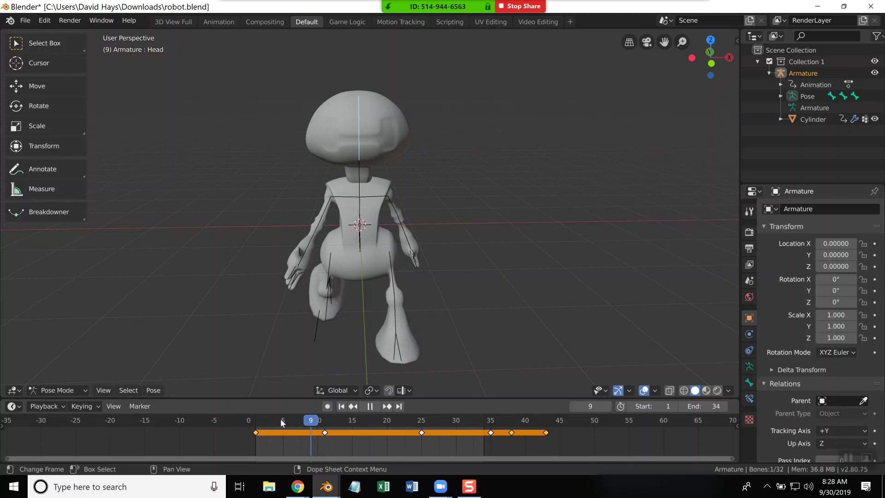
- At frame 5, tilt the Head bone sideways toward the robot's right arm, insert keyframes on all channels, and scrub on to frame 8
left_click_drag(264, 421, 285, 420)
key("space")
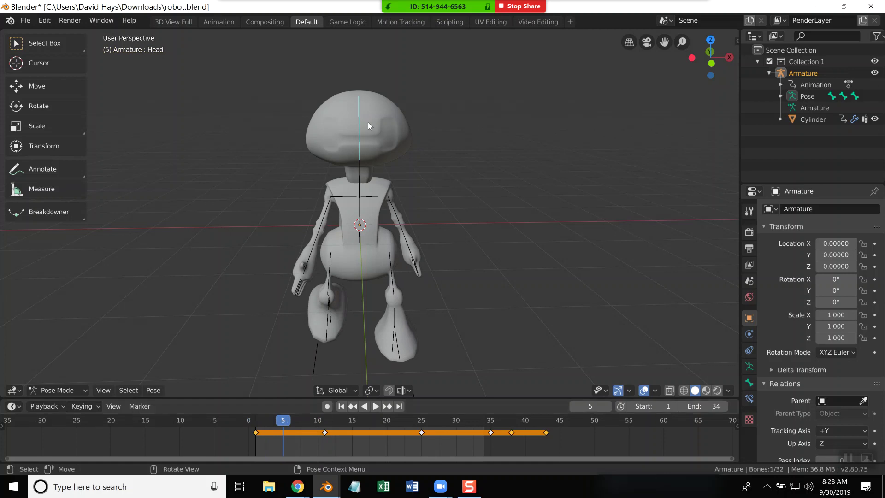
key("r")
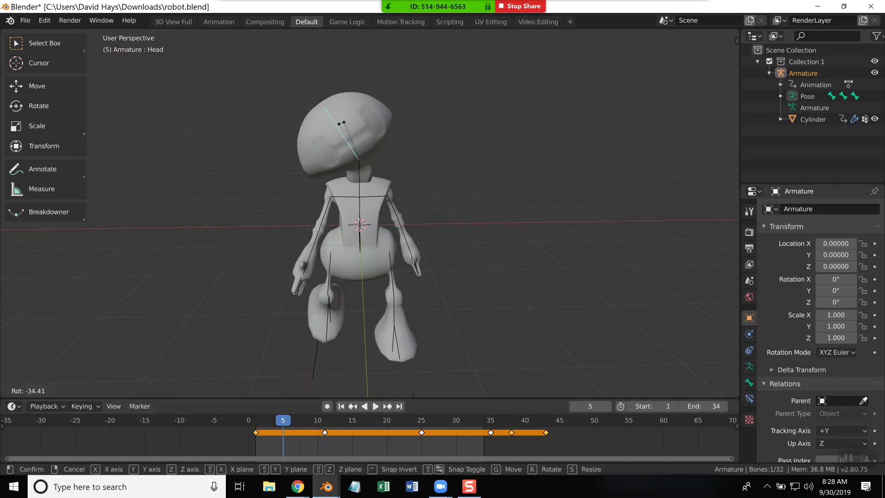
left_click(339, 123)
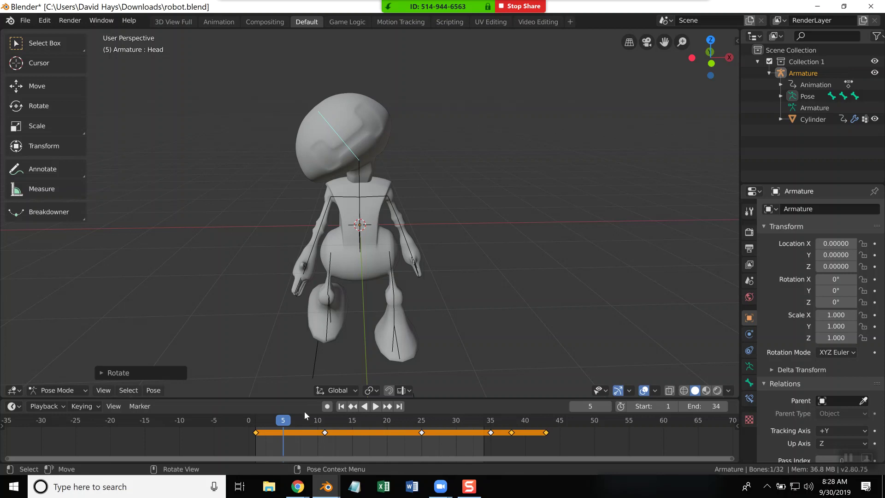
key("i")
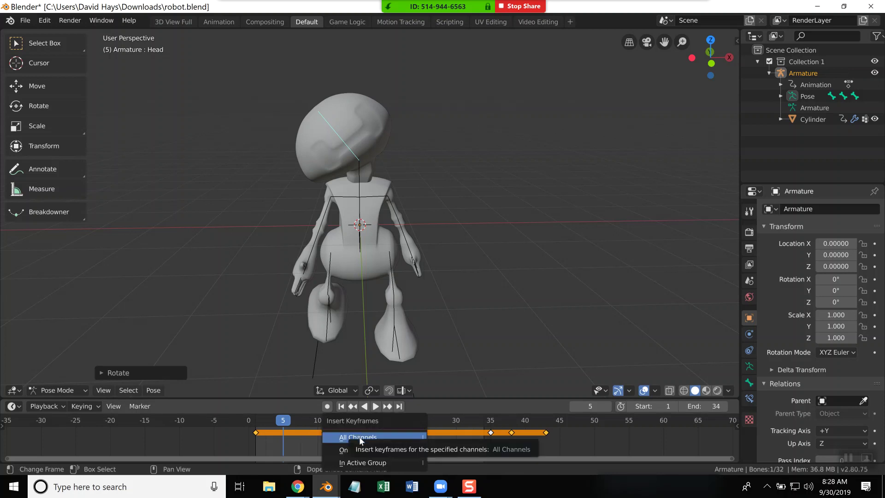
left_click(359, 436)
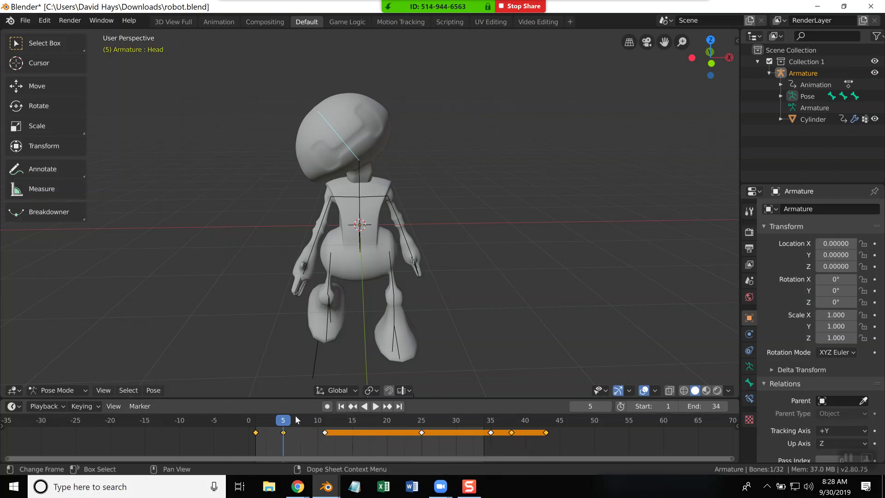
mouse_move(287, 421)
left_mouse_down()
mouse_move(264, 420)
mouse_move(385, 425)
mouse_move(256, 422)
mouse_move(304, 418)
left_mouse_up()
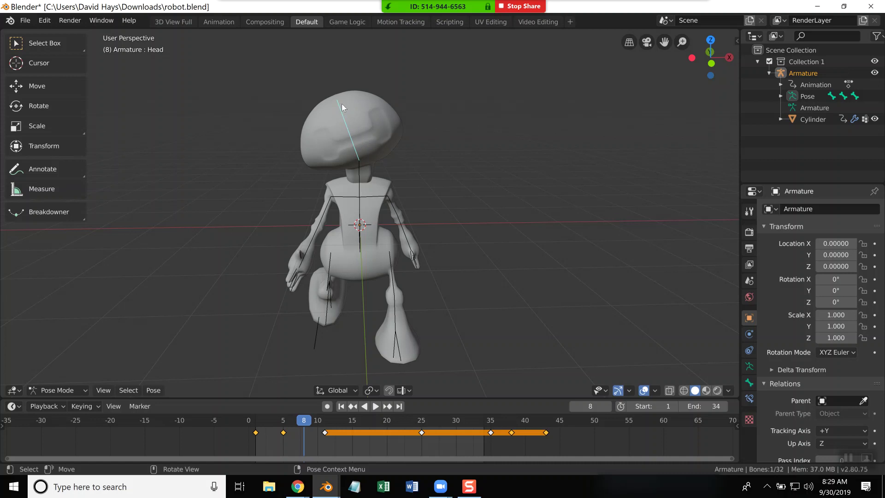
- In the armature's viewport display settings, show the bones as Octahedral
left_click(749, 367)
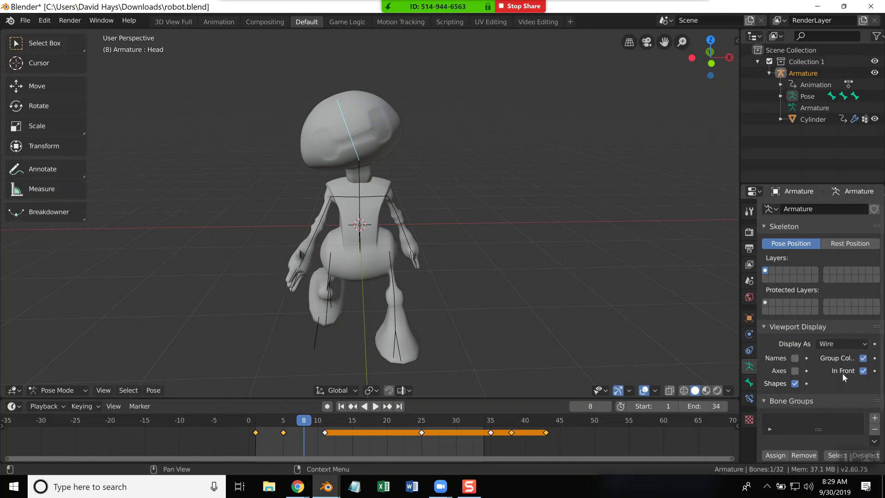
scroll(843, 374, "down", 1)
scroll(842, 373, "down", 4)
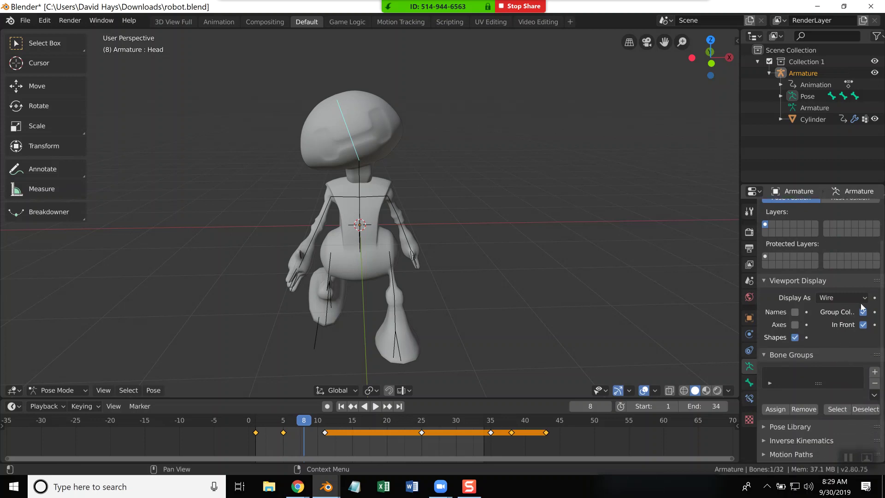
left_click(865, 301)
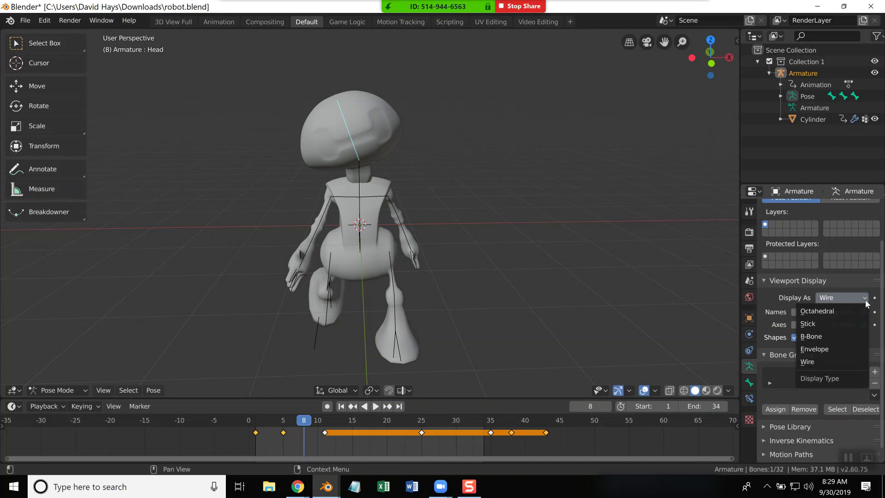
left_click(827, 313)
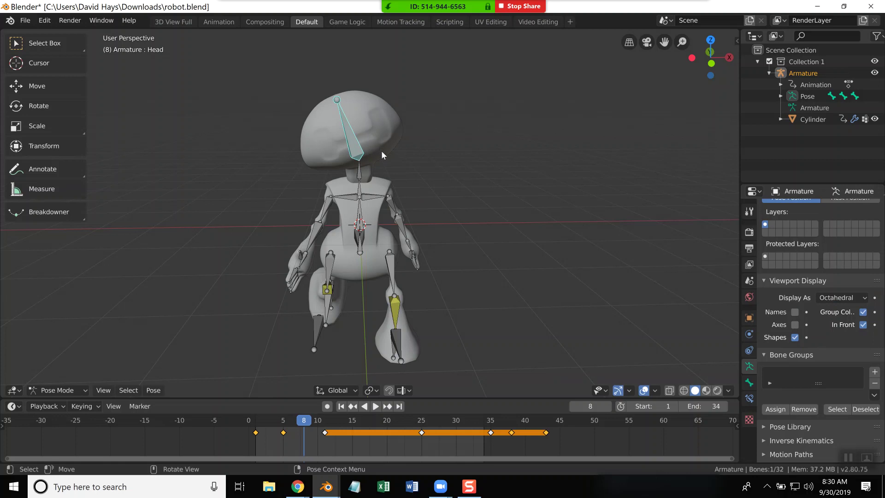
- Try the Stick bone display for the armature, followed by the Envelope display
left_click(866, 299)
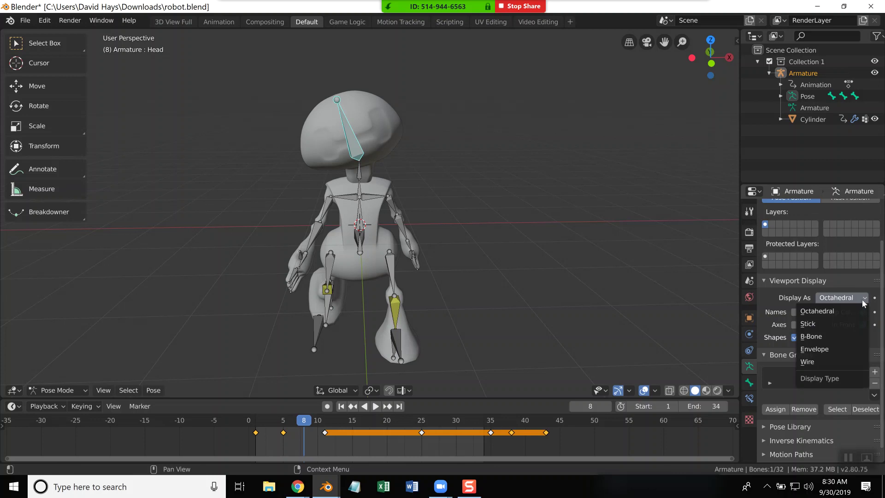
left_click(814, 328)
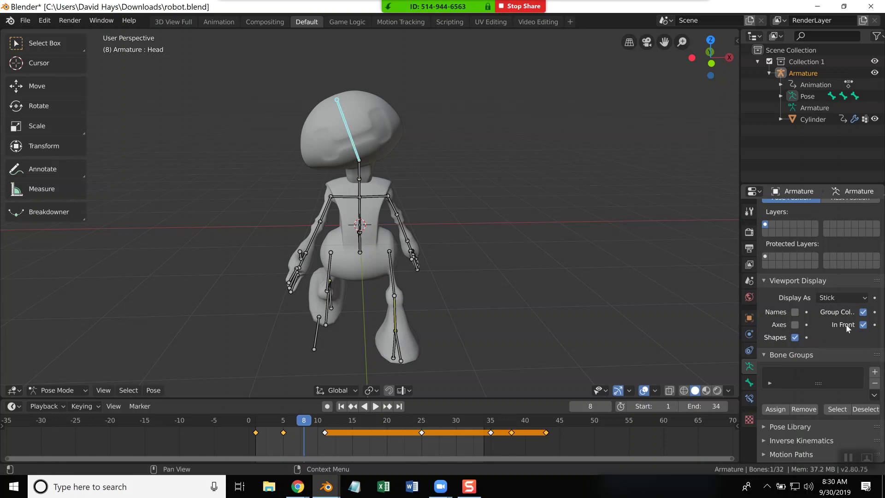
left_click(865, 299)
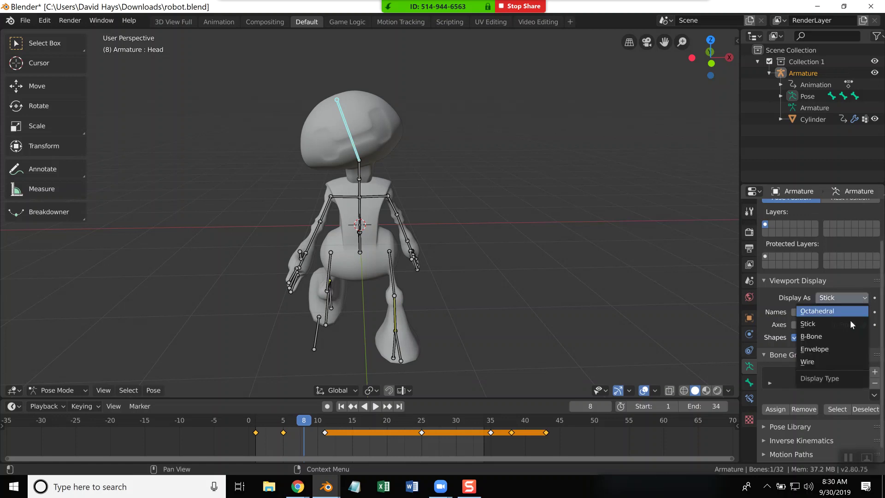
left_click(822, 350)
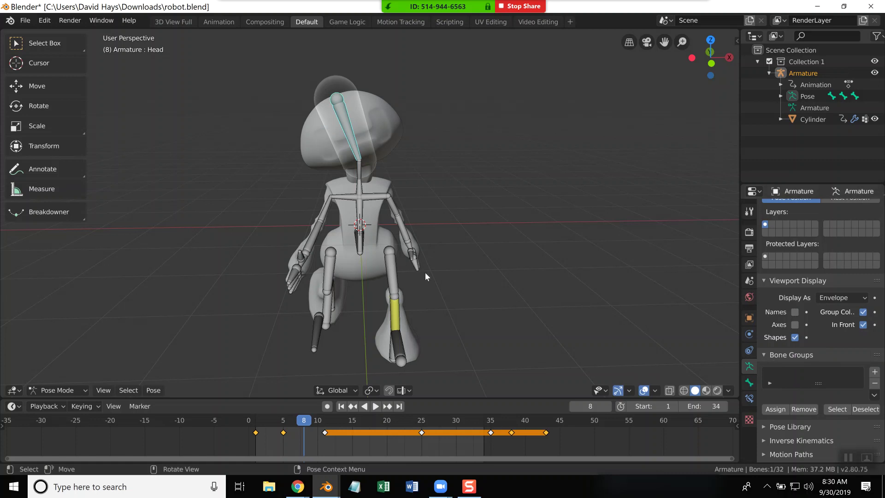
- Select the robot's left lower arm bone and examine its envelope around the mesh from behind and from the side
middle_click_drag(425, 279, 416, 235)
left_click(410, 240)
scroll(419, 236, "up", 6)
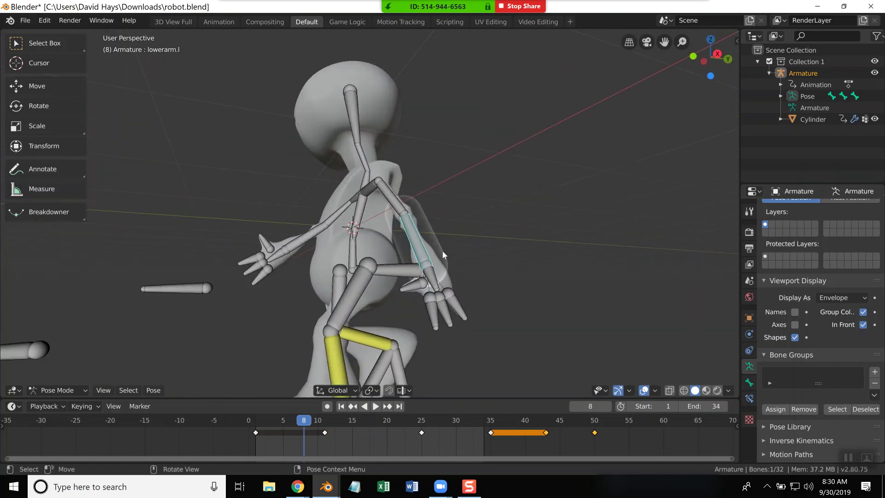
middle_click_drag(597, 324, 576, 323)
middle_click_drag(568, 327, 550, 330)
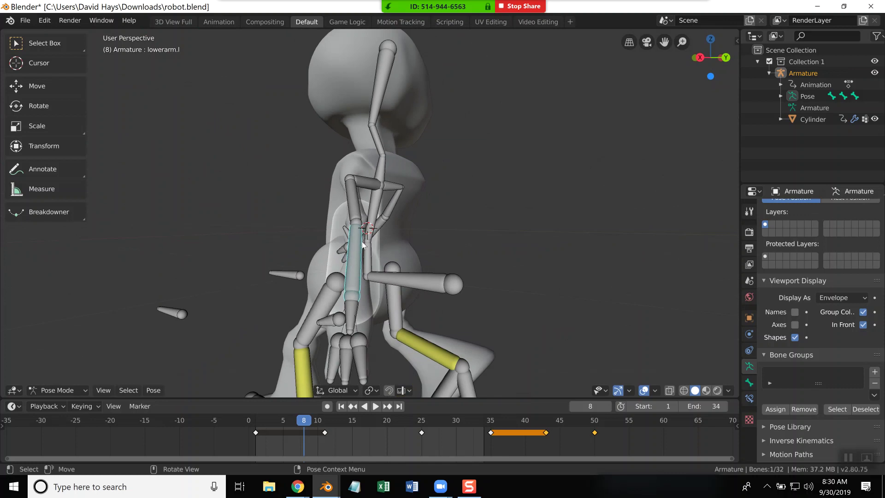
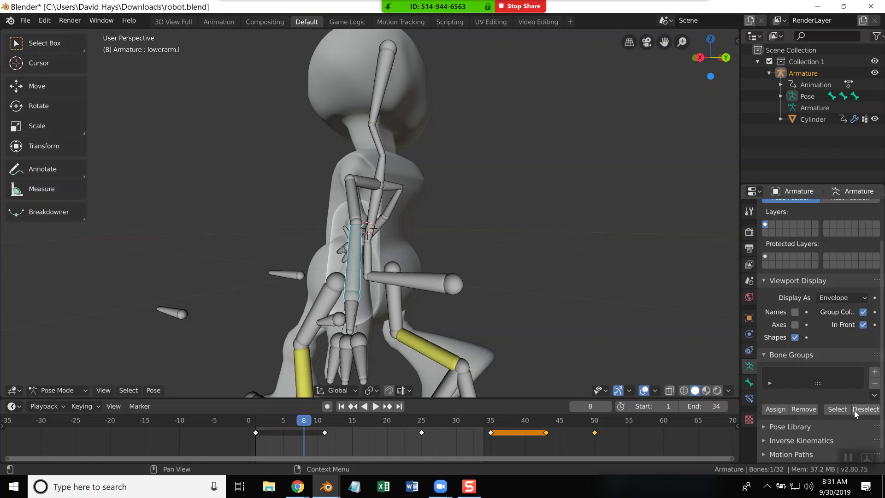
- Set the armature's bone display back to Wire and return to a front view of the robot
left_click(861, 300)
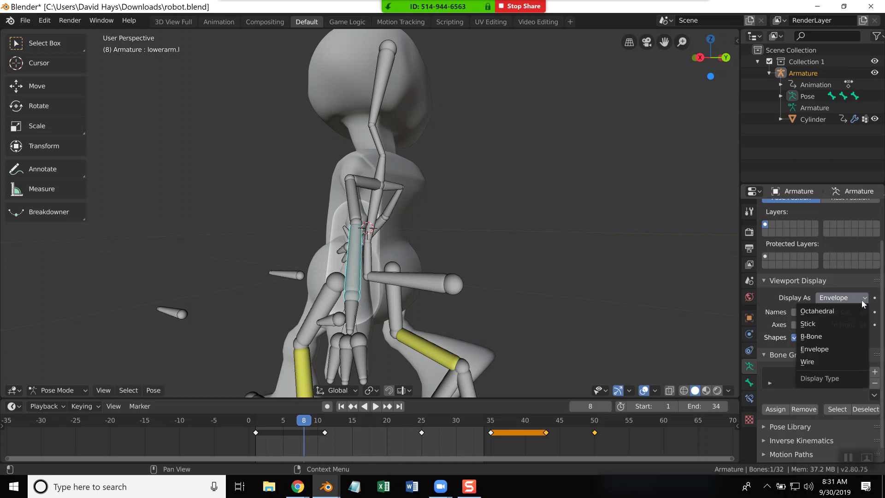
left_click(813, 361)
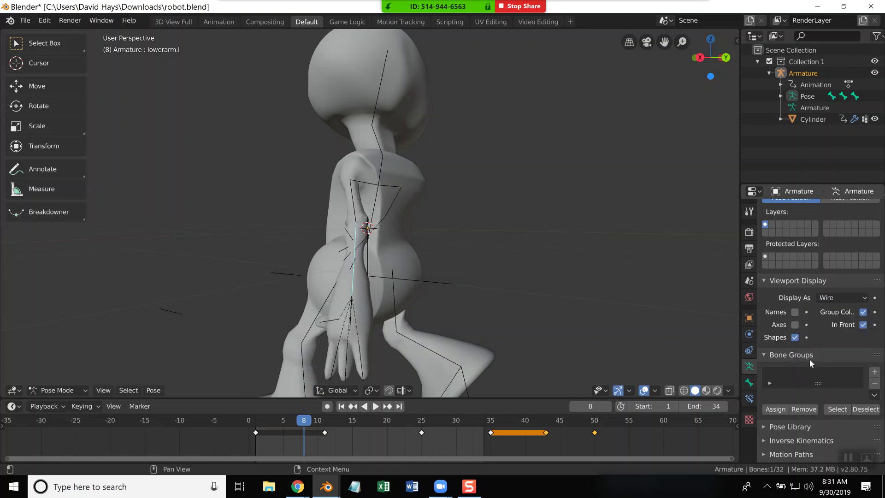
middle_click_drag(506, 242, 548, 228)
scroll(554, 228, "down", 2)
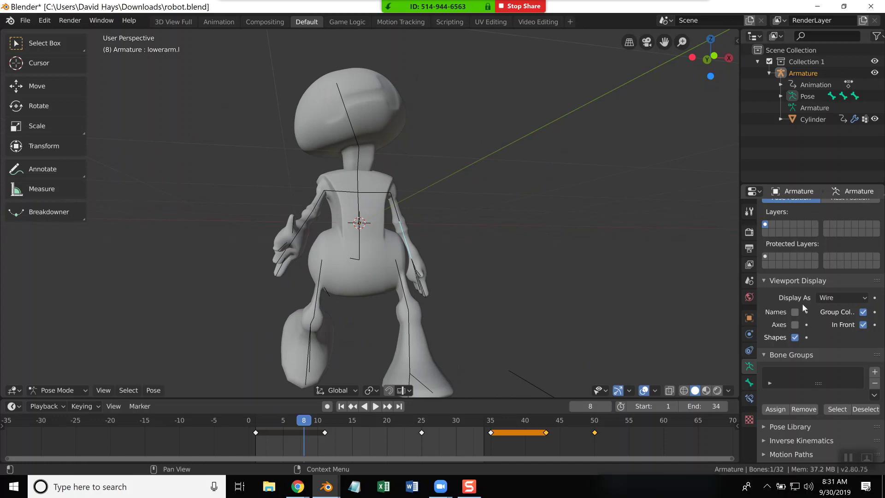
- Show the bones as Octahedral once more to compare the look, and switch the display back to Wire
left_click(865, 299)
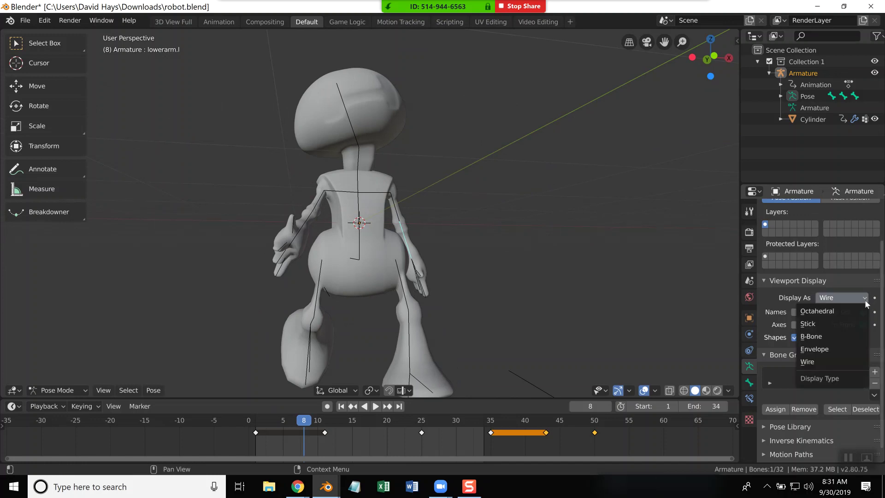
left_click(848, 311)
mouse_move(448, 303)
middle_mouse_down()
mouse_move(382, 312)
mouse_move(448, 310)
middle_mouse_up()
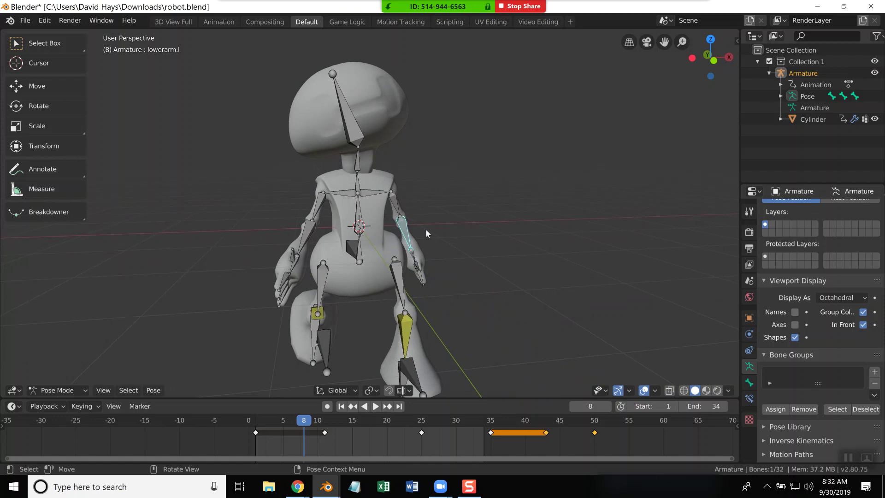
left_click(828, 298)
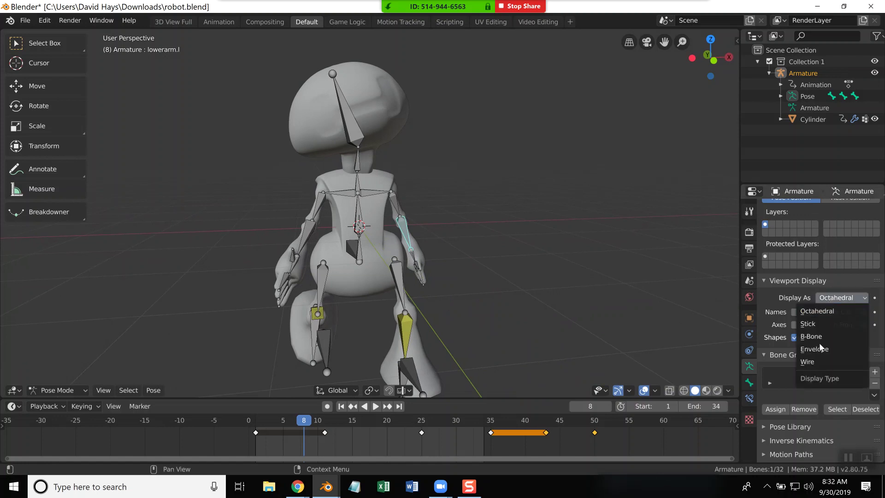
left_click(814, 361)
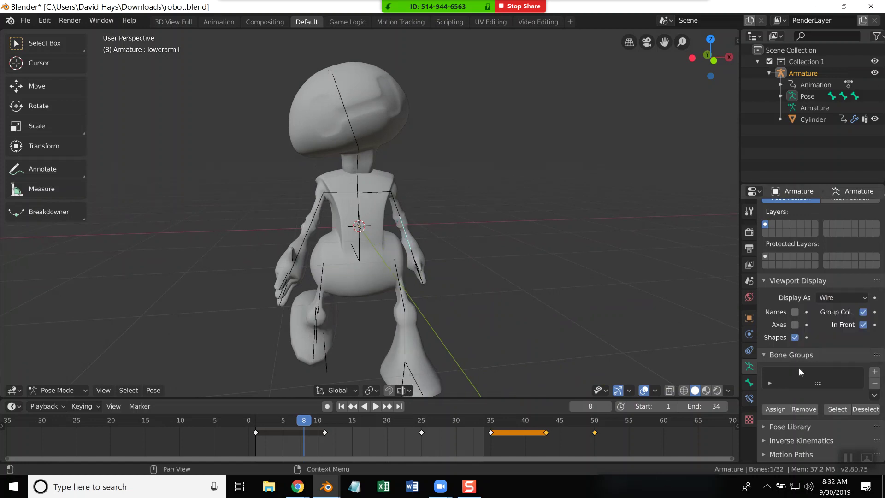
- Open the bone properties and select the right lower arm, left calf and right calf bones to check their names
left_click(750, 383)
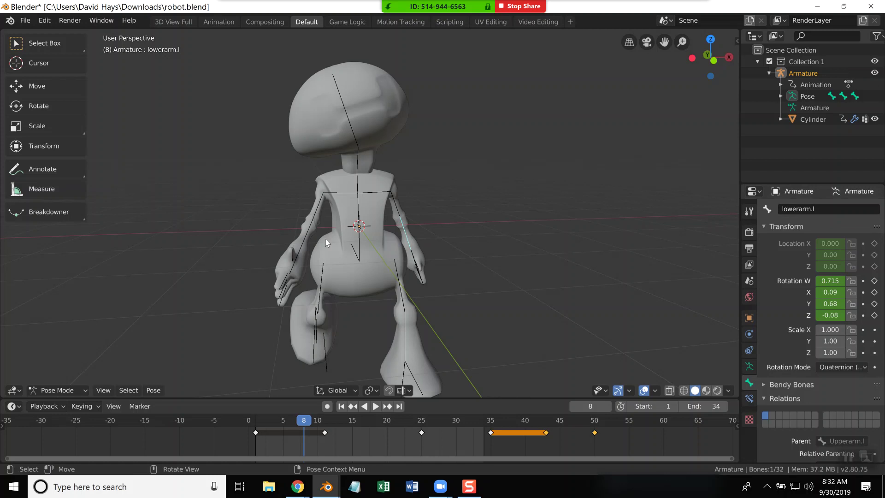
left_click(304, 245)
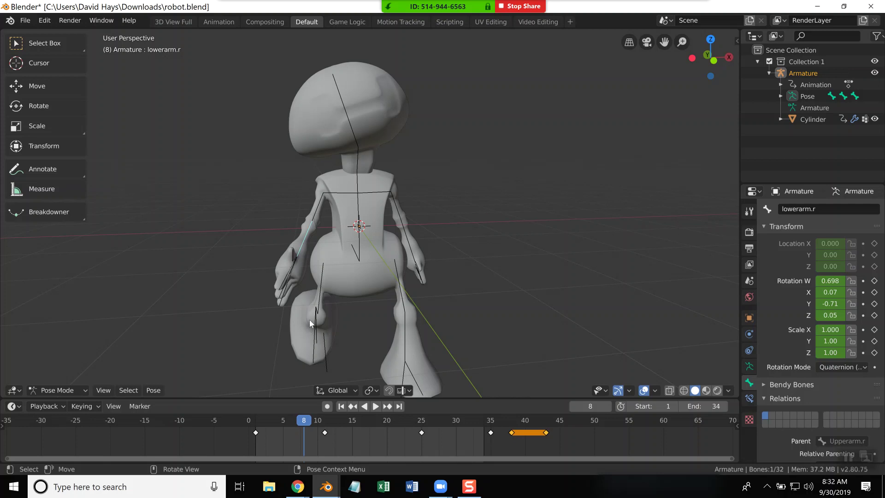
left_click(403, 342)
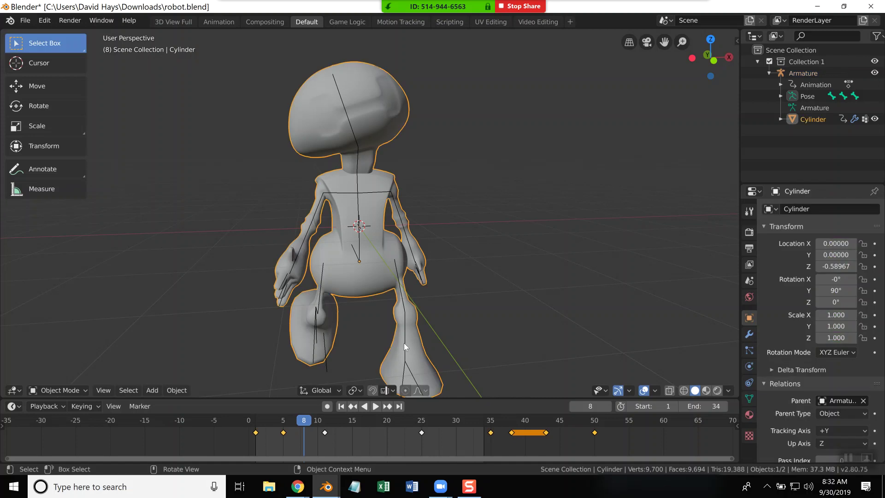
left_click(406, 344)
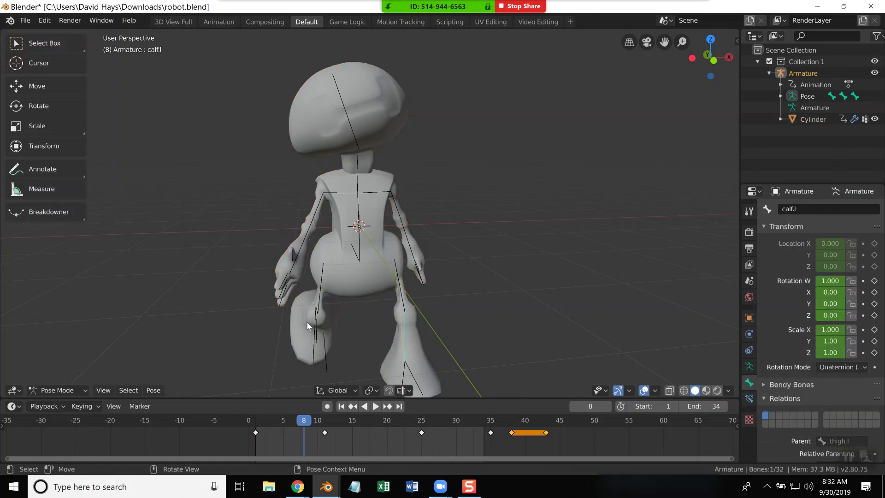
middle_click_drag(314, 327, 352, 304)
left_click(335, 314)
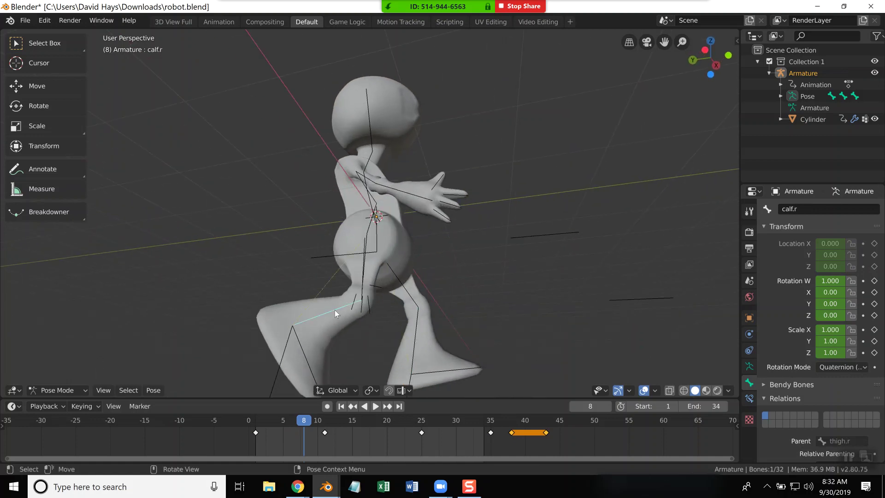
middle_click_drag(541, 292, 487, 309)
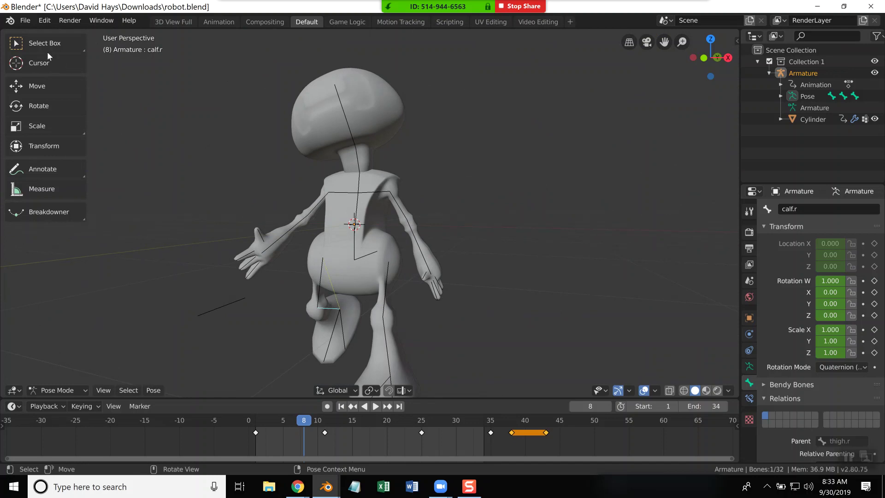
left_click(24, 20)
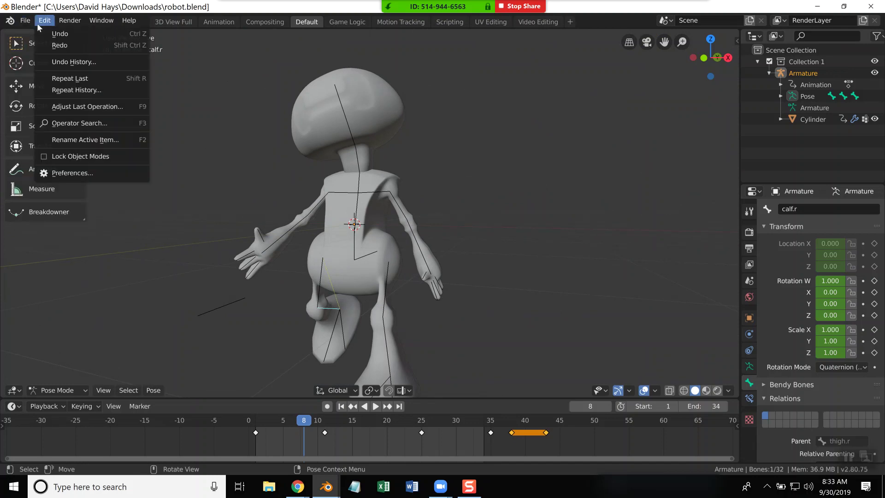
mouse_move(69, 34)
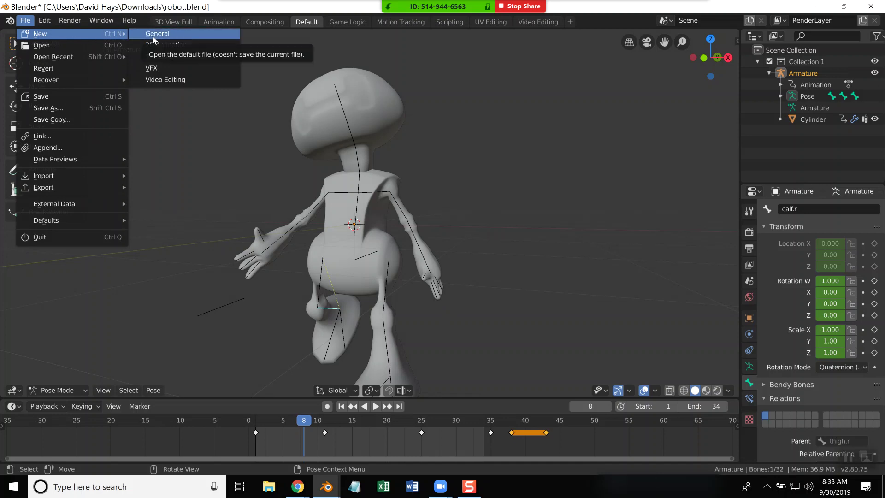
left_click(655, 78)
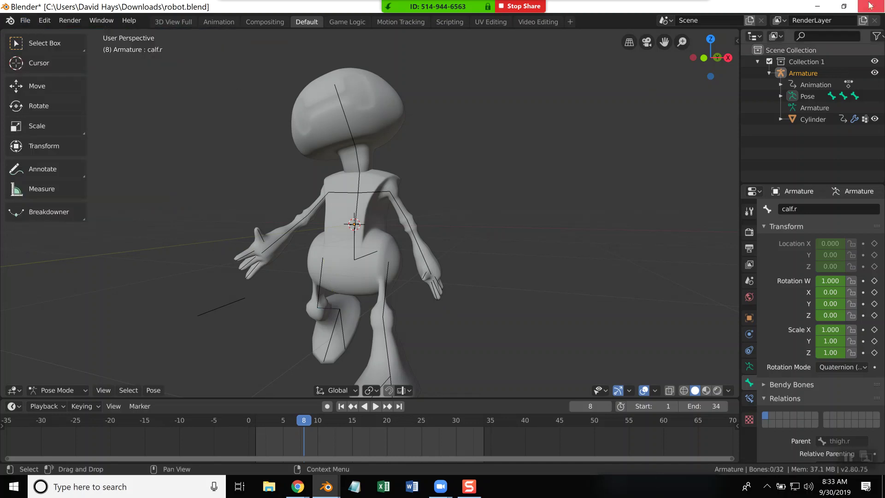
- Switch to Chrome, browse the free Blender character models on TurboSquid and open the Basic Adult Male Character page
left_click(818, 6)
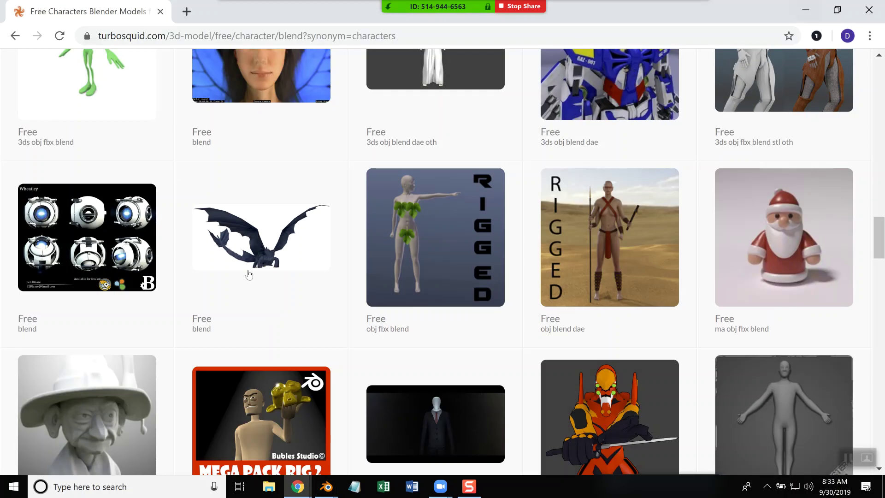
scroll(250, 333, "up", 9)
scroll(252, 322, "down", 5)
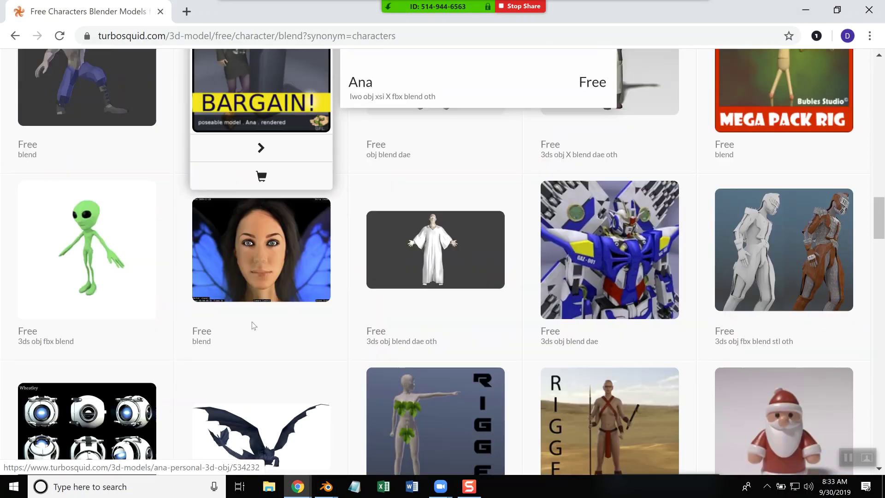
scroll(251, 322, "down", 12)
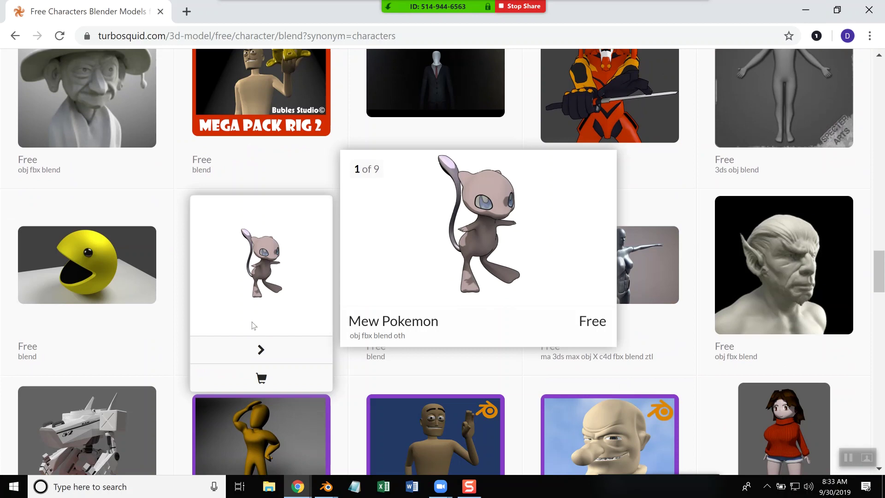
scroll(252, 322, "up", 1)
mouse_move(813, 158)
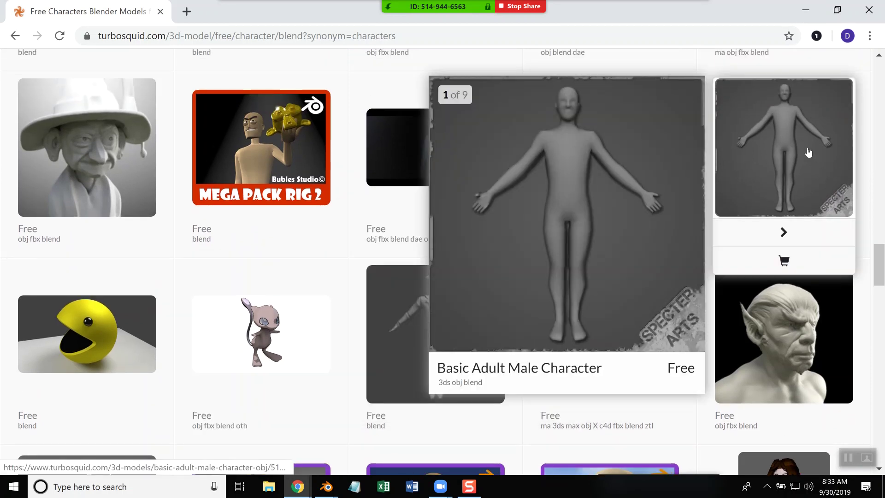
left_click(808, 152)
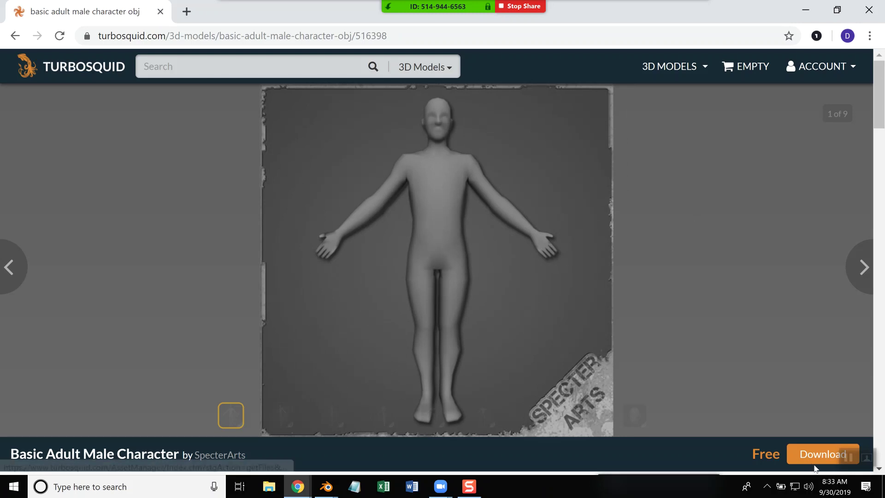
- Download SA_LD_Male_Character_BLEND.zip for the Basic Adult Male Character and show the archive in its folder
left_click(805, 456)
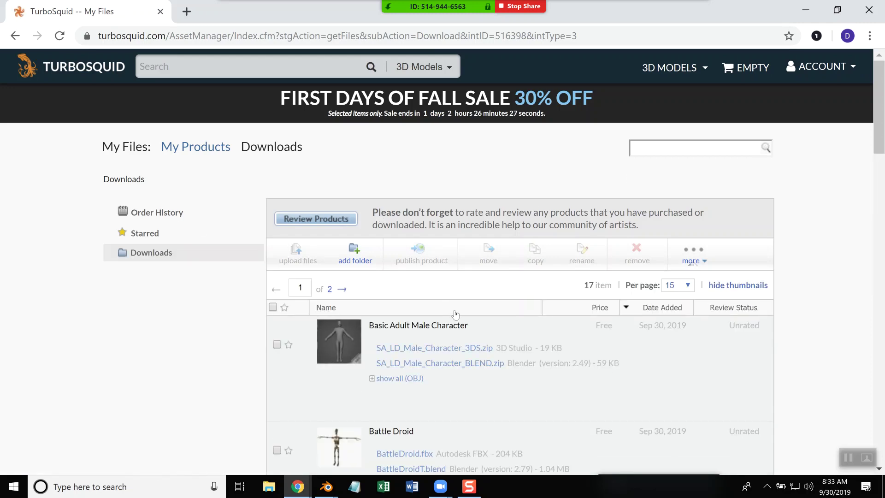
left_click(490, 366)
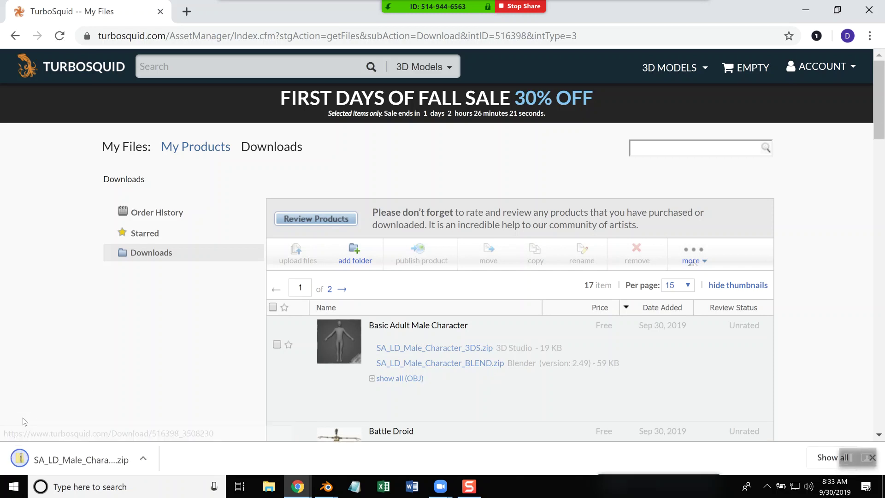
right_click(69, 461)
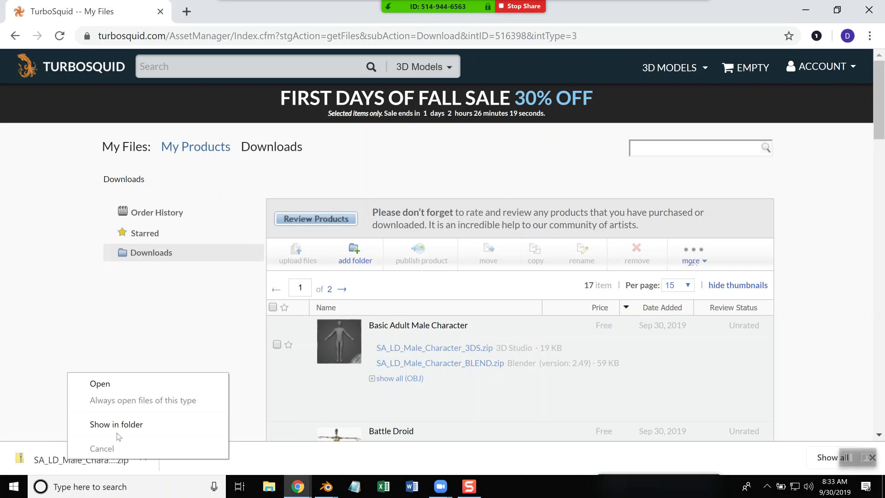
left_click(118, 425)
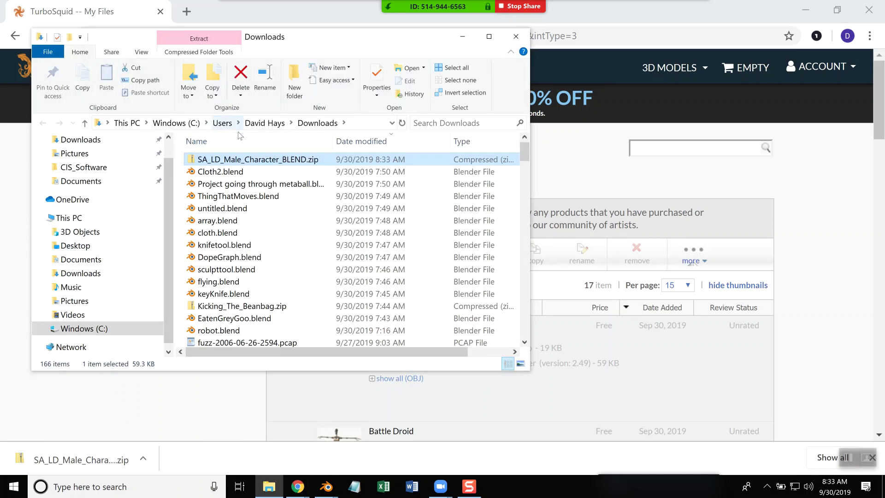
- Extract SA_LD_Male_Character_BLEND.zip to the suggested folder and open SA_LD_Male_Character.blend in Blender
right_click(216, 159)
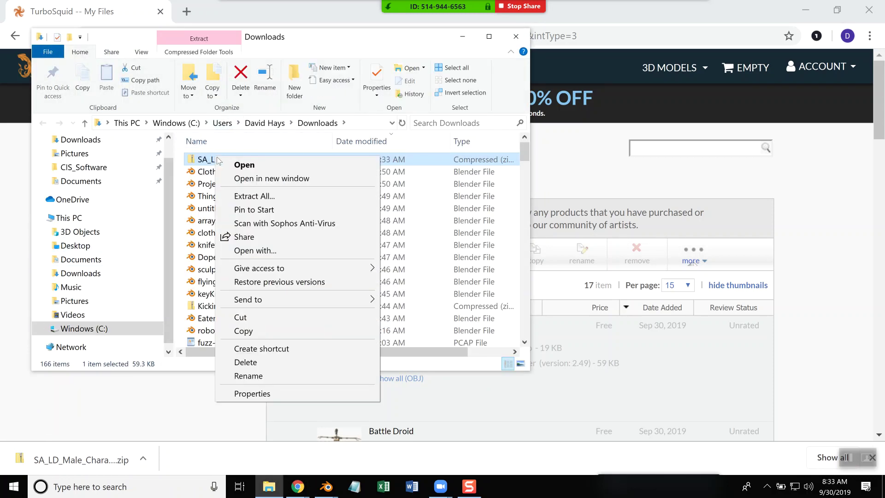
left_click(249, 197)
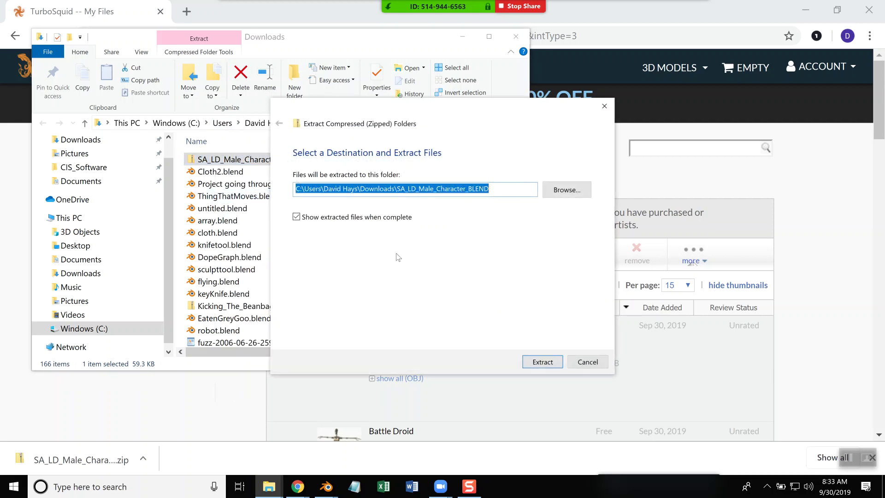
left_click(542, 360)
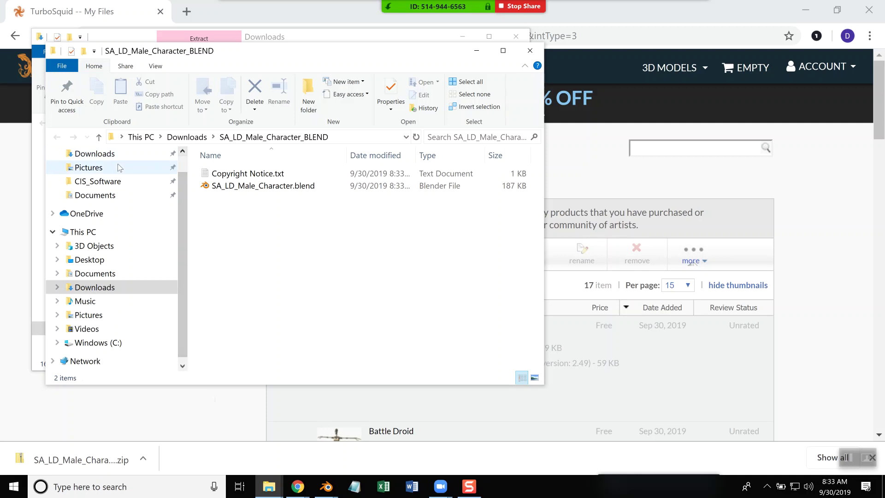
double_click(272, 188)
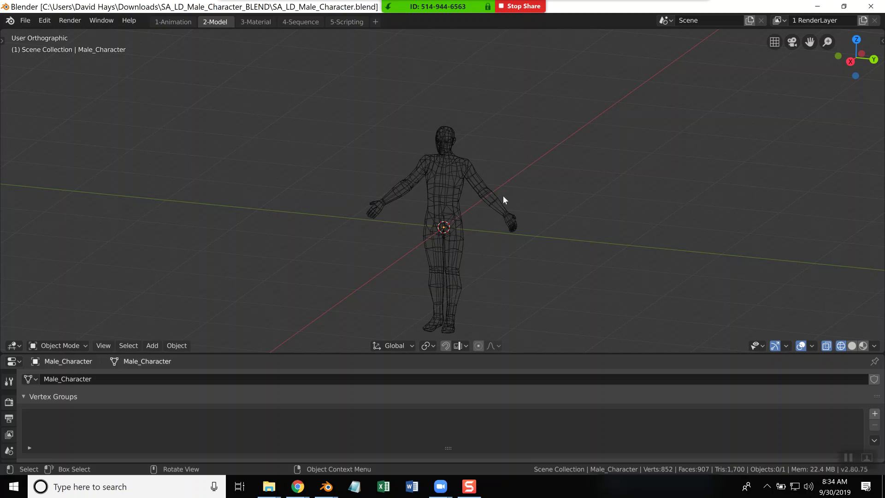
- Examine the male character mesh in the 1-Animation, 2-Model and 3-Material workspaces, and return to 2-Model
scroll(503, 197, "up", 2)
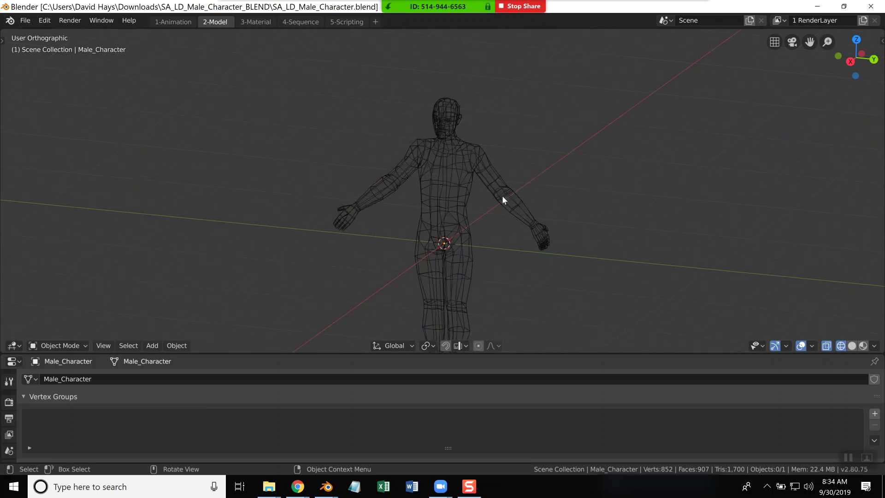
scroll(501, 194, "up", 1)
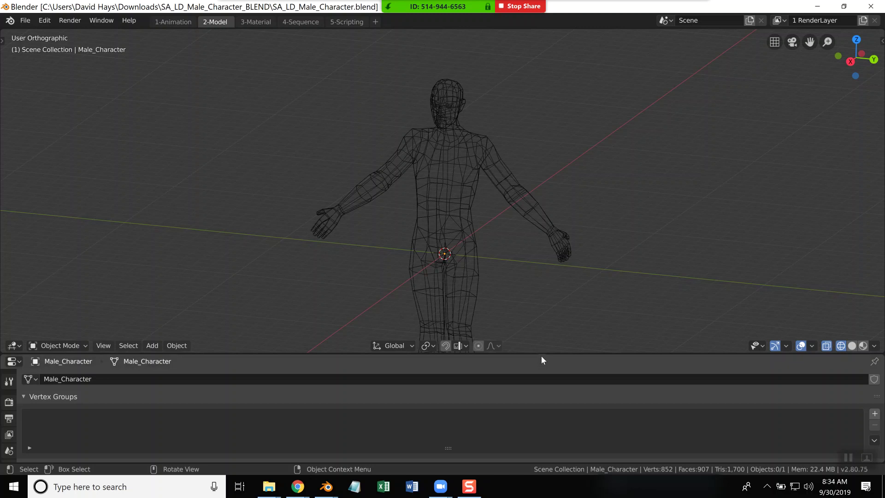
left_click(181, 20)
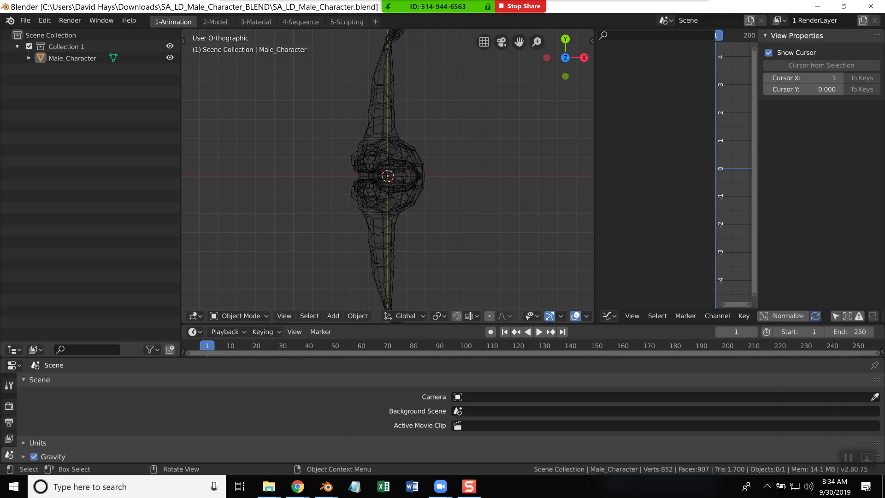
left_click(218, 23)
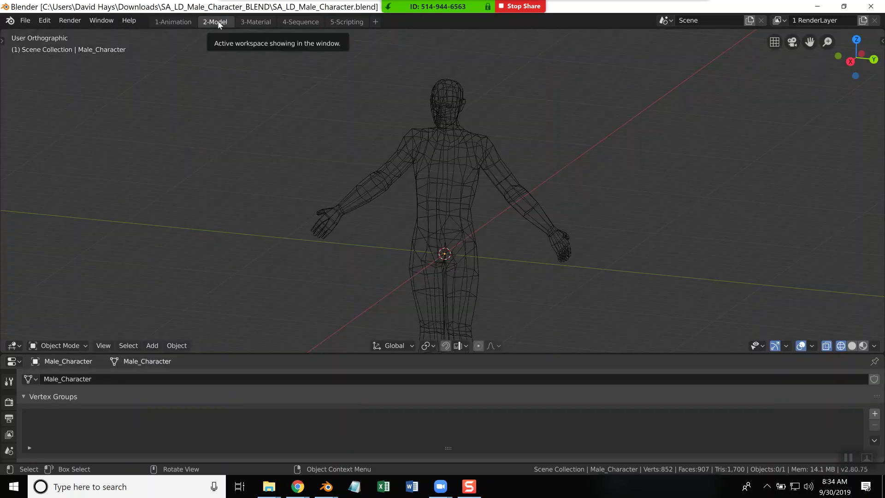
left_click(254, 23)
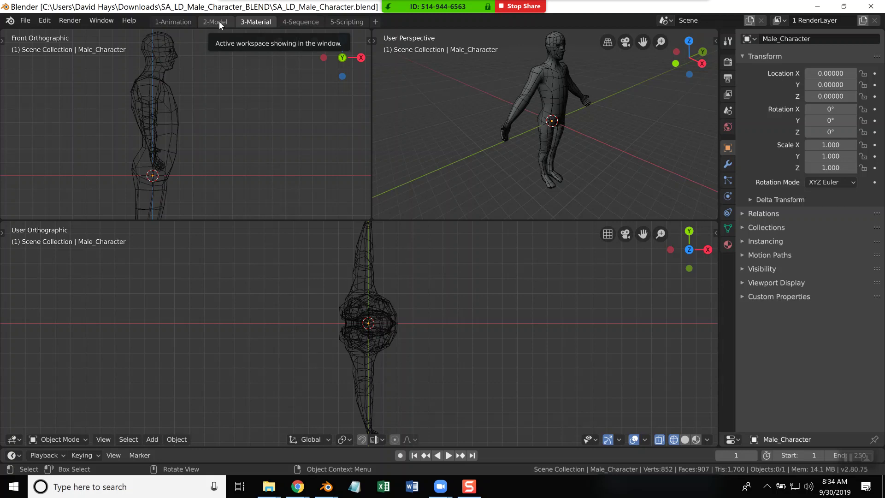
middle_click_drag(514, 134, 493, 134)
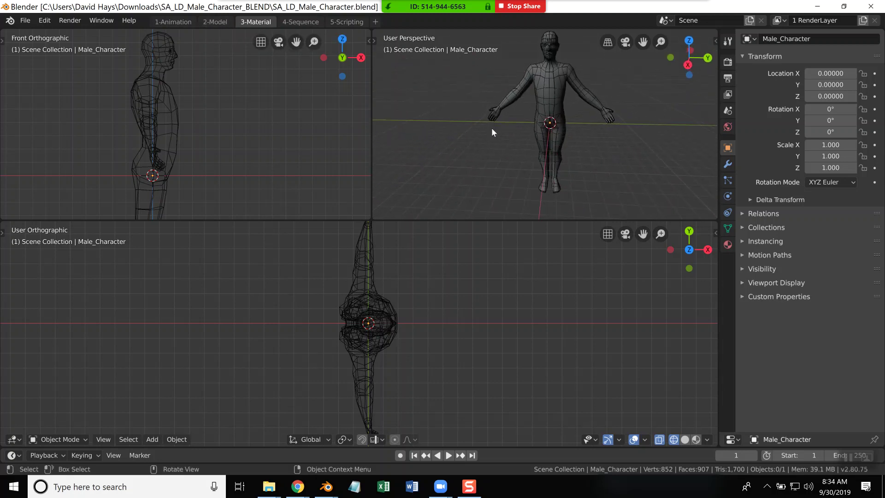
left_click(223, 22)
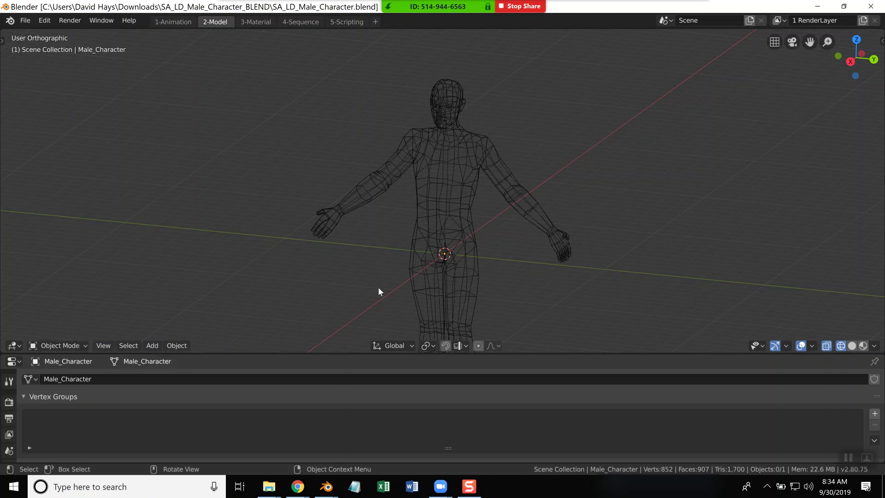
- Switch to the Week 8 course page in Chrome, open the Rigging People video and play it full screen, skipping the ads
key("alt+Tab")
key("alt+Tab")
key("alt+Tab")
key("alt+Tab")
key("alt+Tab")
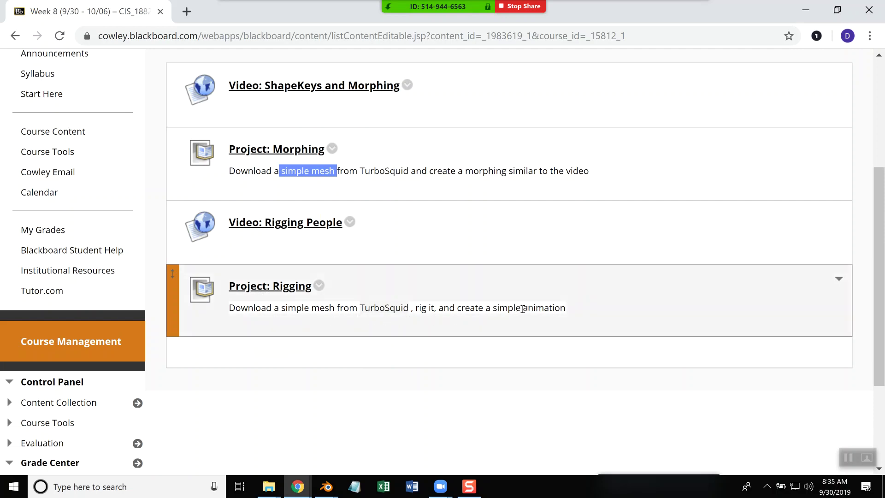
right_click(312, 221)
left_click(353, 247)
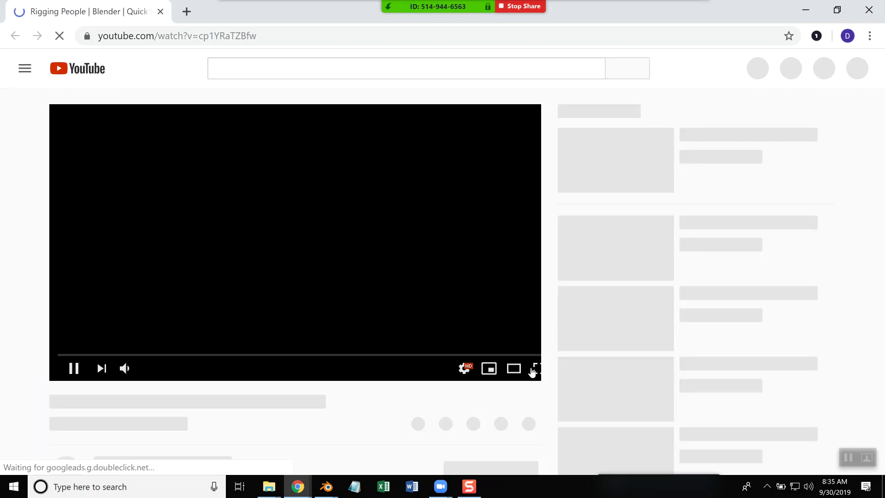
left_click(536, 368)
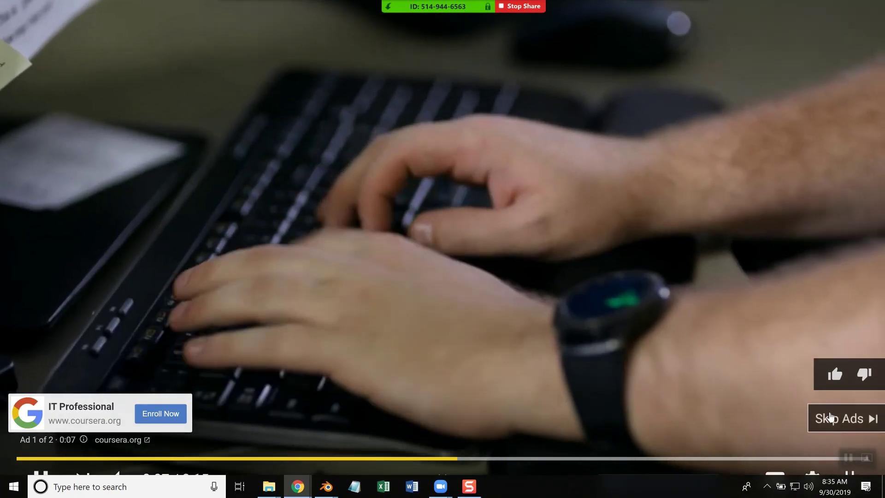
left_click(823, 417)
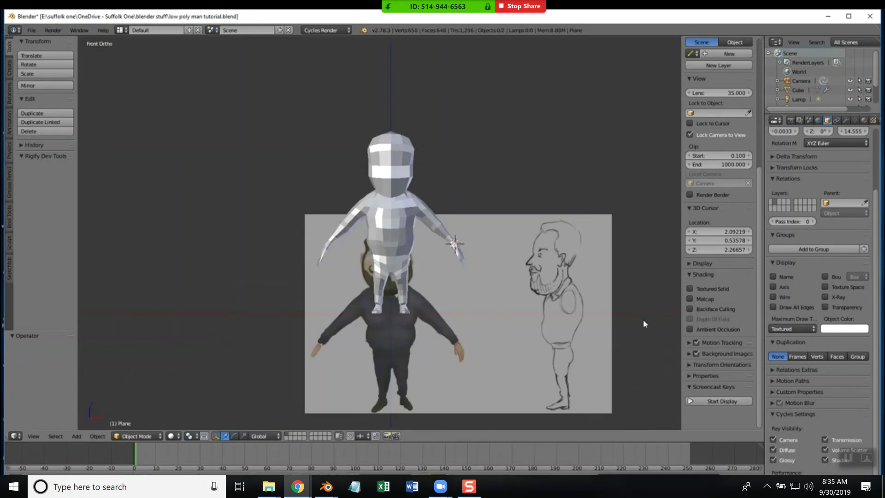
- Turn off the background images behind the low-poly man and start the Screencast Keys display
left_click(698, 354)
left_click(714, 397)
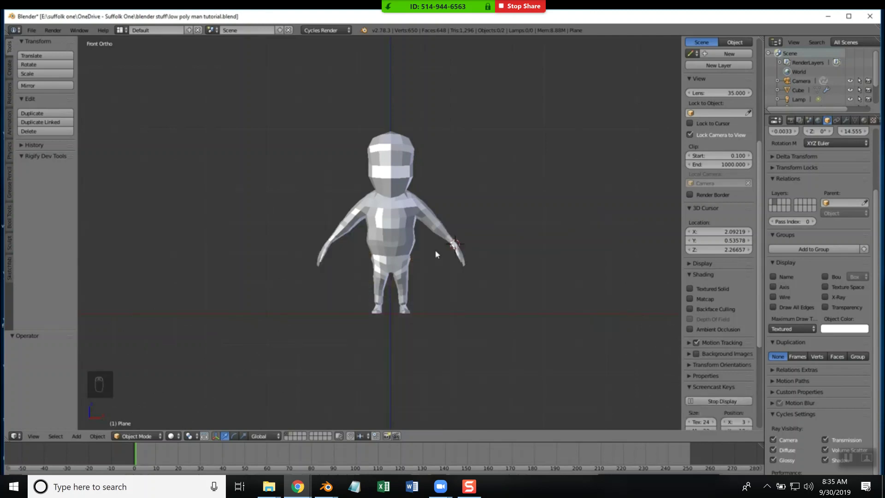
middle_click_drag(432, 247, 417, 269, "shift")
scroll(417, 270, "up", 2)
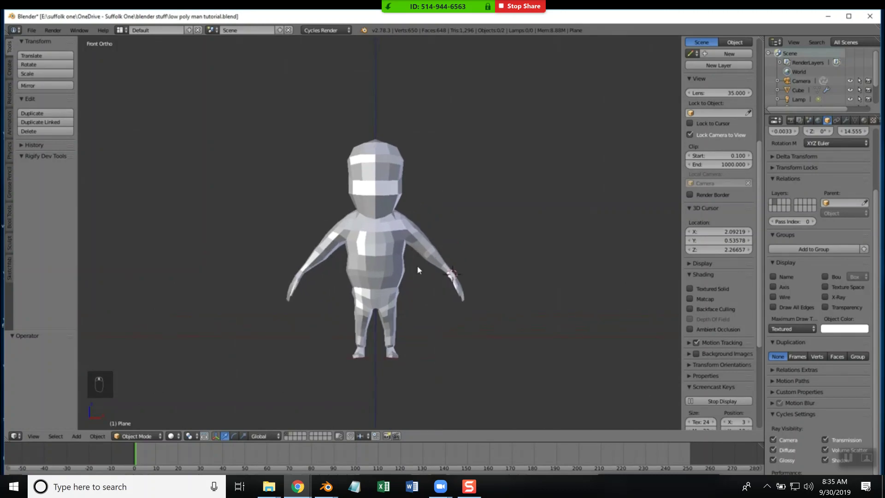
scroll(423, 277, "up", 1)
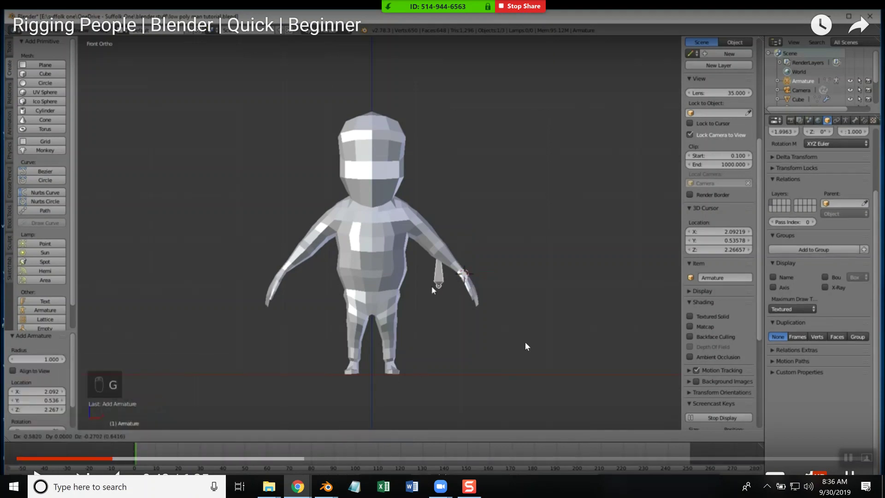
- Switch to the Blender window with the male character and add an armature to the scene
key("alt+Tab")
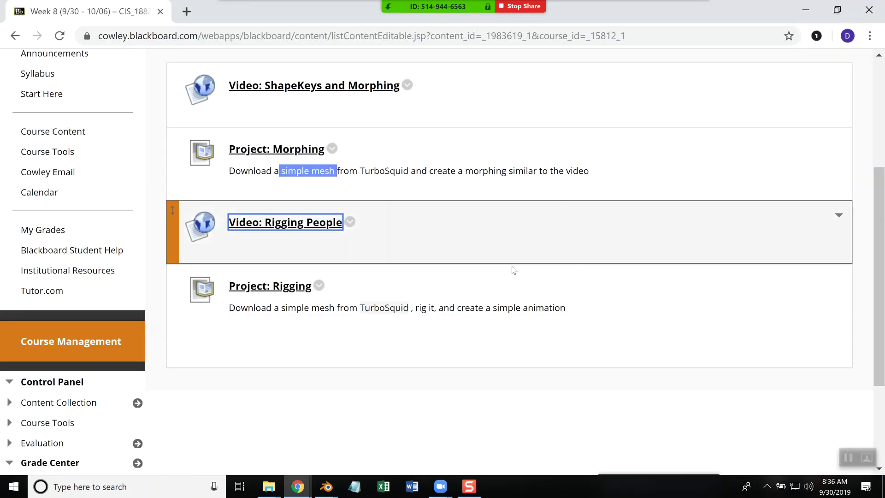
key("alt+Tab")
key("alt+Tab")
key("alt+Tab")
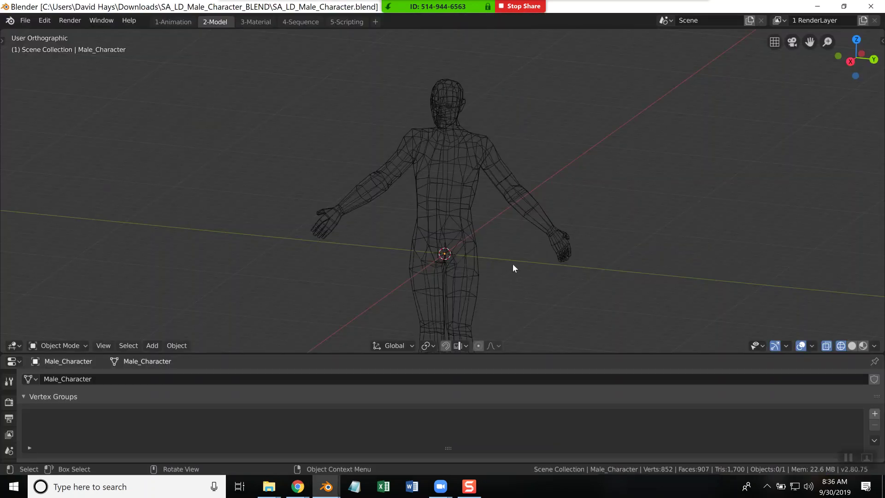
middle_click_drag(502, 230, 516, 221)
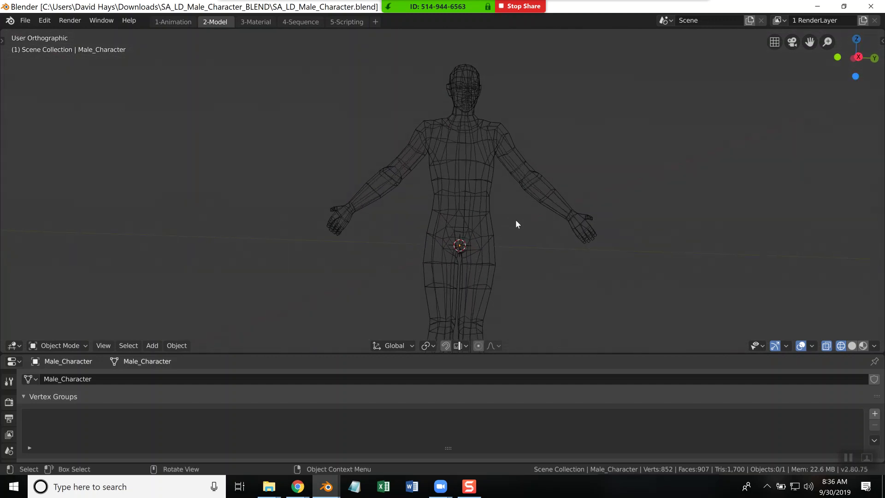
left_click(156, 347)
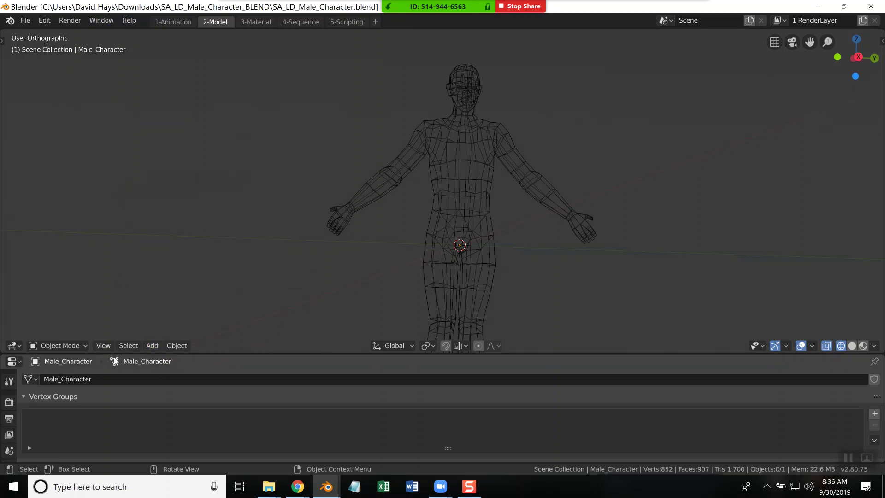
left_click(154, 348)
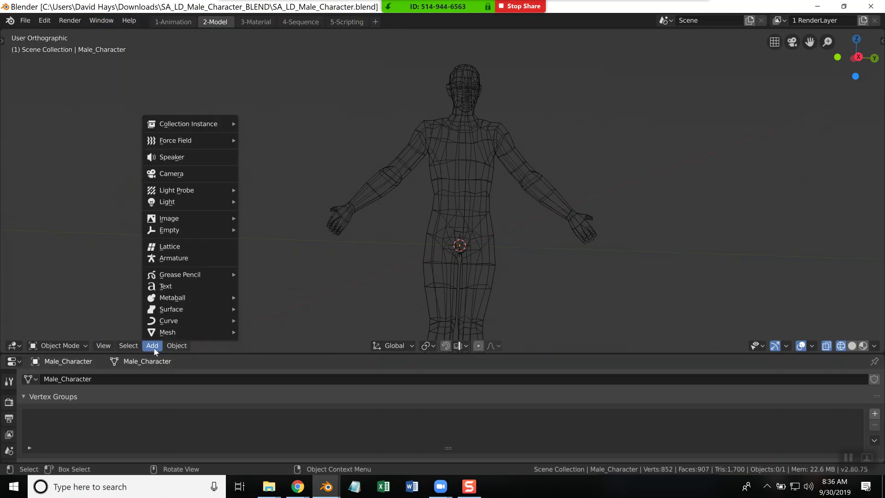
mouse_move(170, 336)
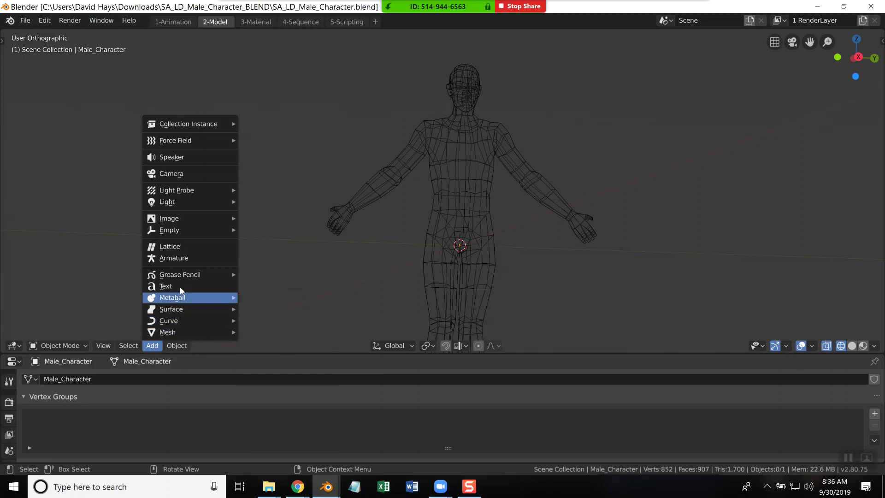
left_click(187, 259)
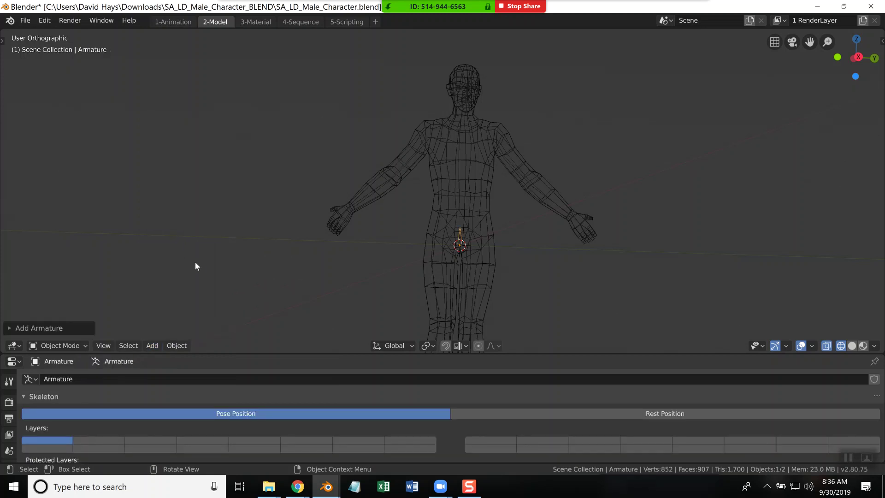
- Move the armature's bone up from the hips to the middle of the character's chest
scroll(574, 265, "up", 2)
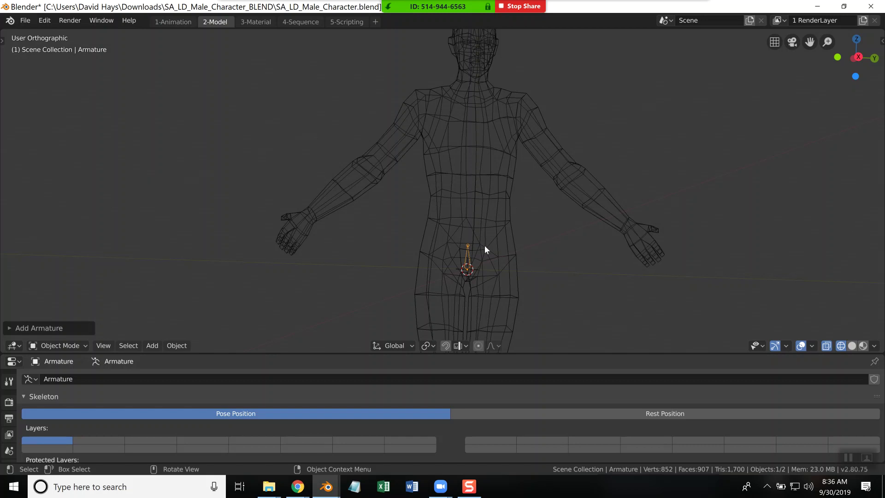
key("g")
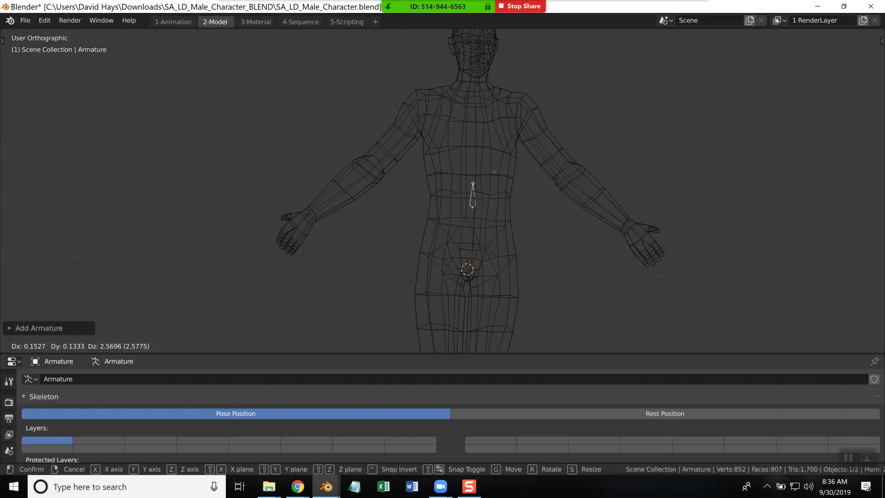
left_click(489, 126)
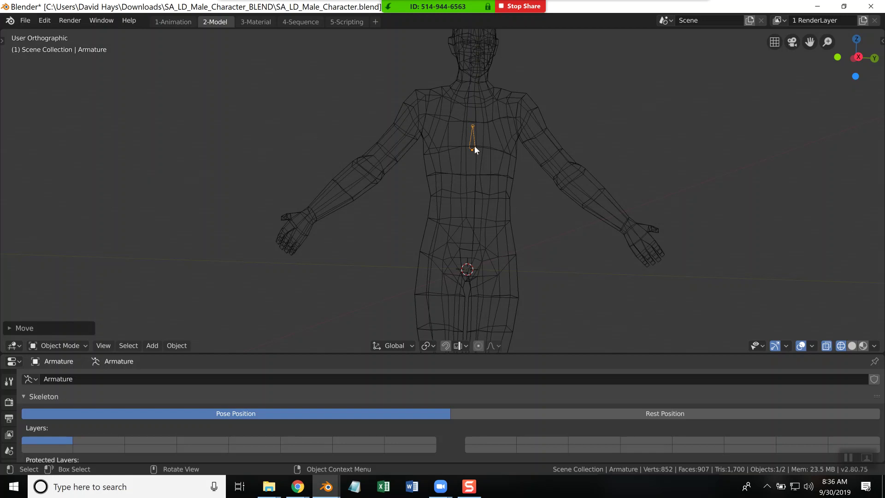
- Scale the armature up uniformly to about 1.6 times its size inside the character's chest
scroll(511, 189, "up", 2)
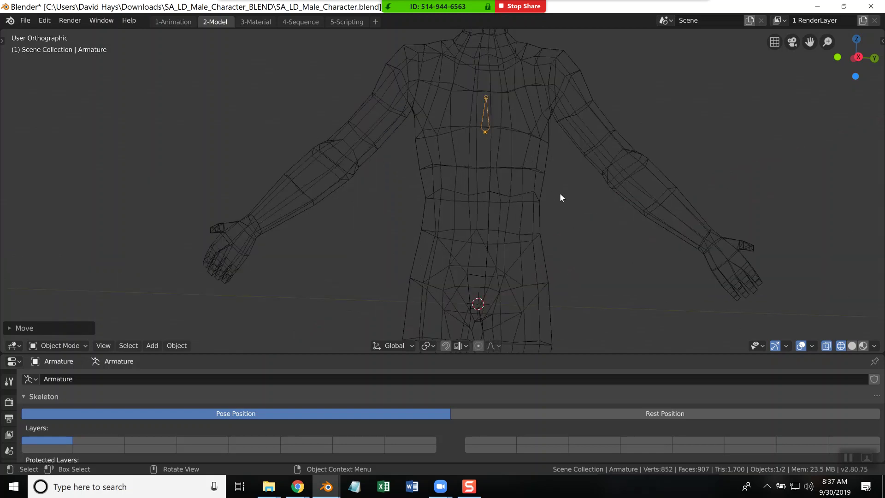
scroll(562, 198, "down", 3)
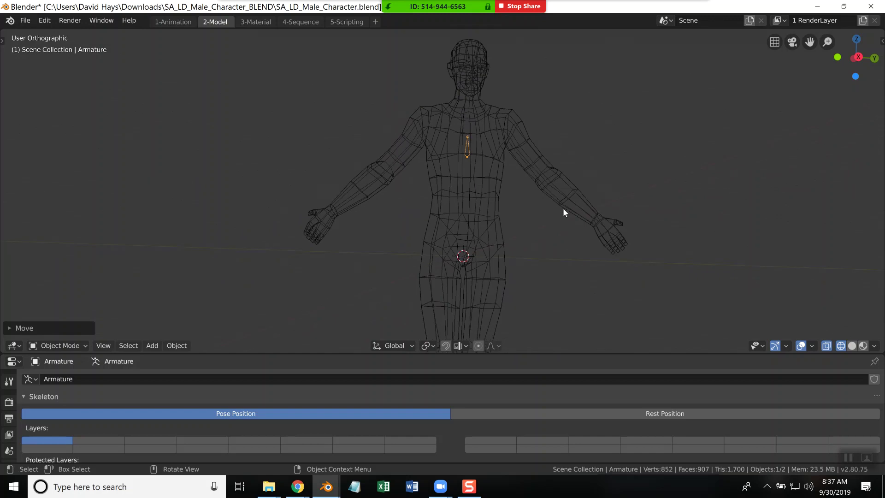
mouse_move(569, 213)
middle_mouse_down()
mouse_move(492, 222)
mouse_move(569, 212)
middle_mouse_up()
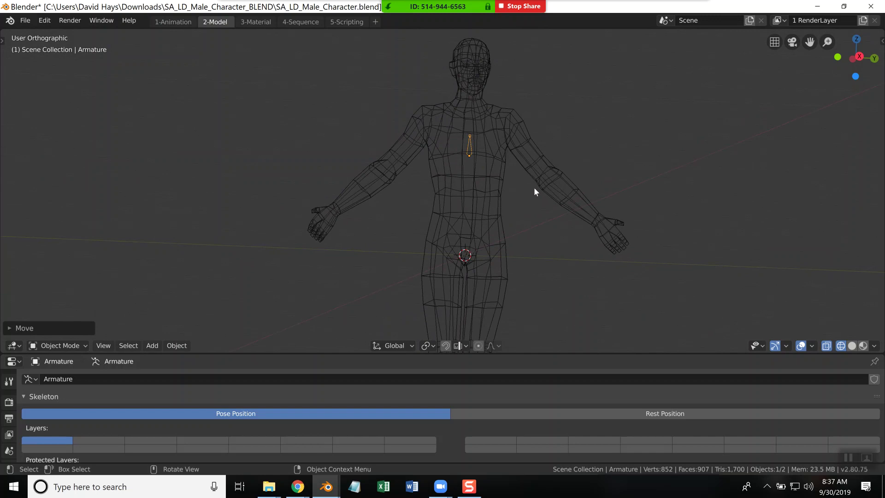
key("s")
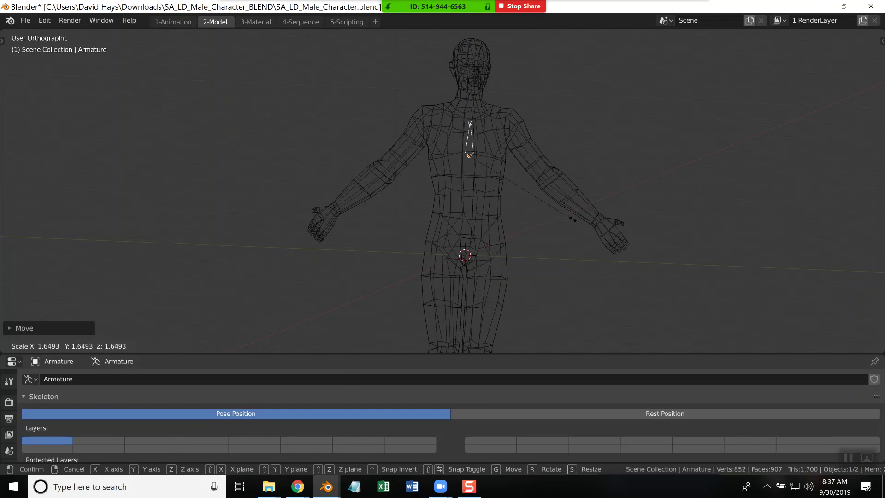
left_click(566, 218)
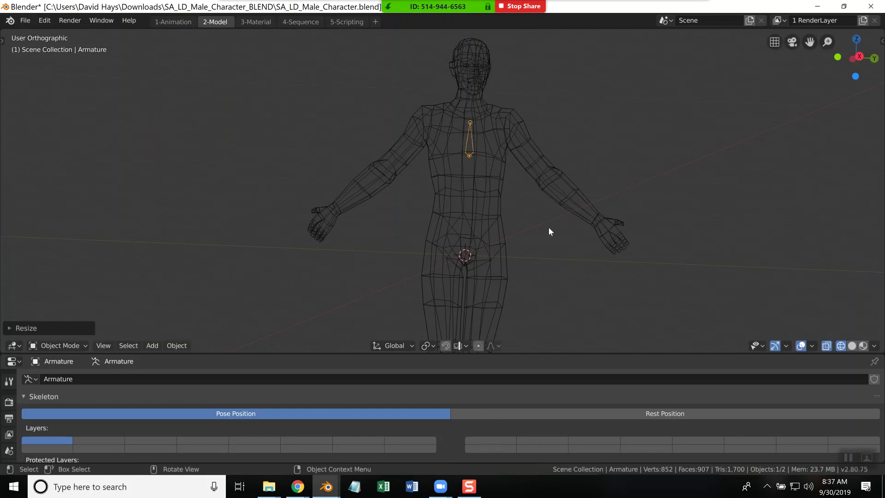
- Switch to the Rigging People tutorial video, watch the next part and pause it at 1:11
key("alt+Tab")
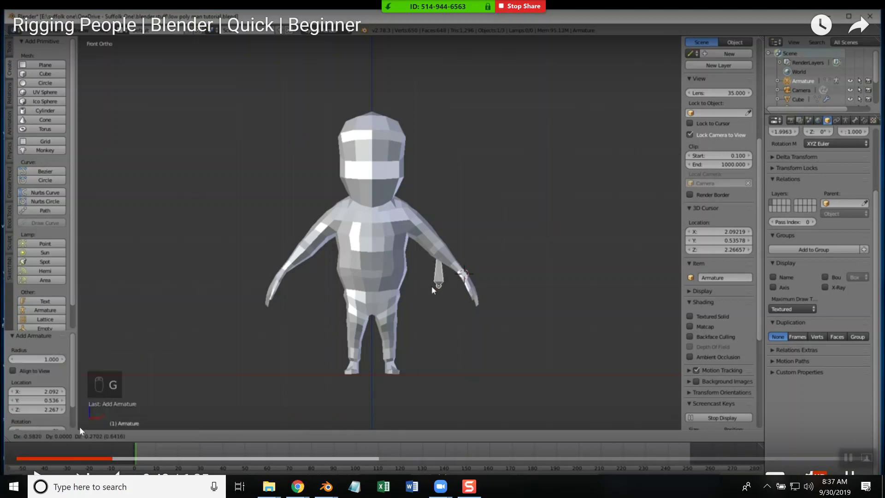
left_click(717, 277)
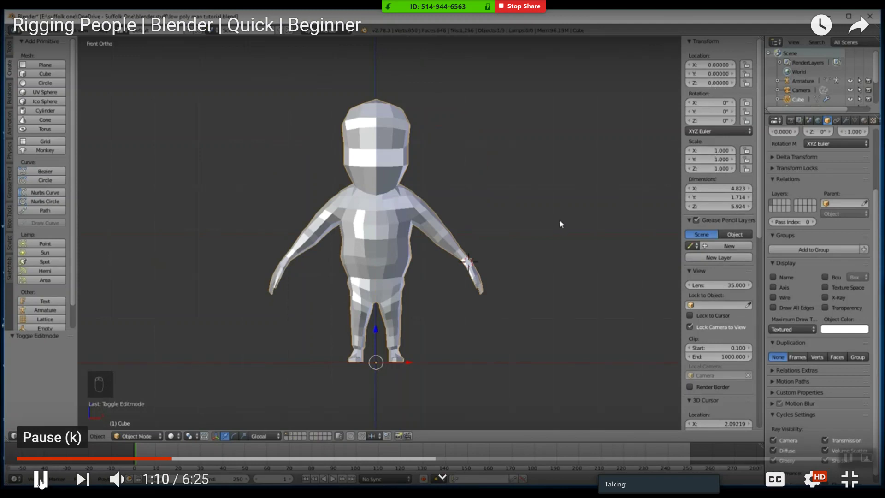
left_click(40, 481)
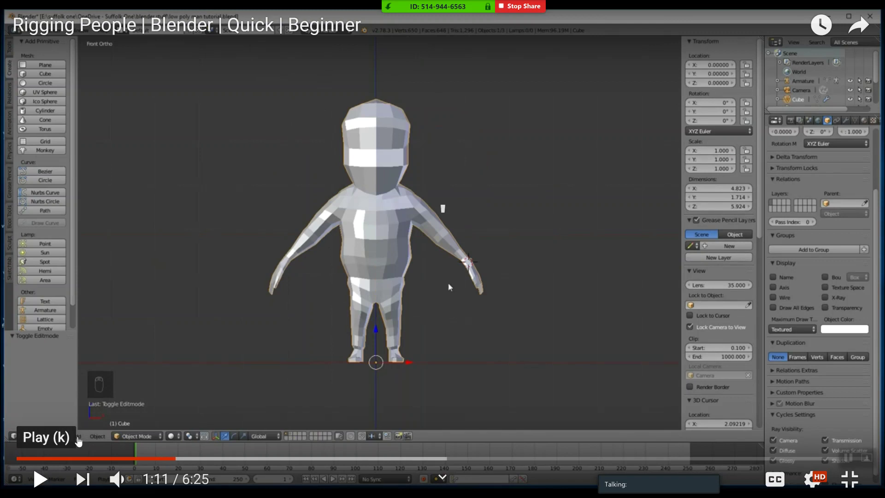
- Switch back to Blender and put the male character mesh into Edit Mode with the viewport sidebar shown
key("alt+Tab")
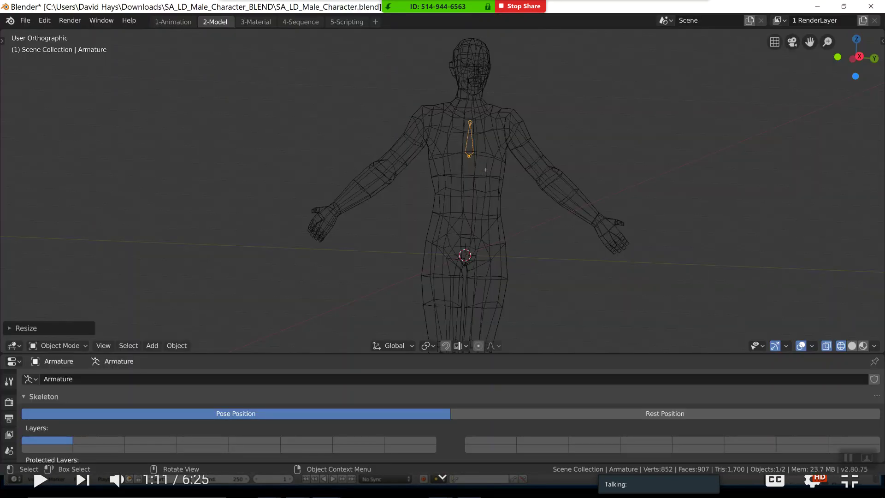
key("Tab")
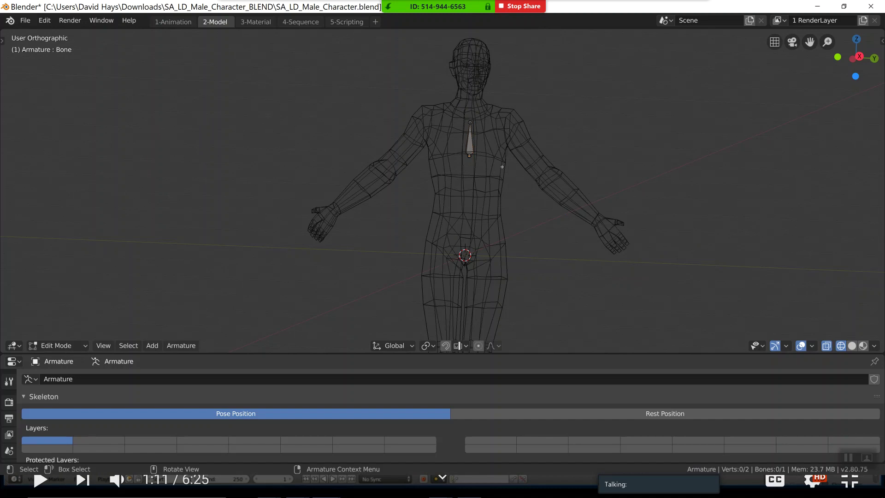
key("Tab")
left_click(503, 129)
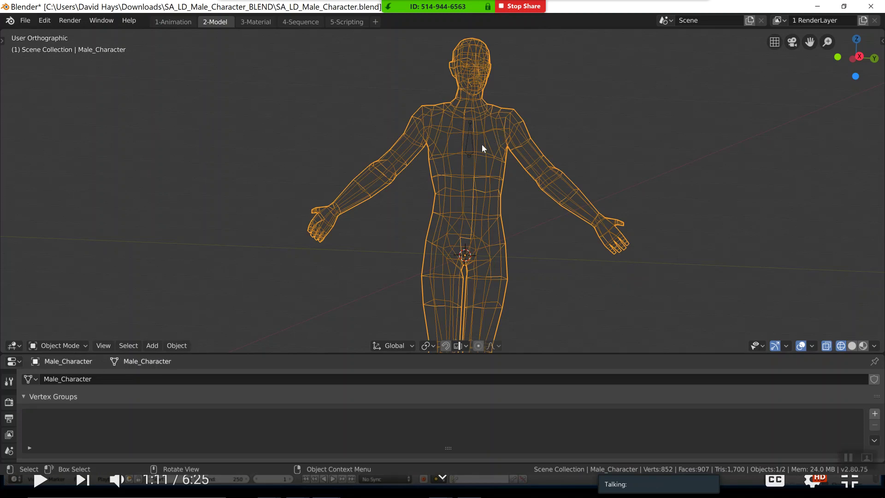
key("n")
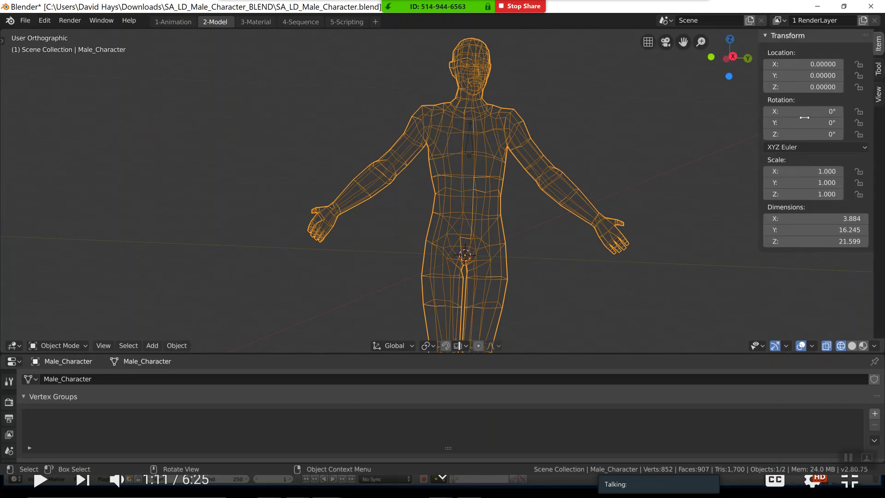
scroll(532, 232, "down", 3)
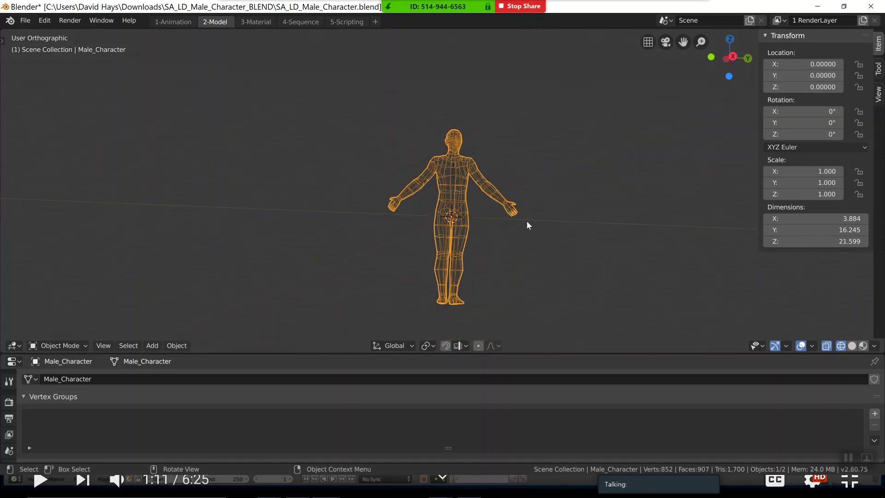
scroll(526, 221, "up", 7)
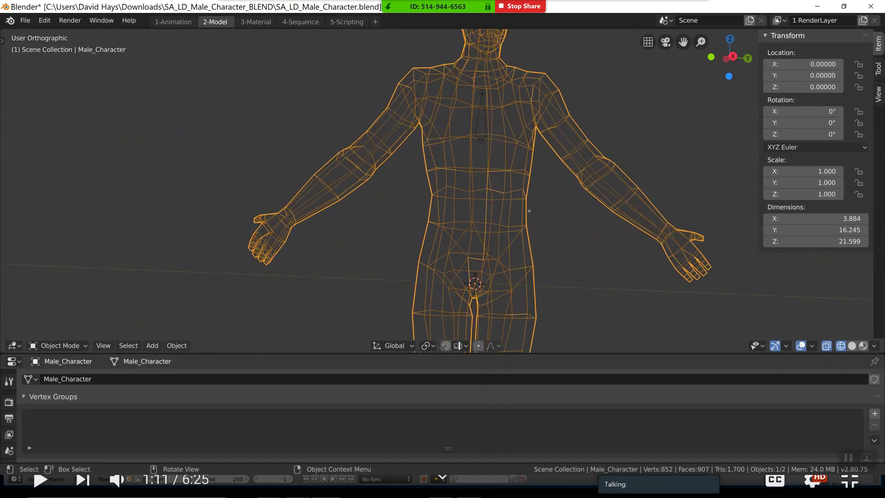
key("Tab")
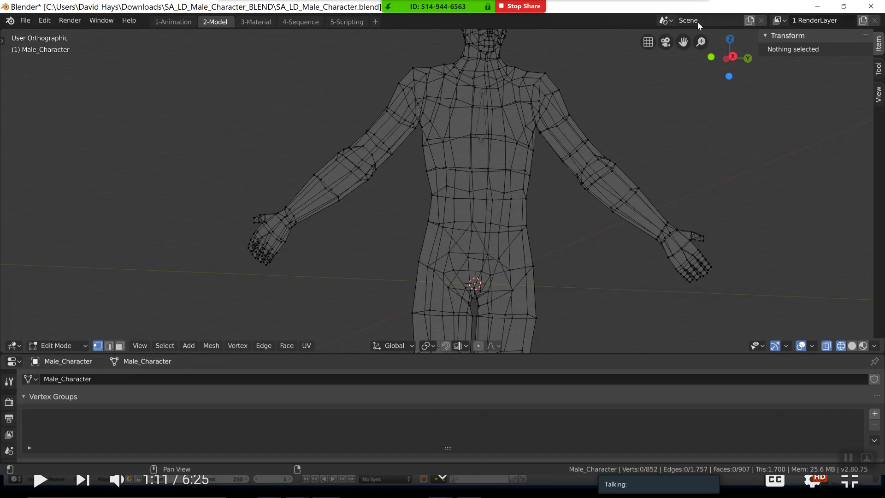
- Look through the View, Tool and Item sidebar settings and the Animation workspace, returning to the 2-Model workspace
left_click(879, 95)
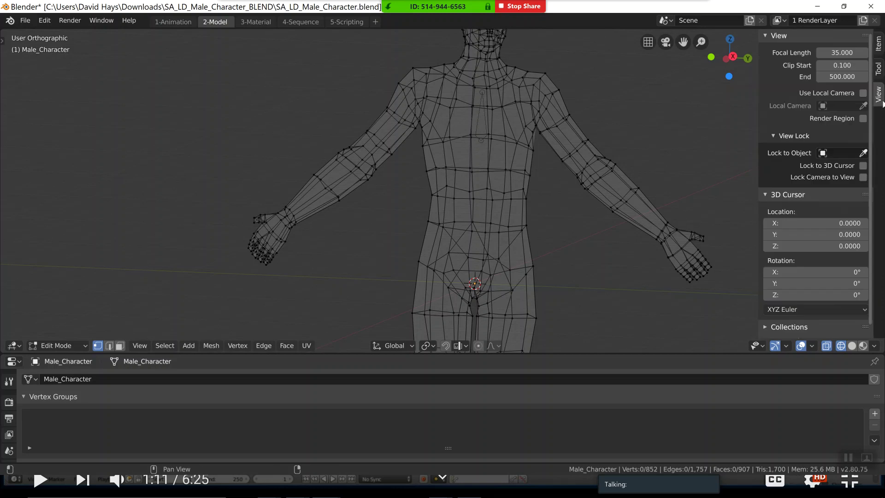
left_click(879, 71)
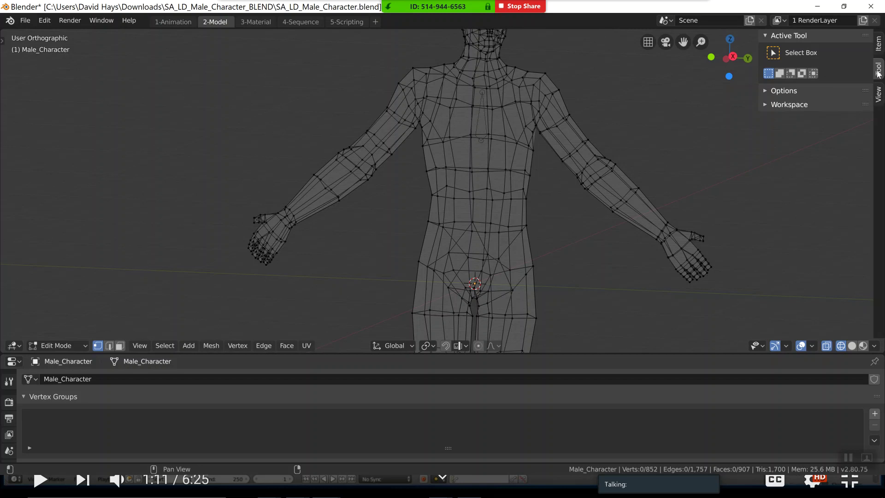
left_click(879, 44)
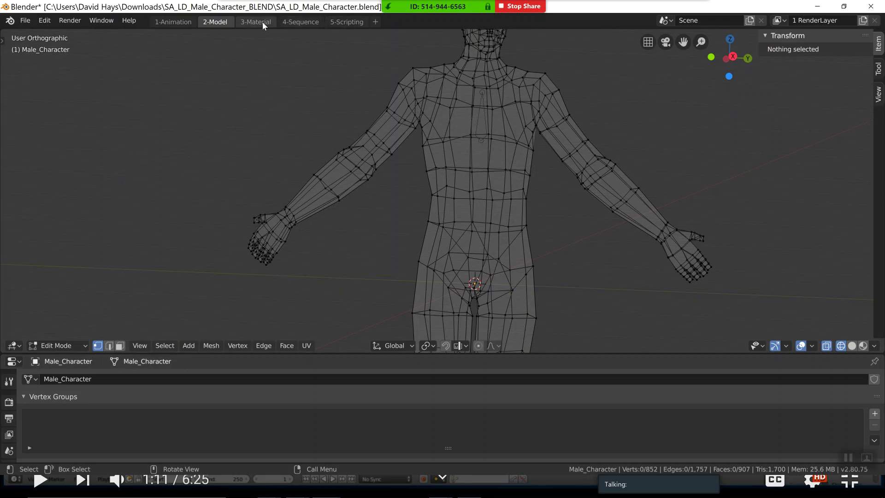
left_click(185, 22)
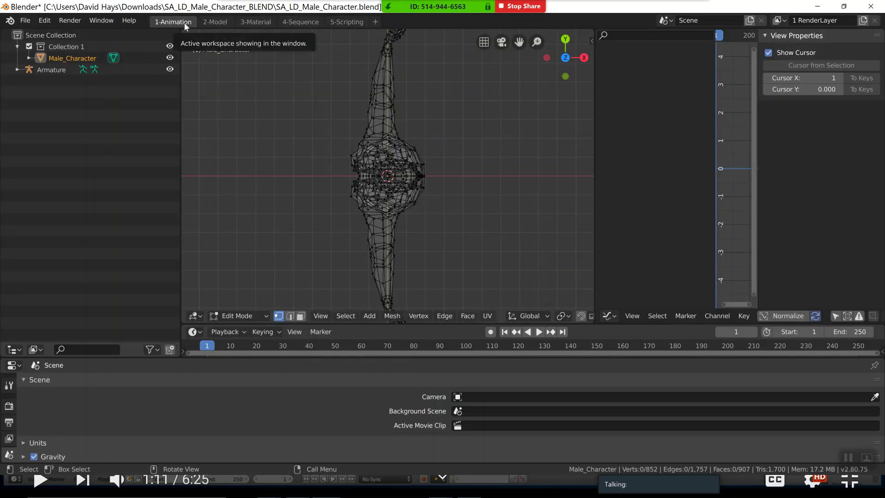
left_click(215, 23)
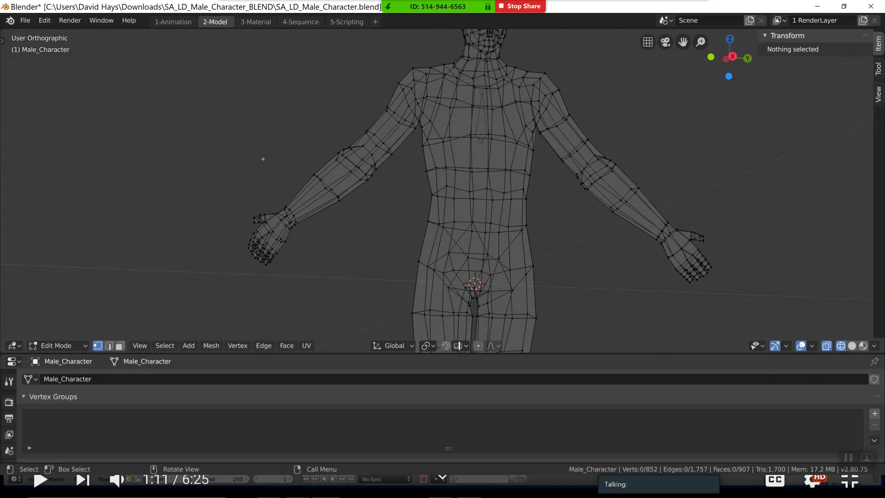
- Switch to the robot.blend window to check its Default workspace layout and return to the male character file
key("alt+Tab")
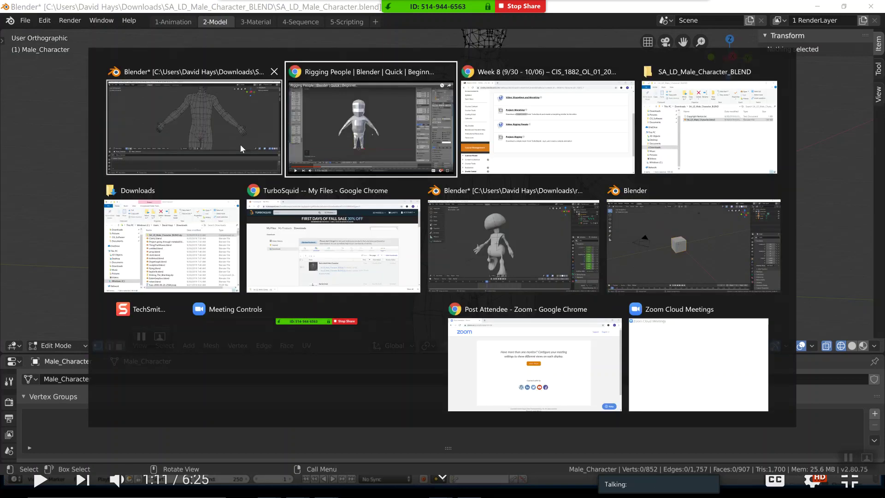
key("alt+Tab")
key("alt+Tab")
key("alt+Tab")
key("alt+Tab")
key("alt+Tab")
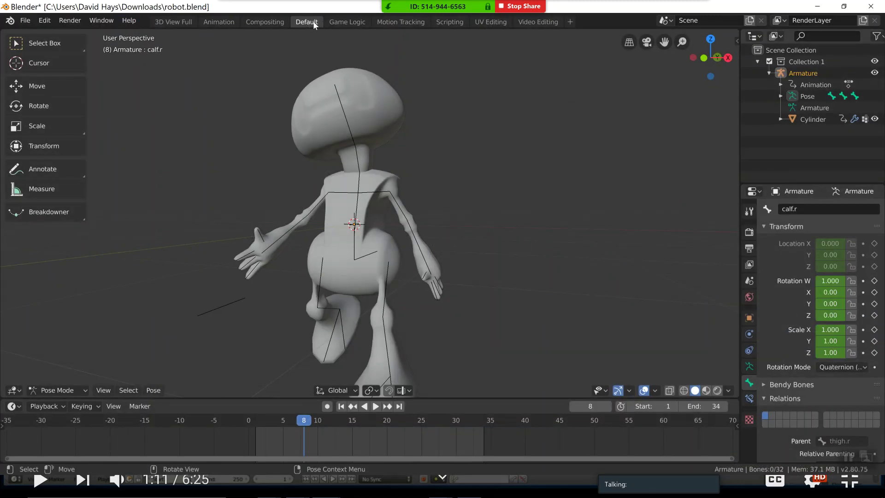
key("alt+Tab")
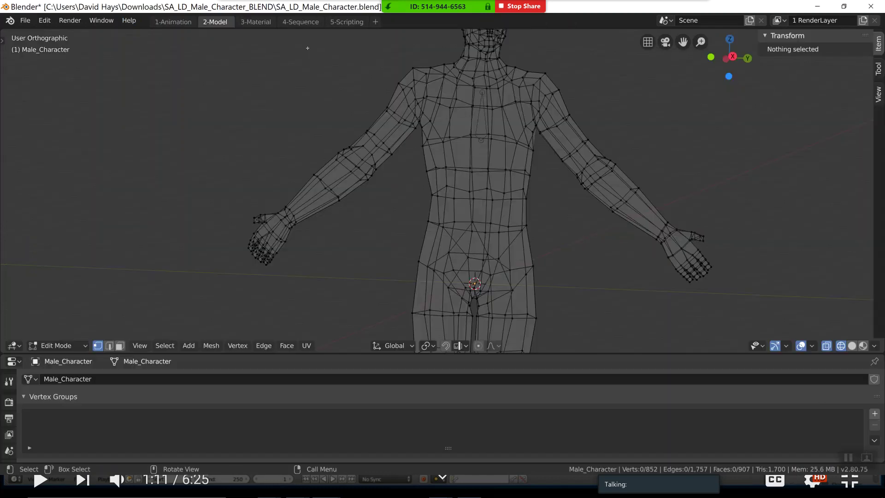
- Switch to the robot.blend window, compare its Default and Compositing workspaces, and return to the male character file
key("alt+Tab")
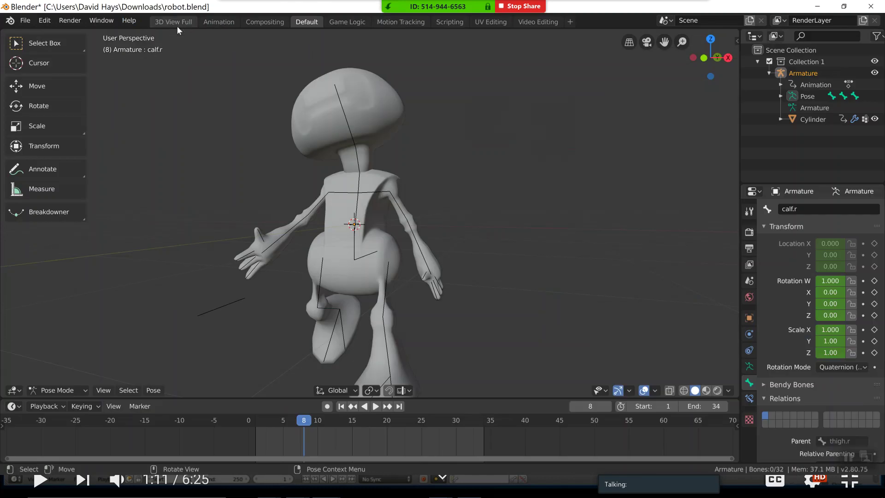
left_click(347, 21)
left_click(307, 22)
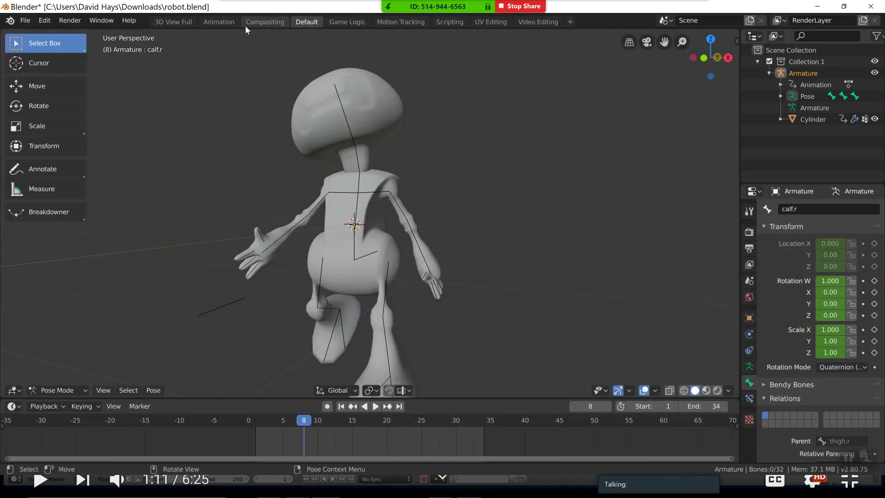
left_click(272, 22)
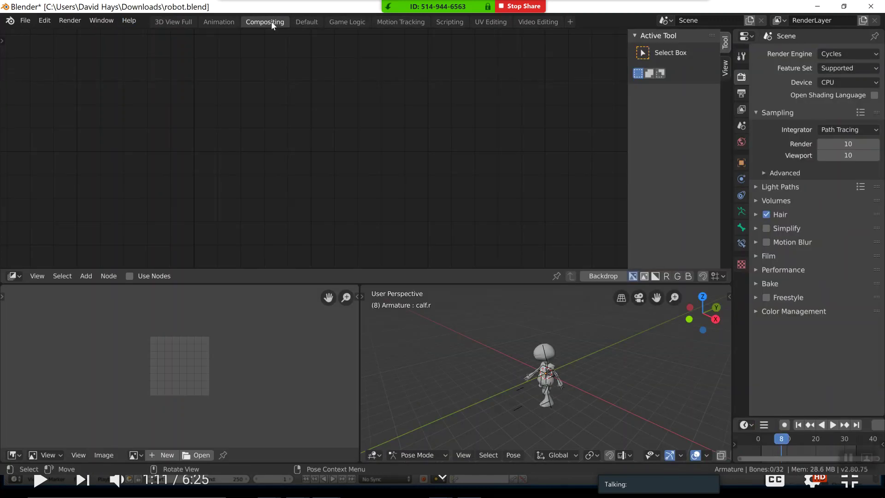
left_click(307, 22)
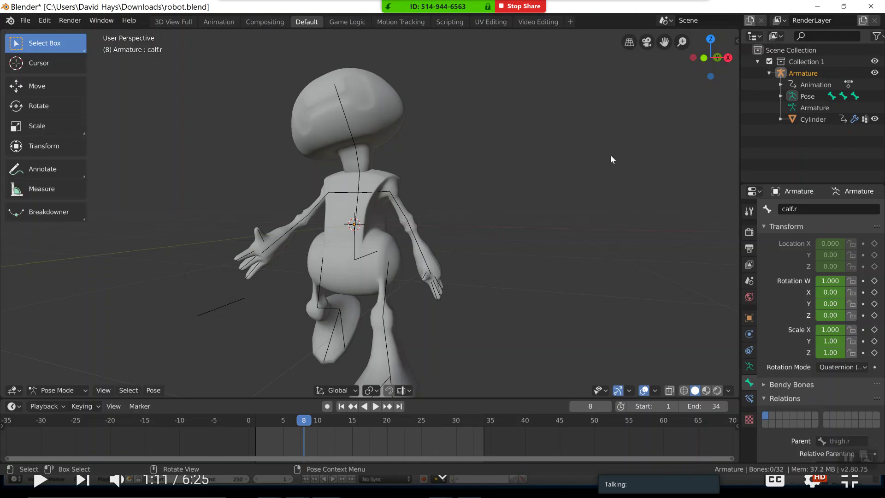
key("alt+Tab")
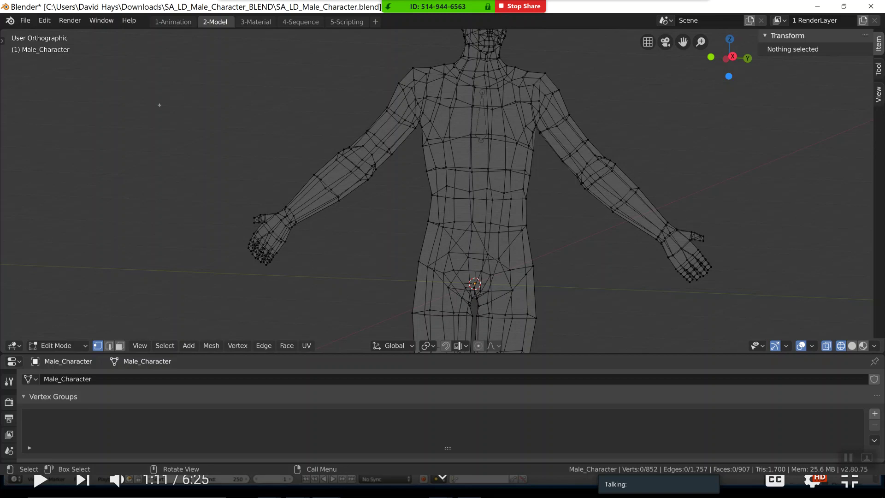
- Add a General Layout workspace to the male character file and frame the whole figure from the front
left_click(375, 22)
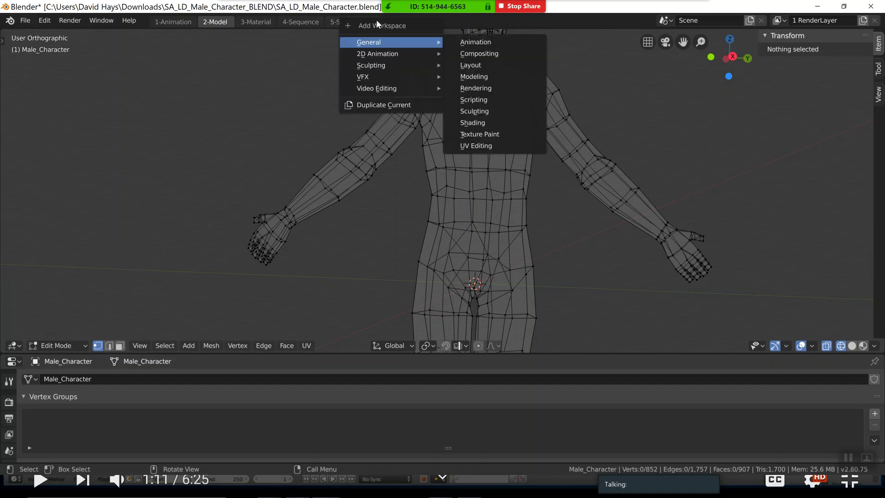
left_click(494, 67)
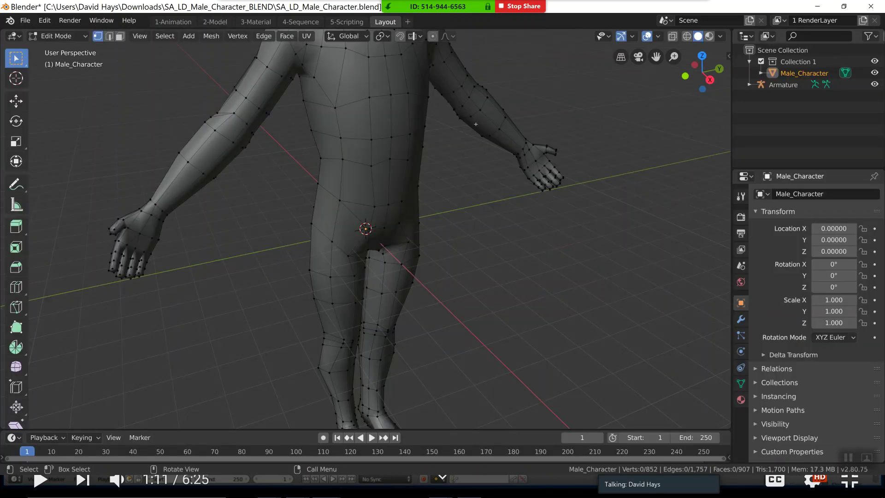
scroll(474, 123, "down", 3)
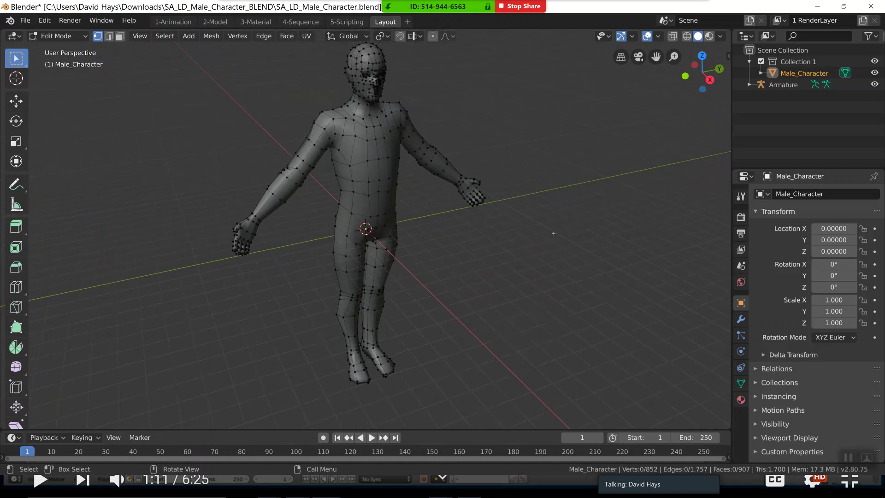
scroll(535, 234, "down", 1)
mouse_move(525, 235)
middle_mouse_down()
mouse_move(485, 224)
mouse_move(520, 223)
middle_mouse_up()
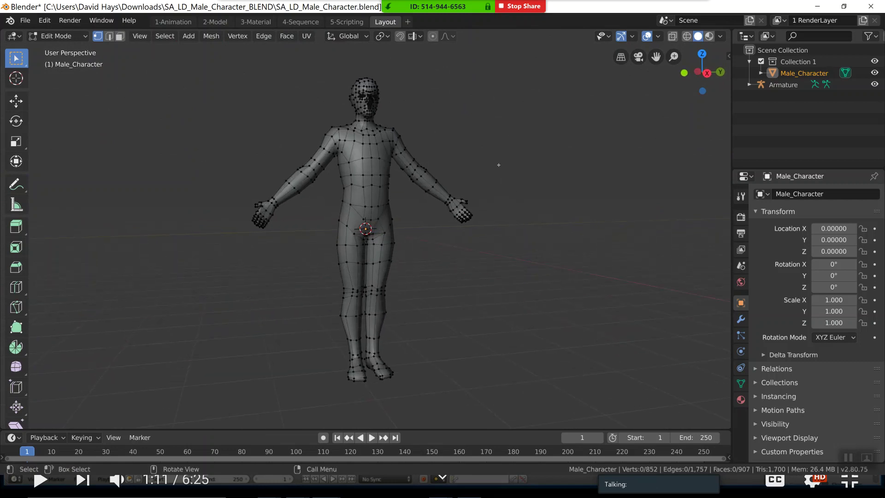
- Place the 3D cursor in the empty space beside the character and return to the Select Box tool
left_click(16, 78)
left_click(212, 159)
left_click(16, 58)
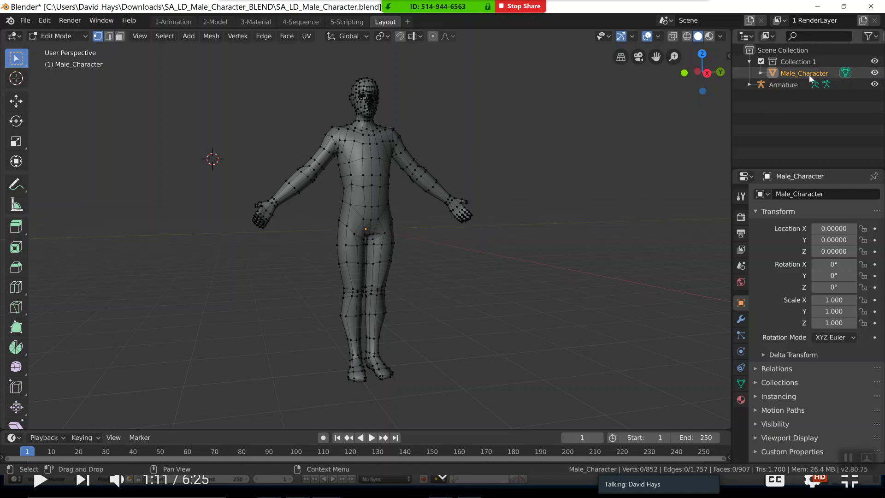
- Select the Armature object and turn on X-ray to show its bone through the character's chest
left_click(777, 84)
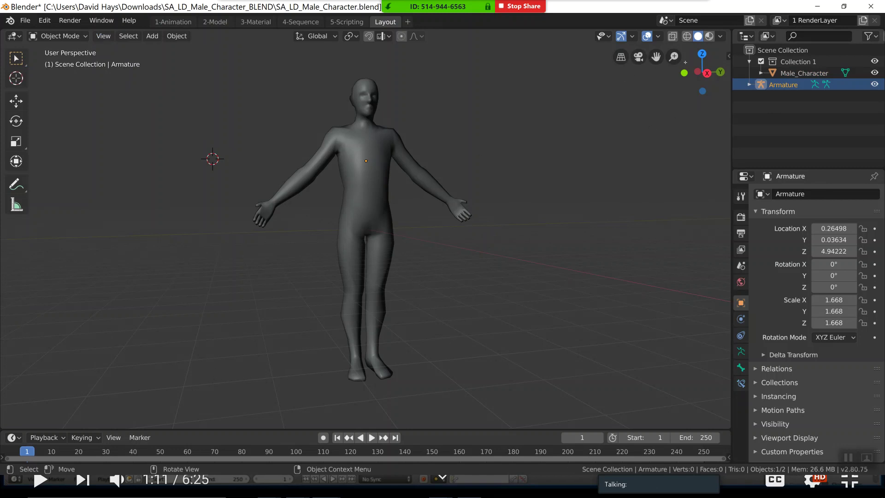
left_click(673, 37)
middle_click_drag(433, 224, 421, 225)
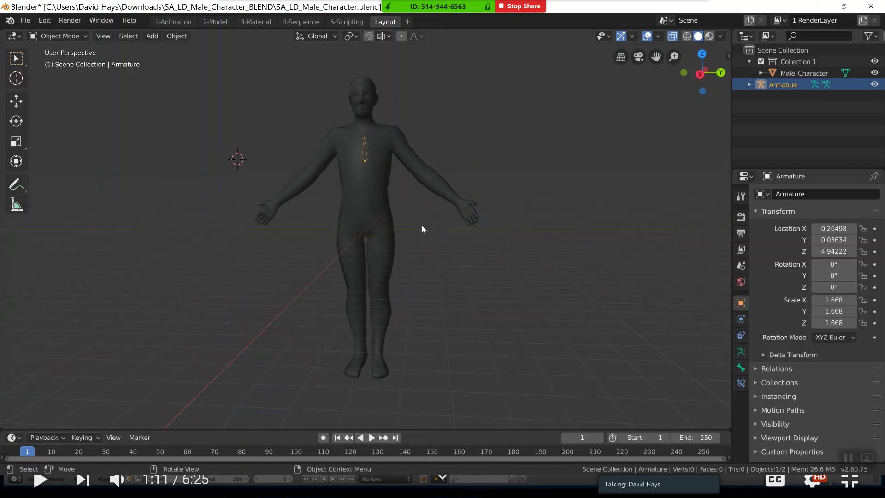
scroll(422, 229, "up", 2)
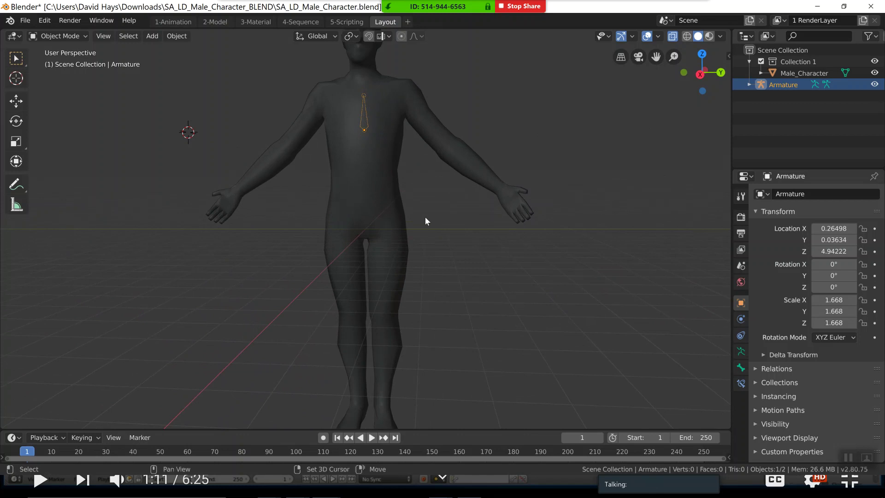
middle_click_drag(427, 223, 431, 303, "shift")
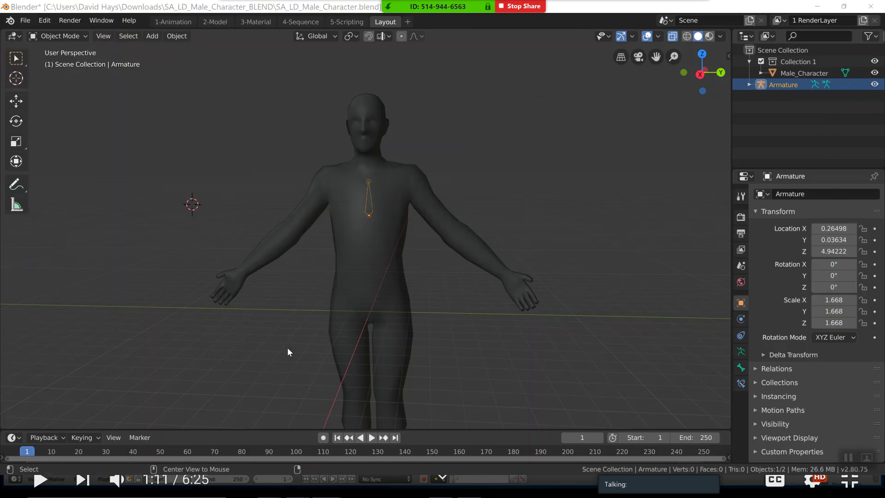
- Switch to the Rigging People tutorial video, watch the armature display part and pause it at 1:29
key("alt+Tab")
key("Tab")
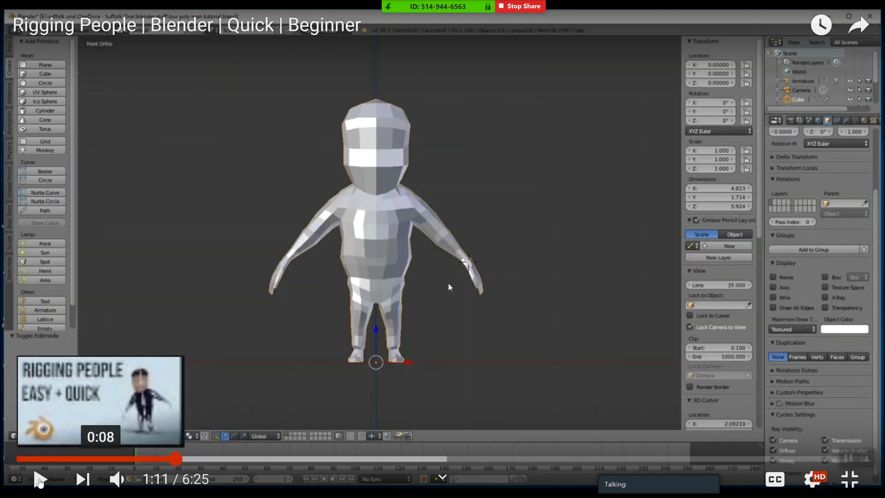
left_click(41, 481)
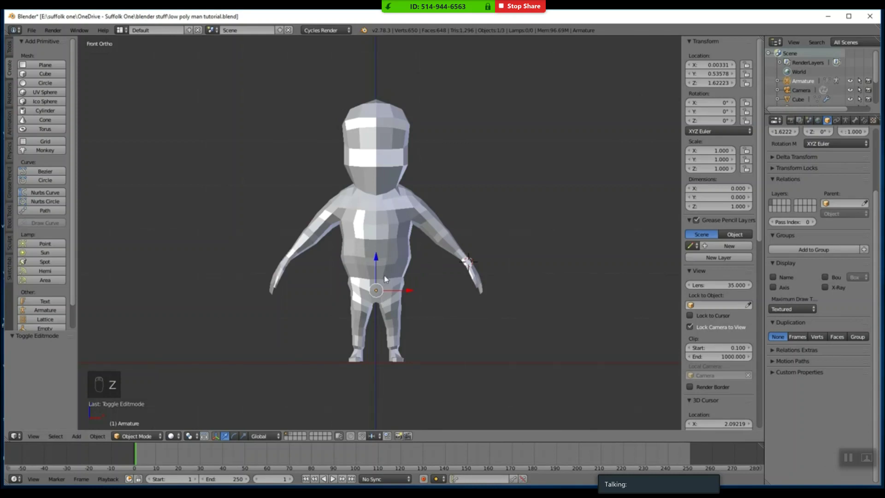
left_click(846, 121)
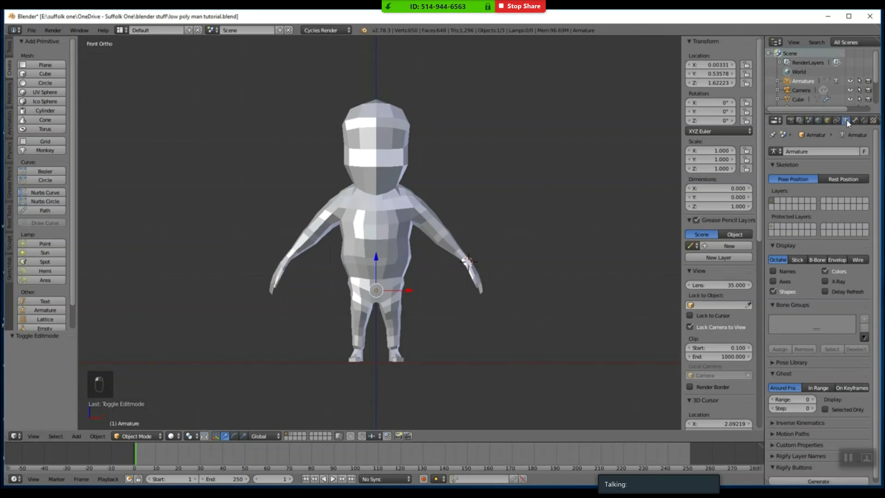
mouse_move(123, 403)
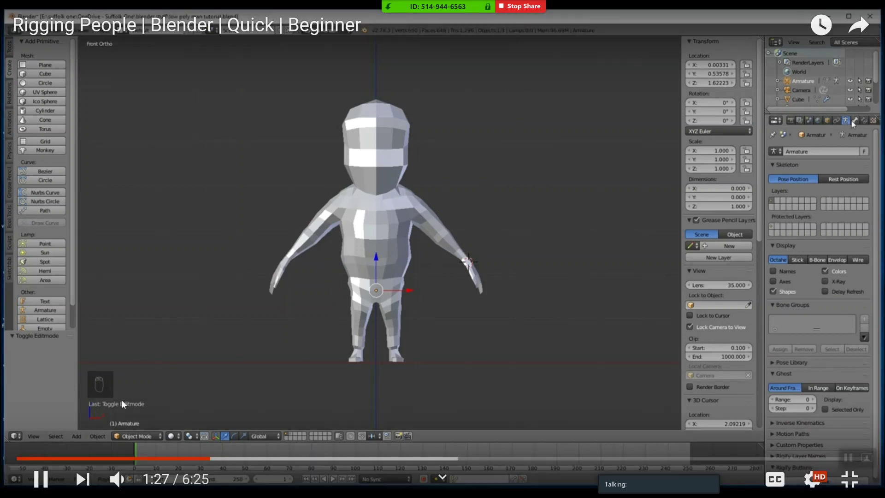
left_click(39, 480)
mouse_move(83, 480)
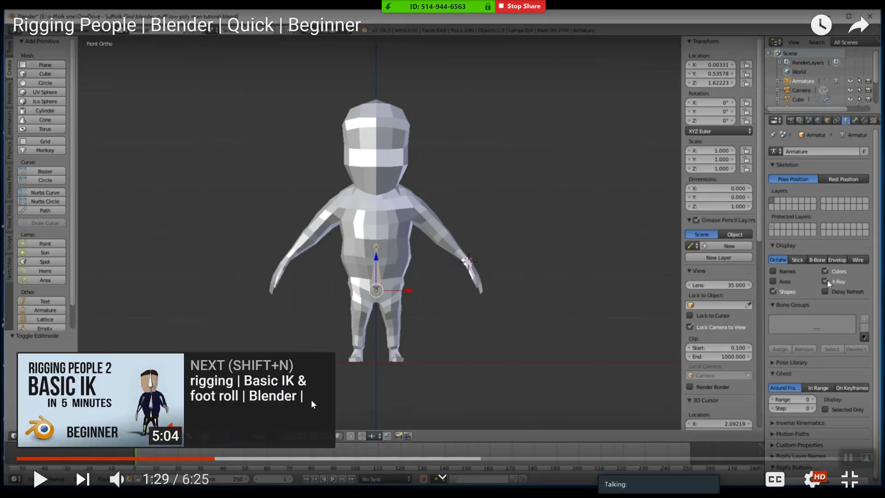
- Switch back to Blender and examine the armature data settings, expanding Bone Groups, Pose Library and Motion Paths
key("alt+Tab")
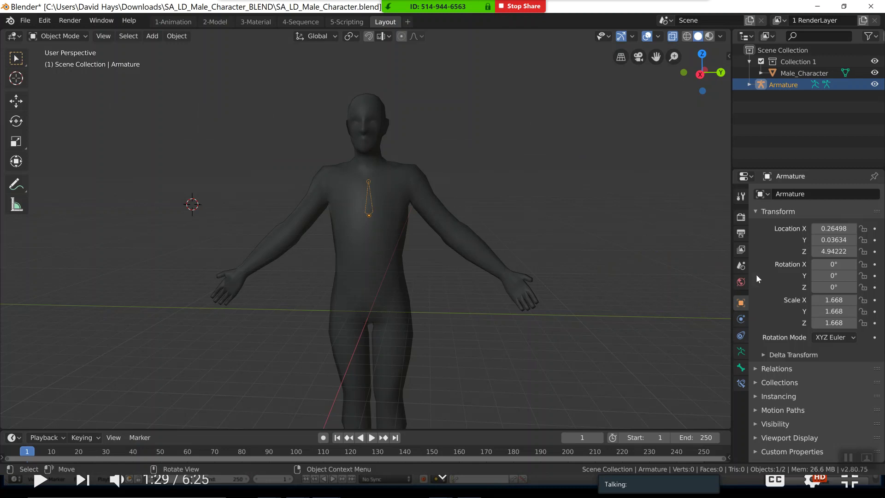
left_click(741, 352)
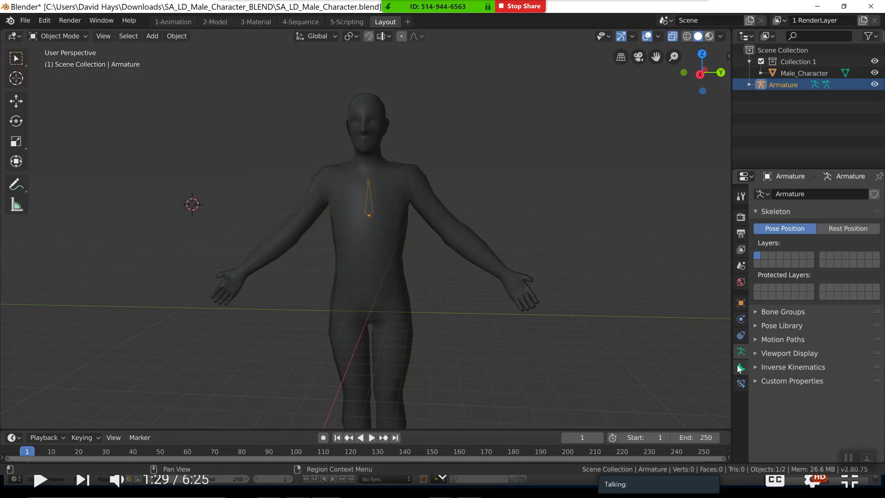
left_click(755, 312)
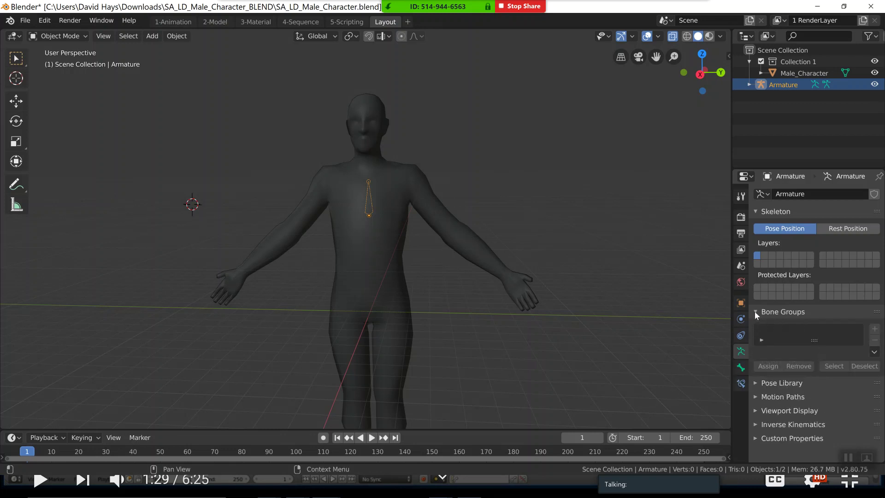
left_click(755, 383)
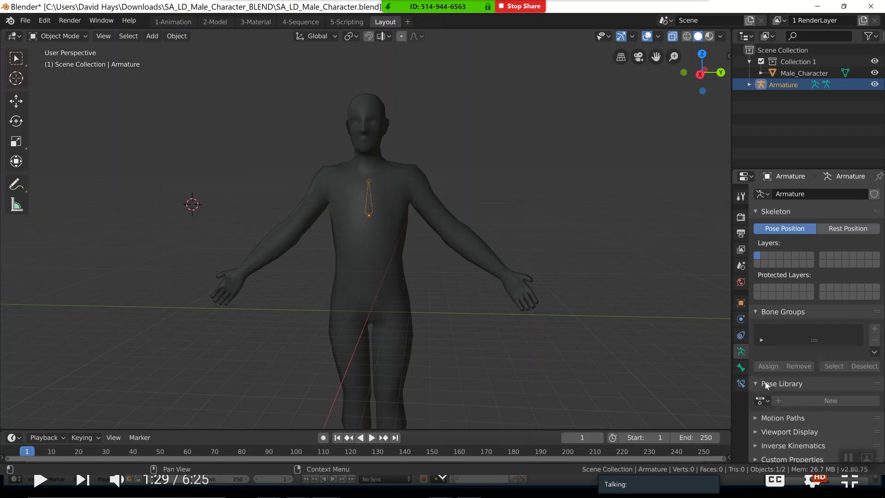
left_click(756, 414)
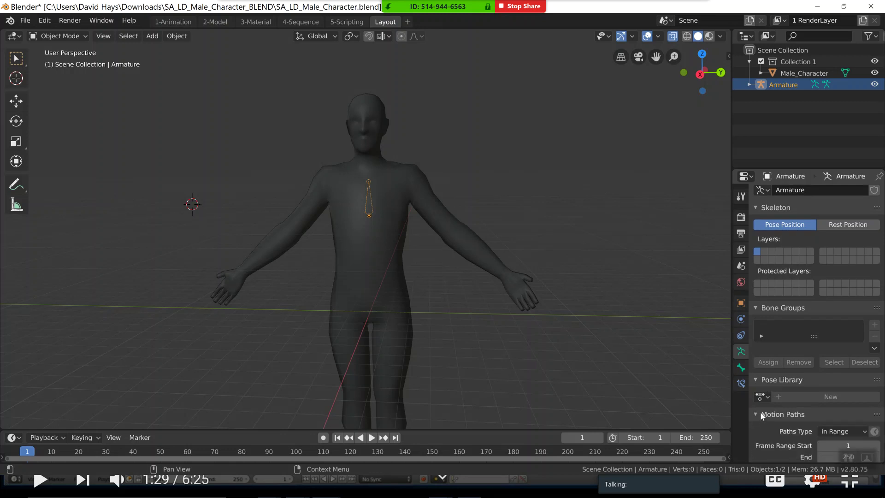
scroll(762, 409, "down", 2)
scroll(769, 408, "down", 3)
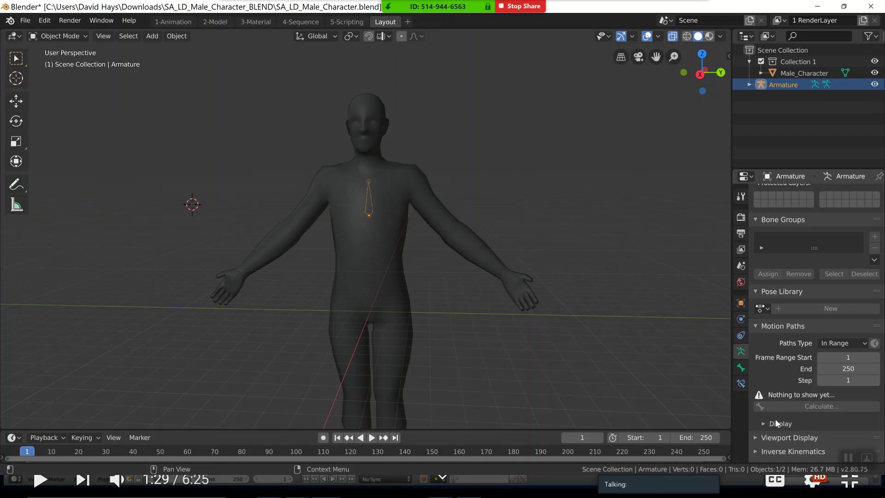
scroll(776, 429, "down", 1)
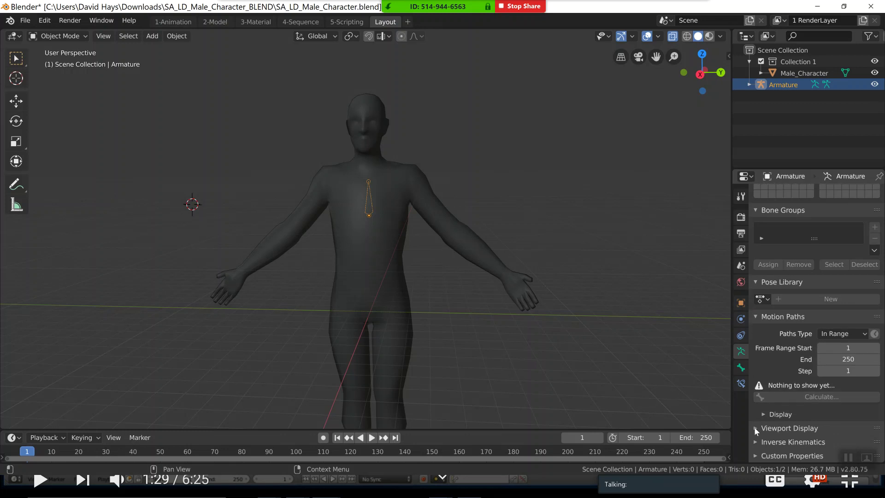
- Expand the armature's Viewport Display, Inverse Kinematics and Custom Properties sections and examine their options
left_click(756, 428)
scroll(783, 414, "down", 2)
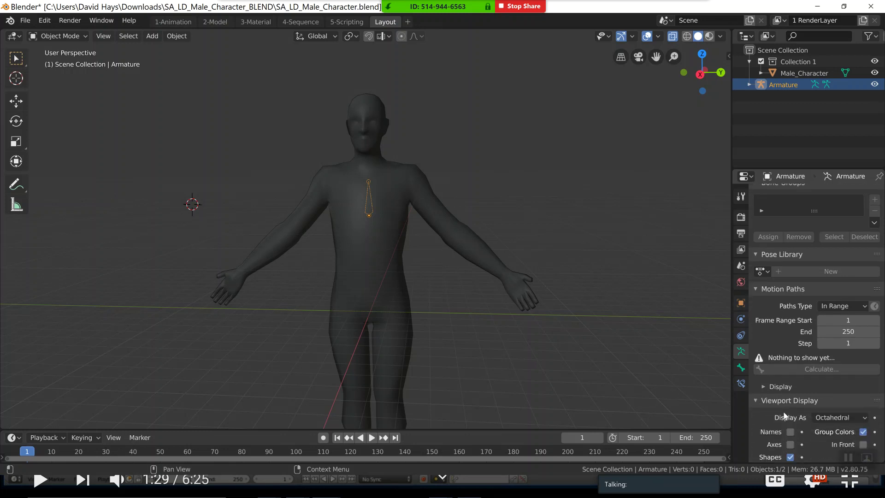
scroll(784, 413, "down", 2)
scroll(786, 415, "down", 1)
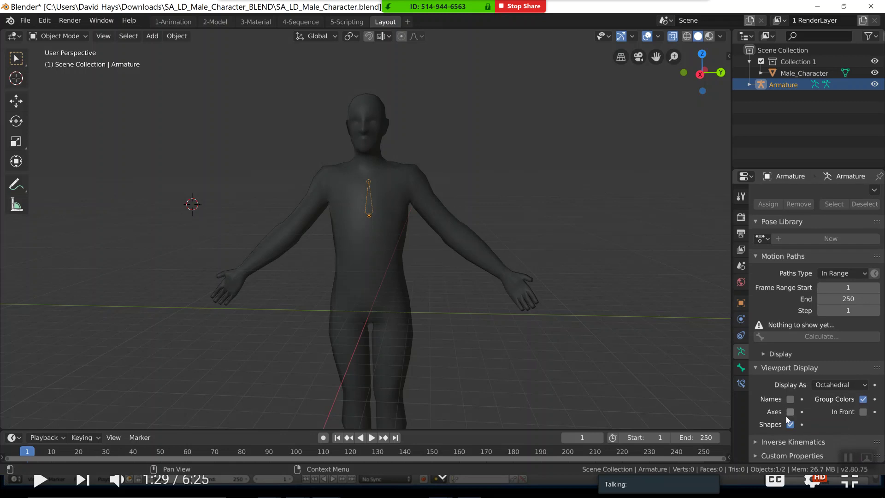
left_click(754, 443)
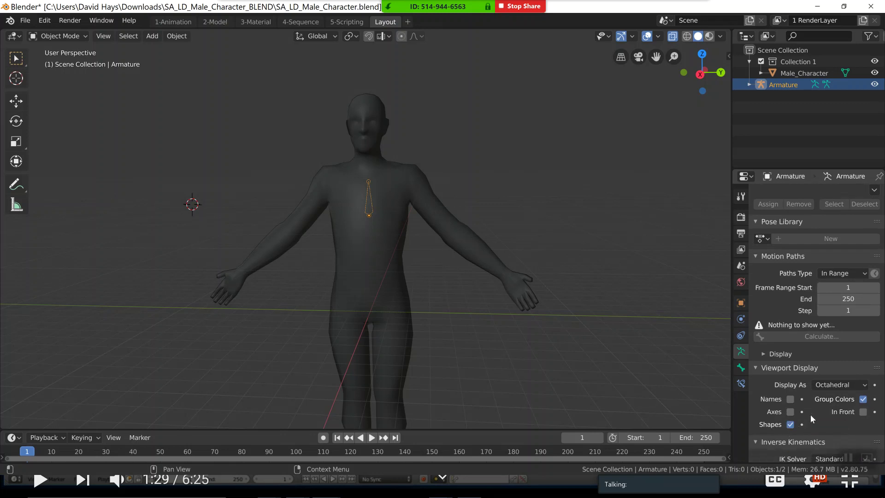
scroll(802, 413, "down", 1)
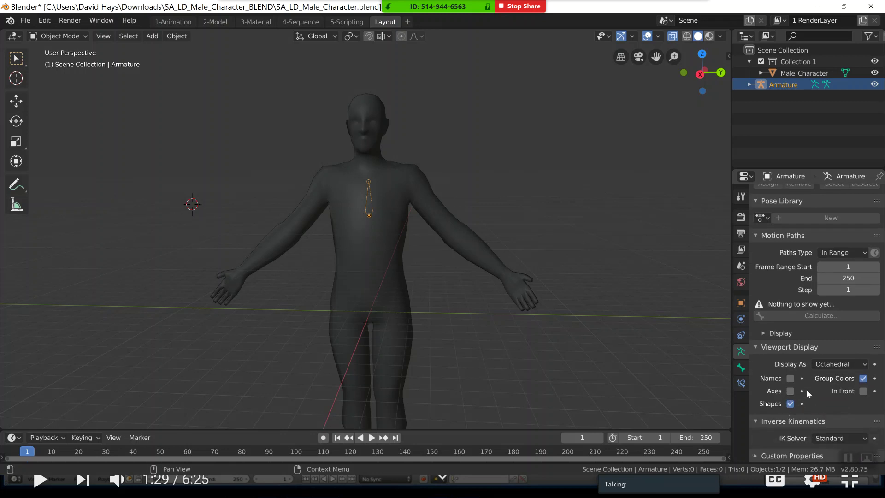
left_click(755, 456)
scroll(786, 390, "down", 1)
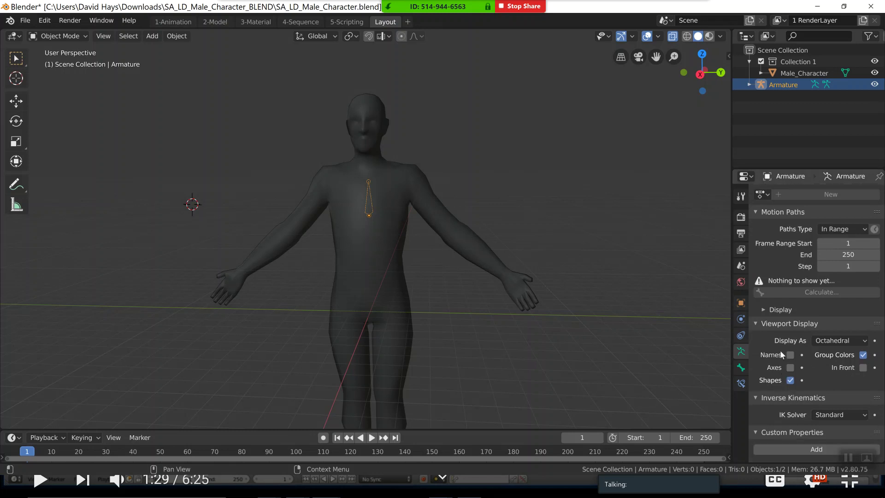
- Review the upper armature settings, recheck the display options in the paused tutorial video, and return to Blender's Skeleton settings
scroll(796, 278, "up", 4)
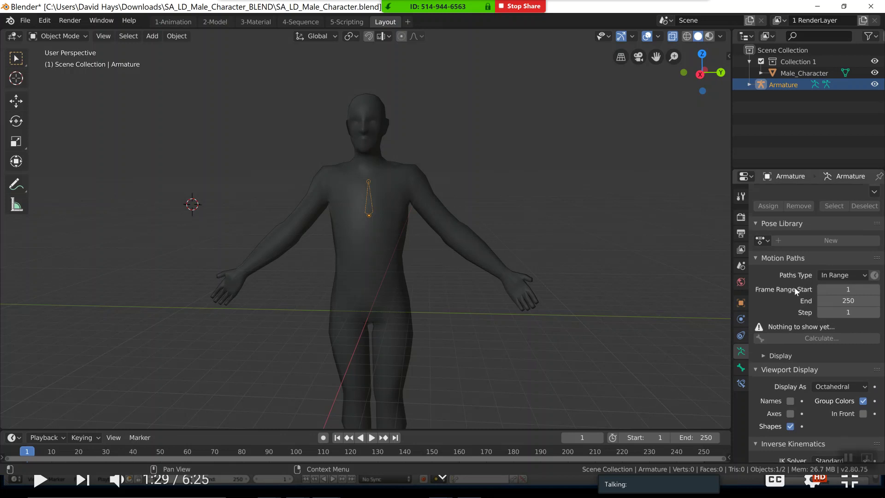
scroll(795, 289, "up", 4)
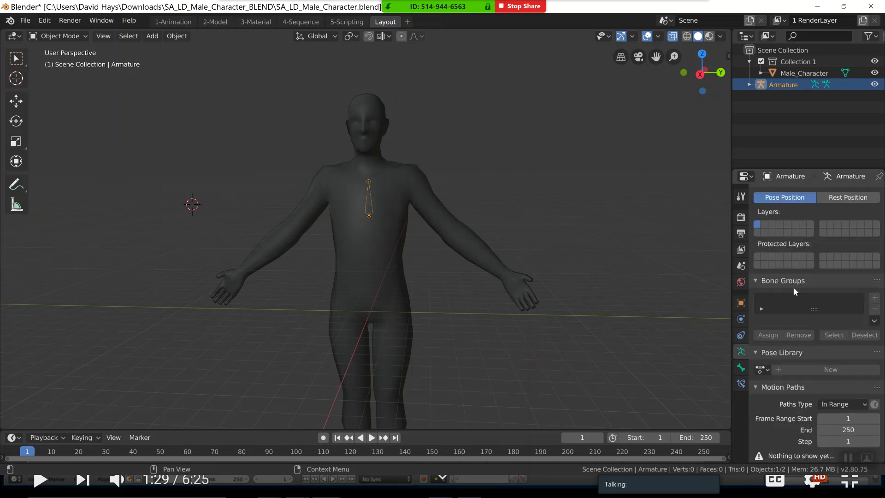
scroll(790, 295, "up", 1)
key("alt+Tab")
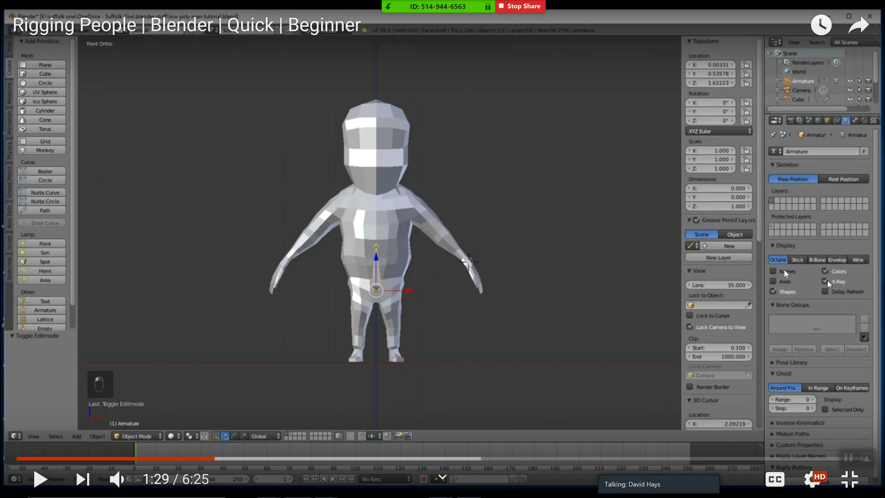
key("alt+Tab")
scroll(802, 277, "up", 2)
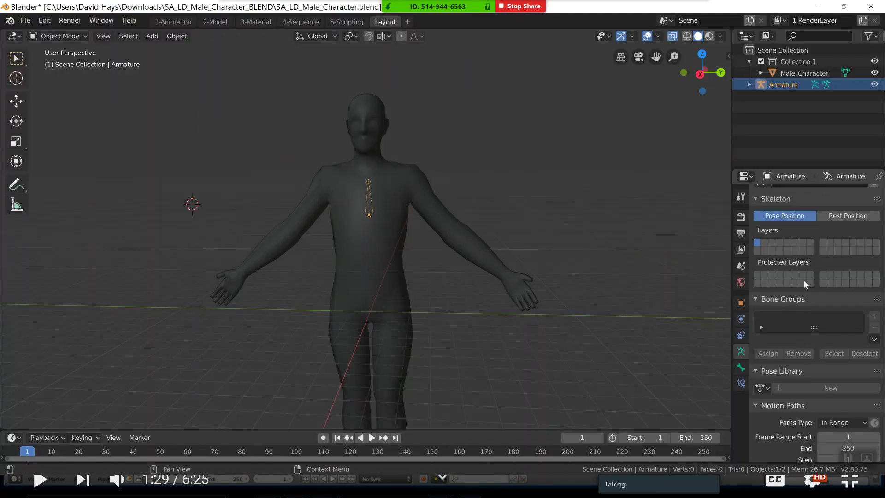
- Enable the In Front option in the armature's Viewport Display settings
scroll(795, 248, "up", 1)
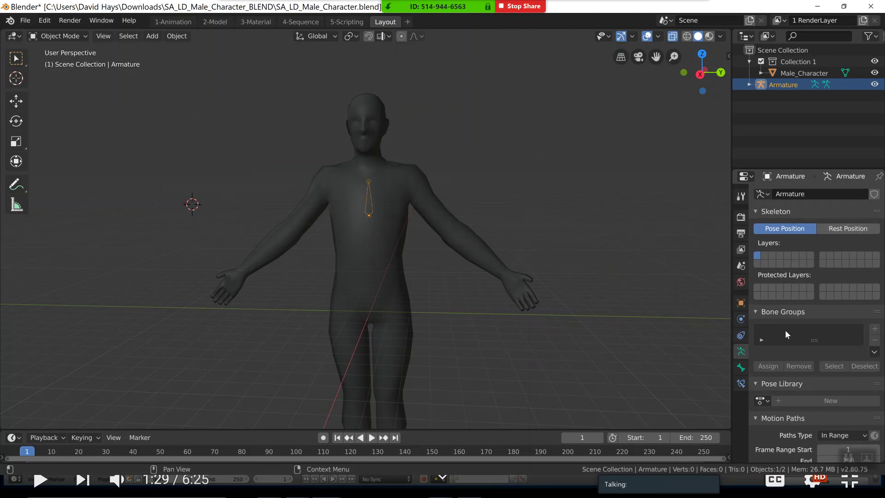
scroll(792, 338, "down", 1)
scroll(795, 332, "down", 3)
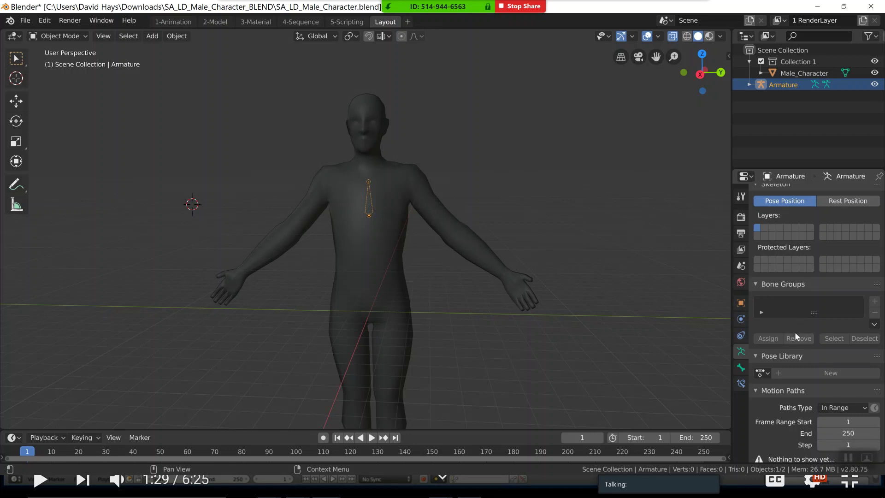
left_click(755, 348)
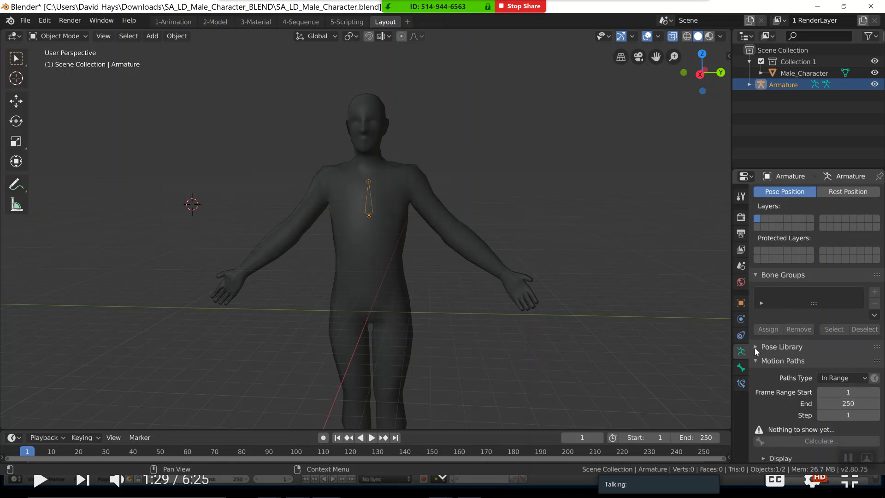
left_click(761, 347)
scroll(793, 343, "down", 2)
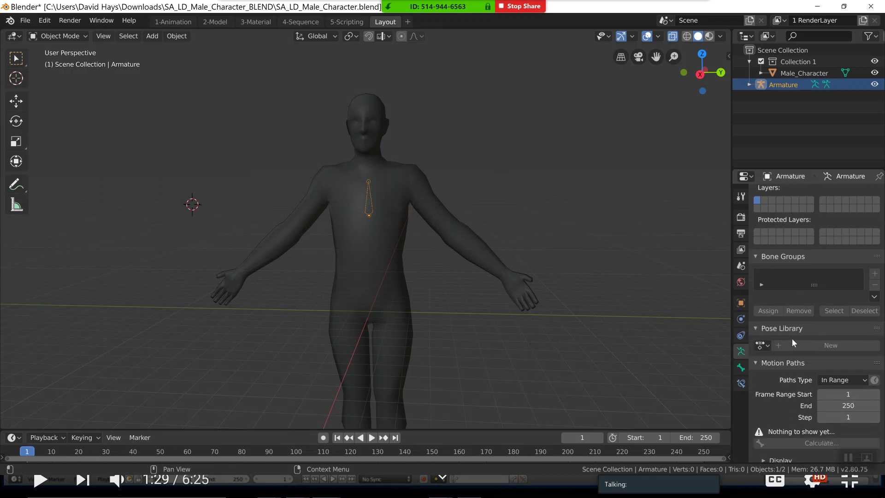
scroll(809, 319, "down", 4)
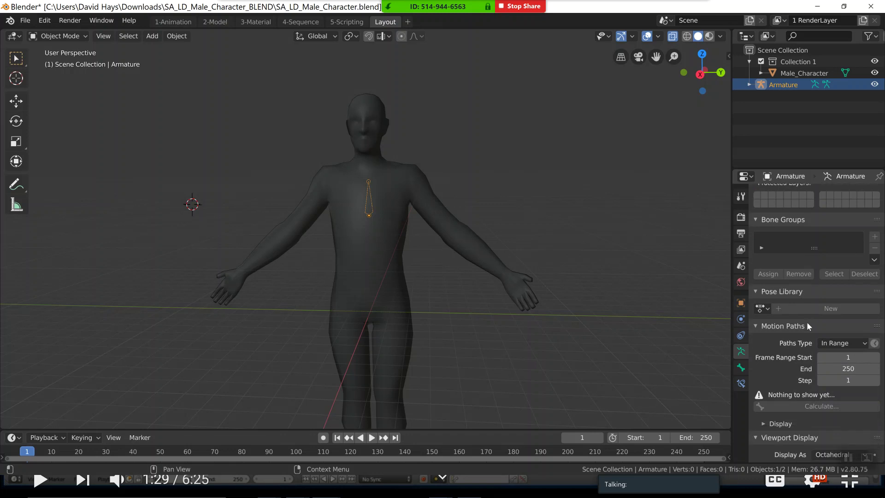
scroll(801, 327, "down", 8)
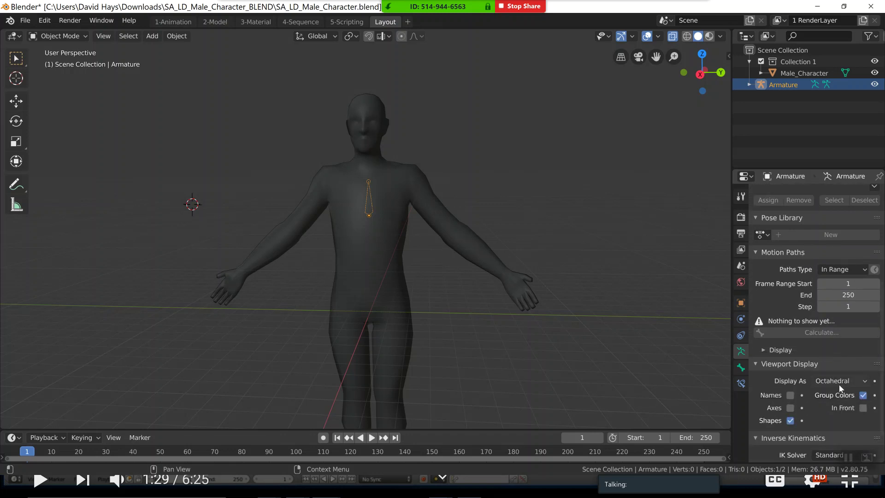
scroll(838, 389, "down", 1)
scroll(838, 389, "down", 2)
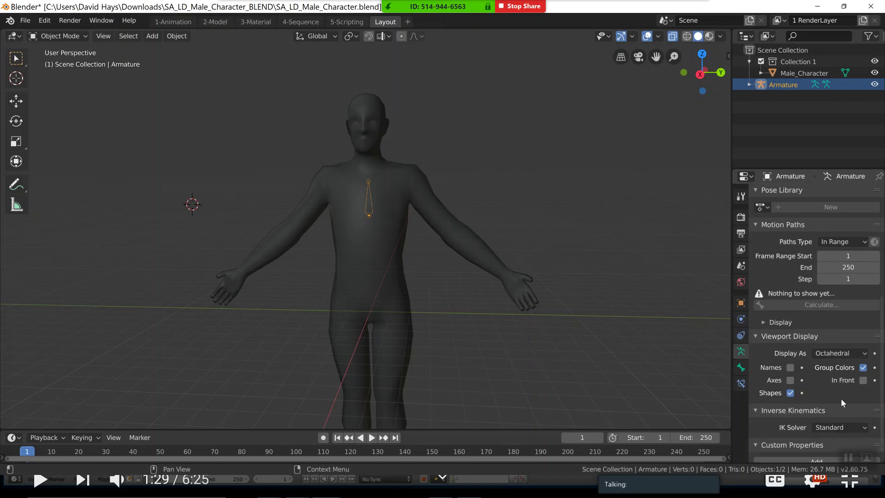
left_click(863, 381)
scroll(804, 315, "down", 1)
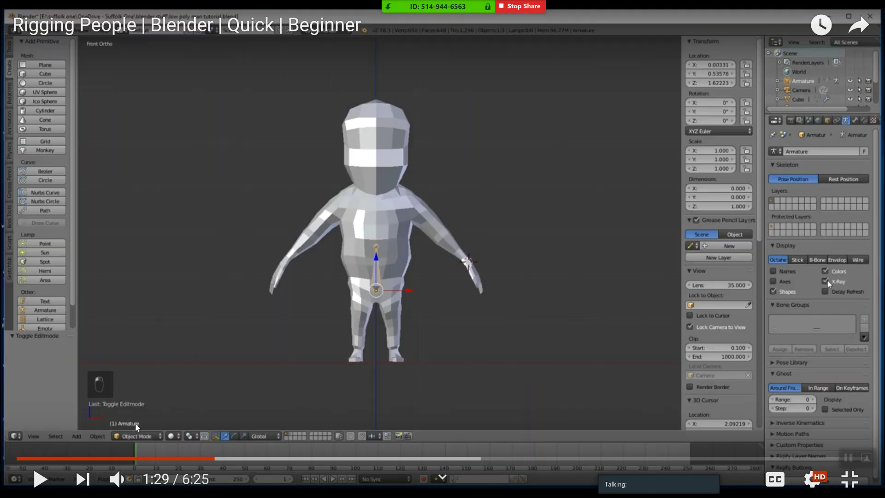
- Watch the tutorial's spine and head bone extrusion, pause it at 1:55, and switch back to Blender
left_click(38, 480)
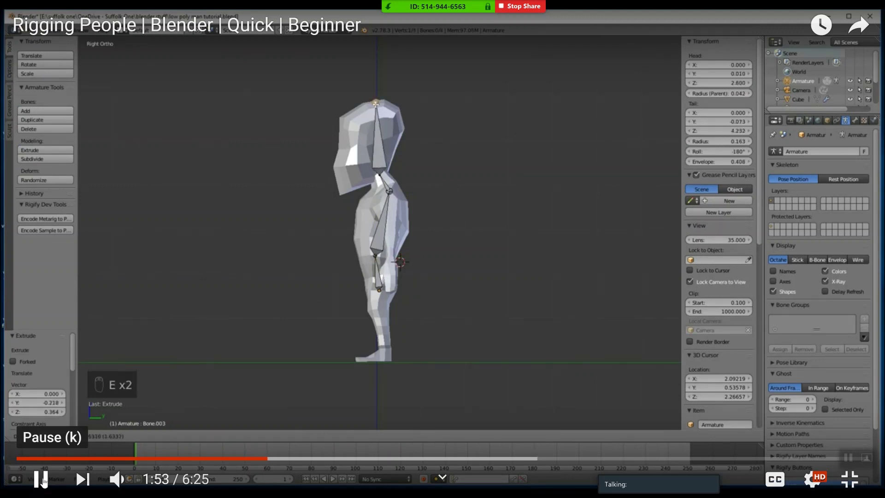
left_click(42, 480)
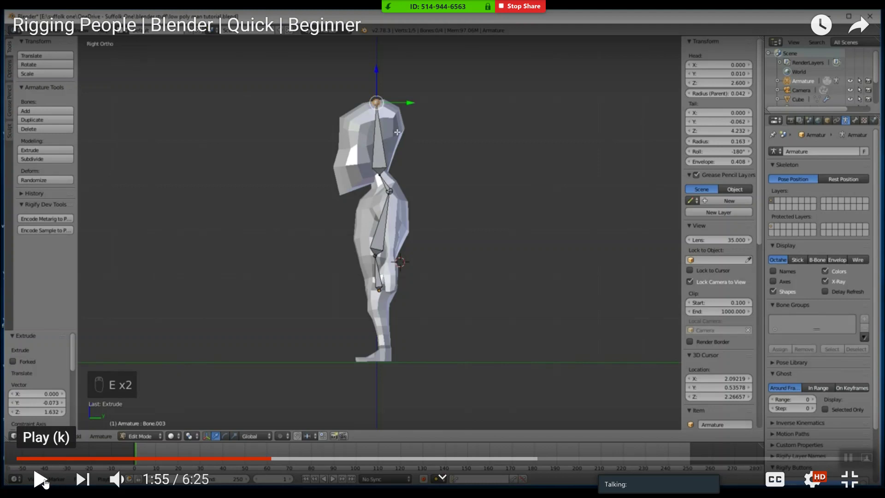
key("alt+Tab")
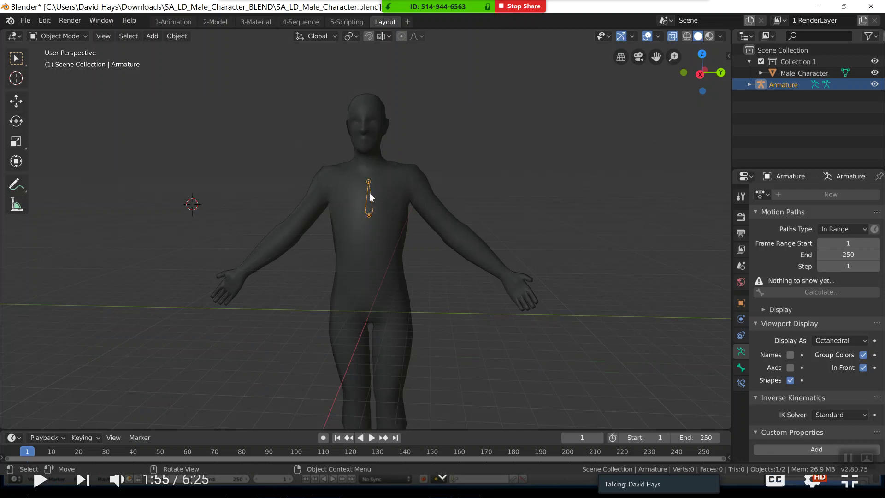
key("g")
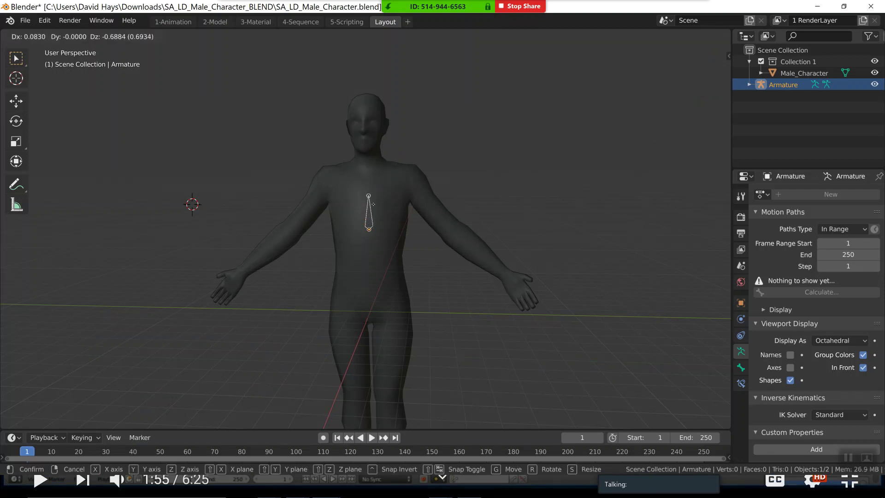
right_click(373, 204)
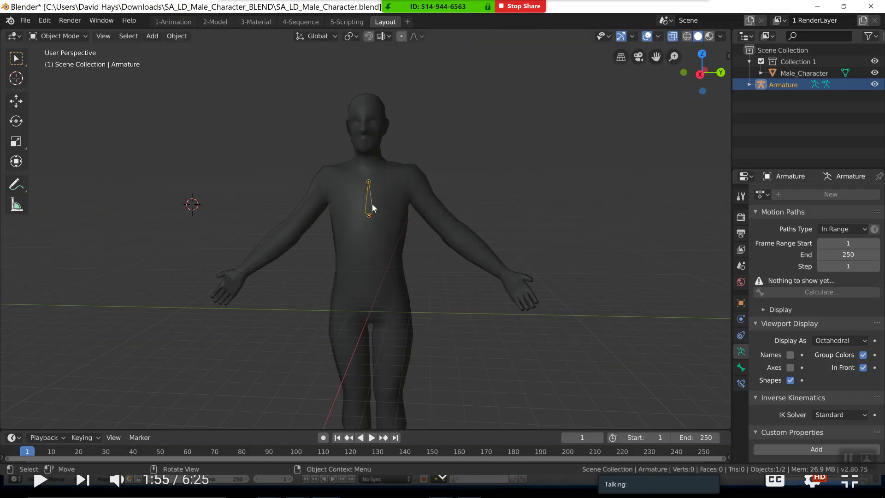
left_click(369, 180)
key("Tab")
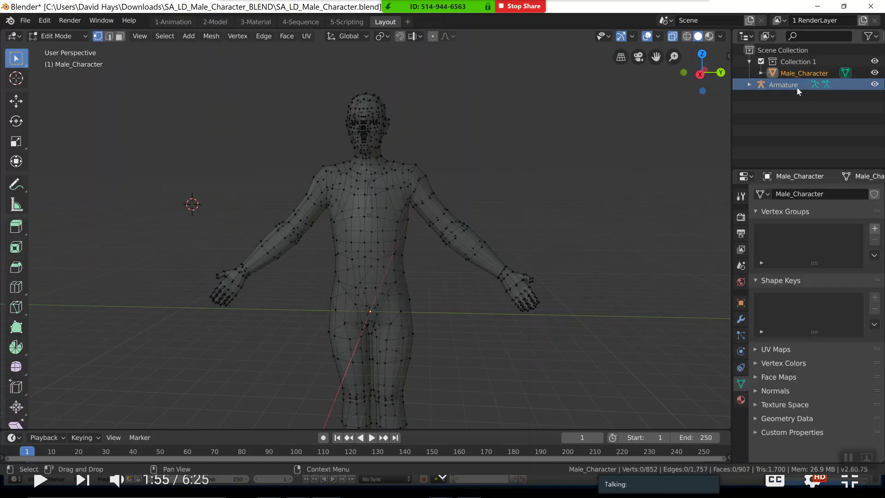
- Open the armature in Edit Mode and select the upper joint of the chest bone
left_click(750, 84)
left_click(793, 96)
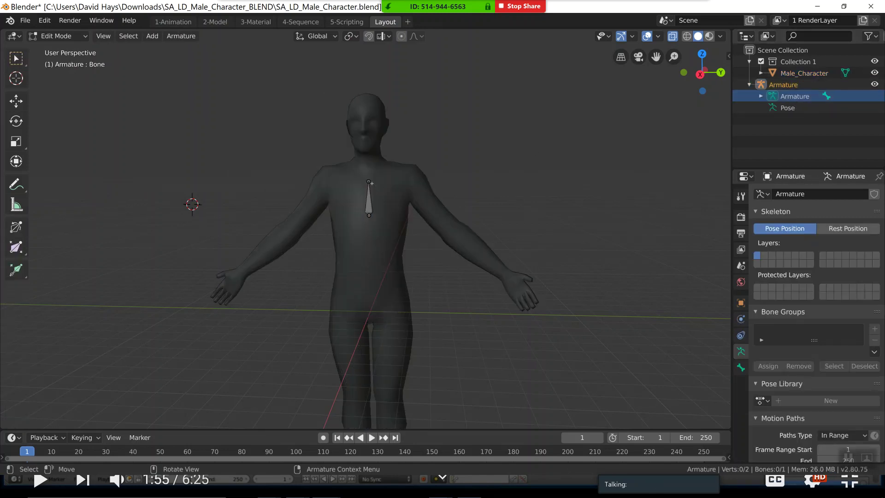
right_click(369, 181)
scroll(375, 179, "up", 4)
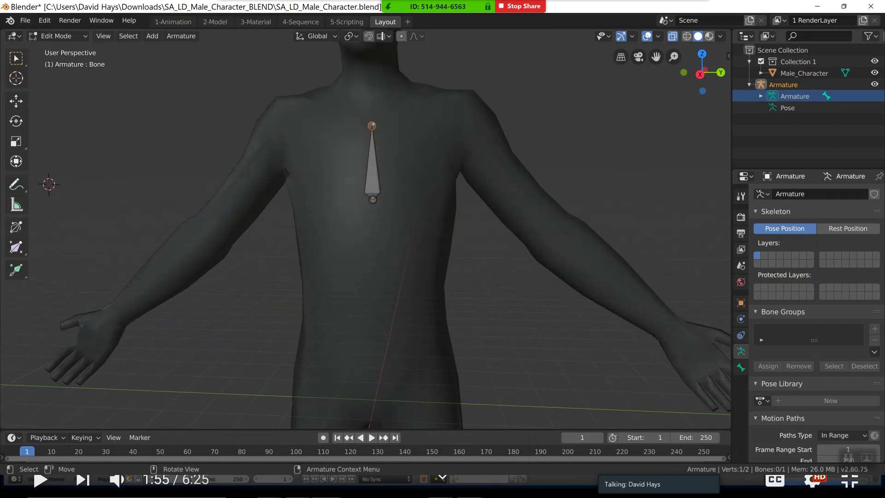
key("g")
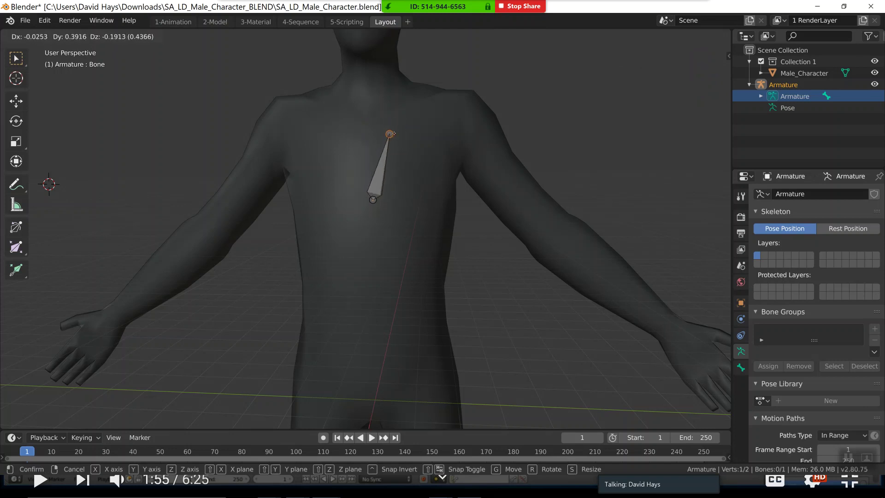
key("Escape")
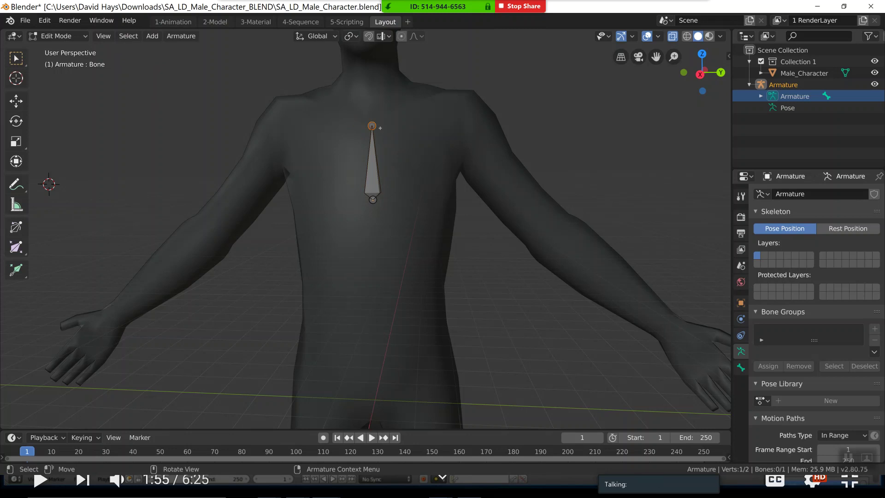
- Extrude three connected bones from the chest bone's upper joint to the shoulder, elbow and wrist of the arm on the +Y side
key("e")
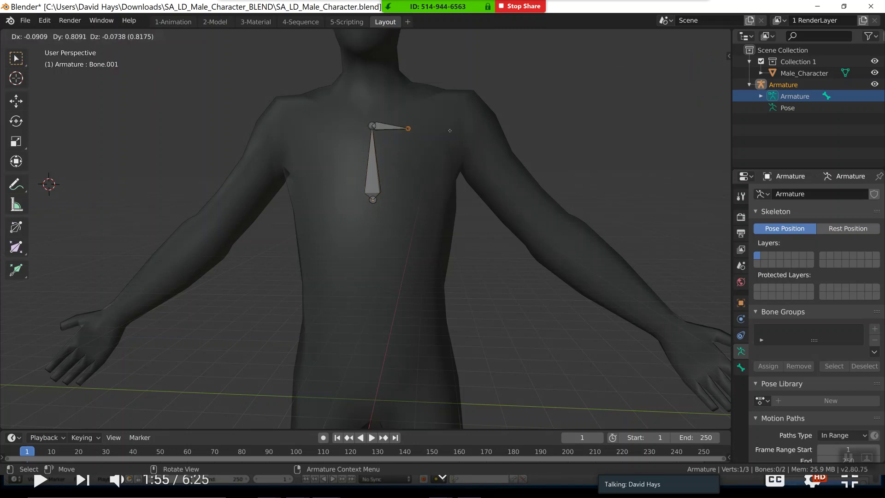
left_click(479, 133)
key("e")
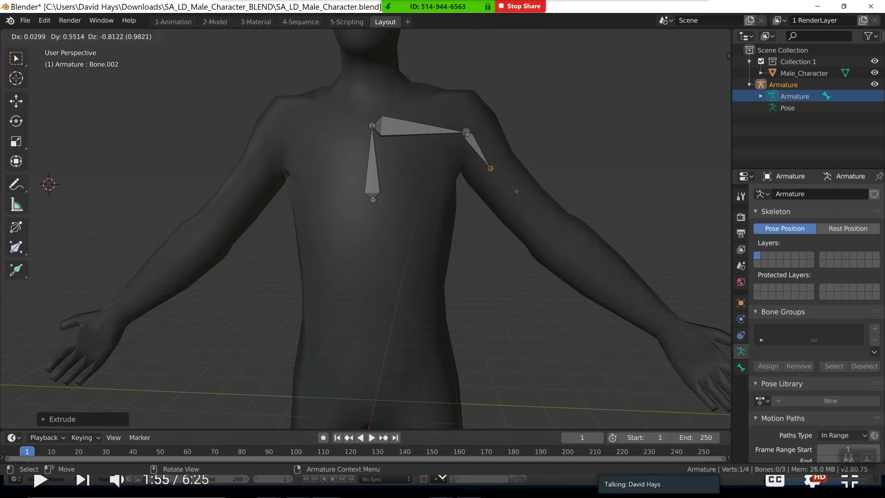
left_click(551, 218)
key("e")
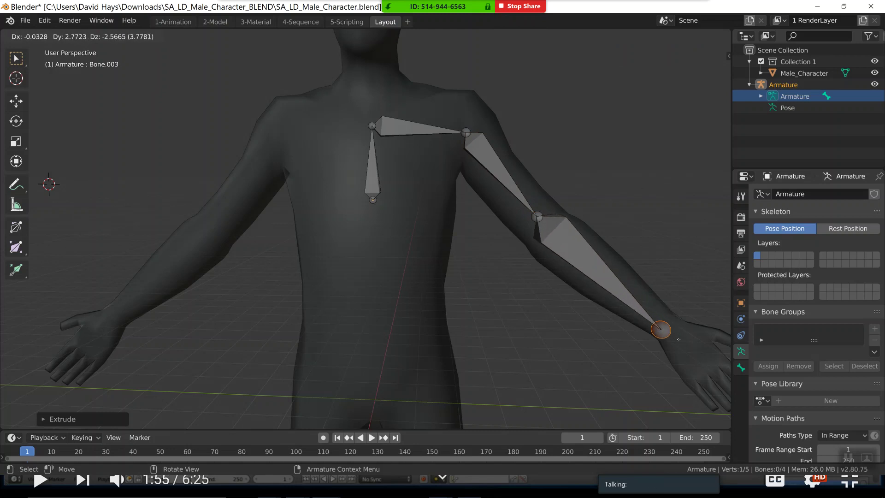
left_click(676, 324)
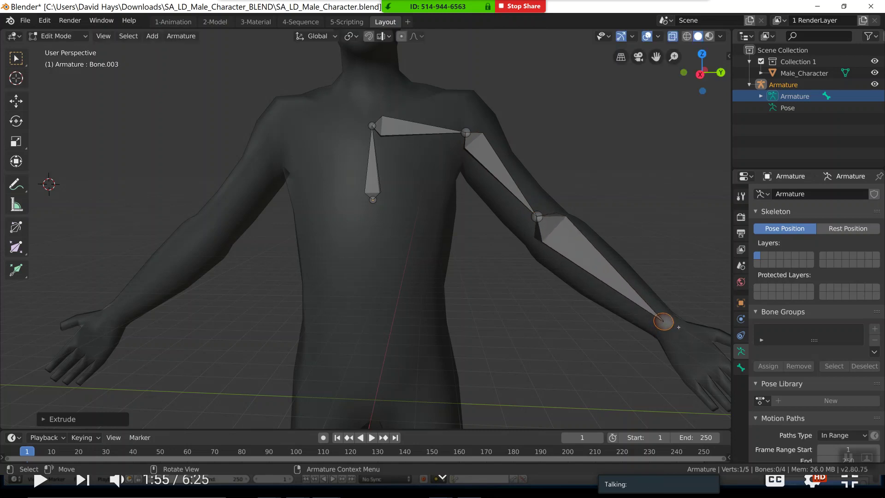
- Extrude a hand bone from the wrist joint to the middle of the palm
scroll(677, 318, "down", 1)
scroll(677, 318, "down", 2)
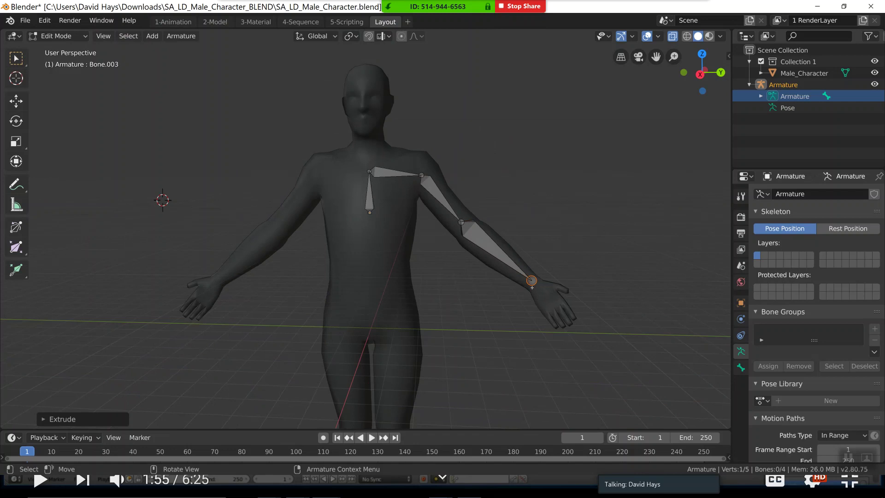
key("e")
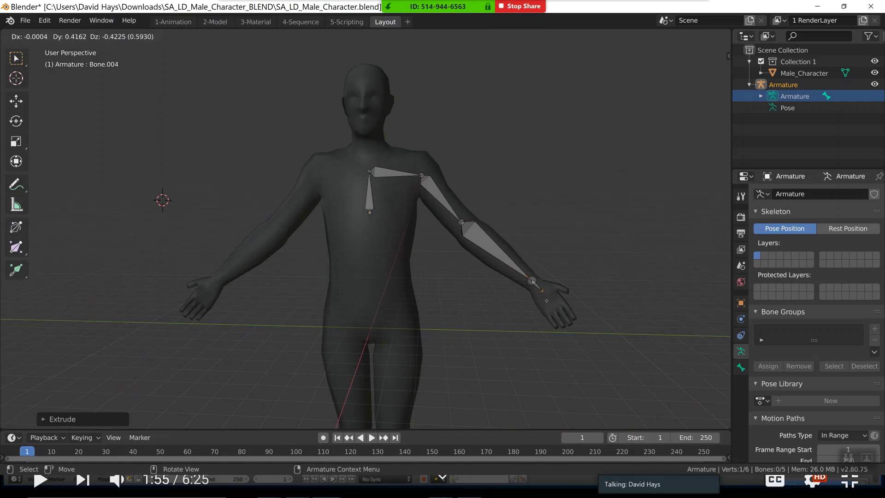
left_click(549, 306)
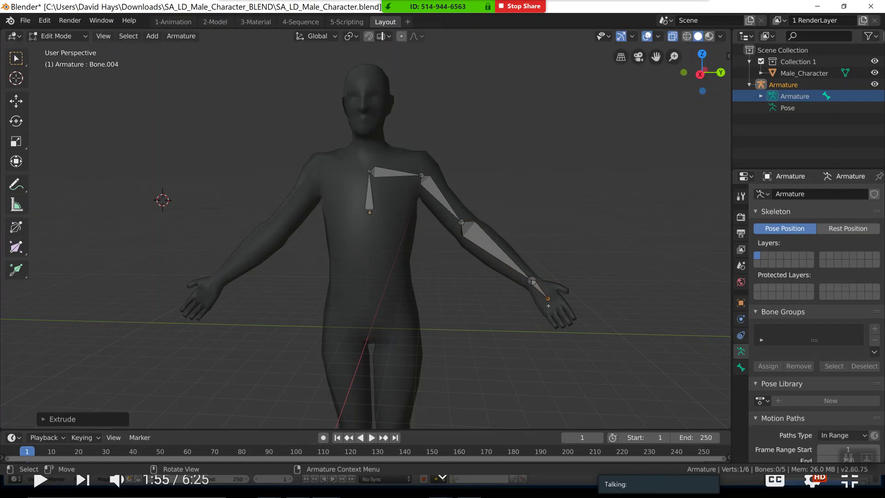
- Extrude two bones from the palm joint to the little finger's tip, aligning the joint between them with the finger's base
key("e")
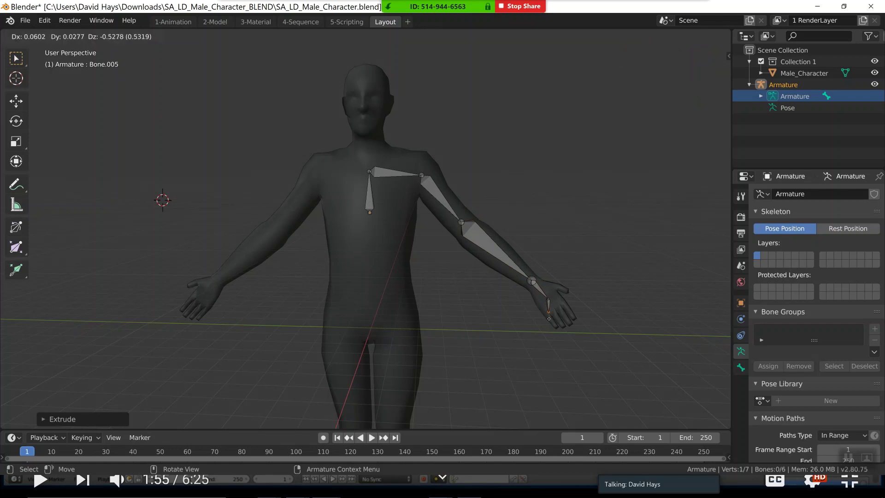
left_click(548, 317)
scroll(555, 318, "up", 4)
middle_click_drag(508, 305, 407, 235, "shift")
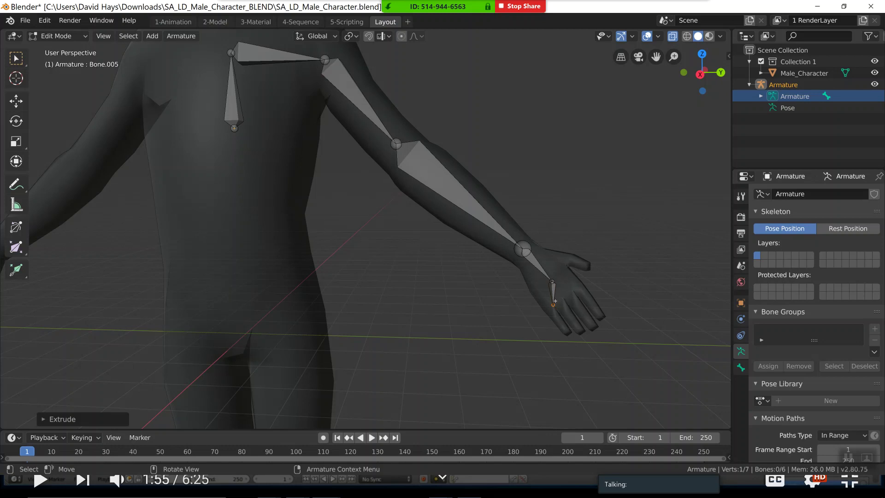
key("g")
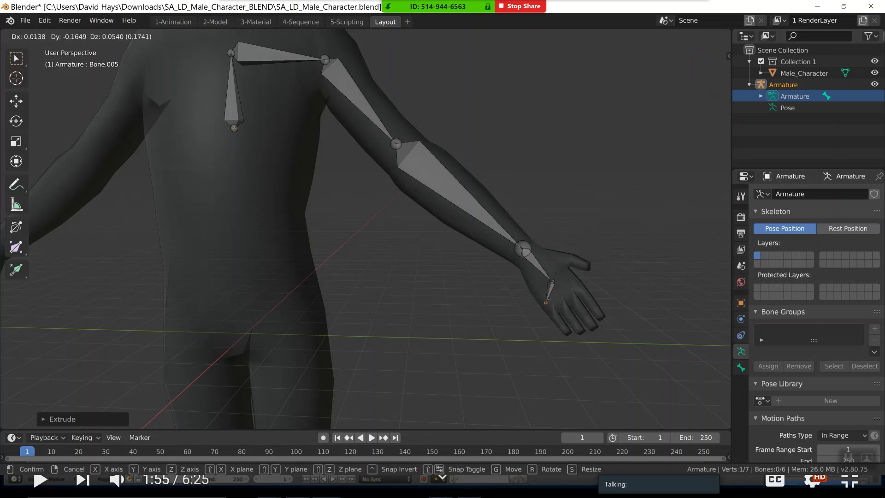
left_click(547, 302)
key("e")
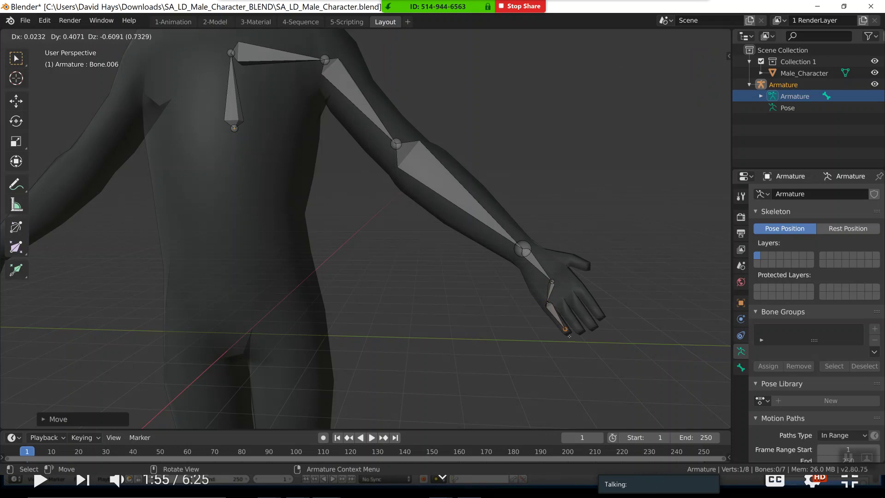
left_click(571, 337)
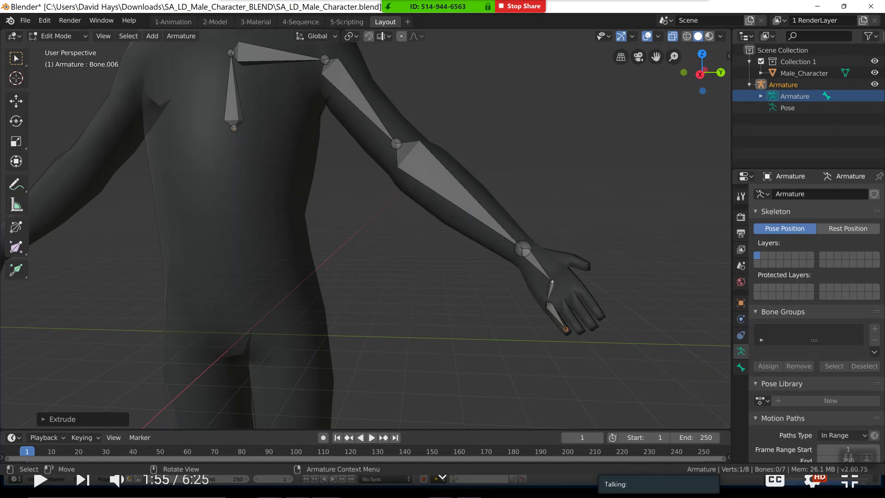
- Extrude two bones from the palm joint through the base of the ring finger to its tip
left_click(552, 283)
left_click(552, 282)
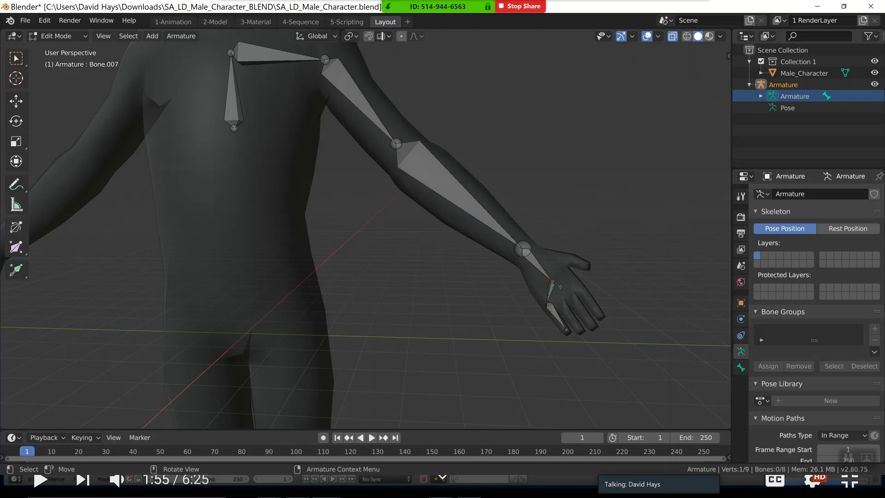
key("e")
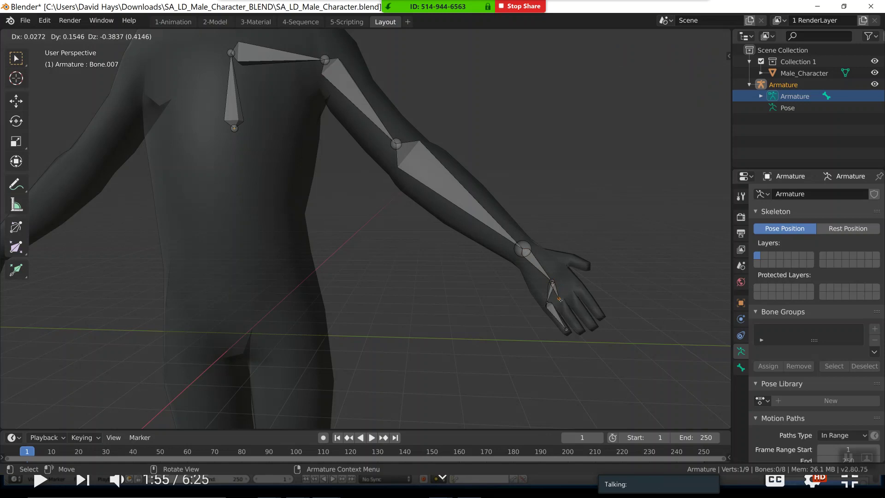
left_click(563, 305)
key("e")
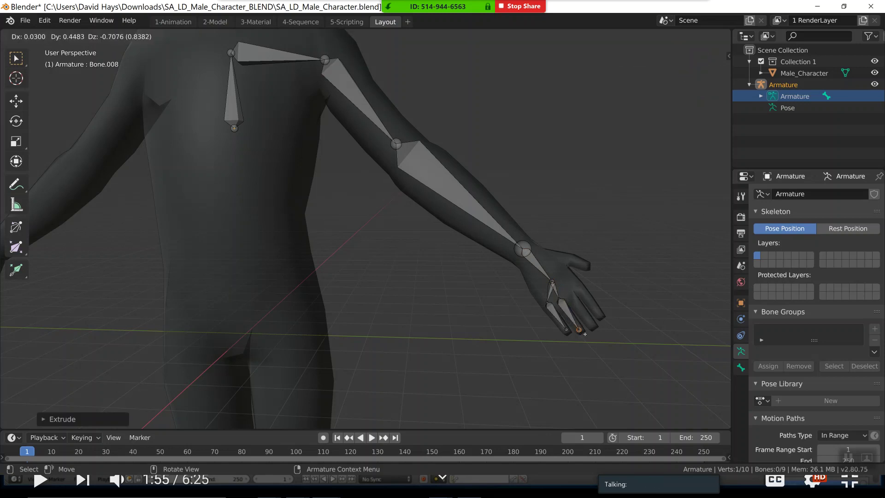
left_click(586, 334)
- Extrude two bones from the palm joint through the base of the middle finger to its tip
left_click(553, 285)
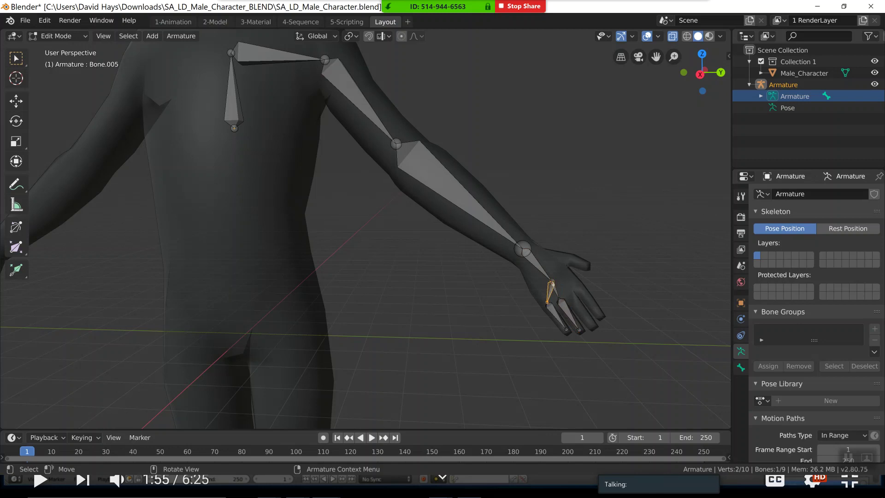
left_click(553, 281)
key("e")
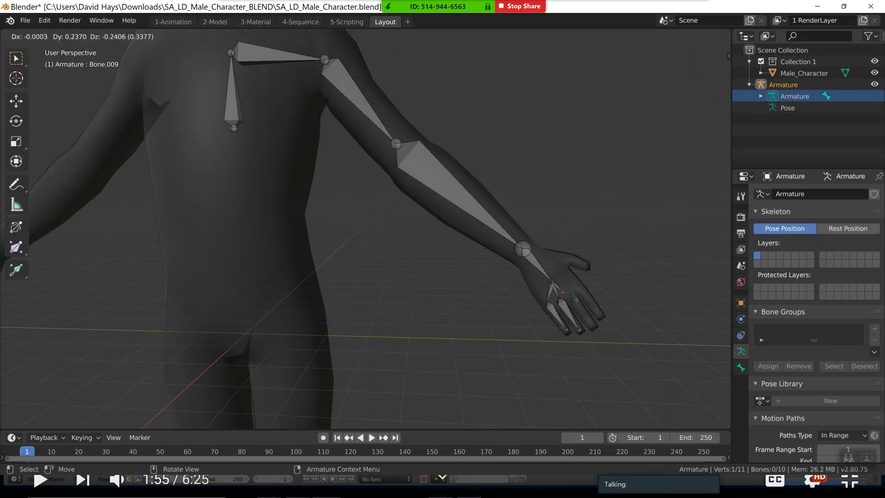
left_click(578, 300)
key("e")
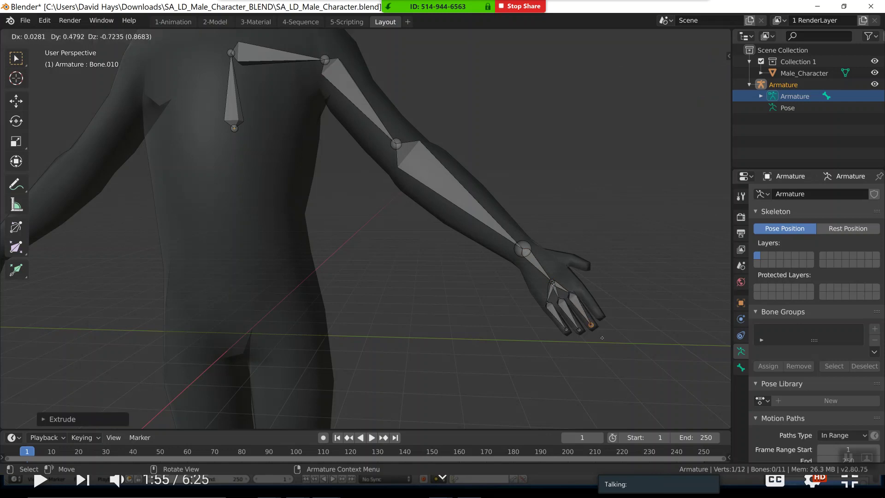
left_click(602, 338)
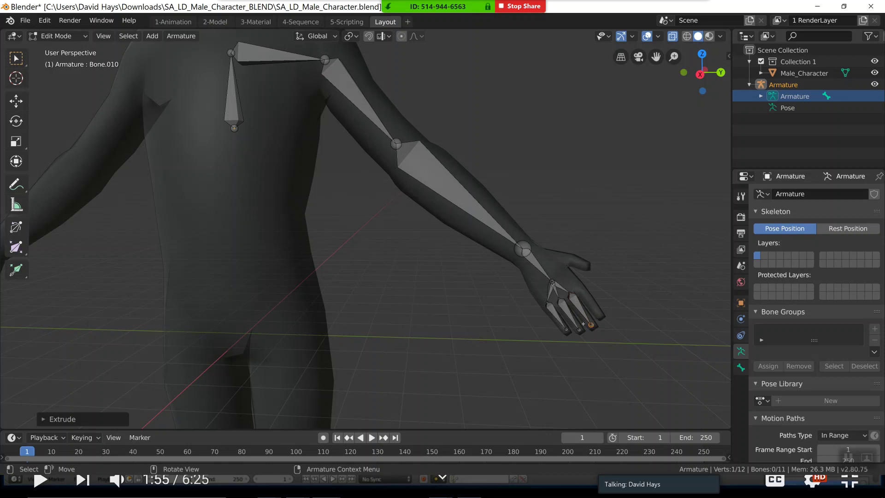
- Undo all the finger bone extrusions, back to the single hand bone ending in the palm
key("ctrl+z")
key("ctrl+z")
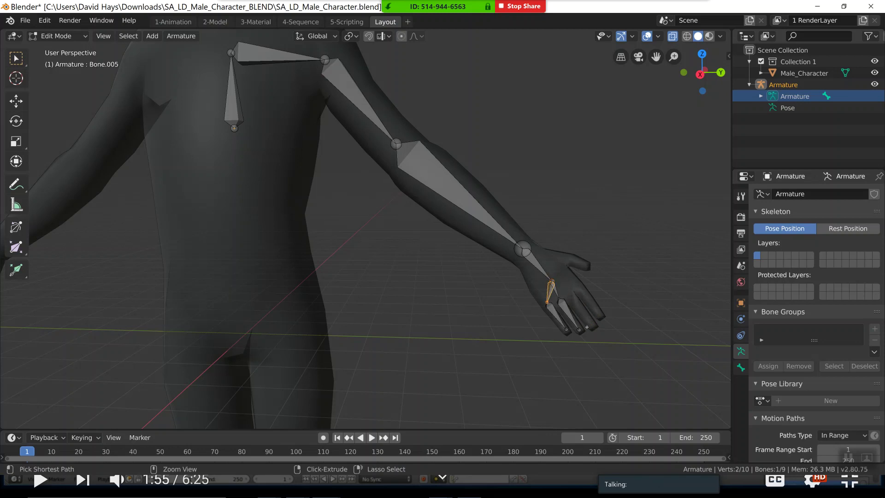
key("ctrl+z")
key("ctrl+z")
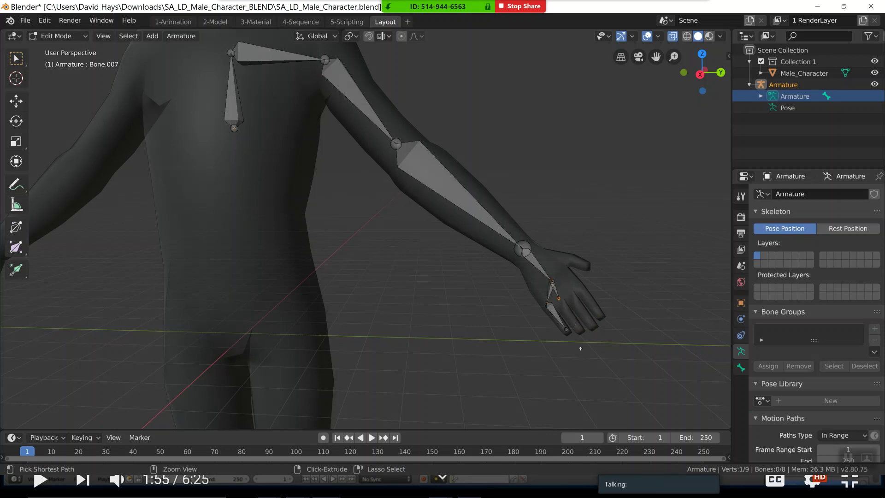
key("ctrl+z")
key("ctrl+z")
key("ctrl+z")
key("ctrl+z")
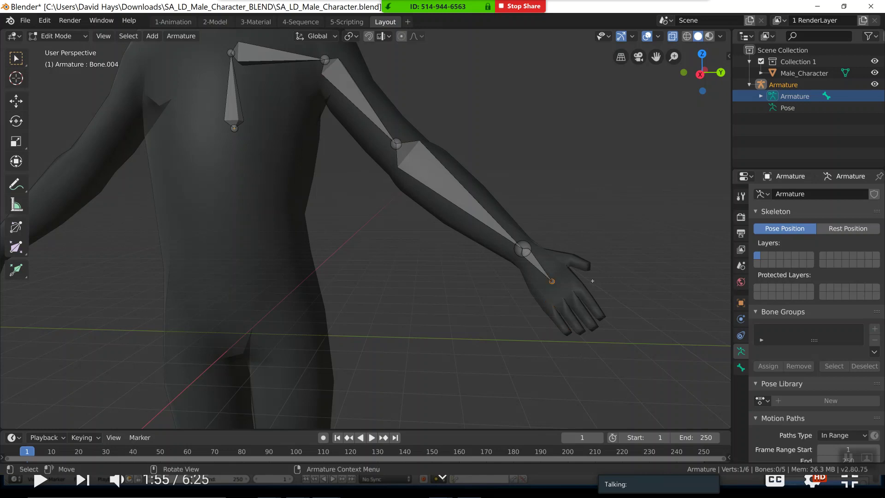
- Move the hand bone's tip down to the fingers and forward along the hand so the bone follows the hand's direction
key("g")
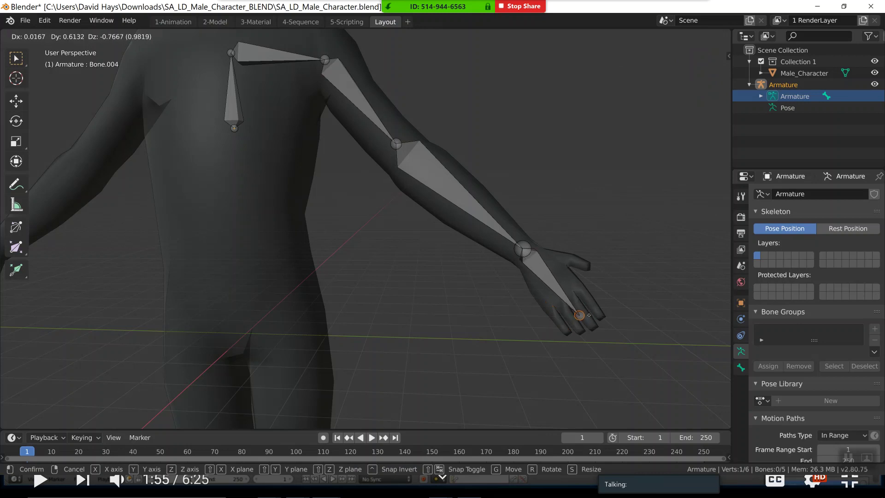
left_click(589, 316)
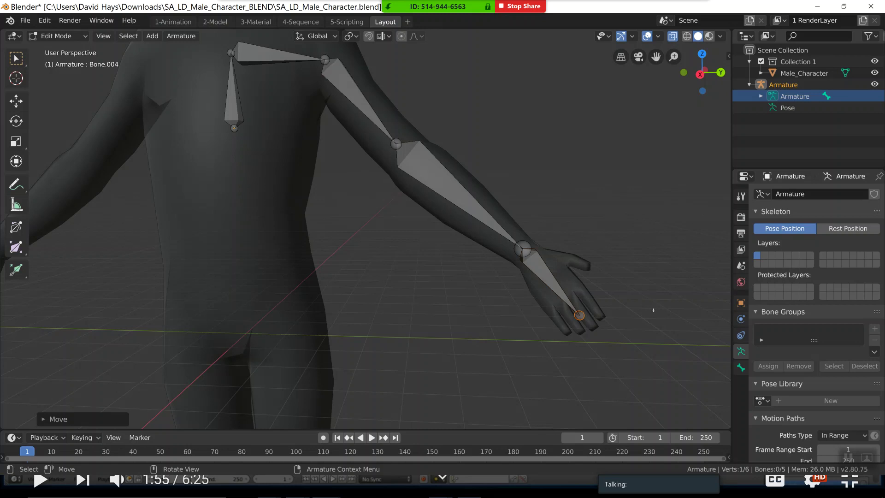
middle_click_drag(653, 307, 521, 239)
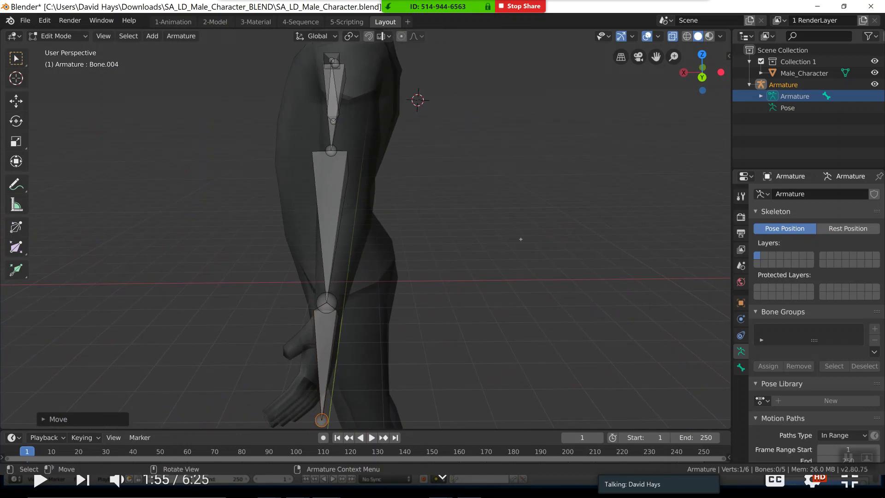
scroll(348, 409, "down", 2)
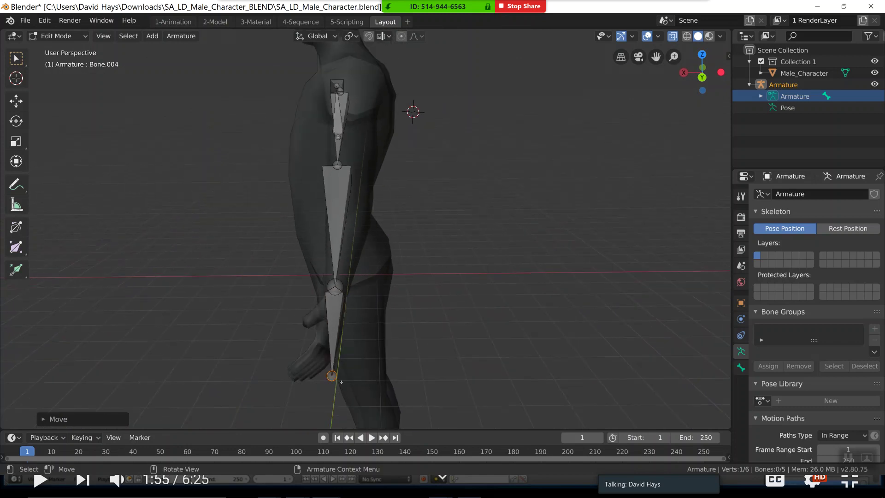
right_click(333, 375)
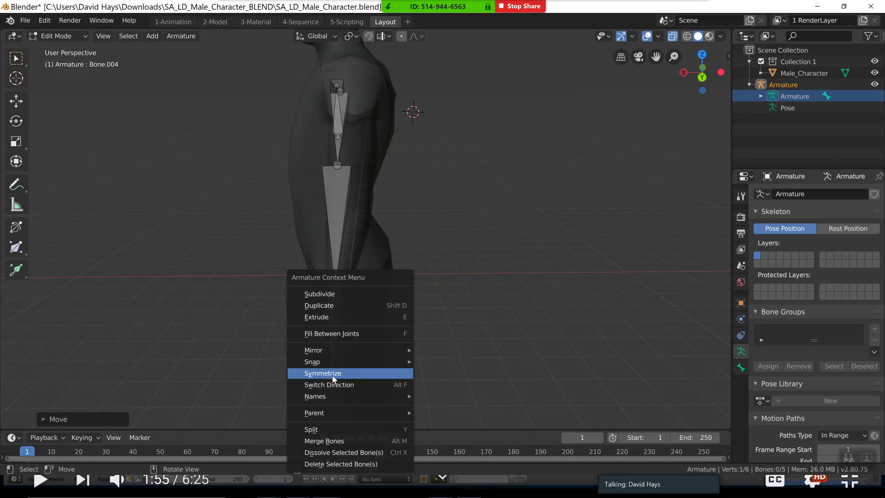
left_click(364, 368)
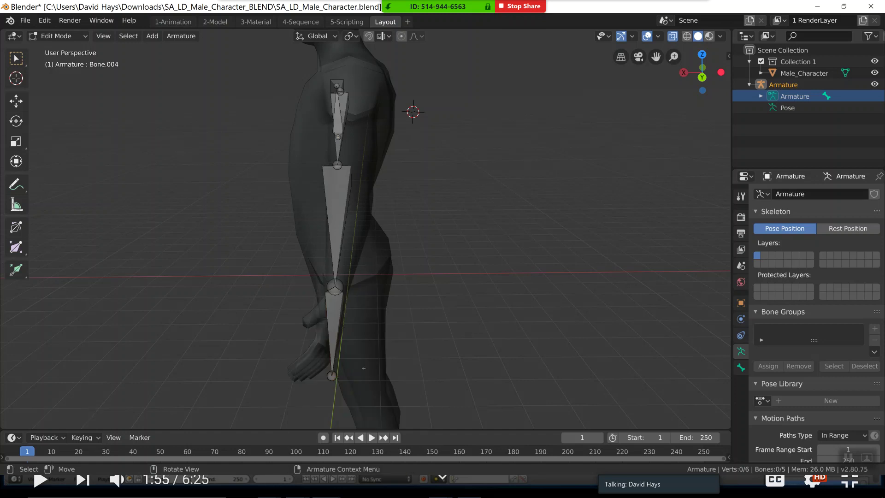
left_click(334, 376)
key("g")
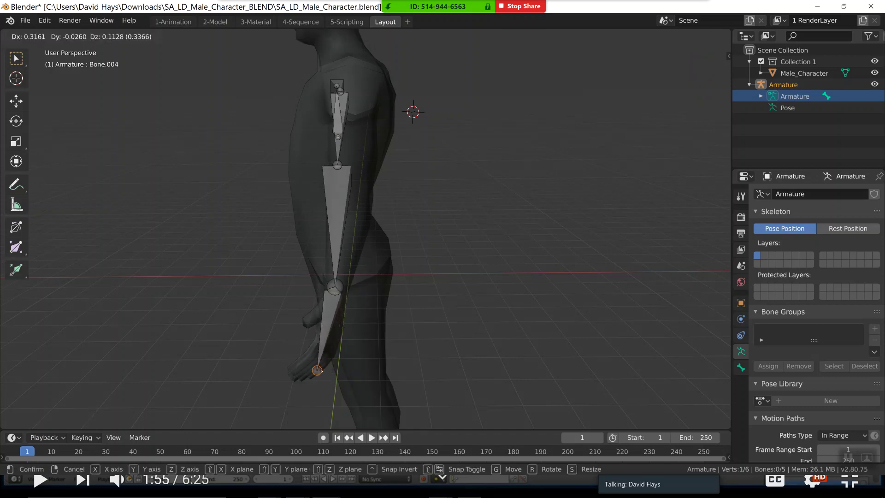
left_click(321, 370)
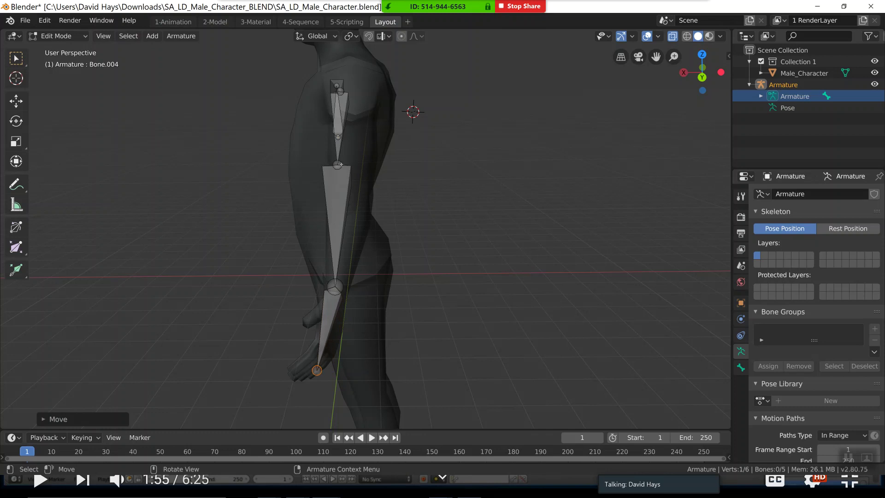
- Move the forearm bone about 0.25 units toward -X so that its elbow and wrist joints sit inside the arm
middle_click_drag(390, 182, 403, 194)
left_click(337, 172)
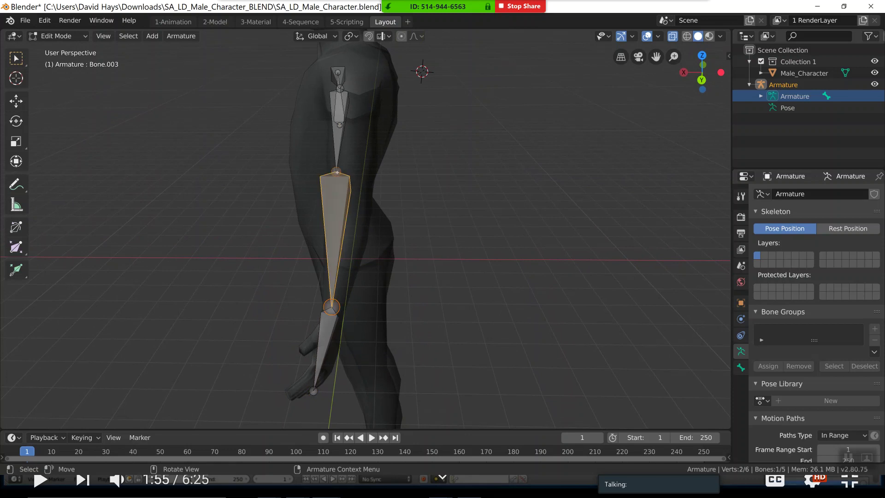
key("g")
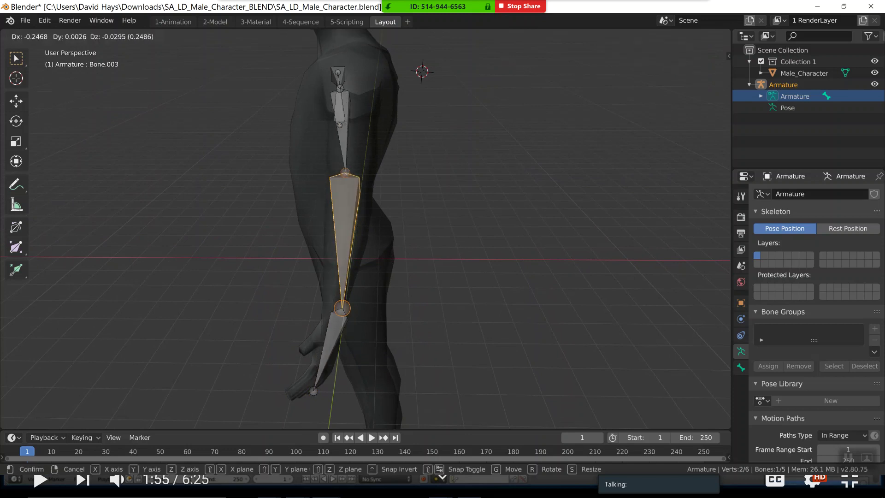
left_click(415, 197)
middle_click_drag(415, 197, 443, 196)
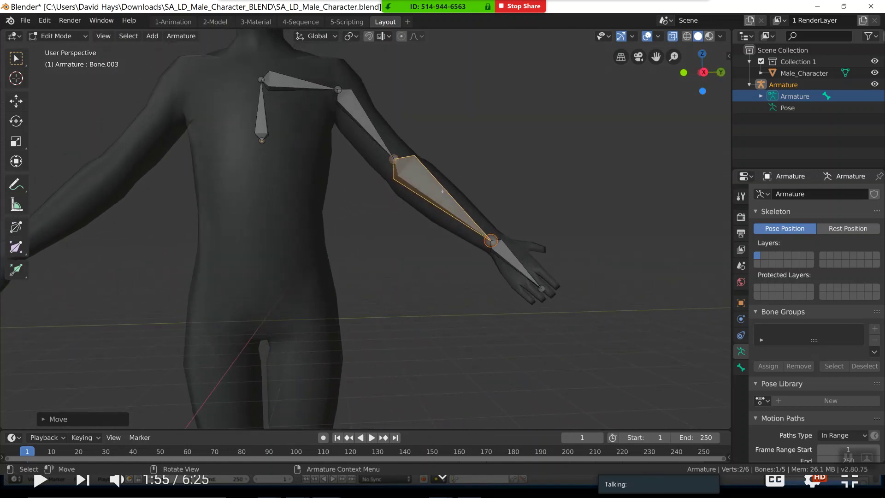
scroll(443, 196, "down", 3)
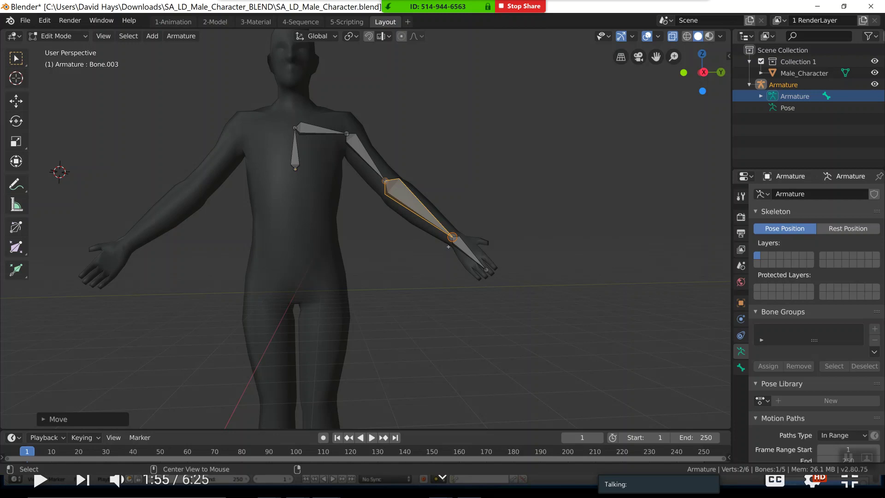
- Switch to the Rigging People tutorial video and play it on from 1:55 to study how the arm bones are placed
key("alt+Tab")
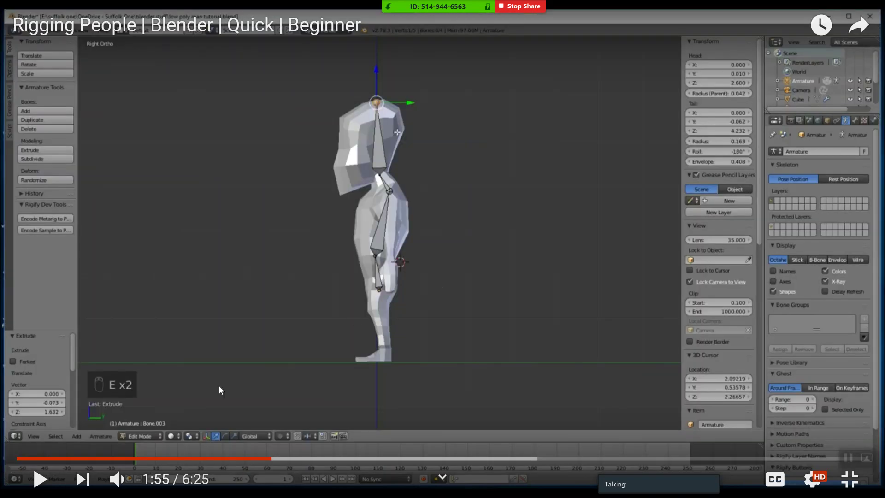
left_click(39, 481)
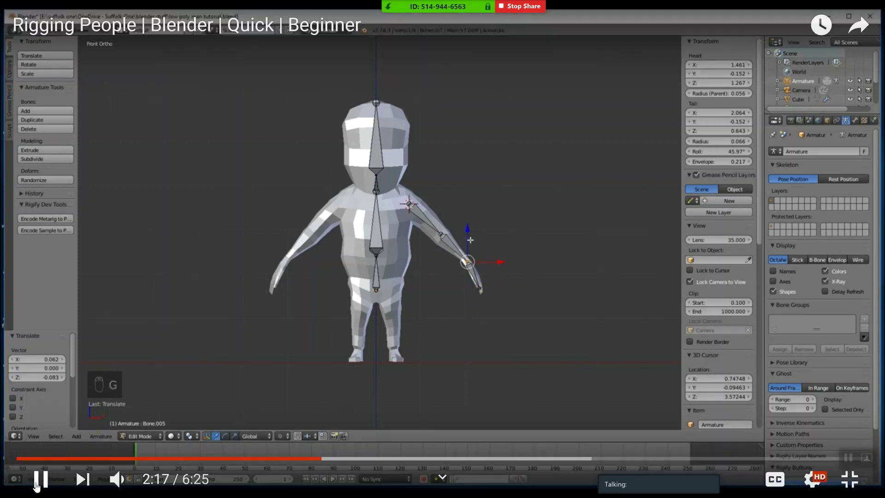
left_click(37, 480)
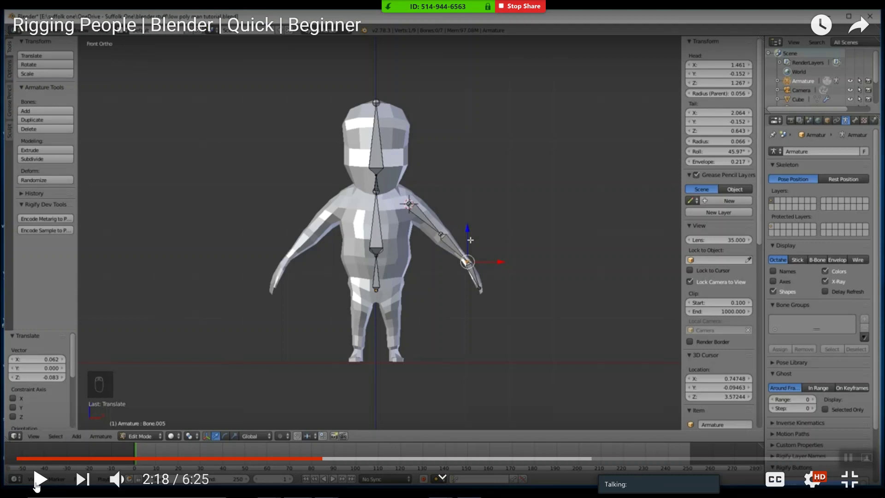
key("alt+Tab")
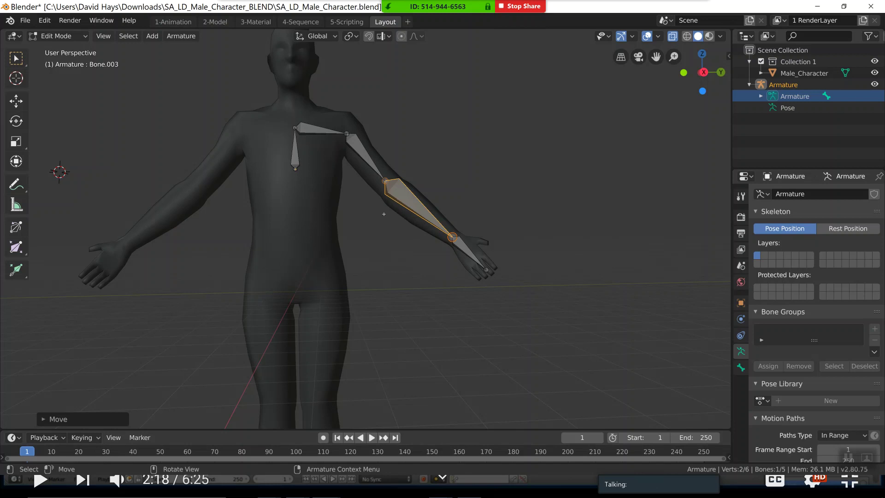
key("alt+Tab")
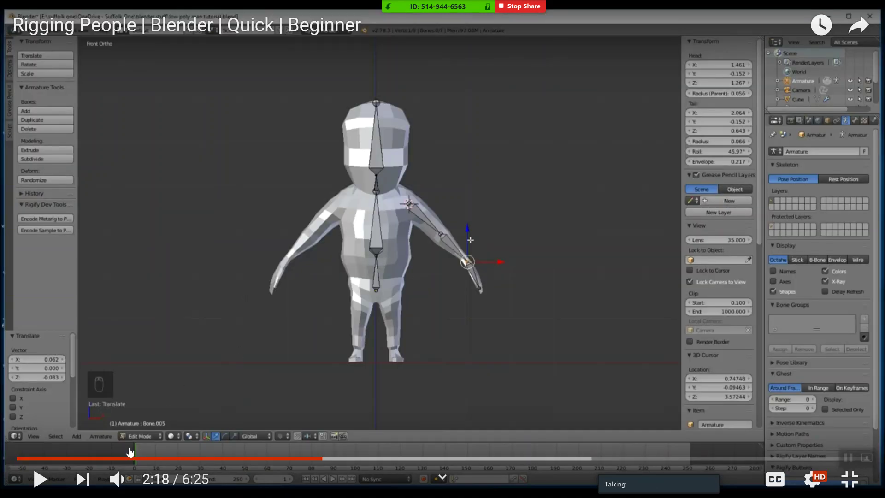
left_click(41, 479)
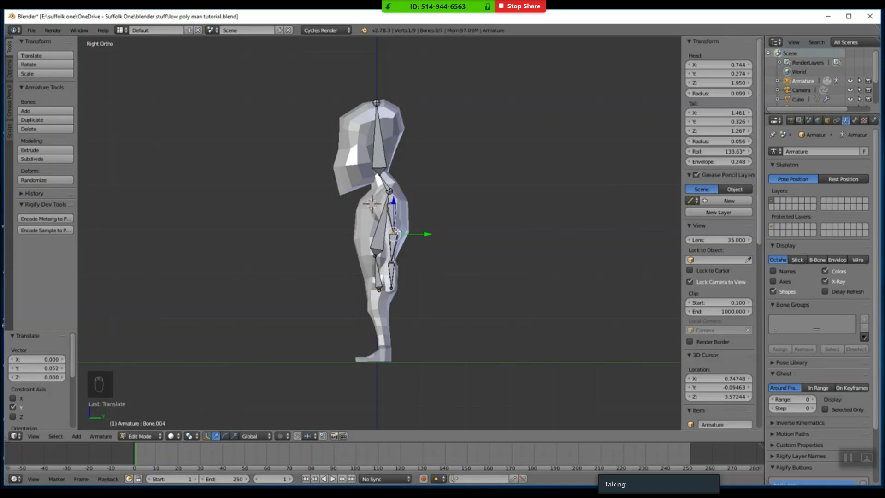
- Watch how the tutorial adds a thigh bone at the hip and extrudes a shin bone to the ankle in front view
key("KP_1")
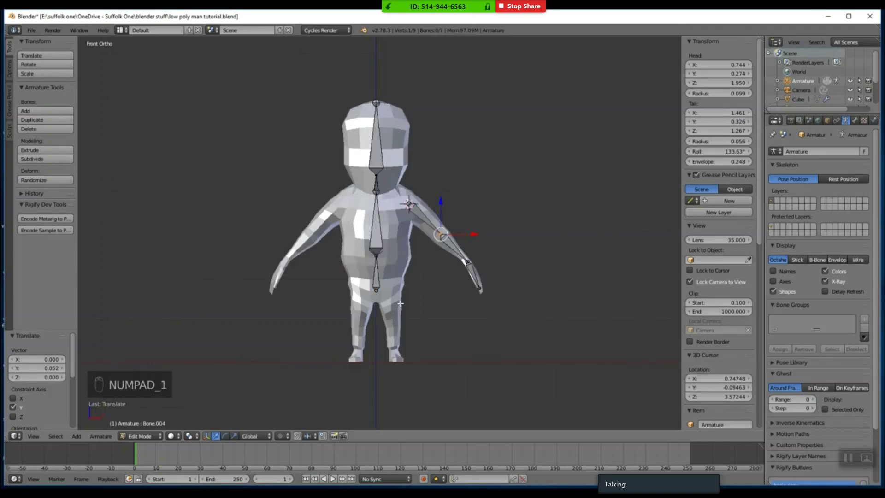
left_click(392, 291)
key("shift+a")
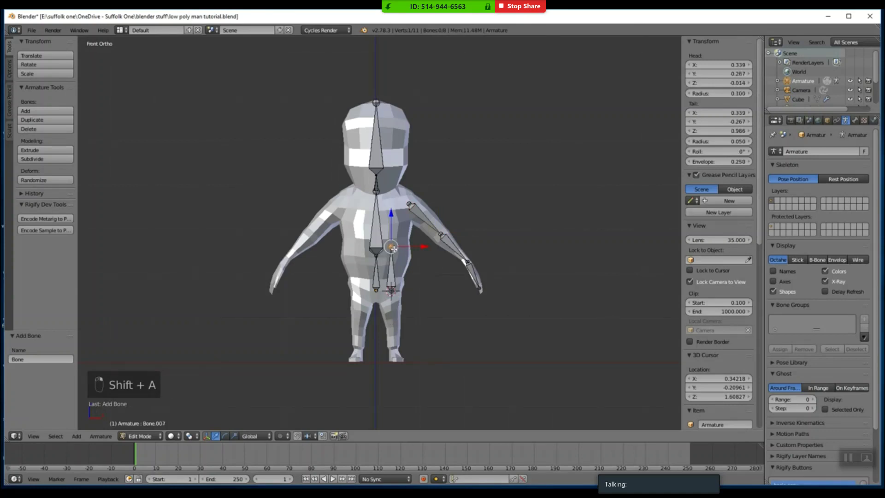
key("g")
left_click(392, 322)
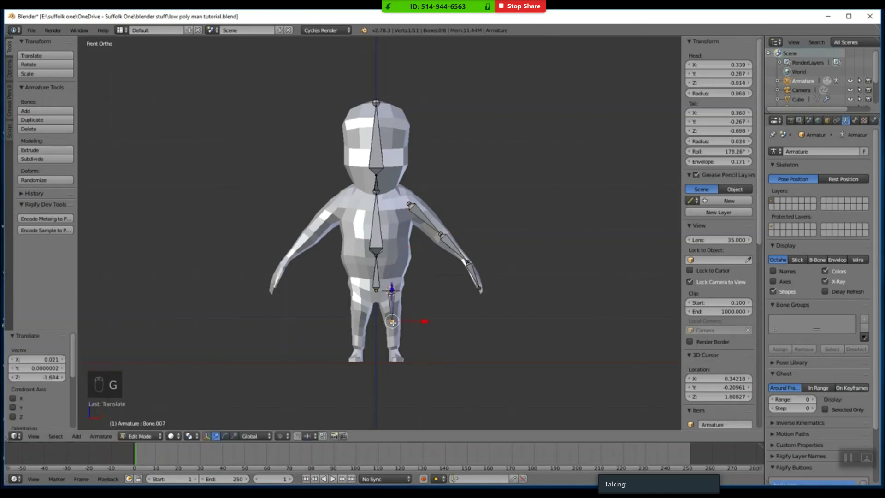
key("e")
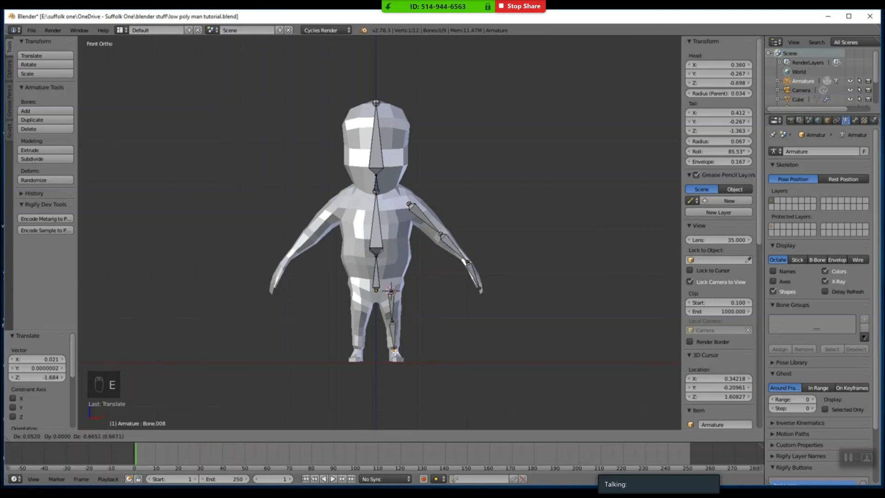
left_click(395, 351)
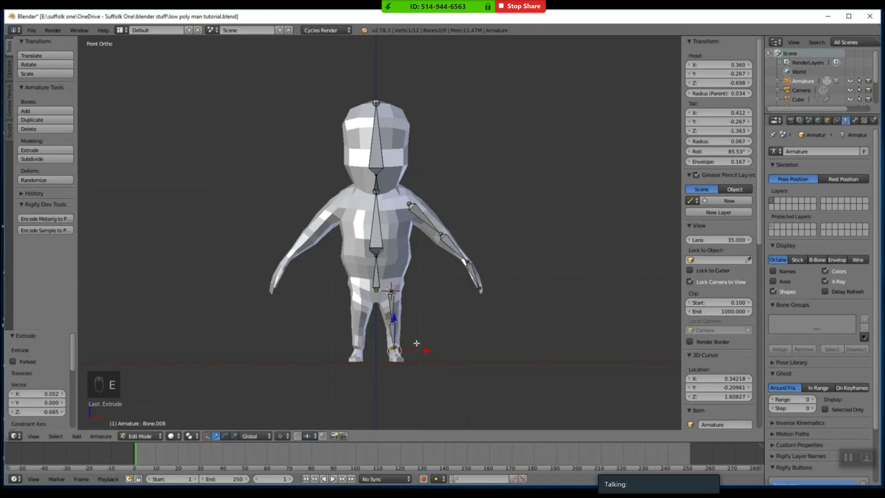
- Watch how the tutorial aligns the leg bones in side view and extrudes a foot bone from the ankle toward the toes
key("KP_3")
left_click_drag(399, 323, 411, 321)
right_click(411, 324)
right_click(381, 350)
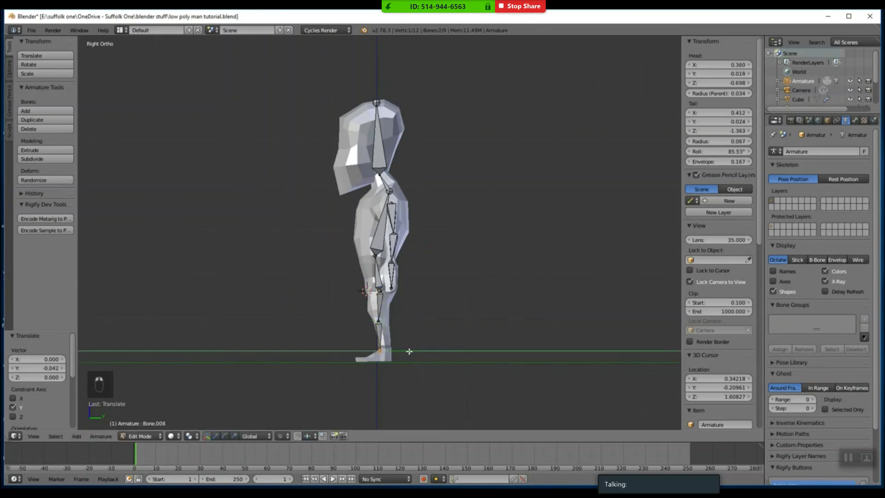
key("e")
left_click(363, 360)
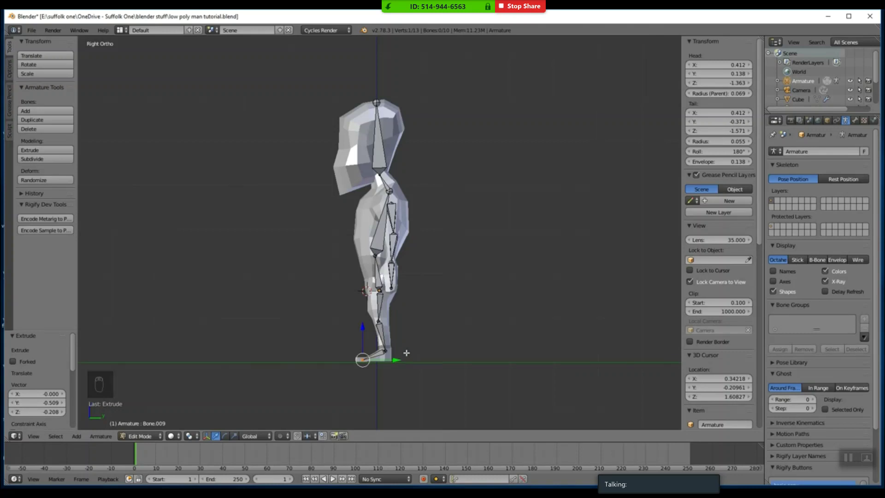
- Watch how the tutorial selects the upper arm bone in front view and renames it arm.l in the bone properties
key("KP_1")
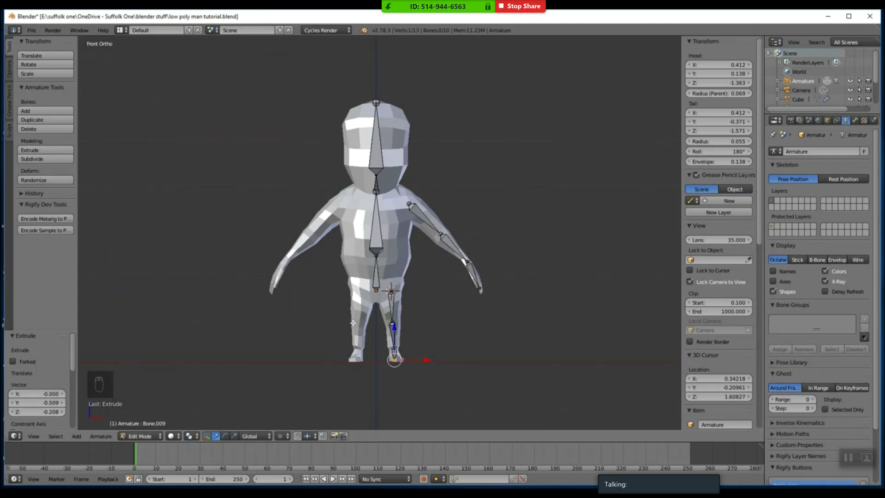
right_click(423, 220)
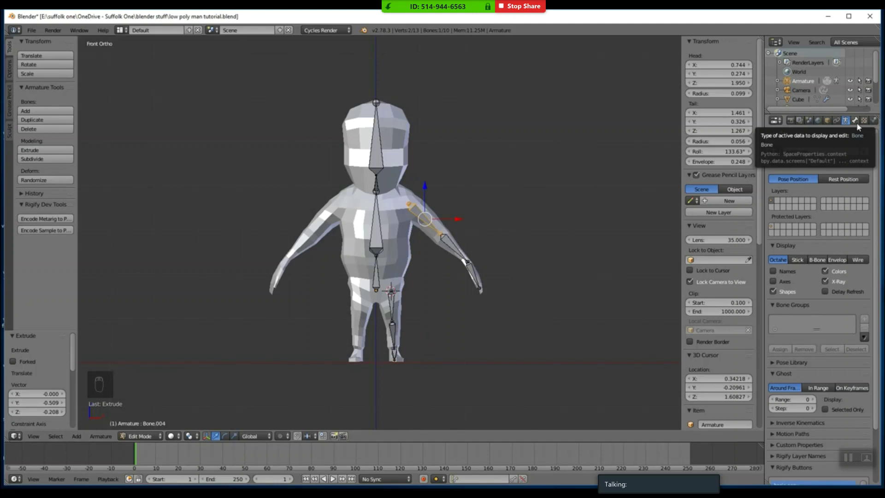
left_click(855, 121)
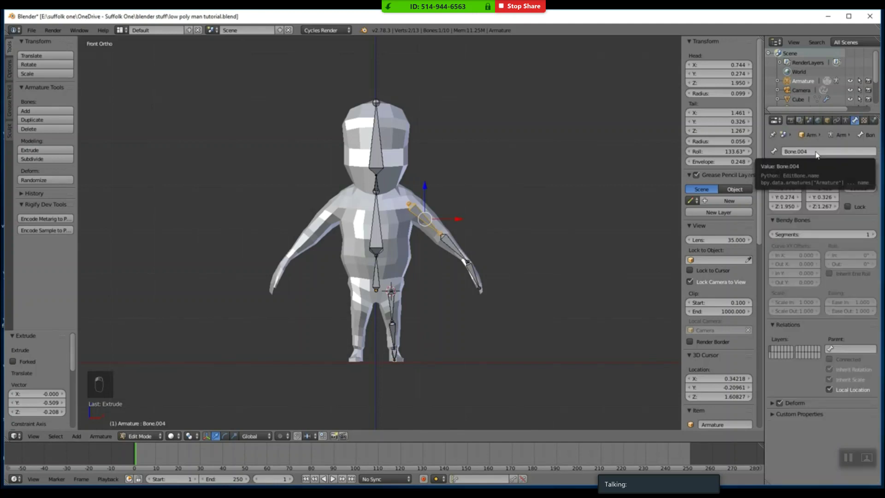
left_click(816, 152)
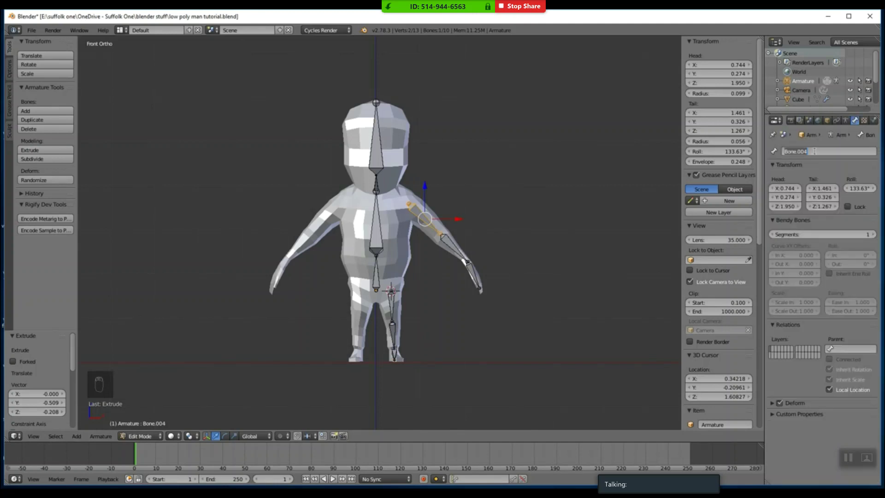
key("BackSpace")
key("Return")
key("e")
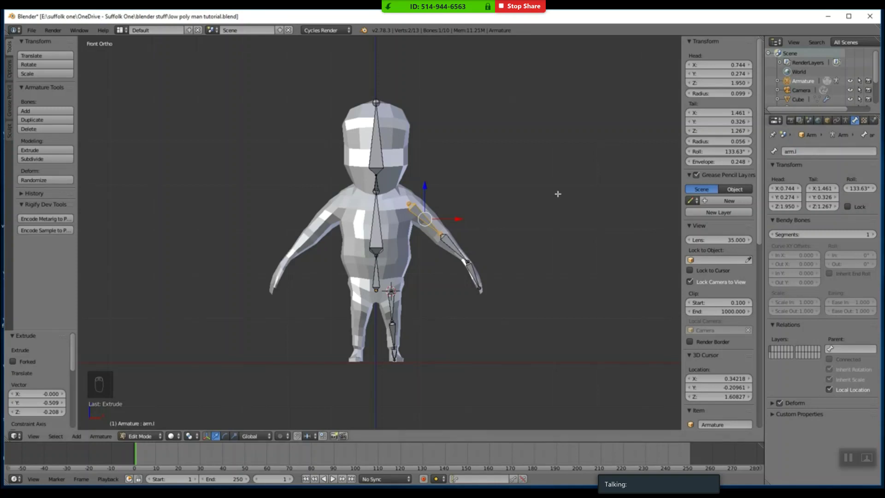
- Watch how the tutorial renames the forearm bone arm2.l and the hand bone hand.l
left_click(756, 209)
double_click(814, 152)
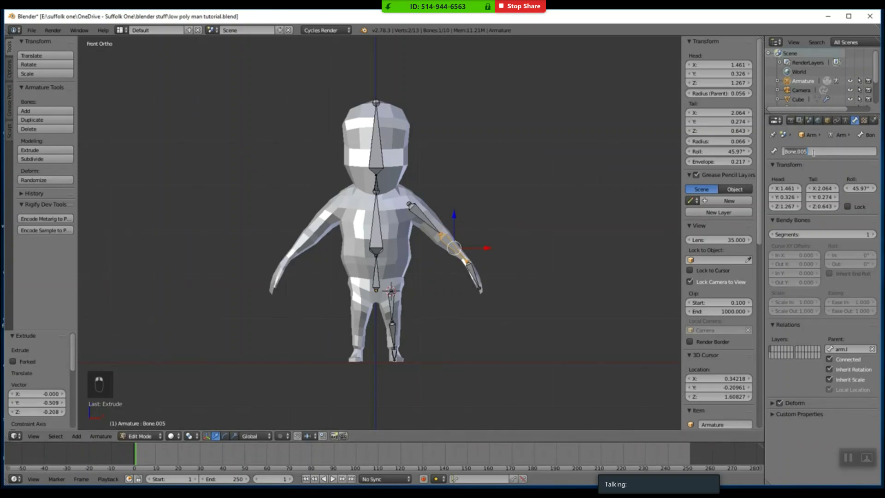
key("BackSpace")
type("arm2.l")
key("Return")
right_click(474, 276)
double_click(821, 155)
type("hand.l")
key("Return")
- Watch how the tutorial names the thigh, shin and foot bones leg.l, leg2.l and foot.l
right_click(391, 305)
double_click(810, 151)
type("leg1.l")
right_click(393, 336)
double_click(814, 152)
type("leg2.l")
right_click(395, 356)
double_click(814, 152)
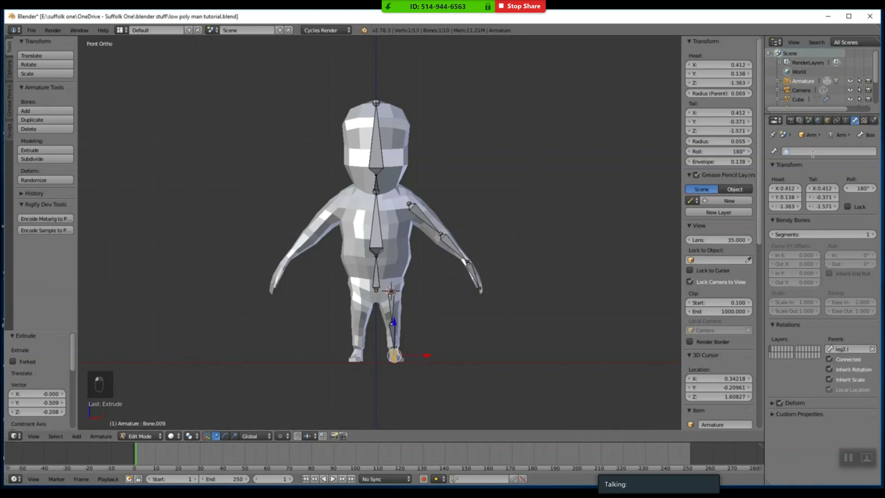
type("foot.l")
key("Return")
- Watch how the tutorial nudges the foot bone's tip along X and goes through the central body and head bones
right_click(397, 362)
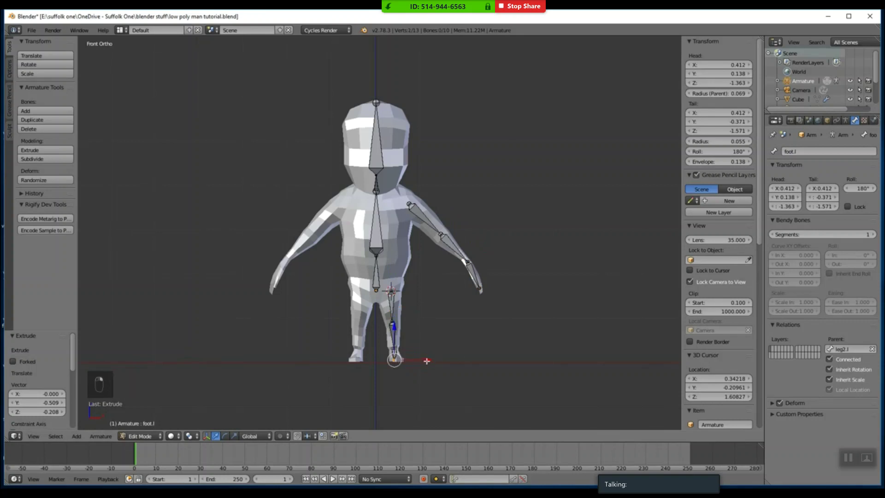
left_click_drag(426, 361, 430, 361)
right_click(377, 278)
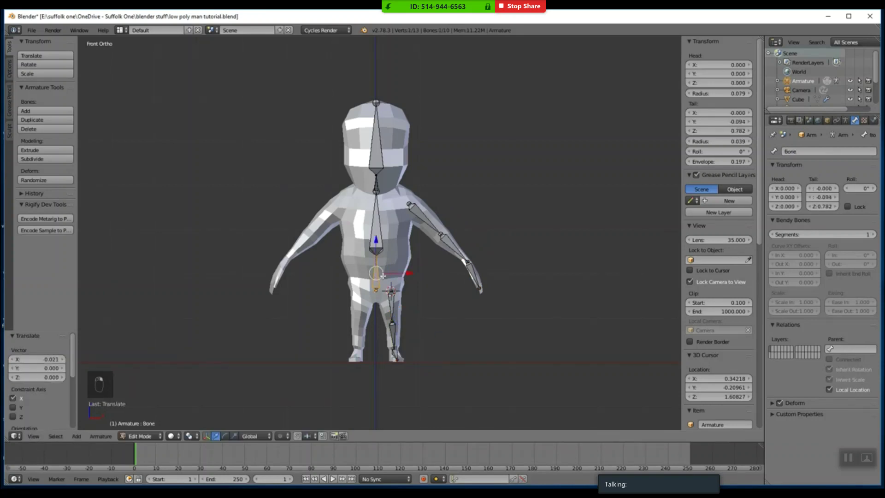
right_click(373, 234)
right_click(378, 189)
right_click(375, 153)
- Watch how the tutorial selects arm.l, arm2.l and hand.l together and duplicates them in place
right_click(434, 224)
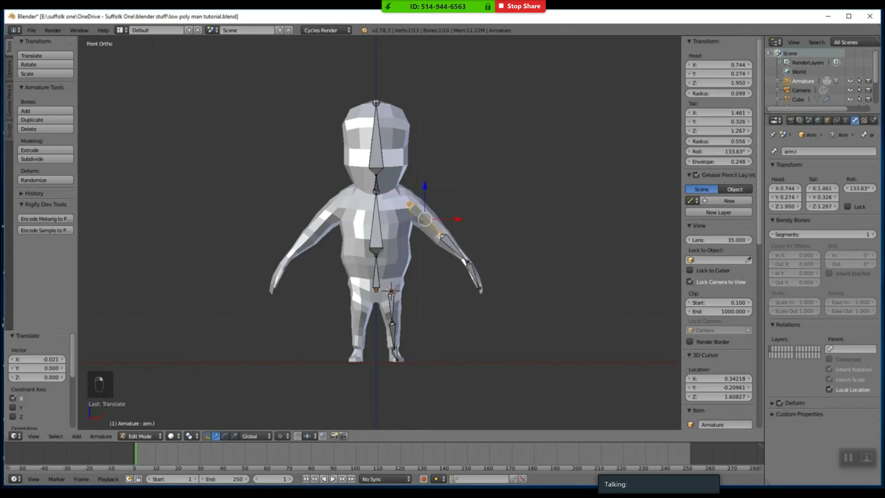
right_click(450, 244, "shift")
right_click(472, 274, "shift")
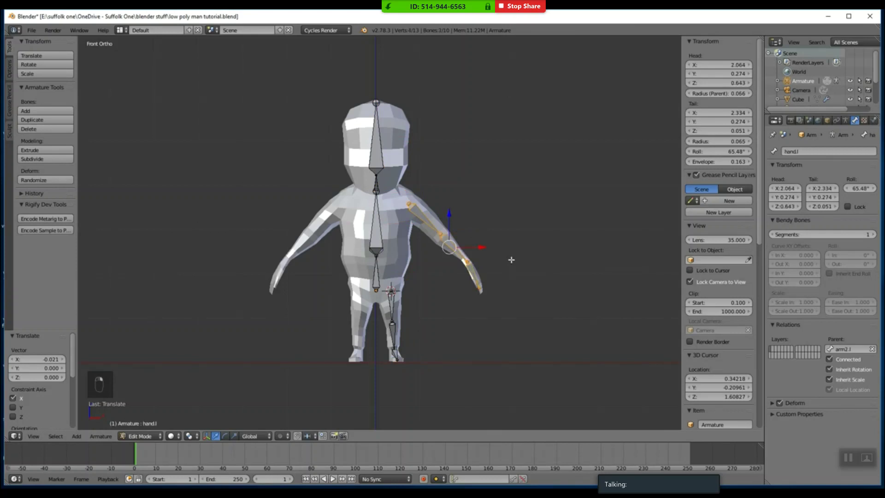
key("shift+d")
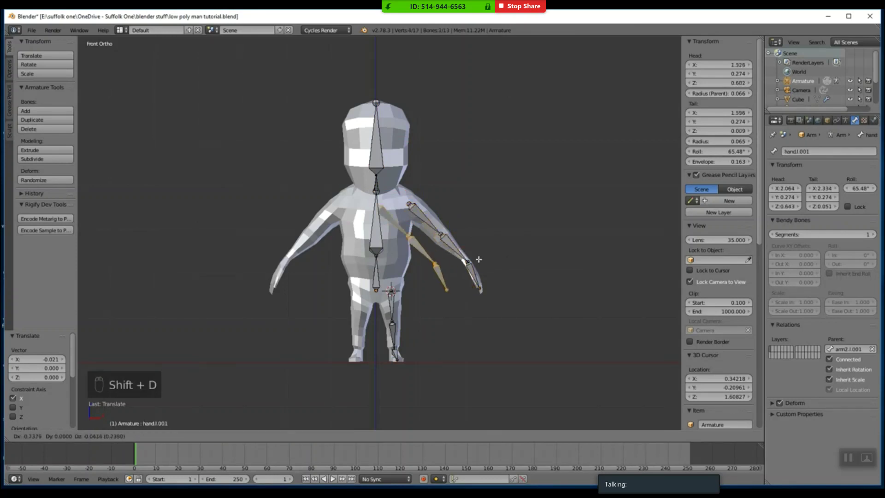
right_click(502, 259)
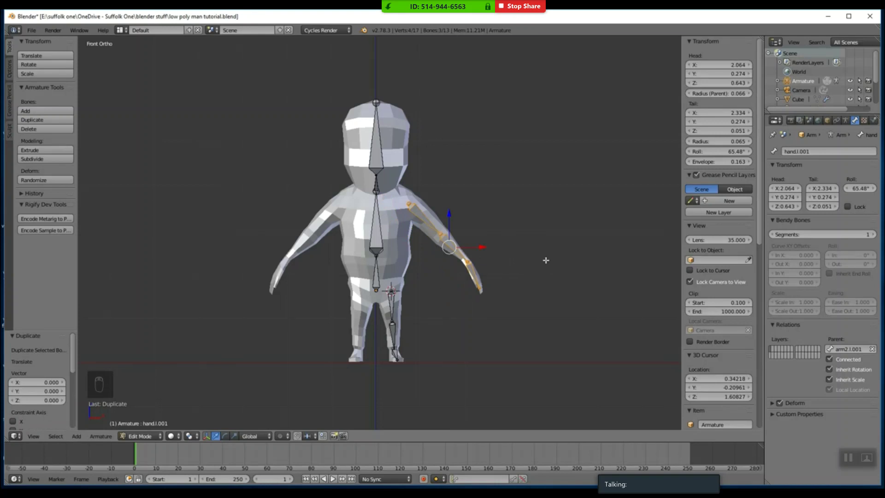
- Watch how the tutorial mirrors the duplicated arm bones by scaling X by -1 and moves them about 3.37 units toward -X
key("s")
type("x")
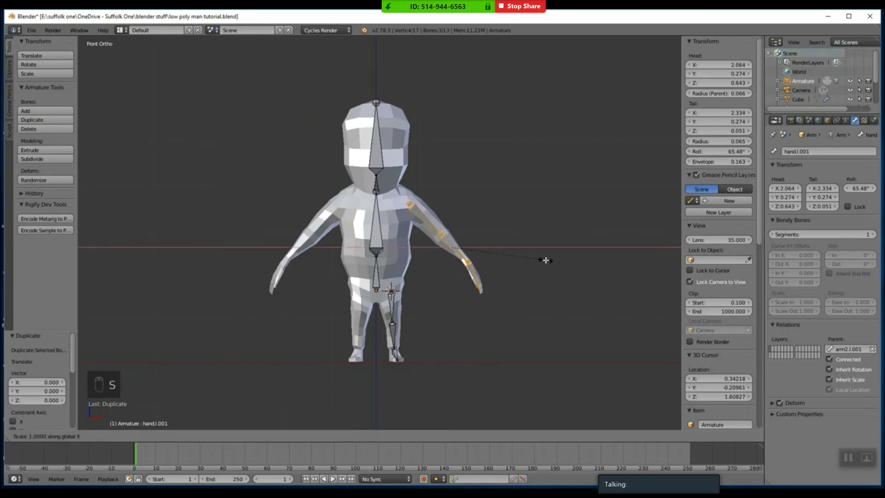
type("-1")
key("Return")
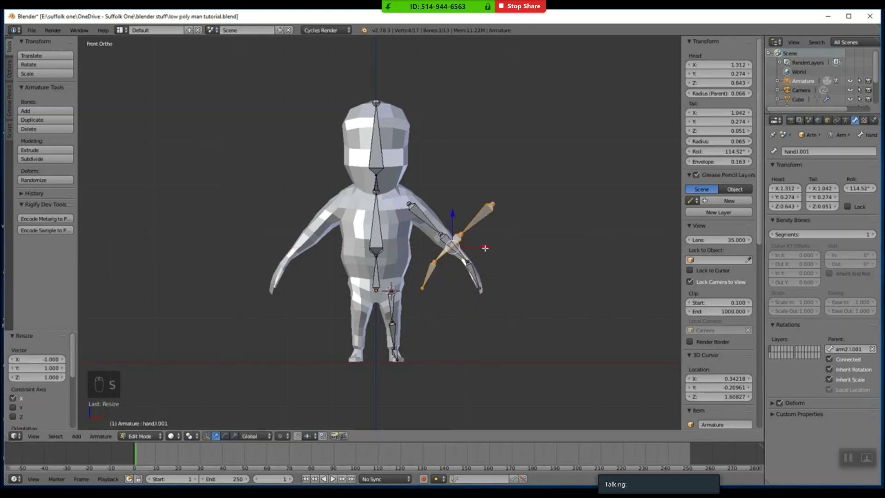
key("g")
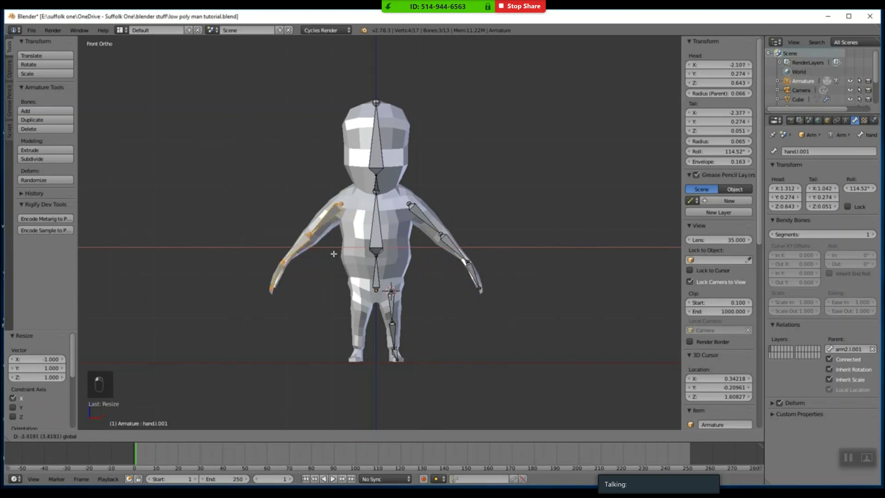
left_click(336, 254)
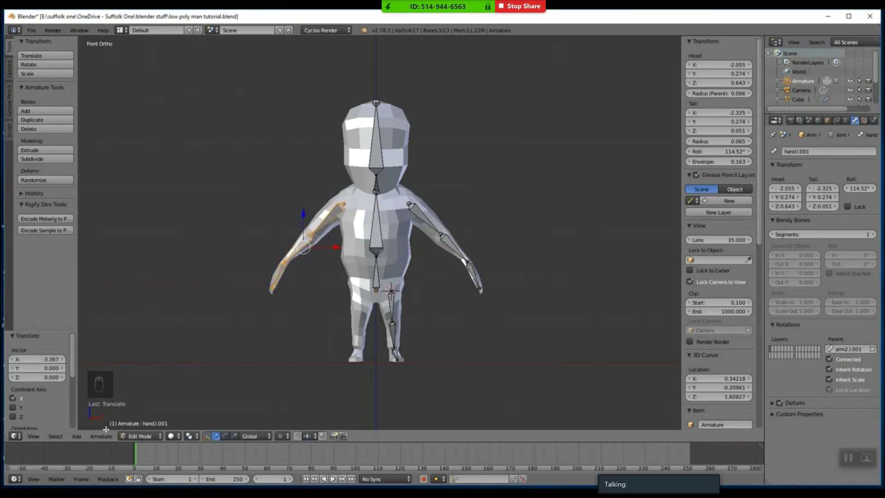
- Watch how the tutorial applies Flip Names to the mirrored arm bones and checks the names of the upper arm and hand
left_click(100, 436)
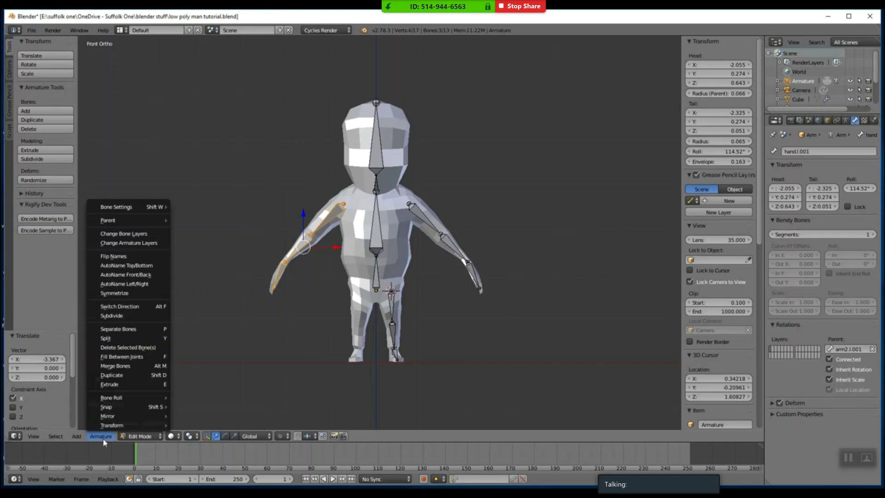
left_click(160, 256)
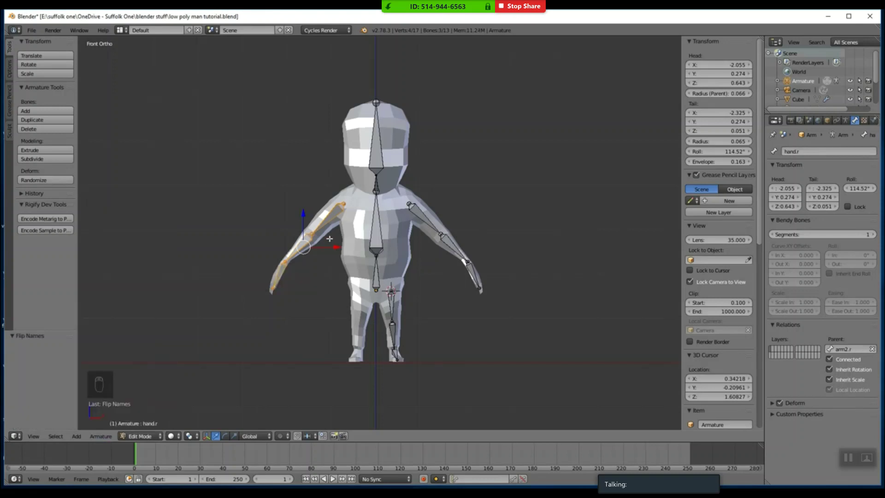
right_click(327, 220)
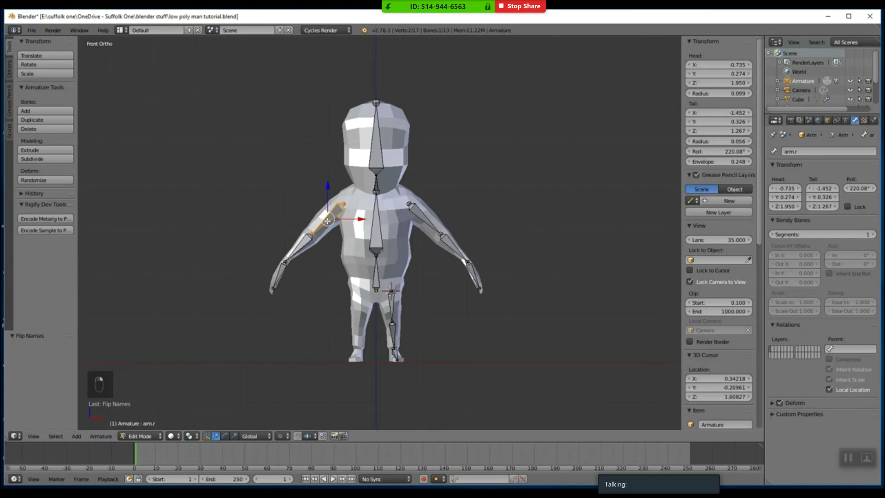
right_click(280, 275)
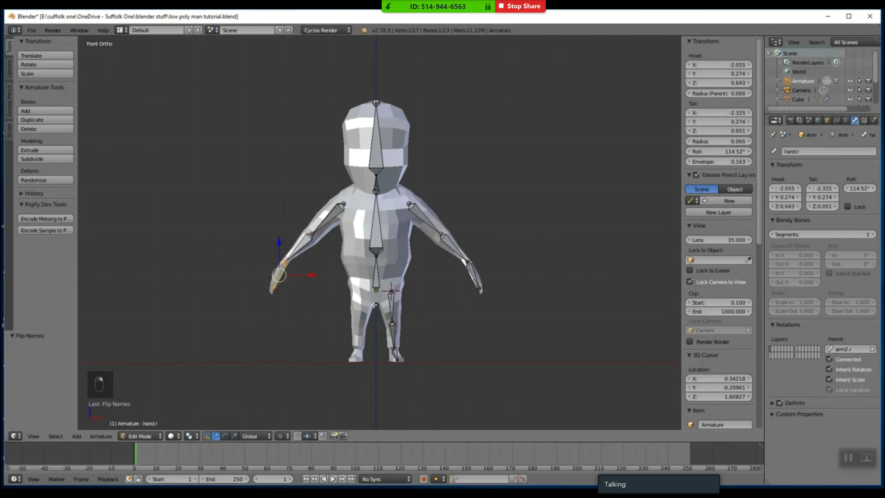
- Follow the tutorial's leg bone mirroring, pause the video at 4:22 and resume playback
right_click(392, 318)
mouse_move(75, 403)
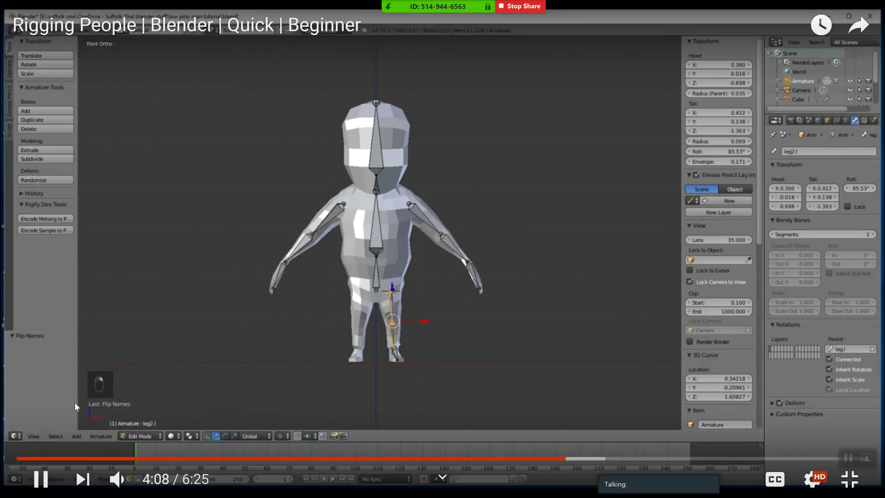
left_click(40, 480)
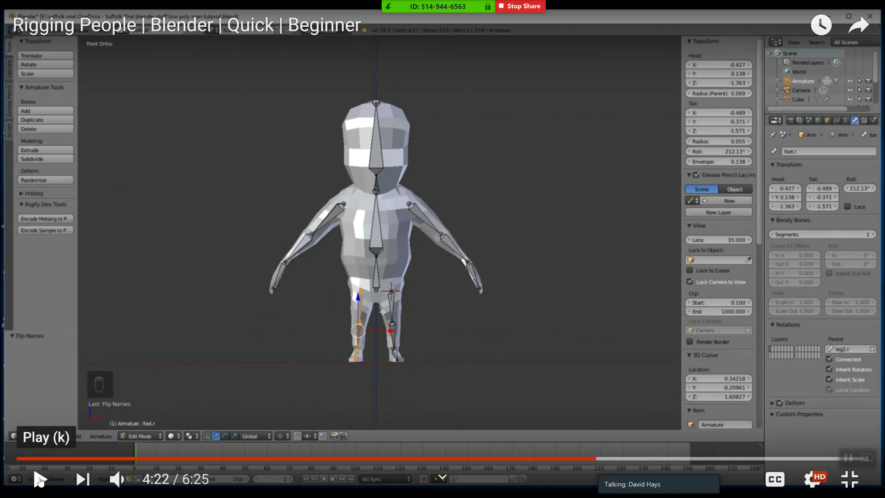
mouse_move(83, 479)
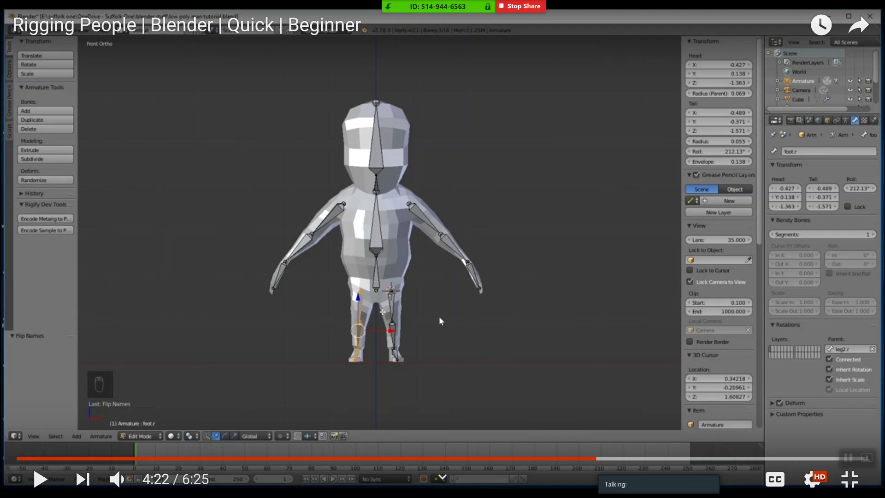
left_click(41, 480)
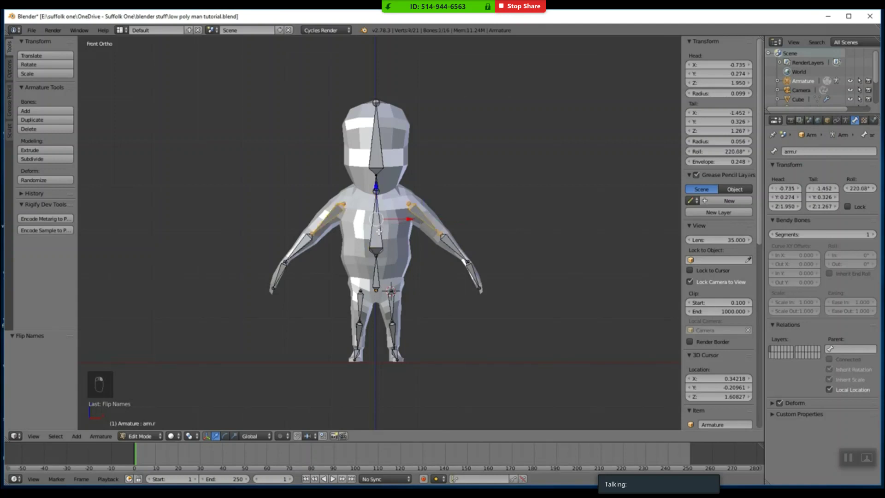
- Watch how the tutorial parents both upper arm bones to the torso bone, comparing the Connected and Keep Offset options
right_click(378, 234, "shift")
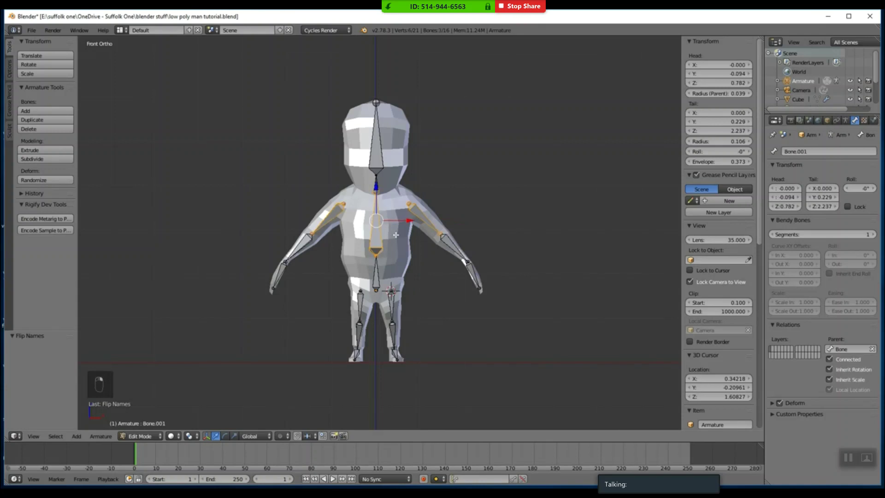
key("ctrl+p")
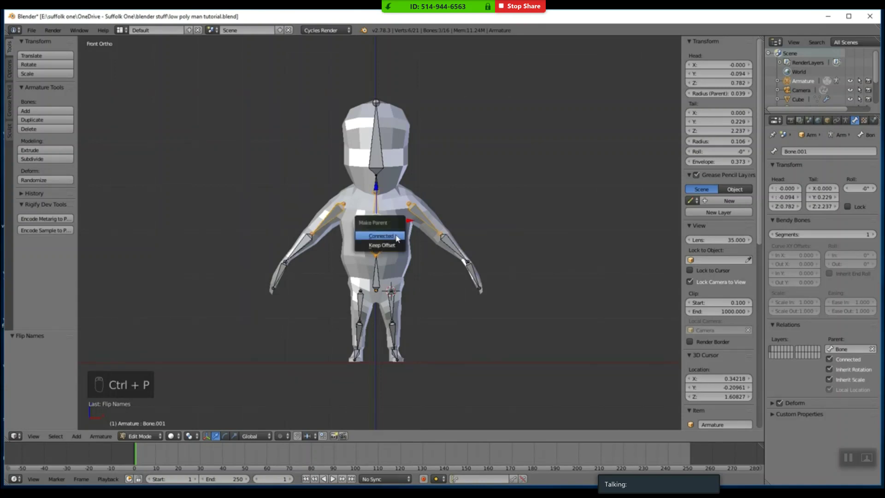
left_click(396, 237)
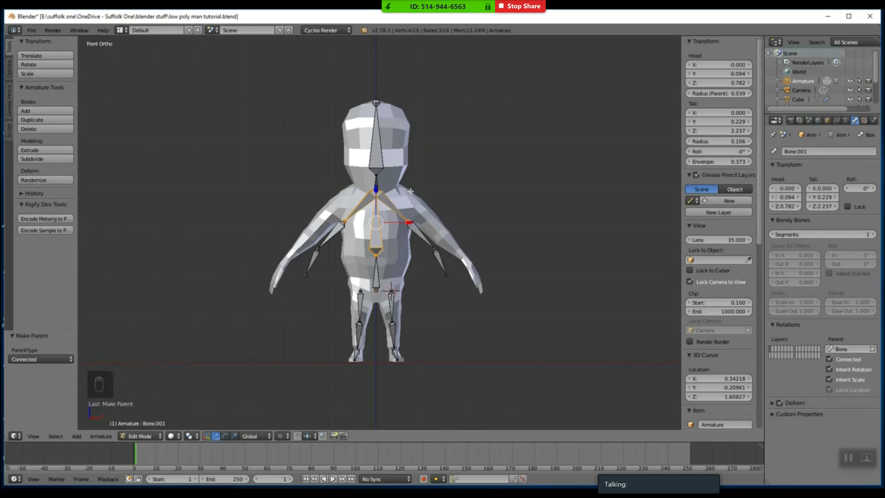
key("ctrl+z")
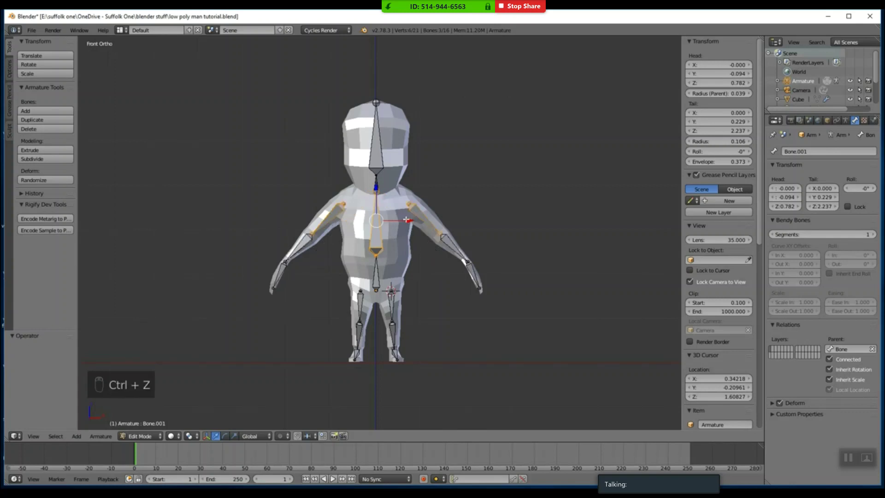
key("ctrl+p")
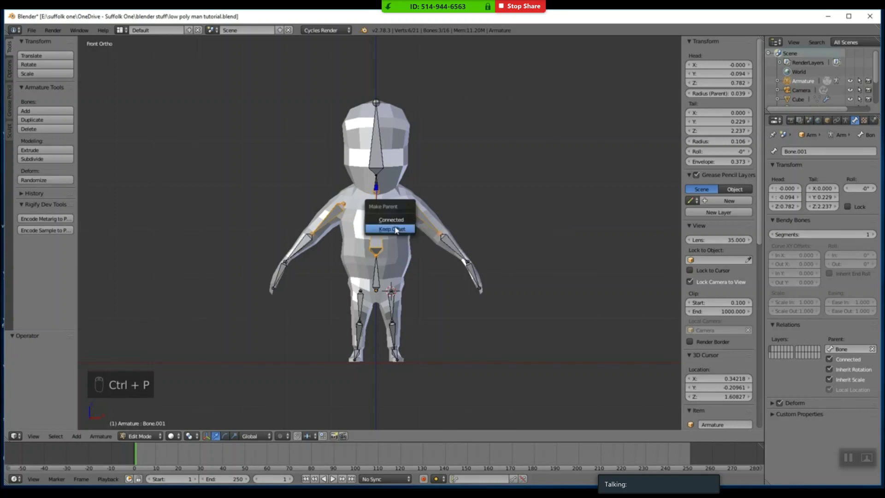
left_click(392, 229)
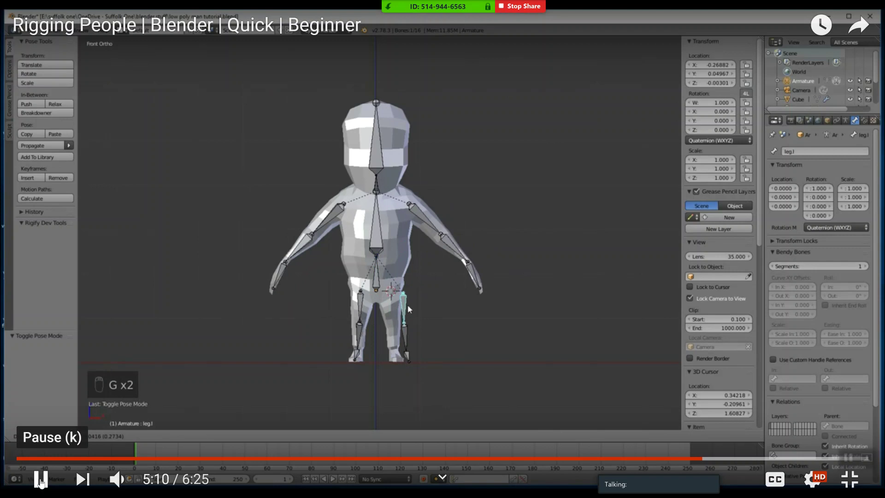
- Pause the tutorial at 5:11 and play it on to see how the body mesh's Mirror modifier is applied
left_click(38, 479)
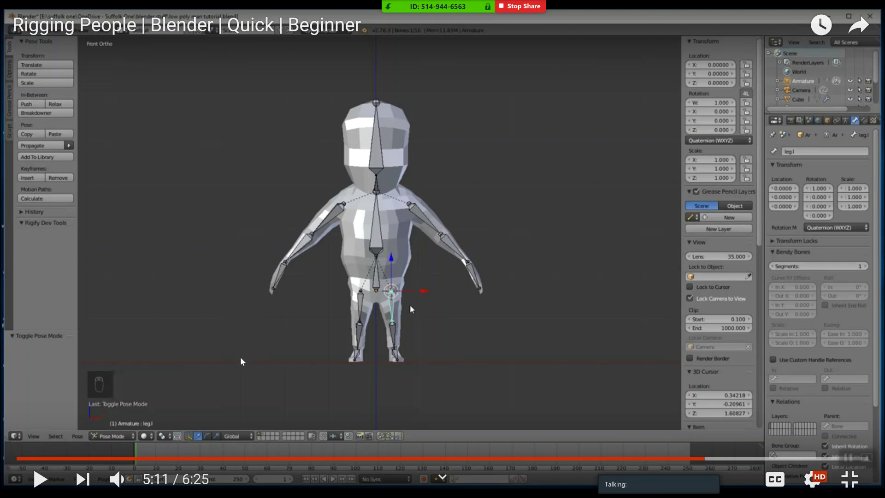
left_click(41, 481)
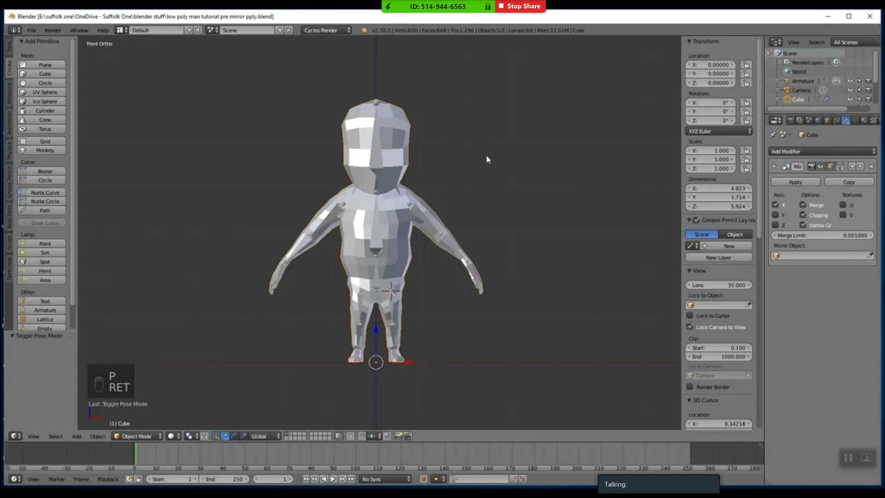
left_click(808, 182)
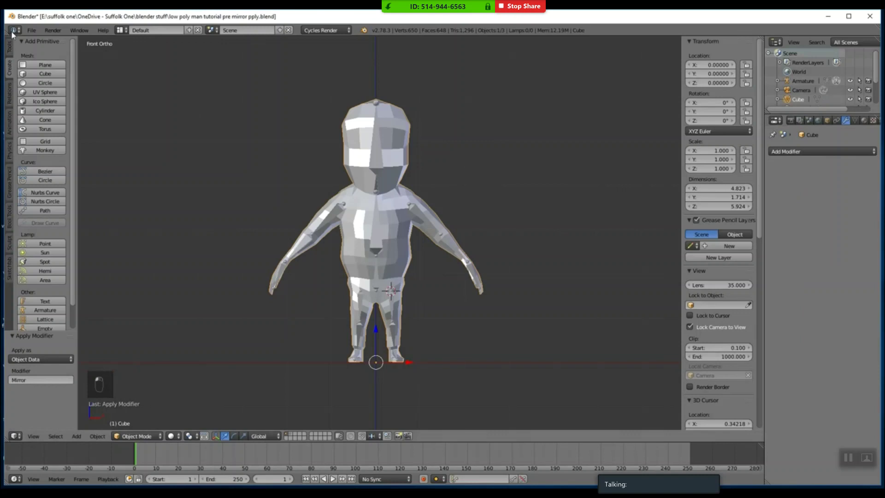
- Watch how the tutorial saves the scene under a new file name with "after" in place of "pre"
left_click(32, 30)
left_click(44, 110)
double_click(199, 65)
type("after")
key("Return")
- Watch how the tutorial selects the body mesh with the armature and opens the parenting options, pausing at 5:51
right_click(378, 283)
key("ctrl+Tab")
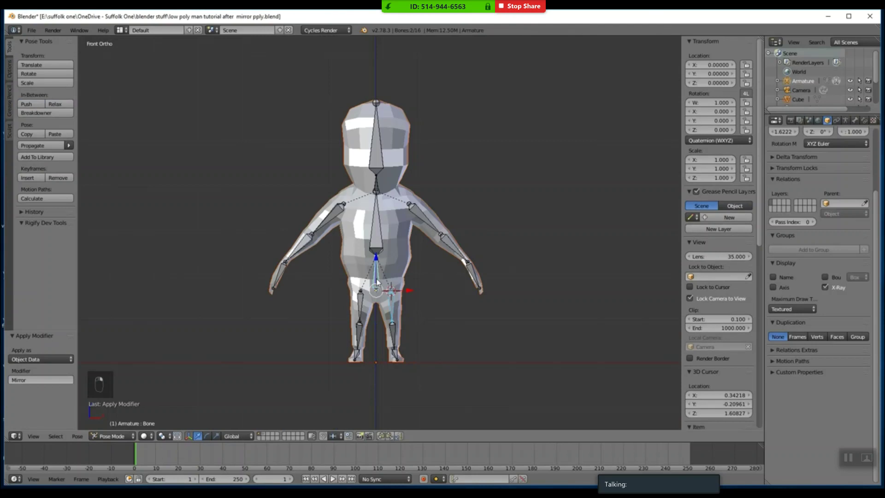
mouse_move(410, 420)
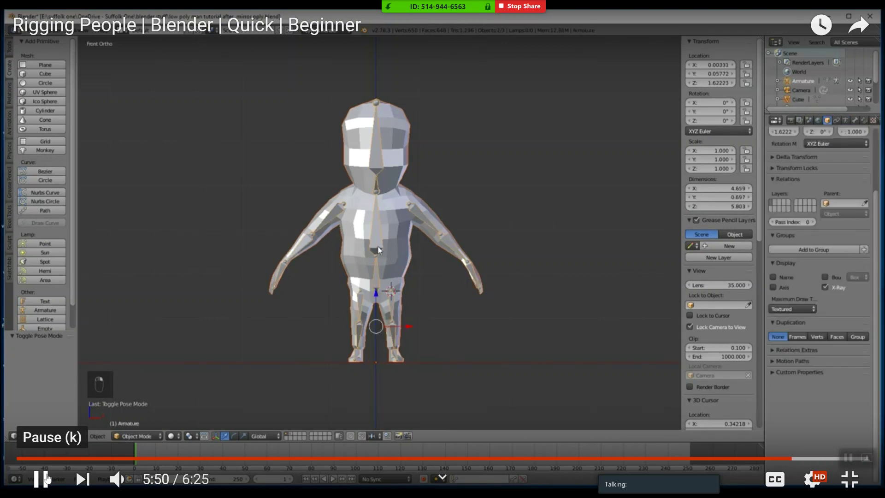
left_click(44, 479)
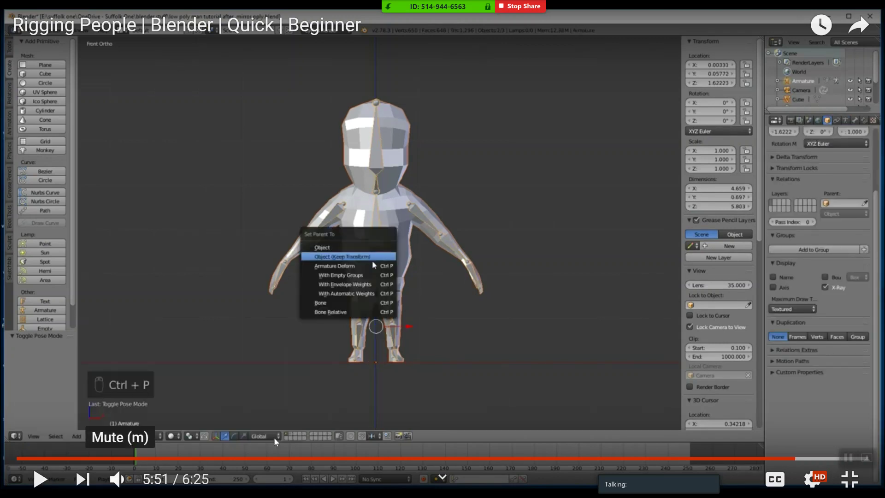
- Switch to Blender, return to Object Mode, turn off X-ray display, and select the Male_Character mesh together with the armature
key("alt+Tab")
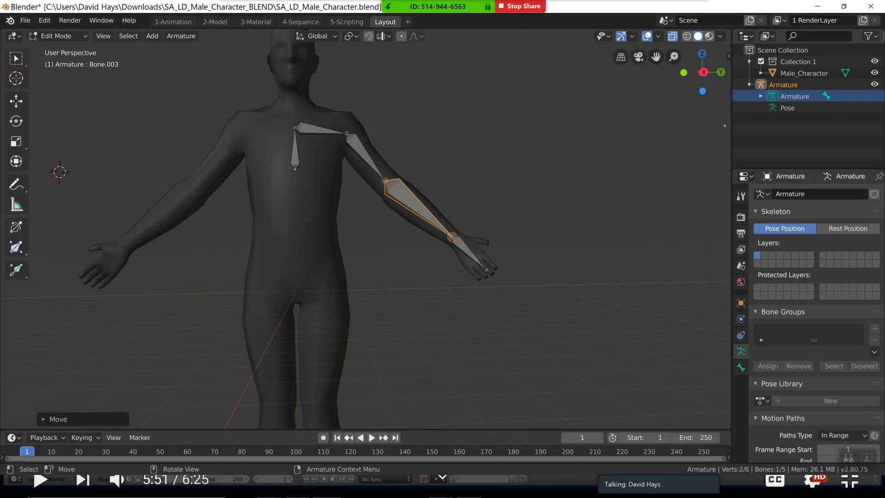
key("Tab")
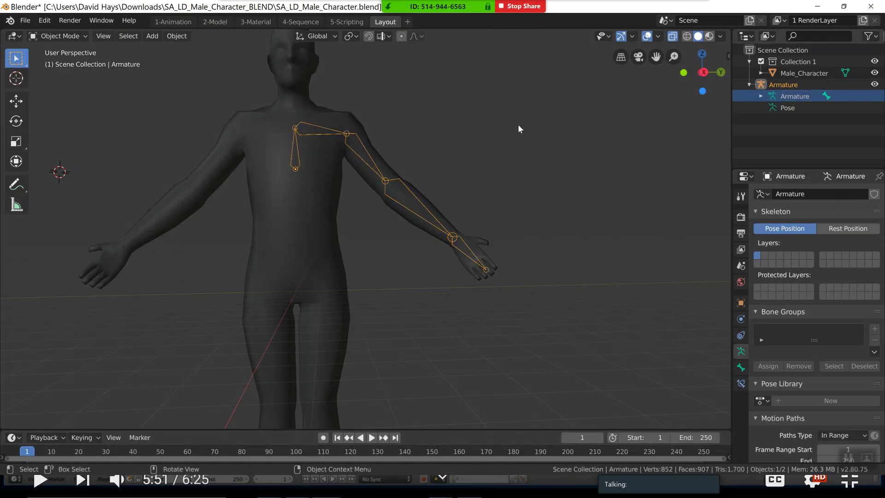
left_click(321, 228)
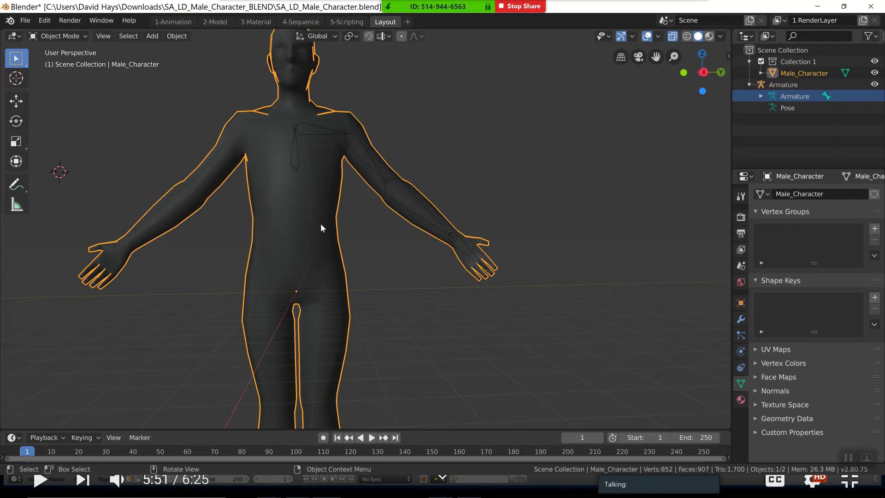
left_click(391, 187, "shift")
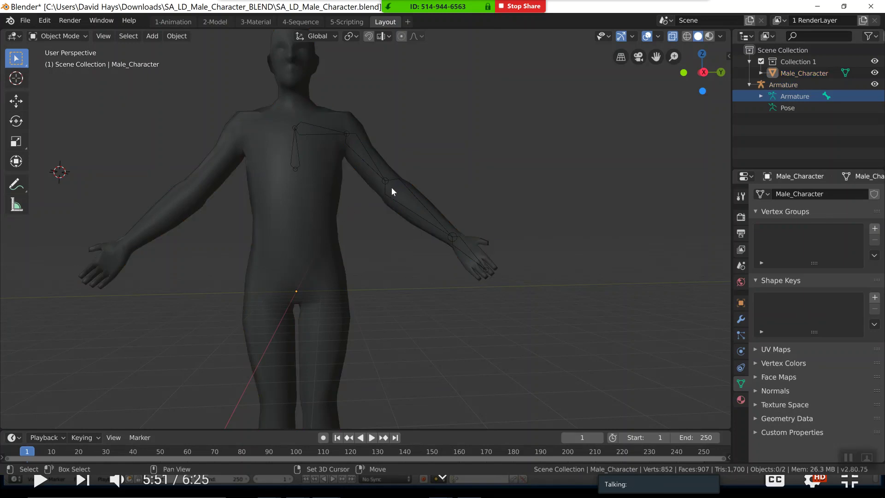
left_click(303, 219)
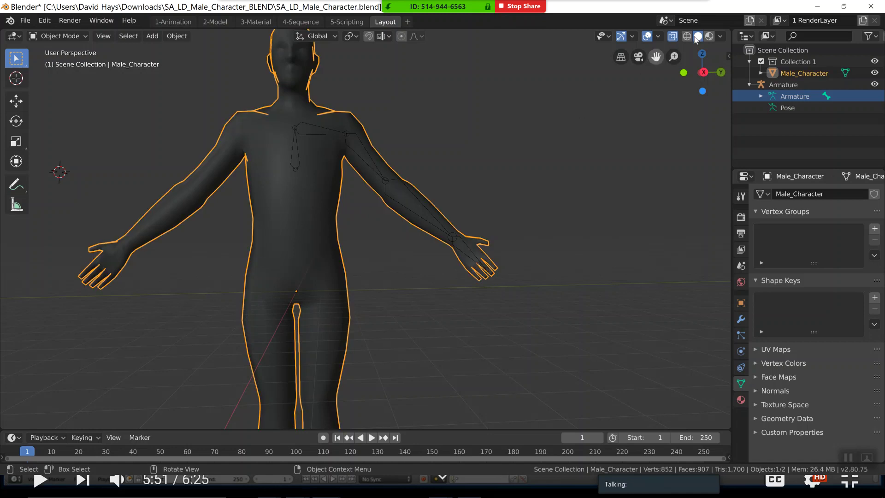
left_click(673, 36)
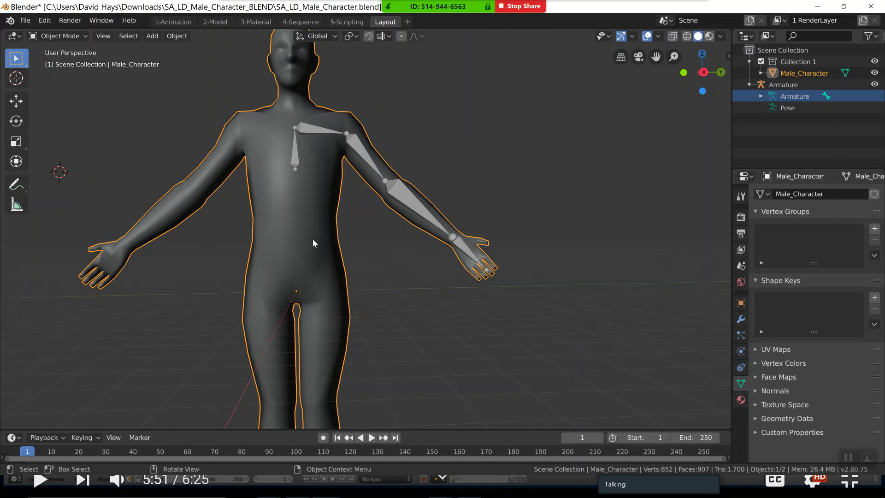
left_click(405, 200, "shift")
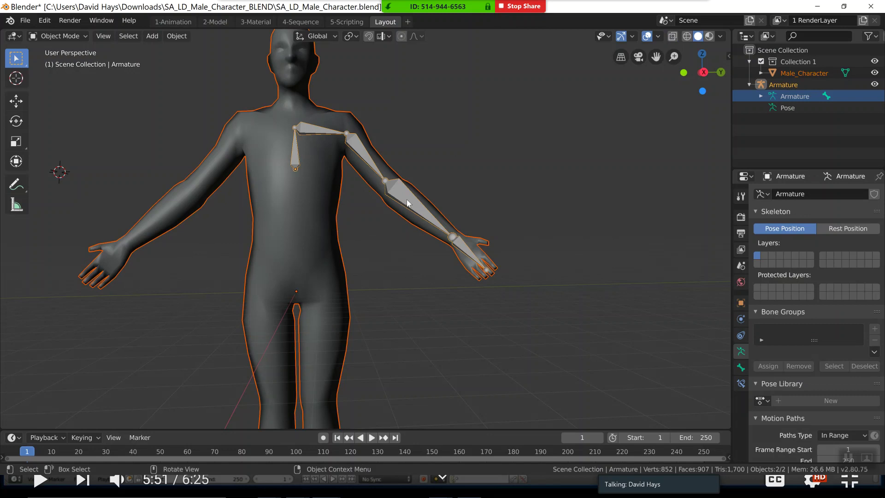
key("ctrl+p")
left_click(407, 200)
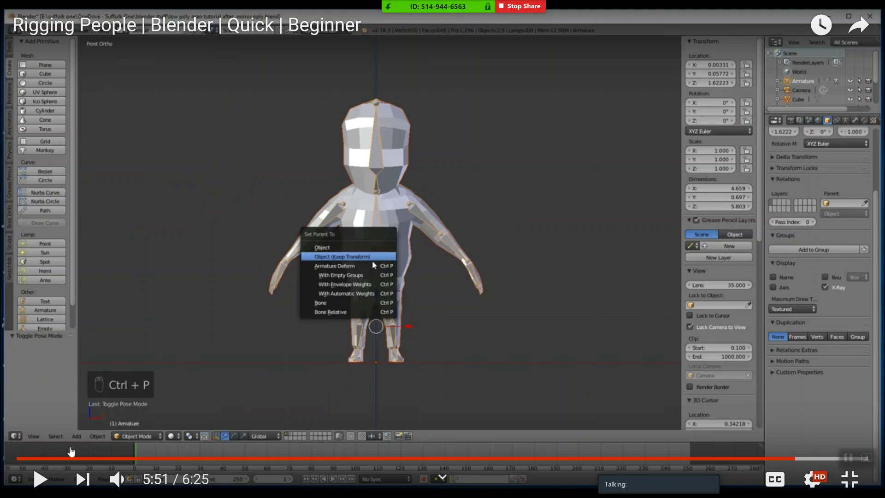
- Check the tutorial's parenting choice up to 5:54, and parent the Male_Character mesh to the armature in Blender with Automatic Weights
left_click(40, 480)
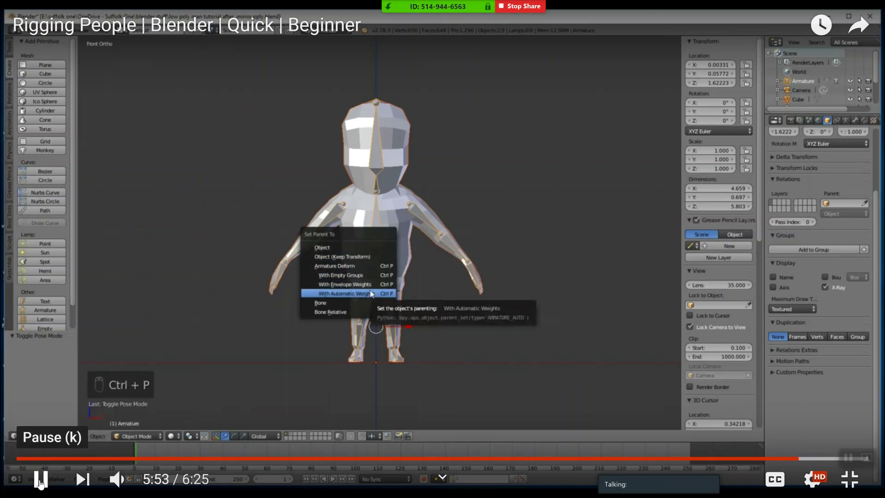
left_click(41, 480)
key("alt+Tab")
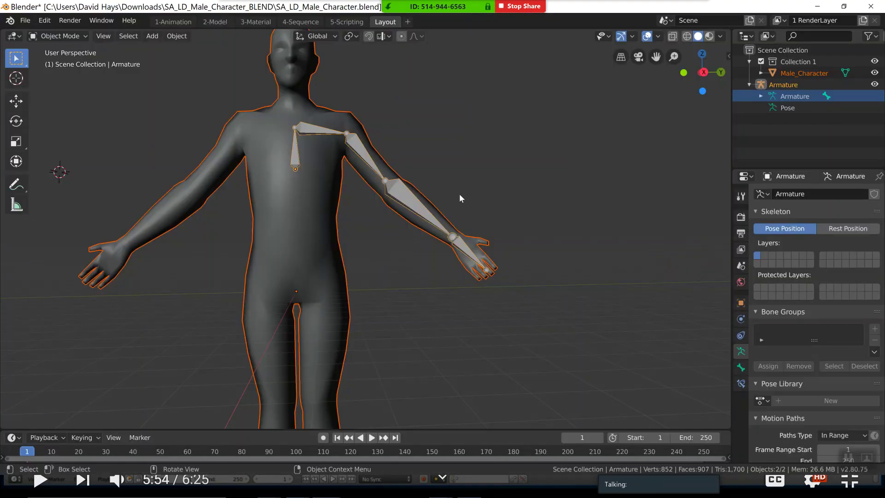
key("ctrl+p")
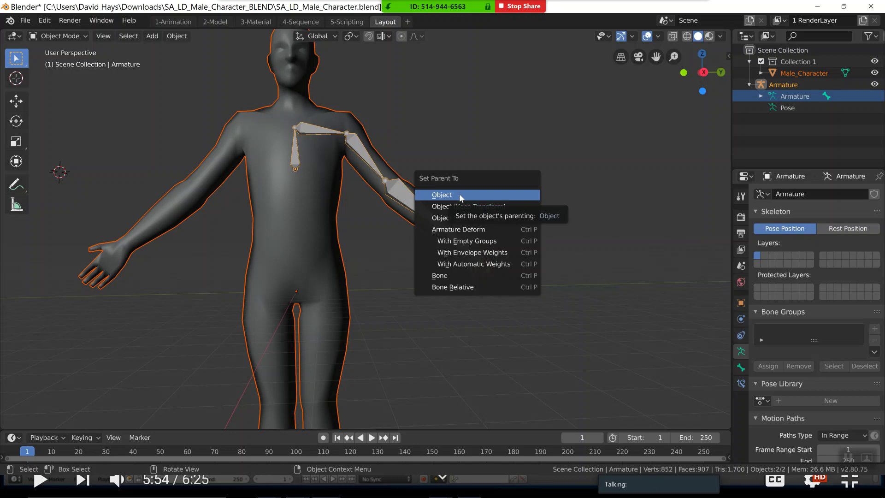
left_click(492, 264)
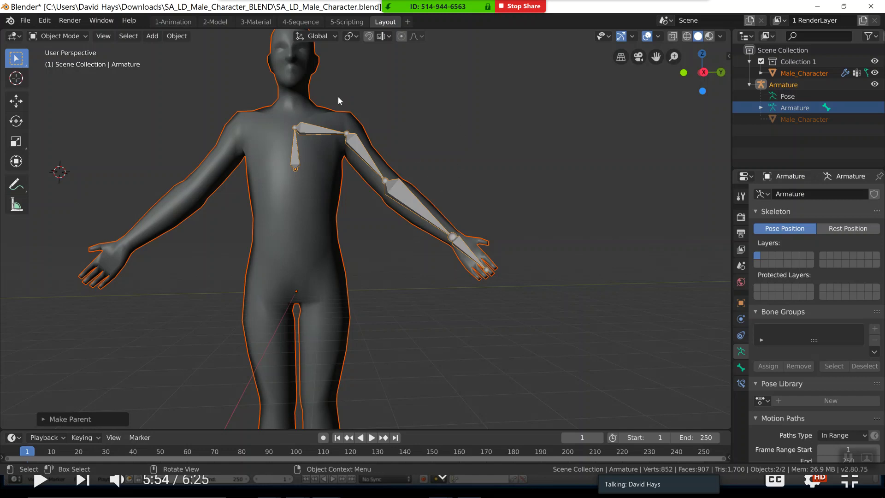
- Watch how the tutorial tests the parented rig by rotating bones in Pose Mode, pausing at 6:11
key("alt+Tab")
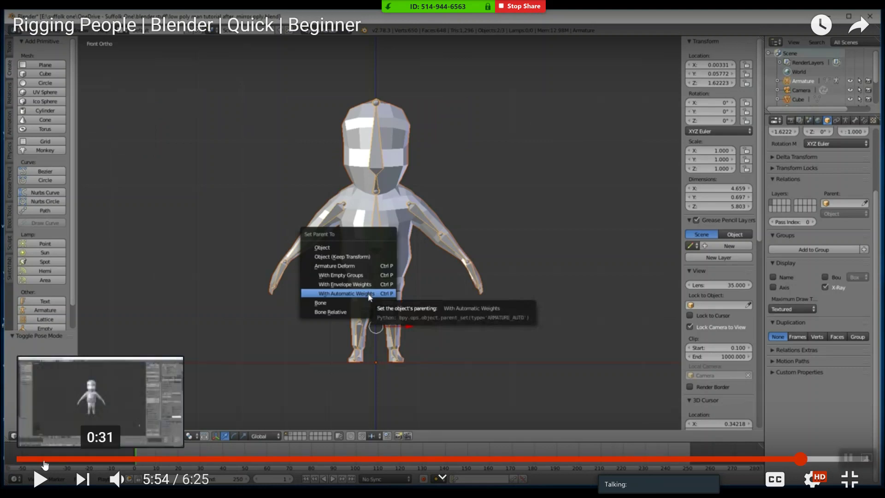
left_click(41, 480)
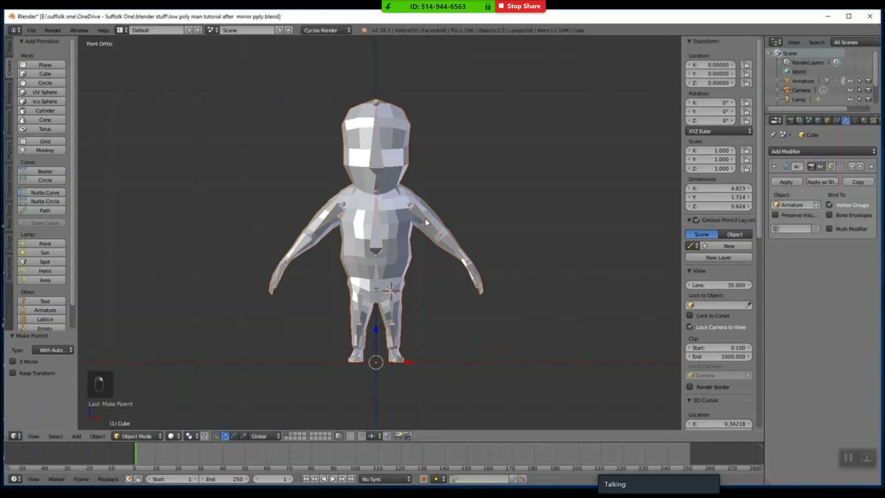
mouse_move(36, 485)
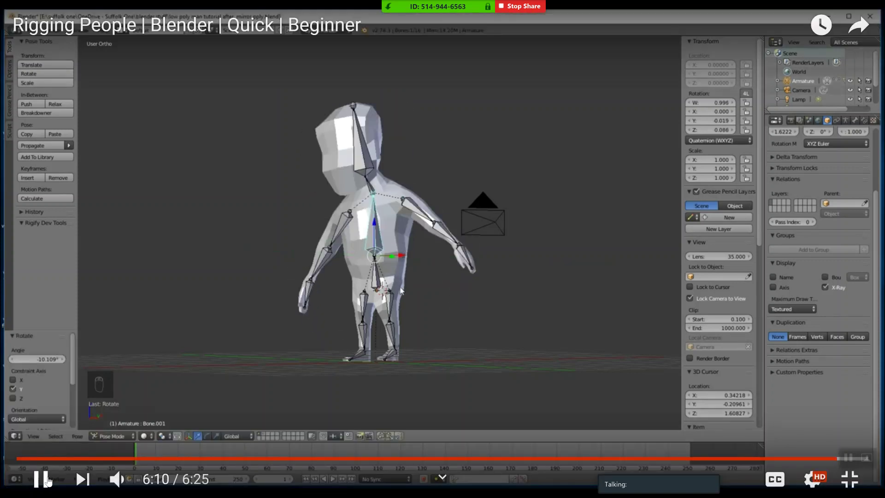
left_click(36, 480)
- Switch to Blender, put only the armature into Pose Mode, and rotate the forearm bone slightly
key("alt+Tab")
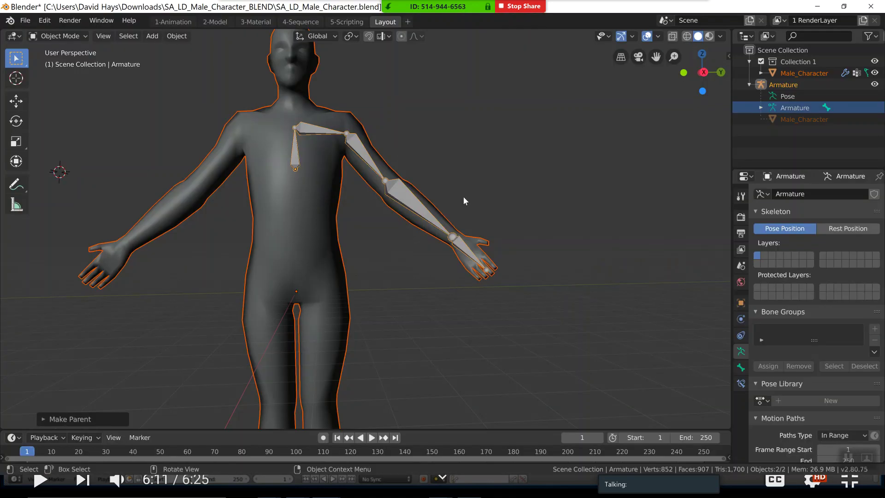
left_click(406, 197)
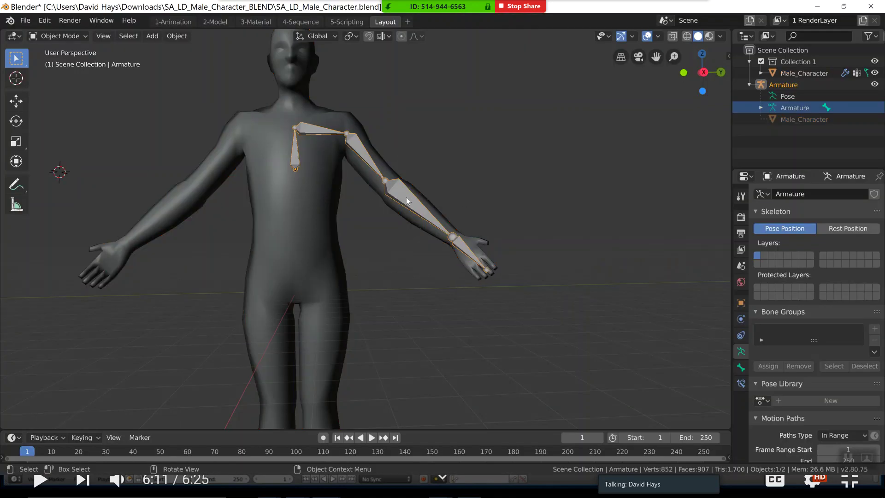
left_click(76, 39)
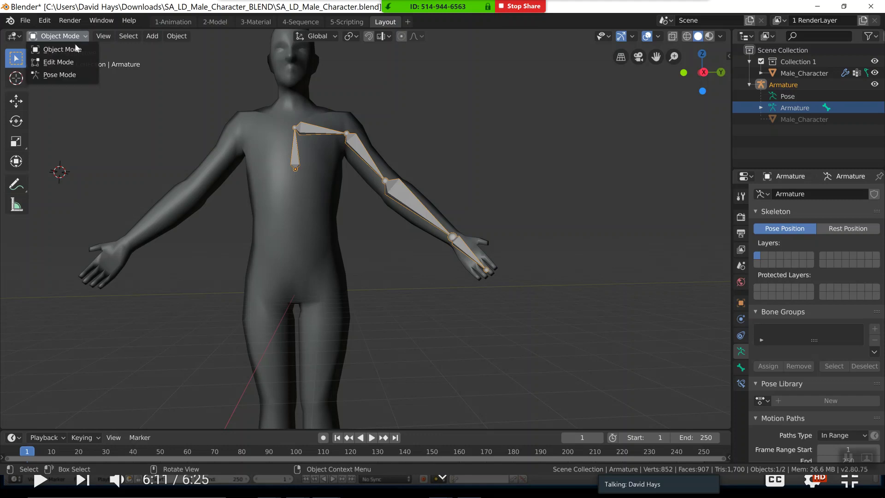
left_click(60, 75)
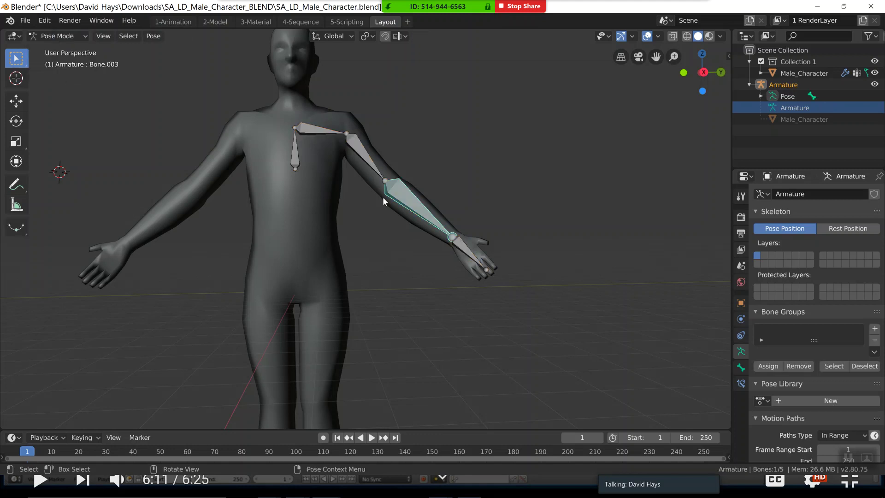
key("r")
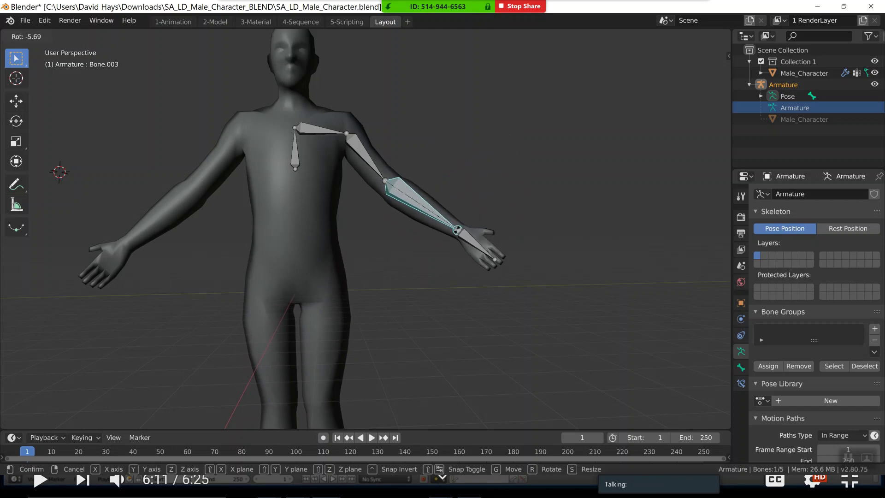
left_click(489, 232)
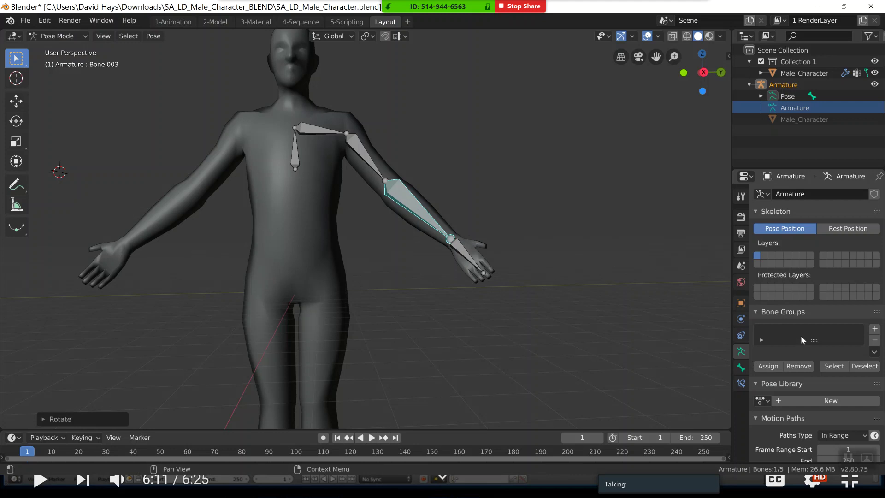
- Turn on the display of bone names for the armature in the viewport
scroll(802, 337, "down", 1)
scroll(809, 338, "down", 7)
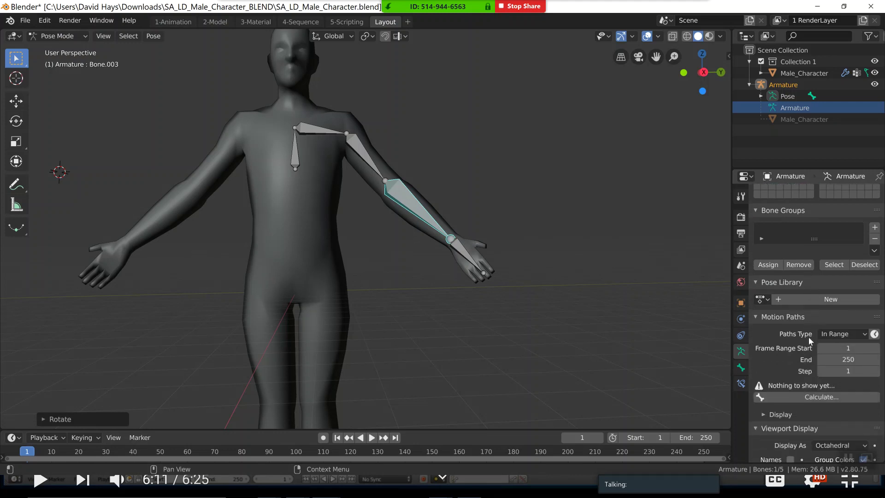
scroll(810, 358, "down", 1)
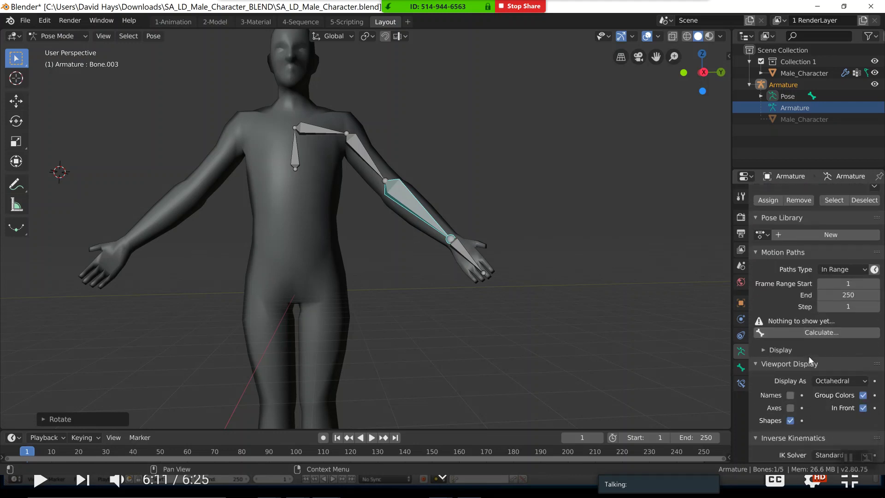
left_click(790, 395)
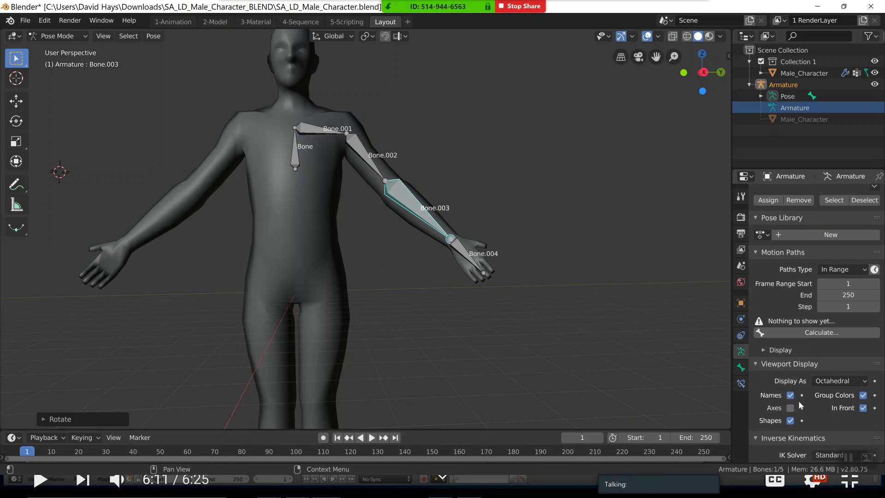
scroll(812, 400, "down", 2)
scroll(815, 398, "down", 1)
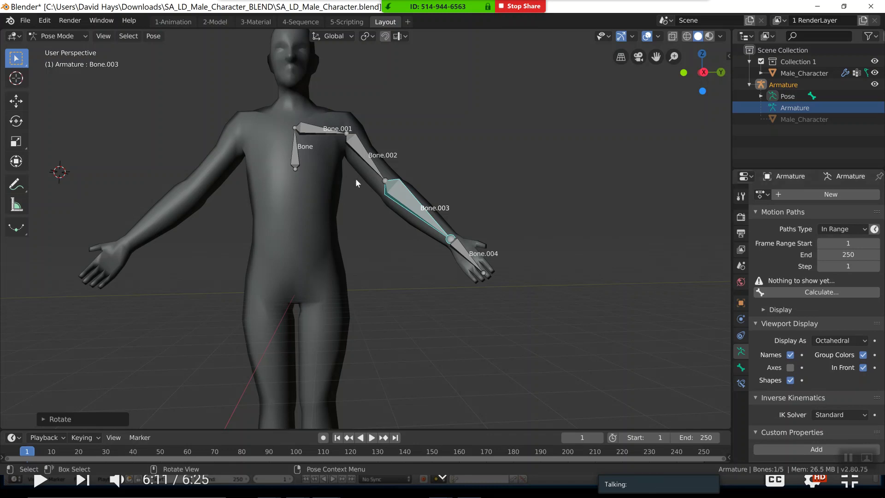
- Try rotating the upper arm bone to raise the character's arm
left_click(369, 159)
key("r")
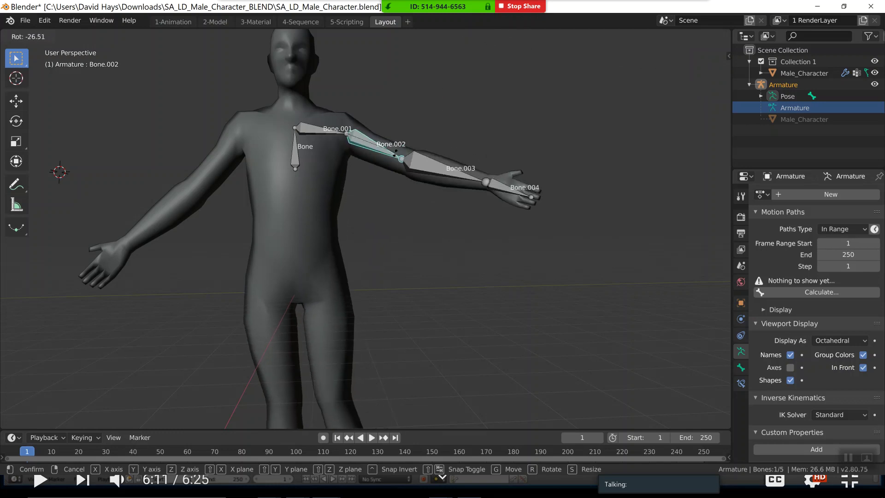
left_click(394, 158)
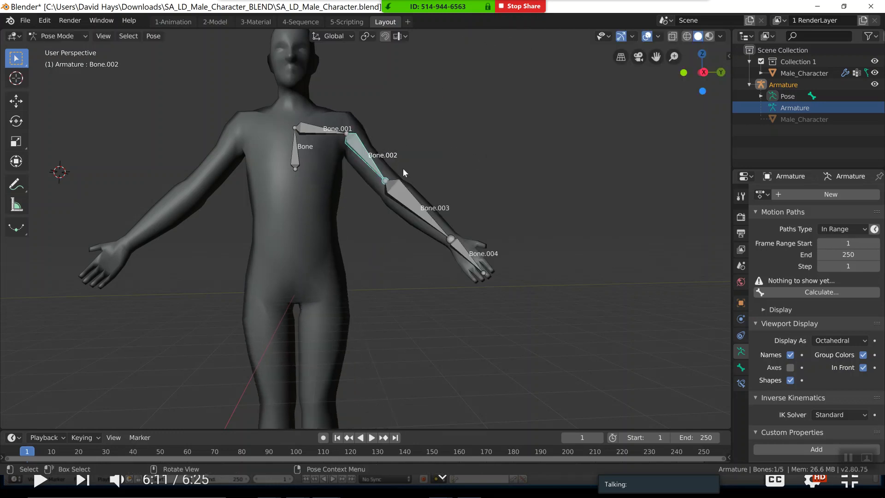
- Return to the tutorial and watch its final leg posing demonstration, pausing at 6:17
key("alt+Tab")
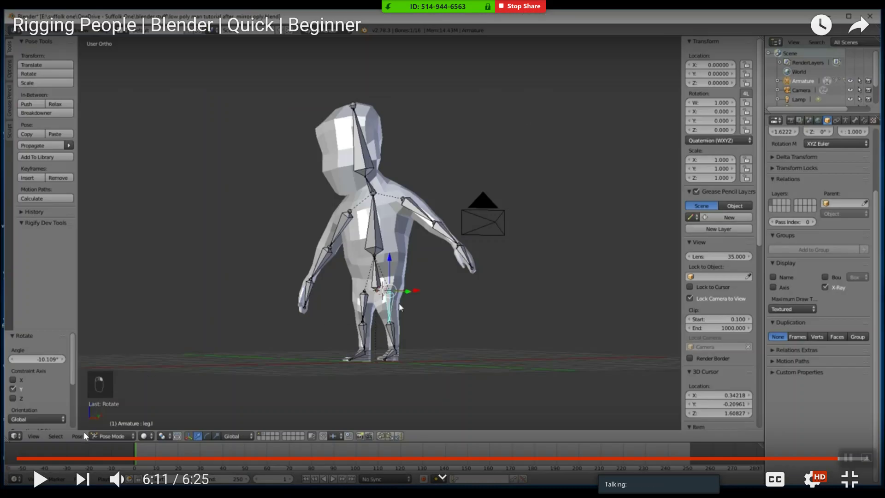
left_click(42, 480)
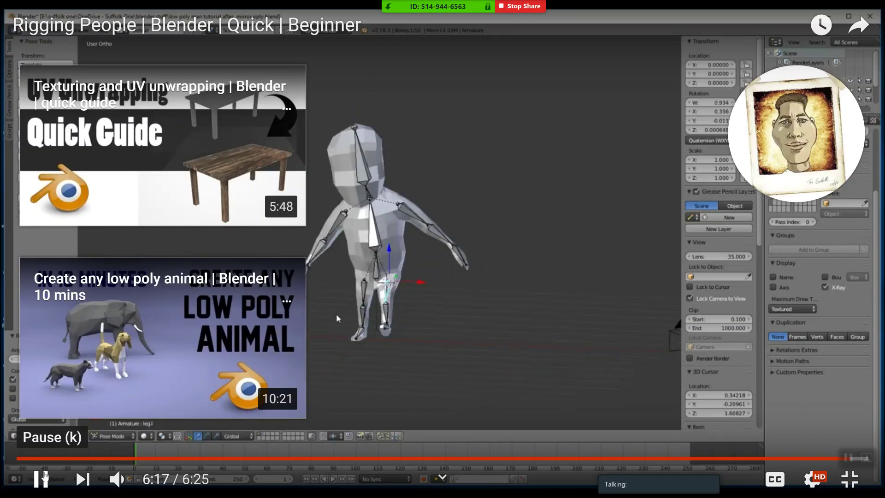
left_click(44, 478)
- Leave the full-screen tutorial video and search Google for "blender 2.8 how to show envelopes"
key("Escape")
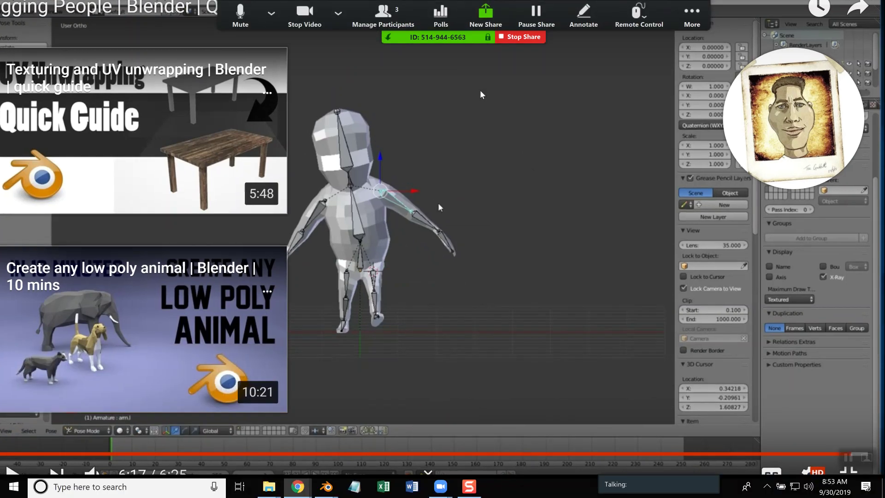
key("F11")
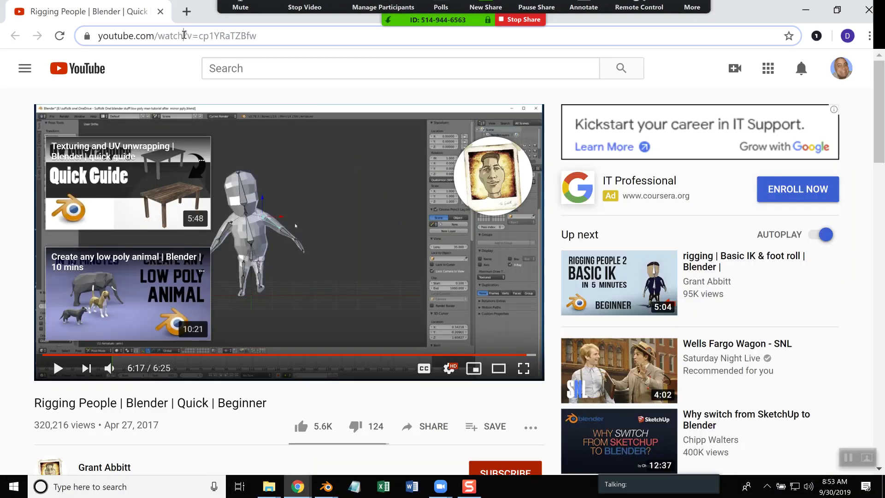
left_click(185, 37)
type("www.go")
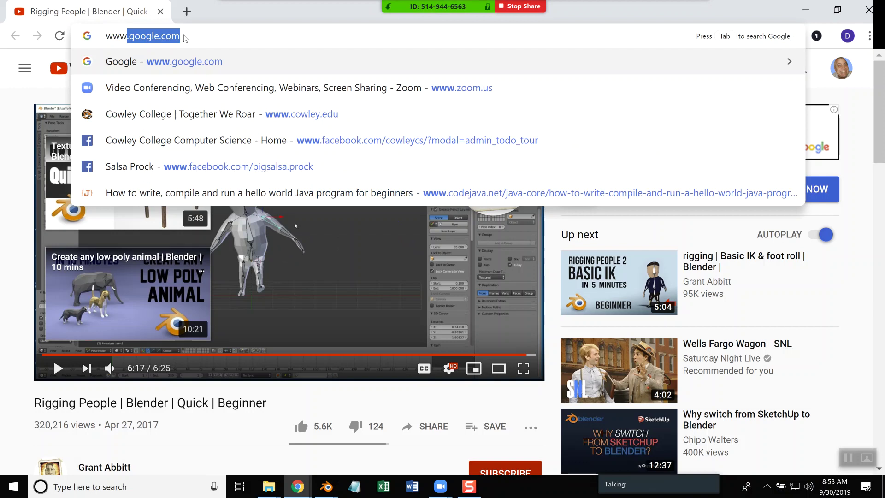
type("o")
key("Return")
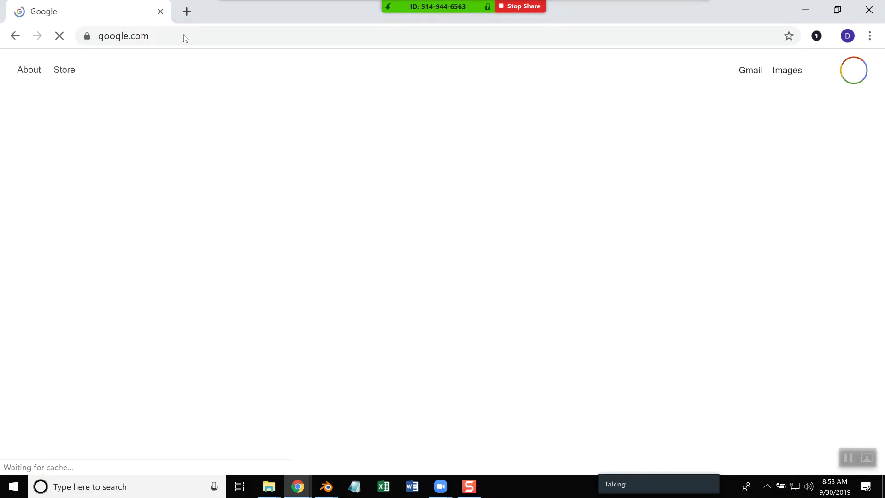
type("blender ")
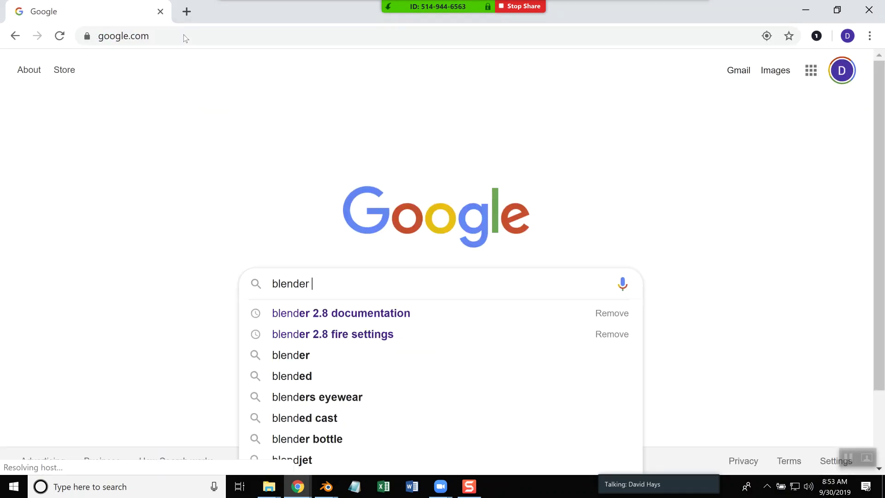
type("2.8 how to sh")
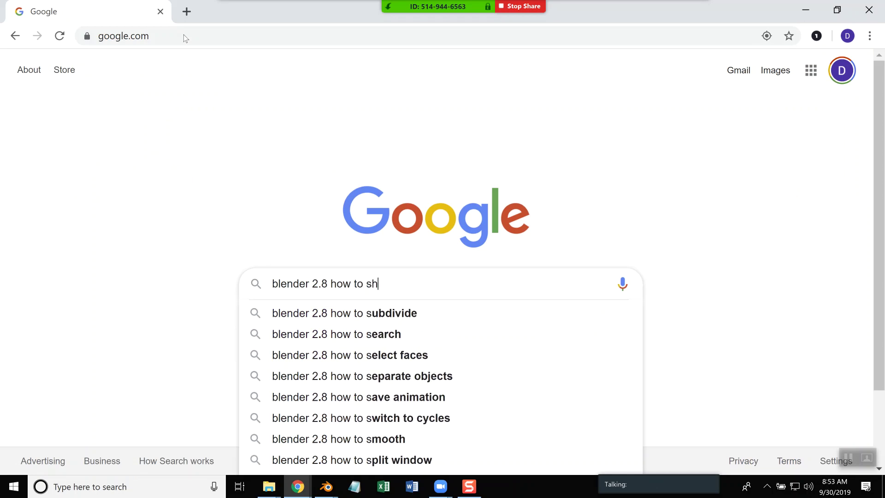
type("ow envelopes")
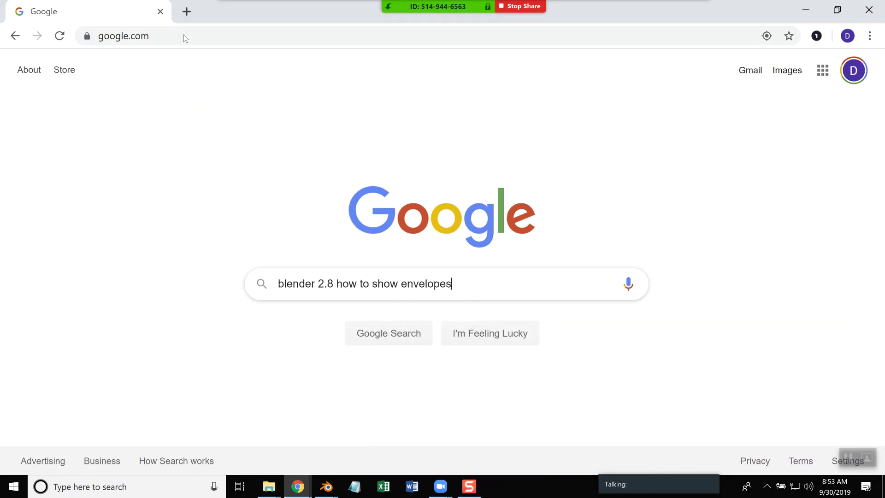
key("Return")
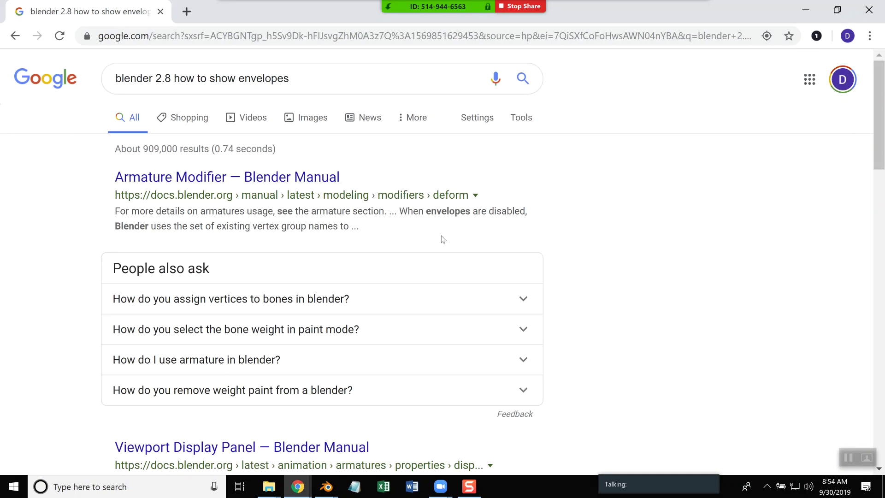
- Open the Blender Manual's Viewport Display Panel page from the results and read the Display As bone visualization options
scroll(397, 240, "down", 5)
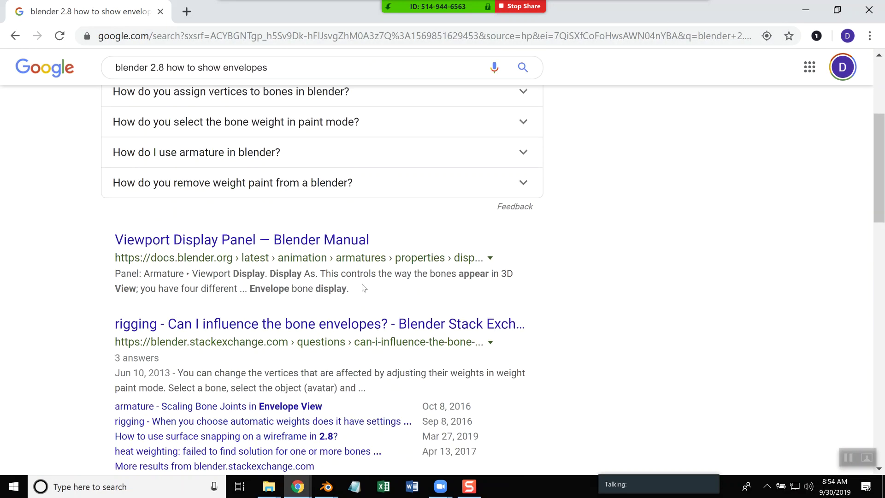
left_click(286, 243)
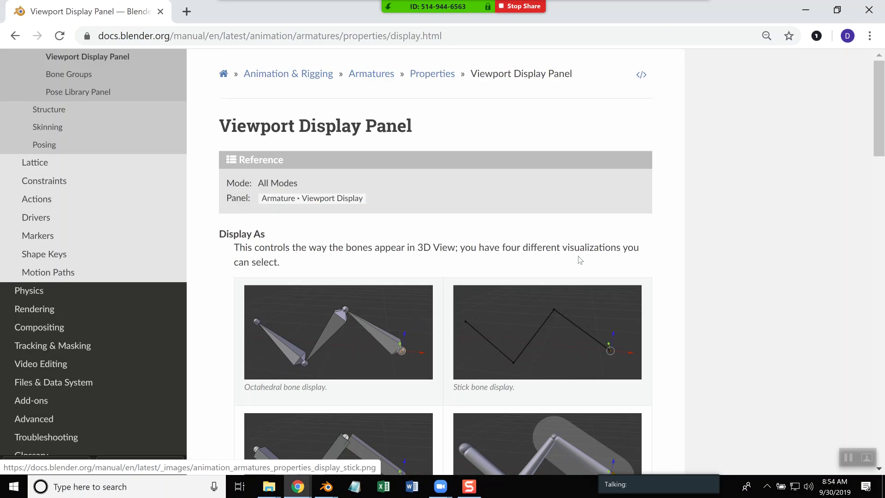
scroll(568, 249, "down", 4)
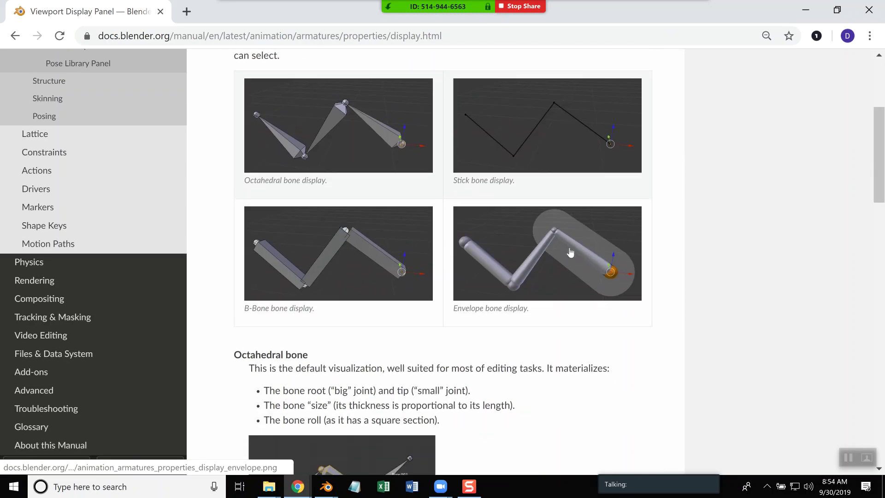
scroll(571, 253, "down", 4)
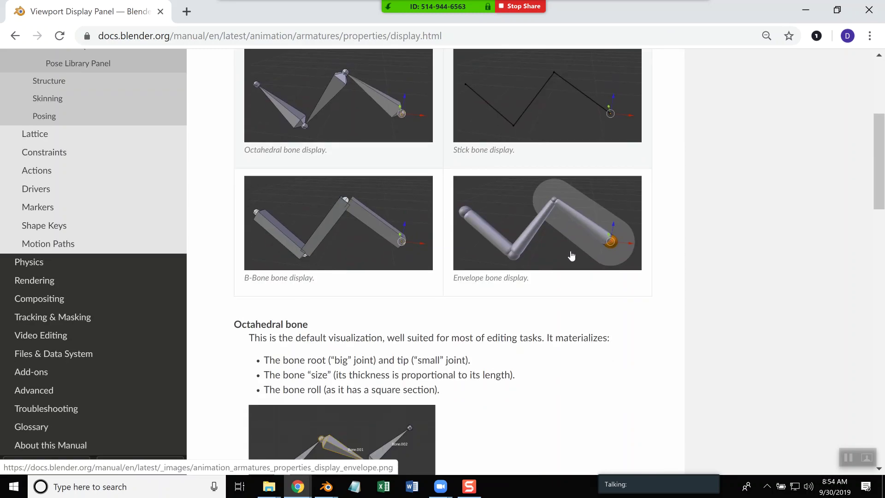
scroll(573, 256, "up", 5)
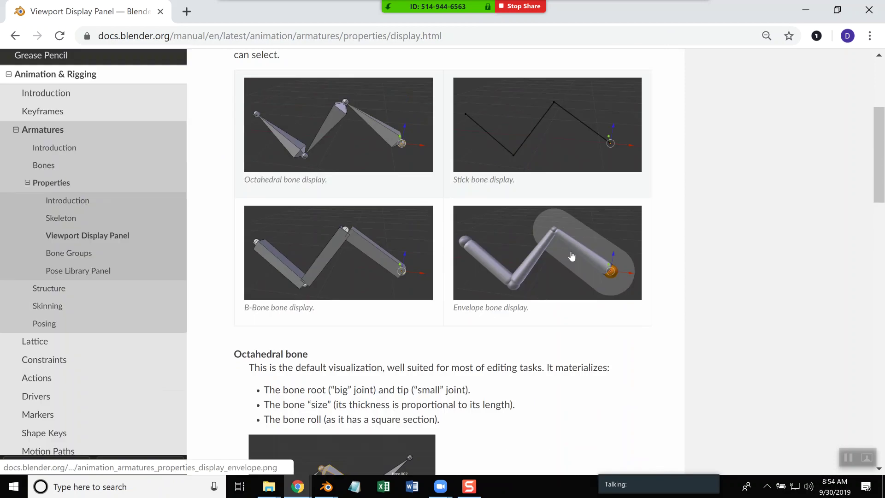
scroll(554, 244, "up", 2)
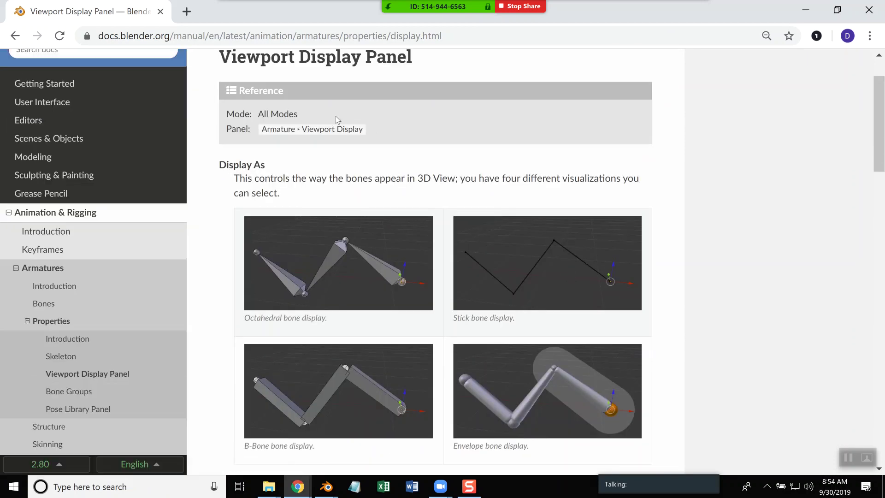
- Switch to Blender, set the armature's viewport display to Envelope, and select the forearm bone Bone.003
key("alt+Tab")
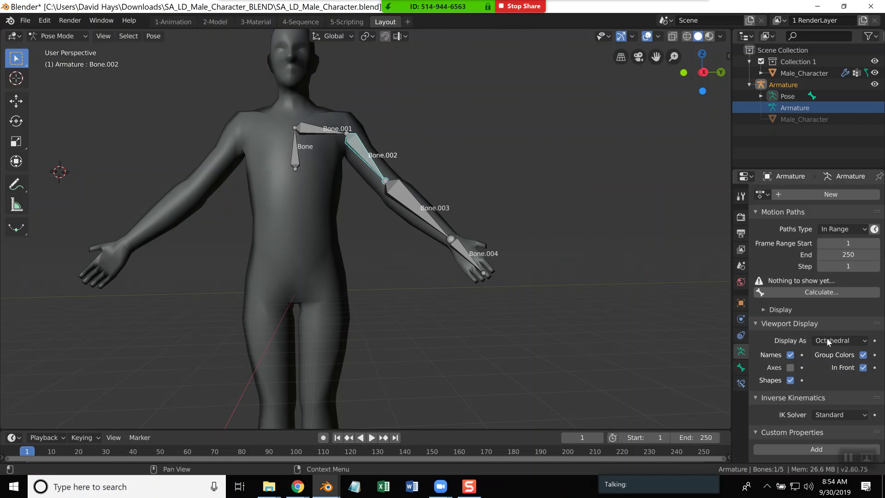
left_click(865, 341)
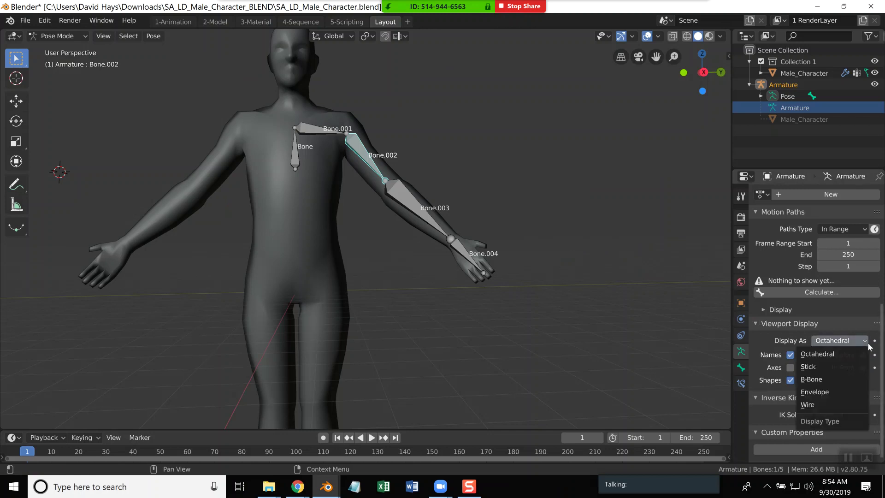
left_click(829, 392)
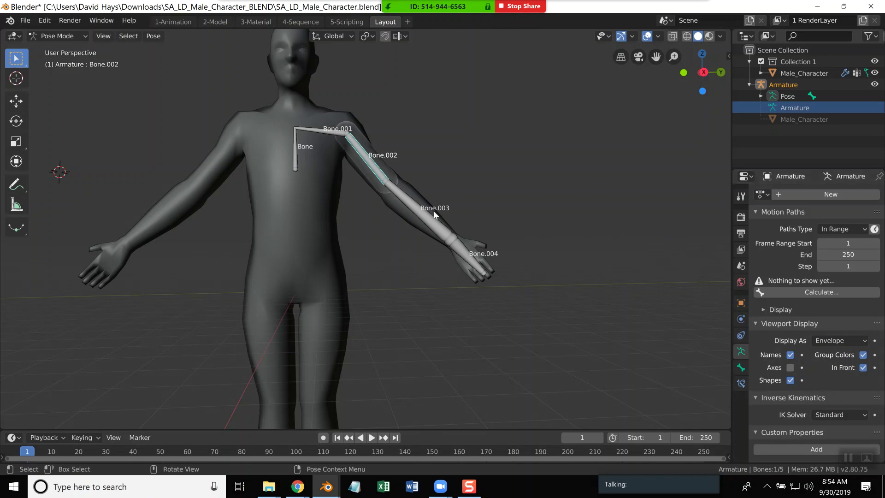
left_click(428, 221)
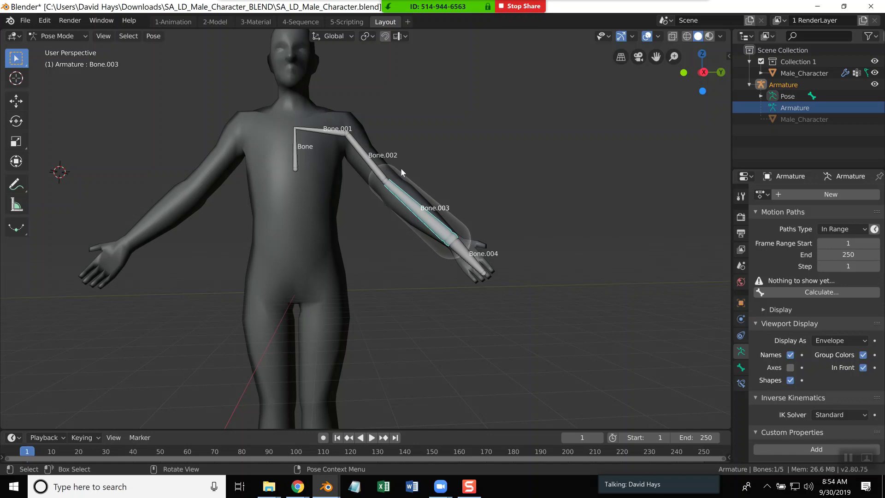
- Try scaling up the forearm bone Bone.003 in Pose Mode
mouse_move(476, 222)
middle_mouse_down()
mouse_move(468, 231)
mouse_move(406, 237)
mouse_move(503, 224)
mouse_move(480, 231)
middle_mouse_up()
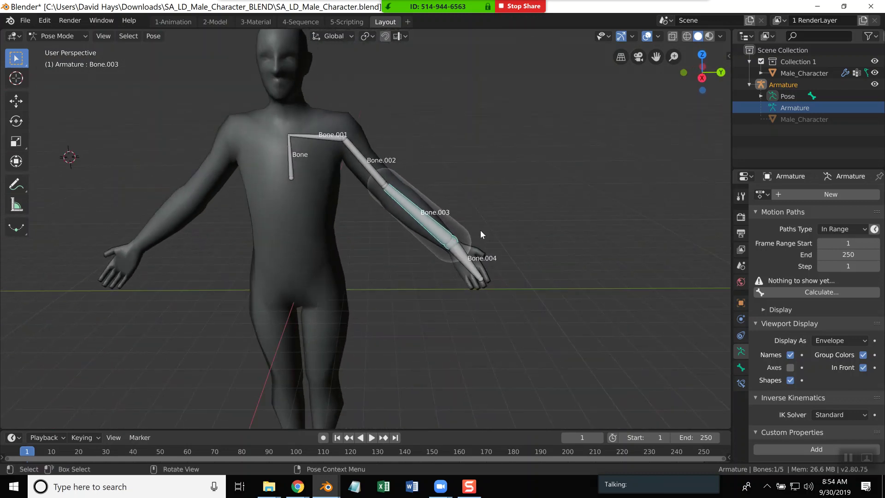
key("s")
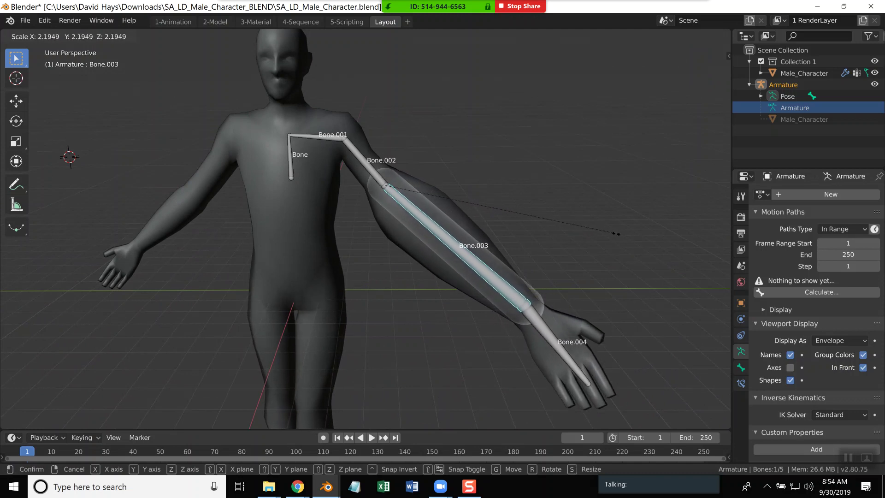
key("Escape")
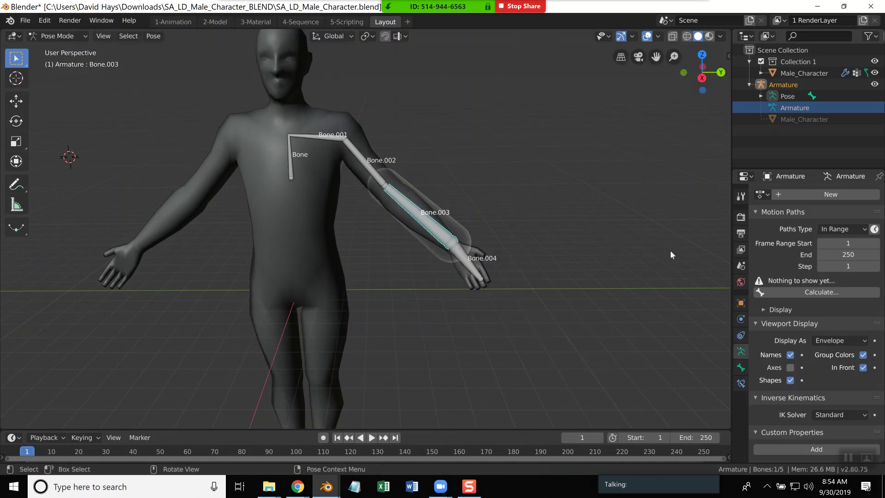
middle_click_drag(432, 302, 411, 284)
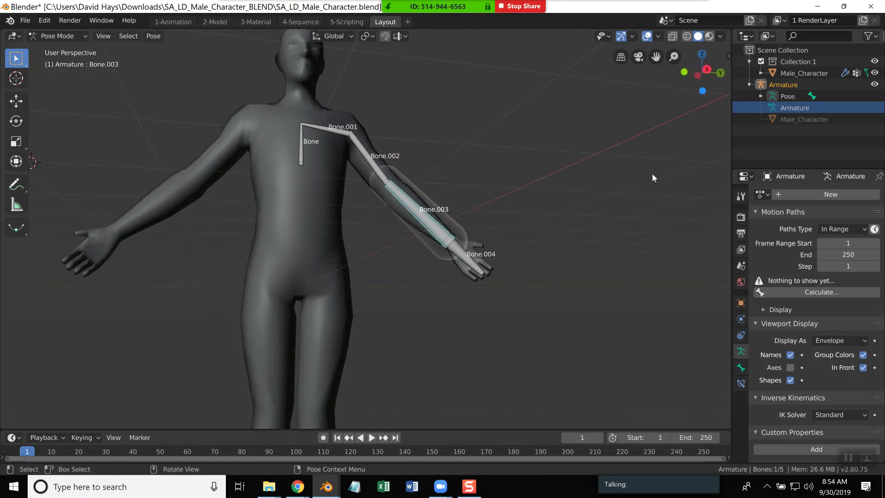
- Examine the Male_Character object's modifiers and vertex groups in the scene hierarchy
left_click(761, 73)
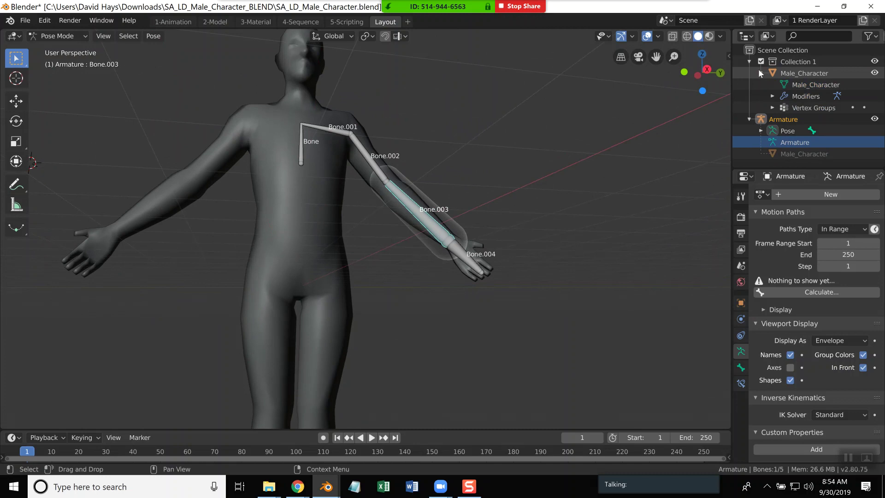
left_click(773, 97)
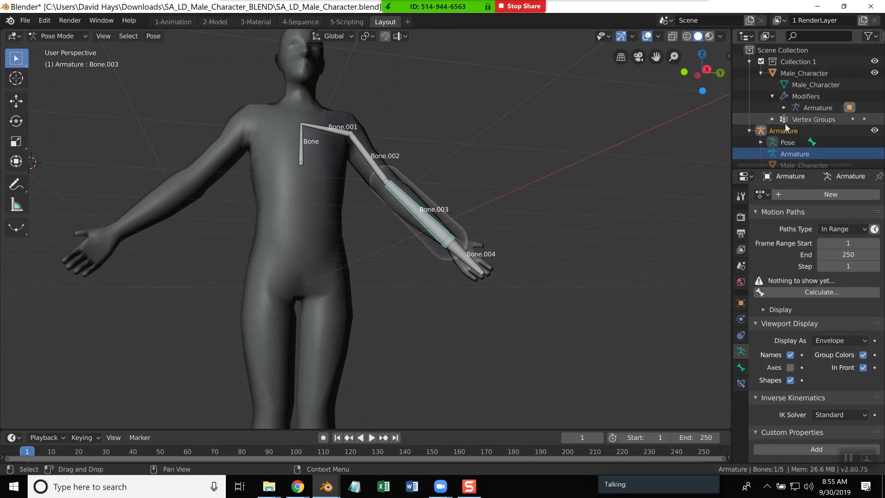
left_click(773, 119)
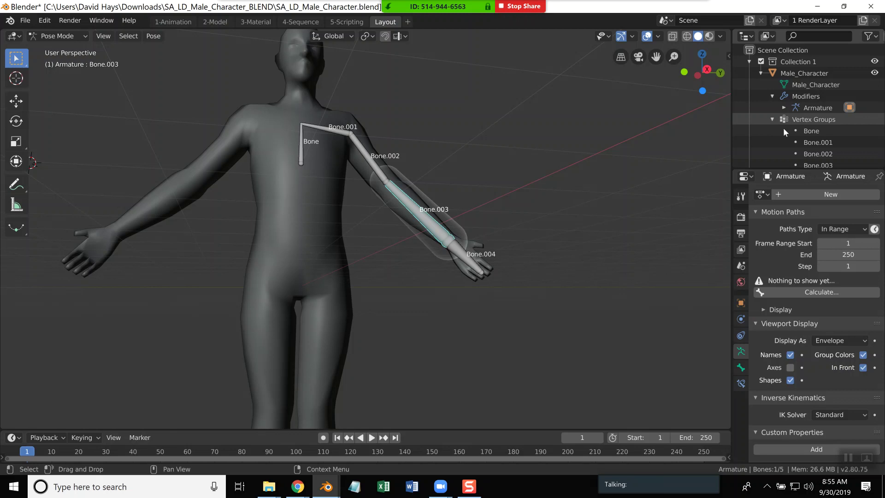
scroll(800, 125, "down", 1)
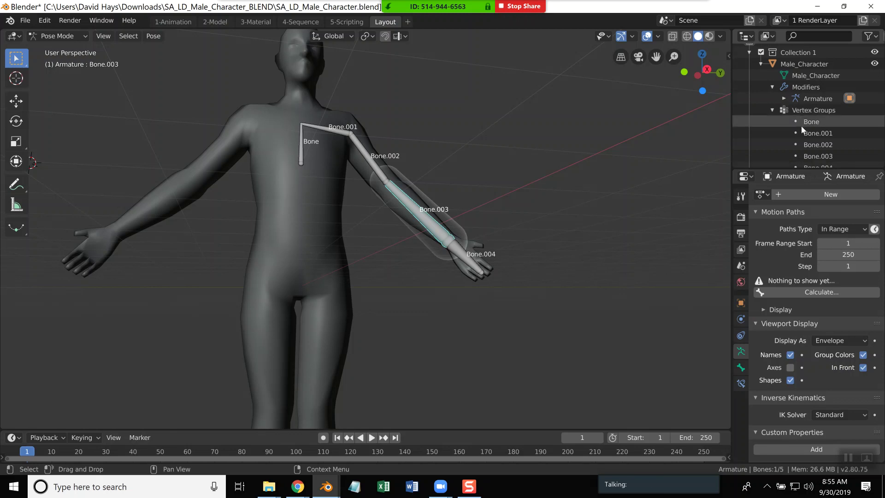
scroll(801, 126, "down", 1)
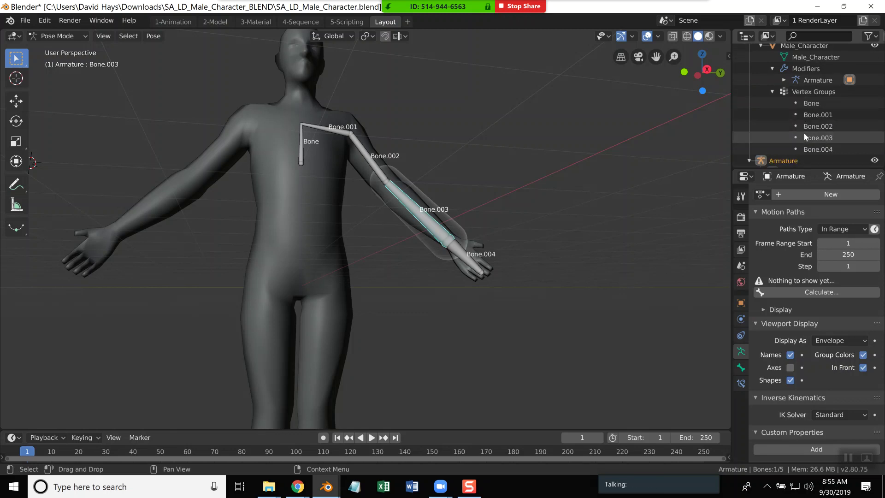
left_click(773, 92)
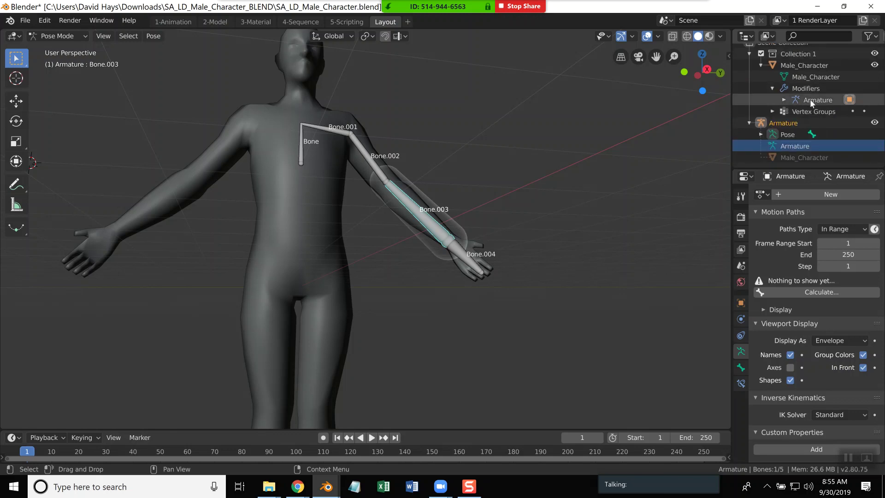
scroll(809, 99, "up", 1)
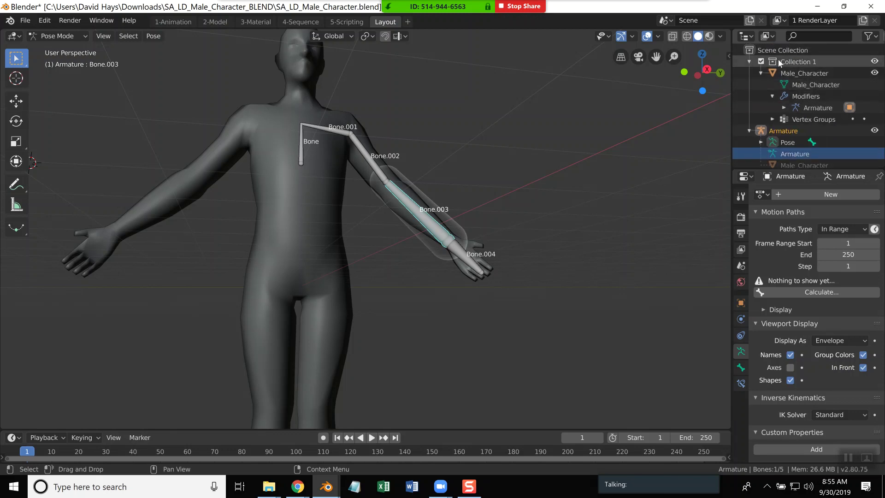
scroll(782, 121, "down", 1)
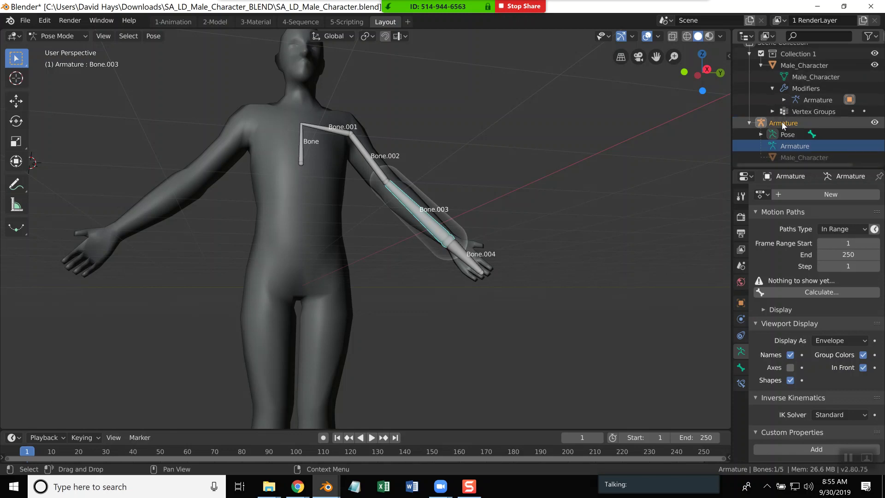
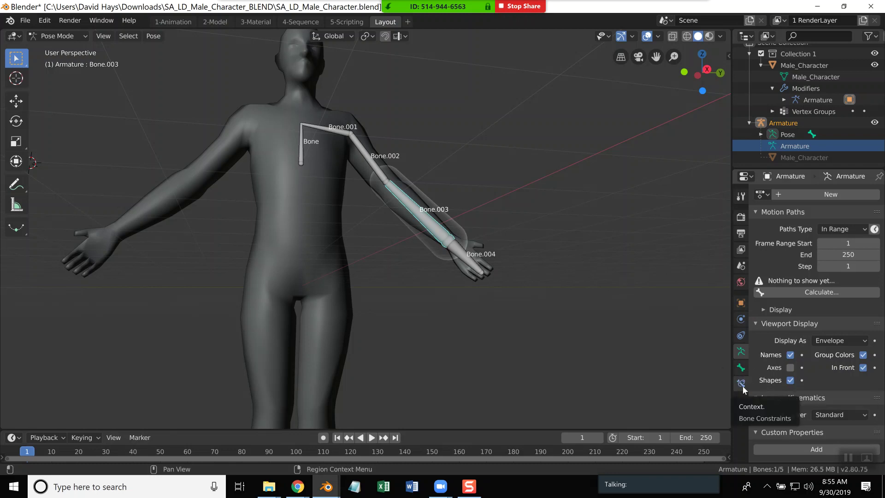
- Examine the forearm bone Bone.003's constraints, transform, Bendy Bones and viewport display properties alongside the armature's display settings
left_click(742, 383)
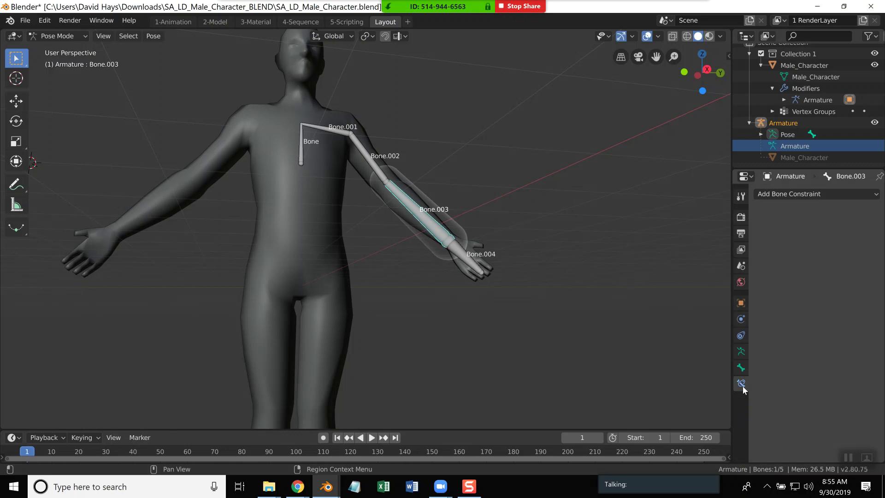
left_click(742, 367)
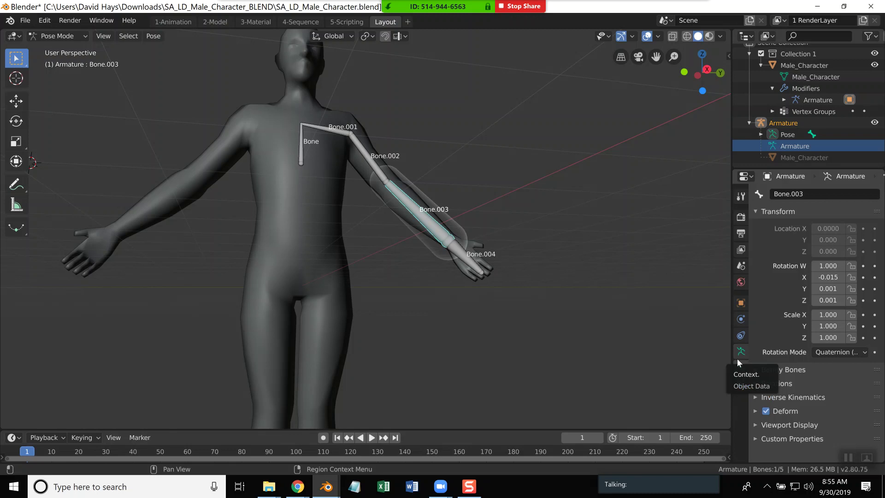
left_click(740, 353)
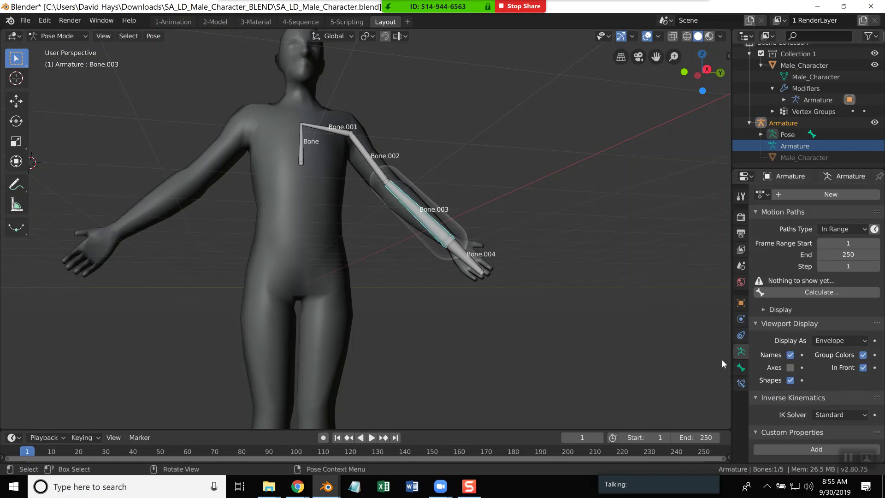
left_click(741, 368)
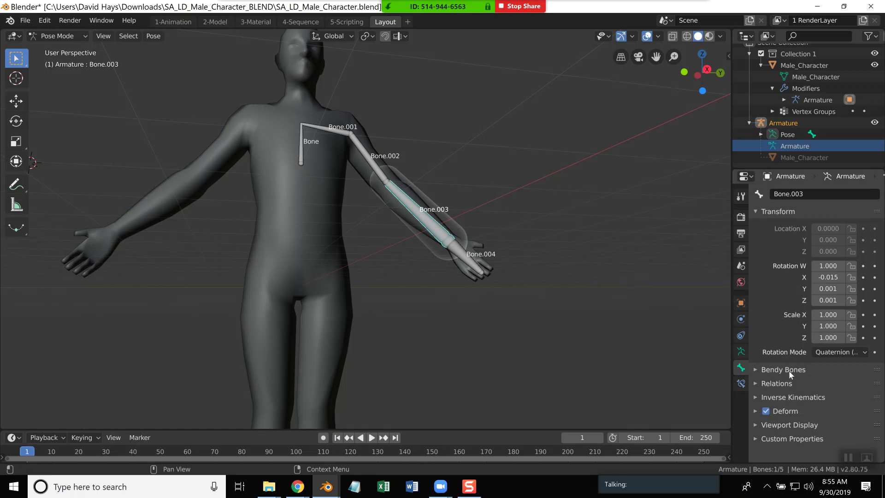
left_click(756, 370)
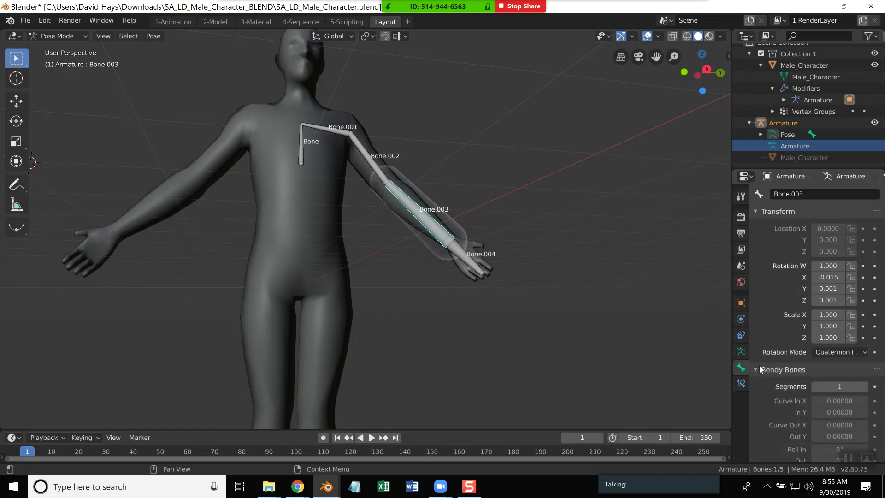
scroll(761, 364, "down", 2)
scroll(770, 372, "down", 6)
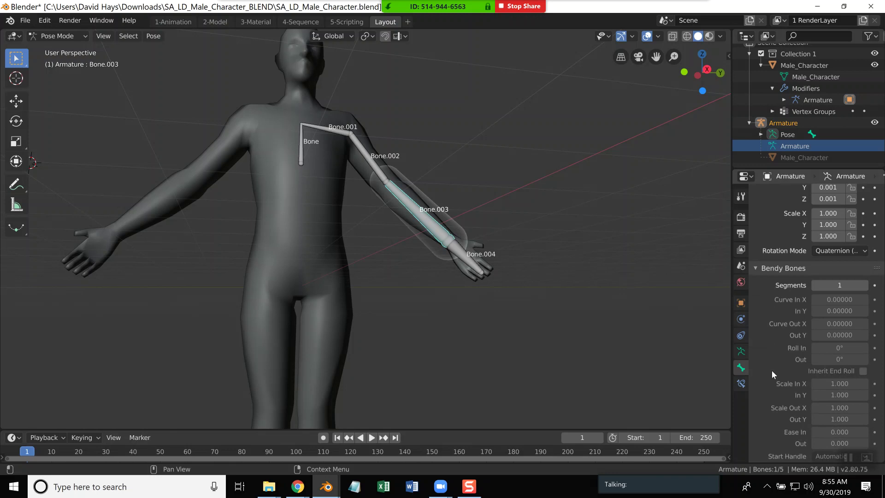
scroll(777, 374, "down", 4)
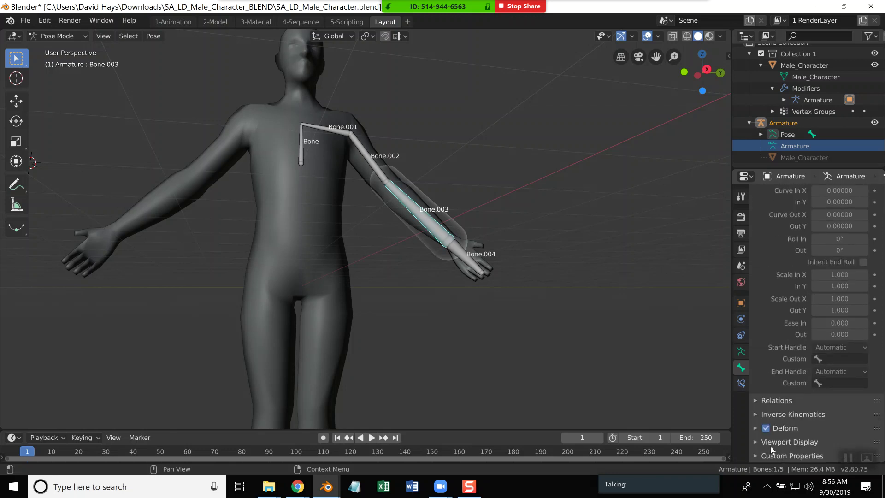
left_click(757, 439)
scroll(802, 403, "down", 2)
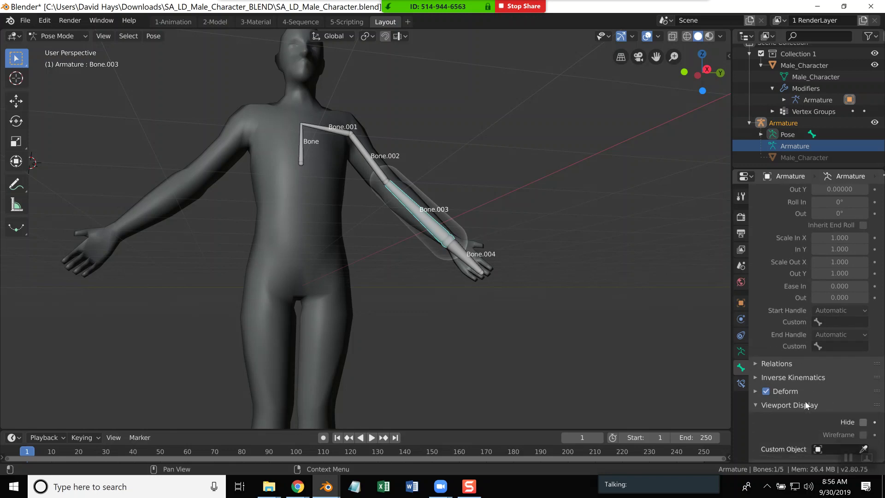
scroll(804, 401, "down", 1)
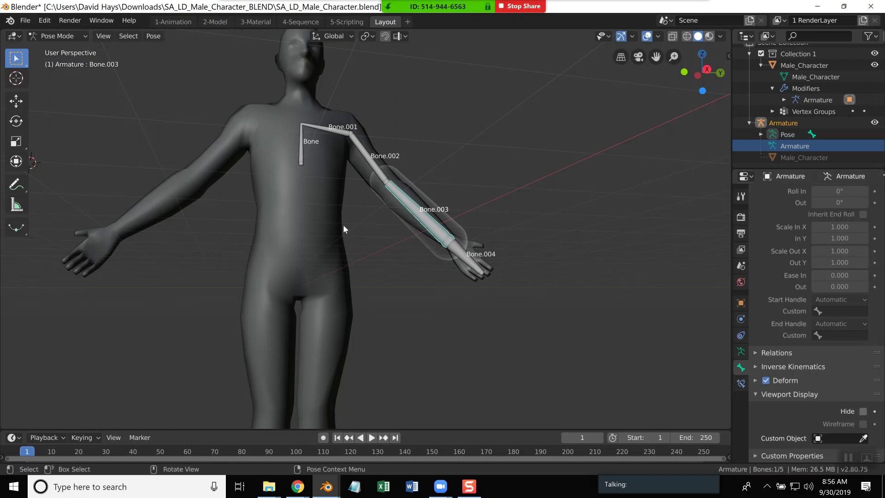
- Try scaling and moving the forearm bone Bone.003 in Edit Mode
left_click(51, 35)
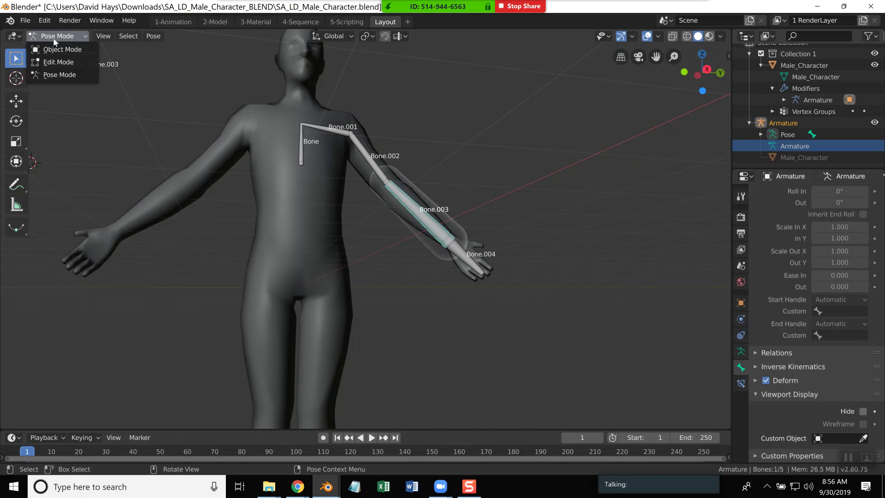
left_click(64, 60)
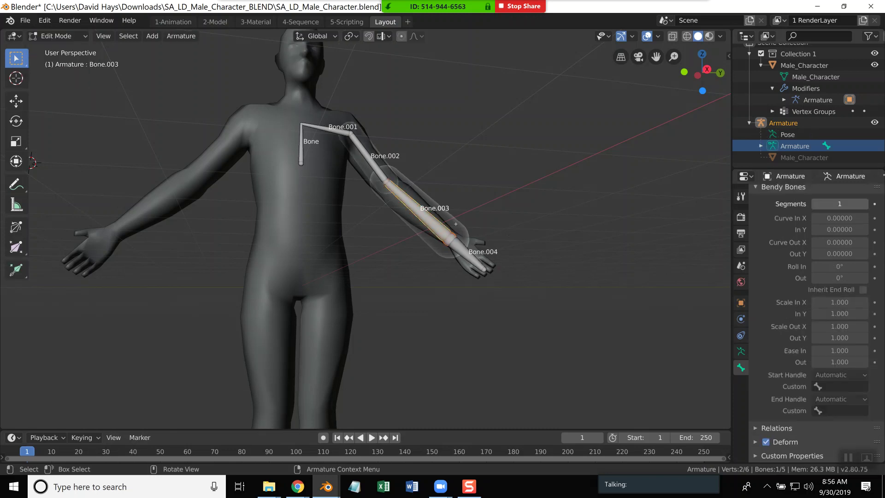
key("s")
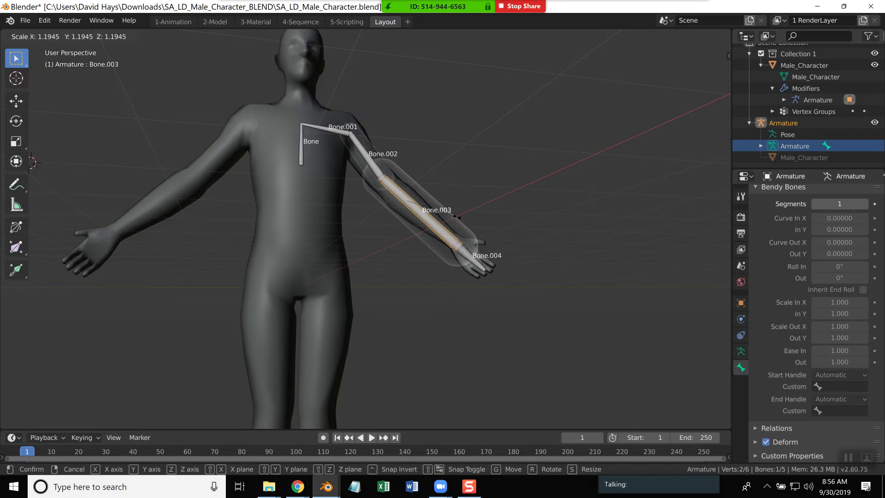
right_click(496, 205)
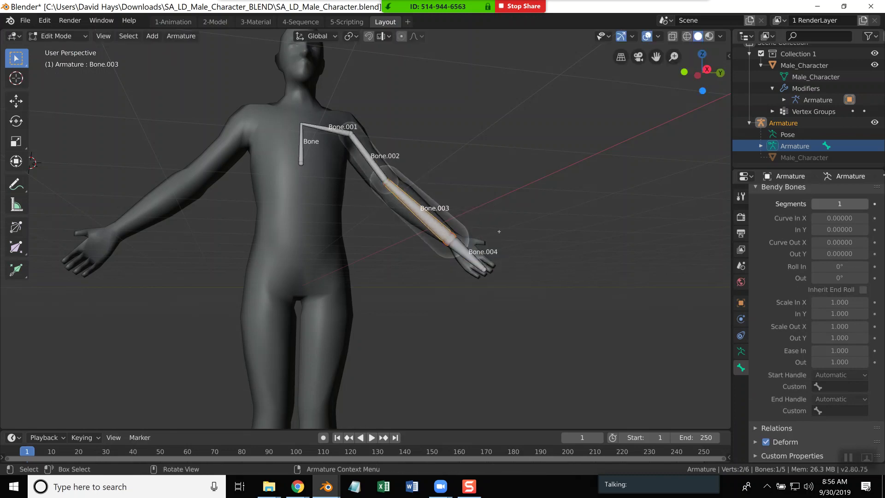
key("g")
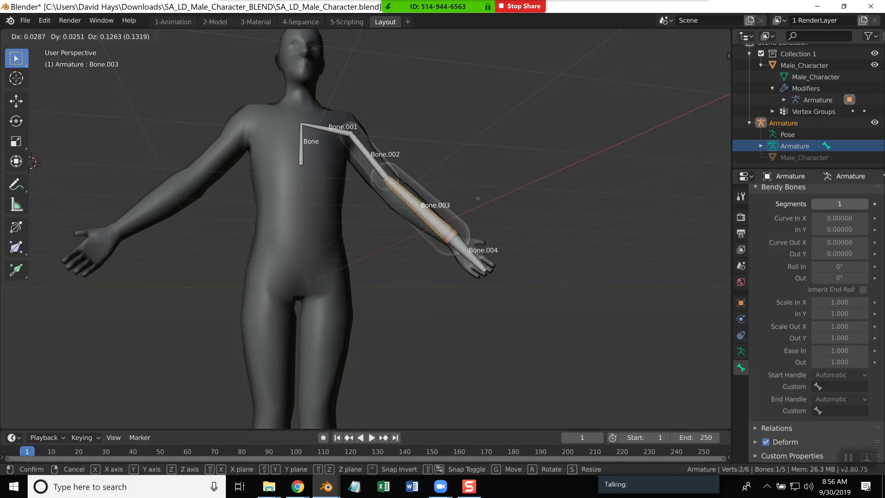
right_click(478, 190)
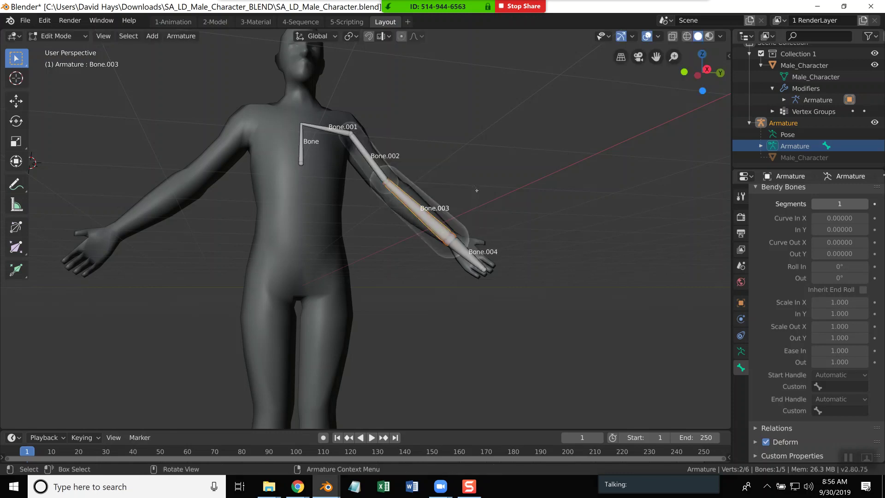
middle_click_drag(473, 228, 454, 238)
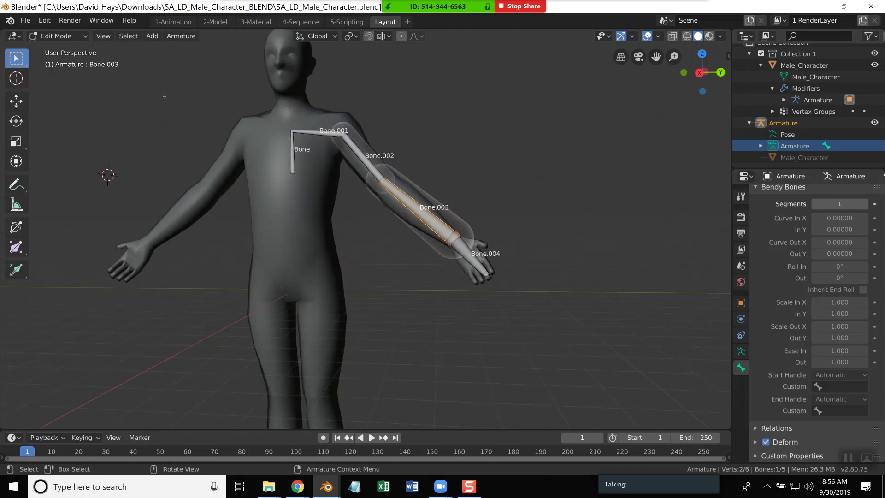
- Return the armature to Pose Mode and try rotating the forearm bone Bone.003
left_click(64, 36)
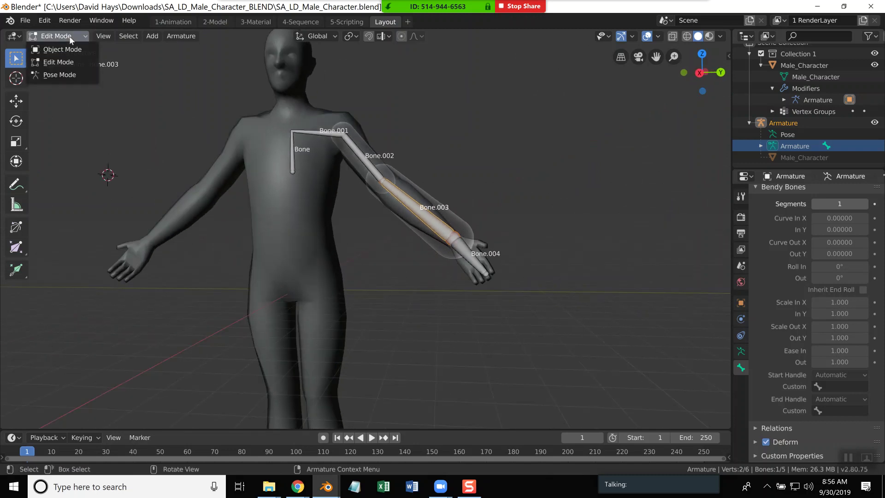
left_click(67, 73)
key("r")
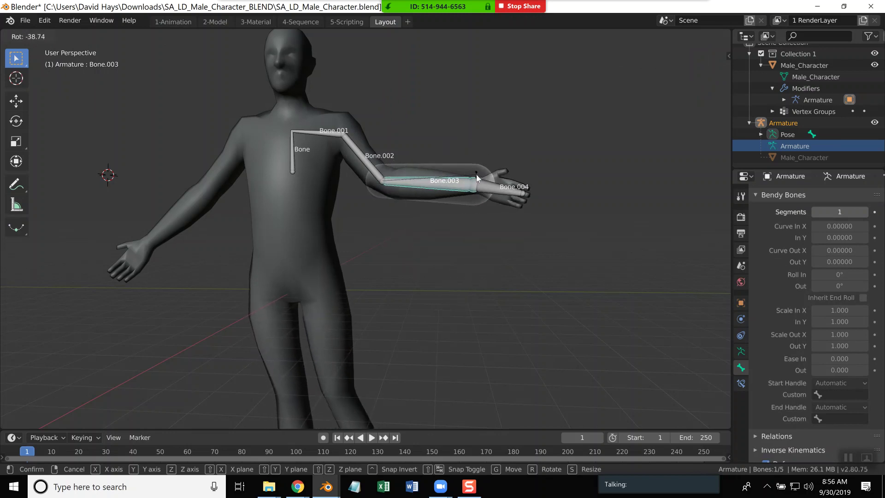
key("Escape")
- Expand the armature's pose hierarchy in the scene outline from Bone down to Bone.003 to examine the bone chain
scroll(811, 96, "up", 1)
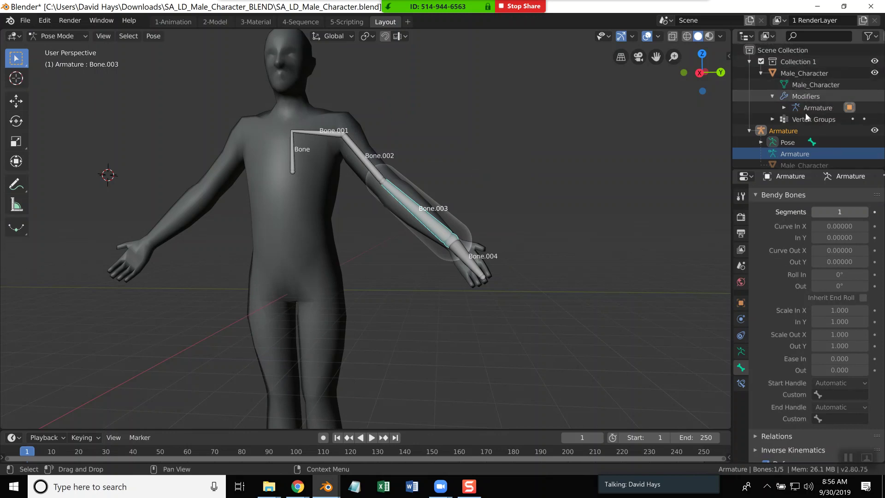
scroll(810, 136, "down", 1)
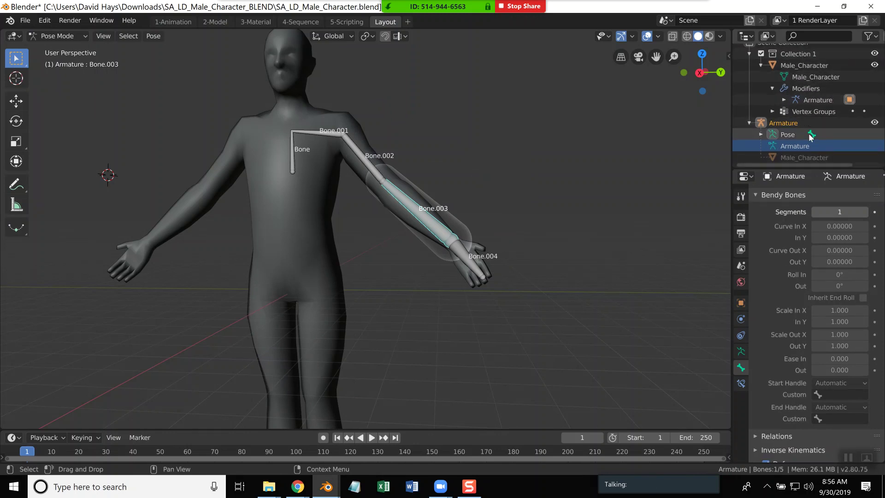
left_click(761, 135)
left_click(773, 146)
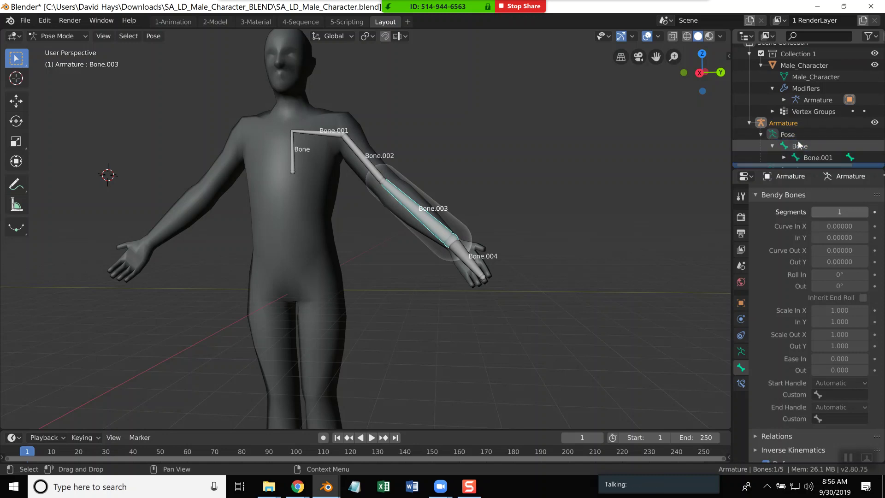
scroll(802, 139, "down", 2)
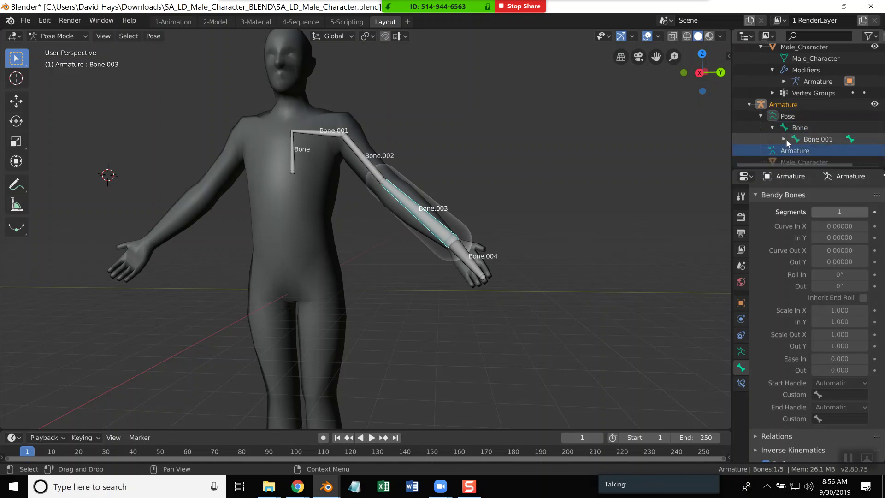
left_click(786, 139)
left_click(796, 150)
scroll(800, 154, "down", 2)
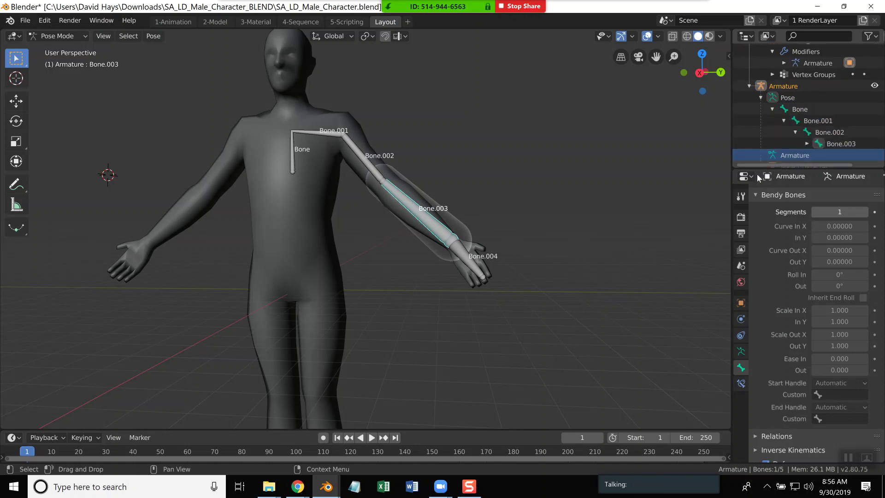
- Select the chest bone, reselect the forearm bone Bone.003 and test its rotation to see how the mesh deforms
left_click(293, 164)
left_click(293, 164)
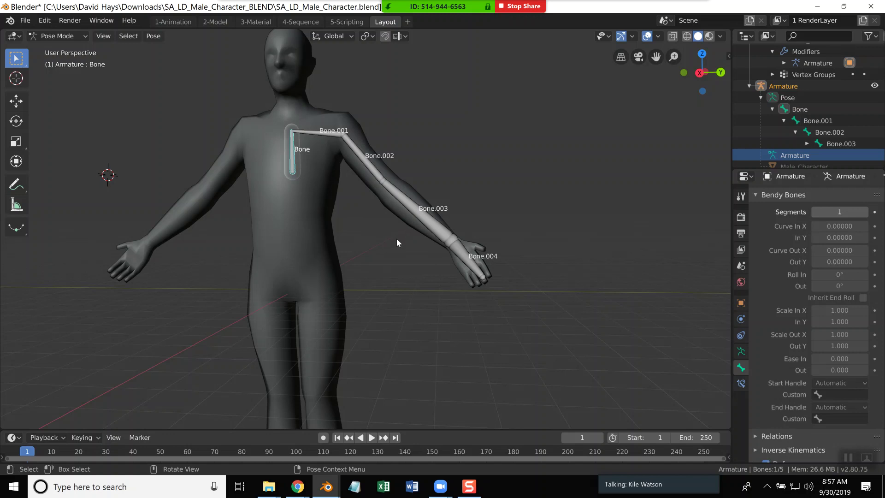
left_click(390, 191)
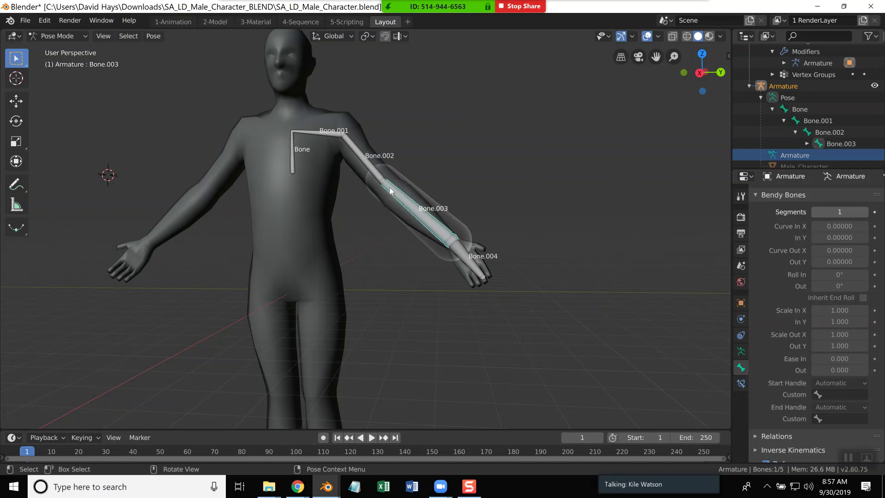
key("r")
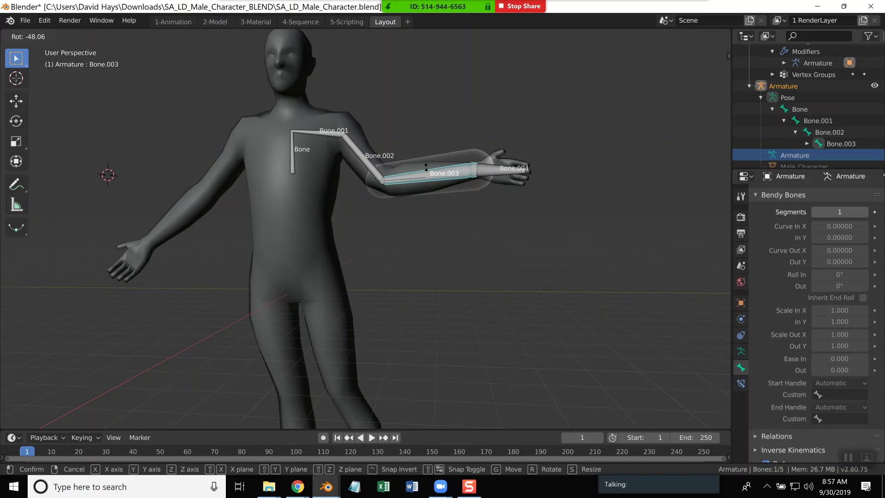
right_click(435, 180)
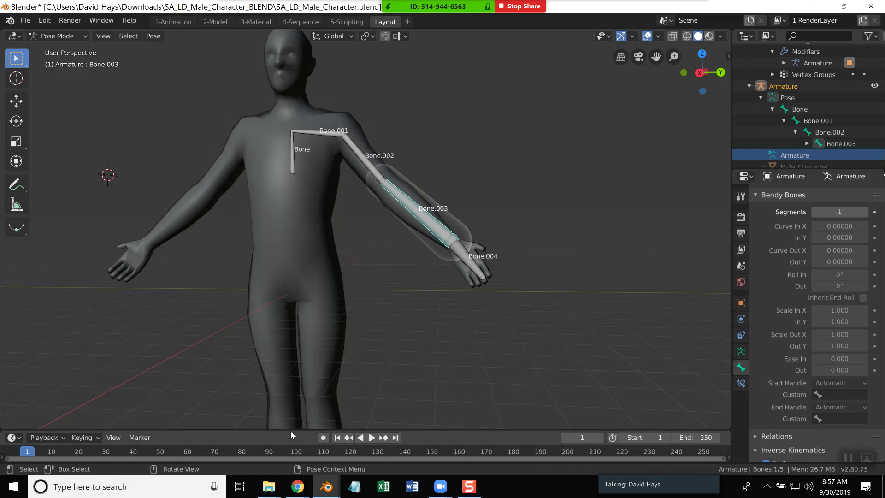
- Enlarge the timeline area and select all bones of the armature
left_click_drag(292, 429, 296, 378)
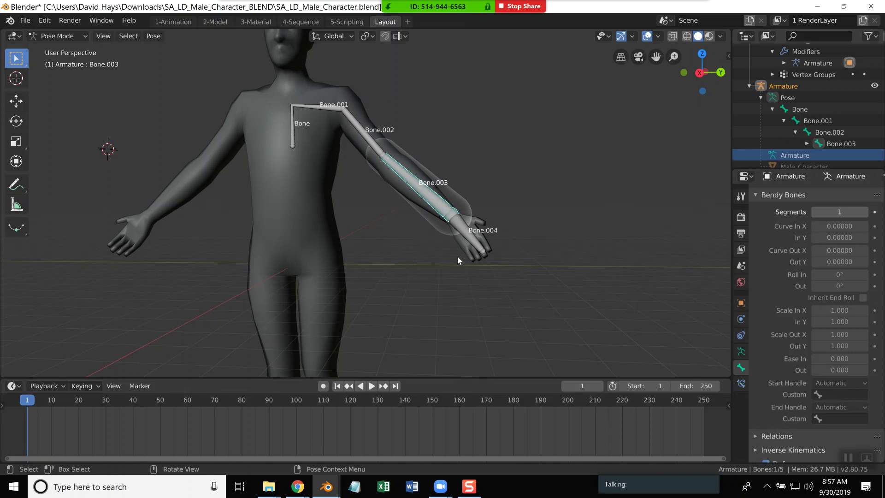
key("a")
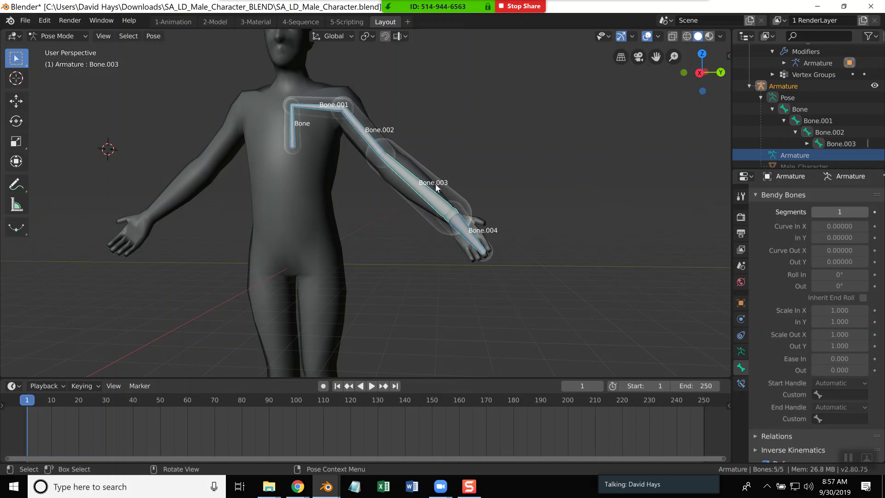
key("i")
left_click(43, 427)
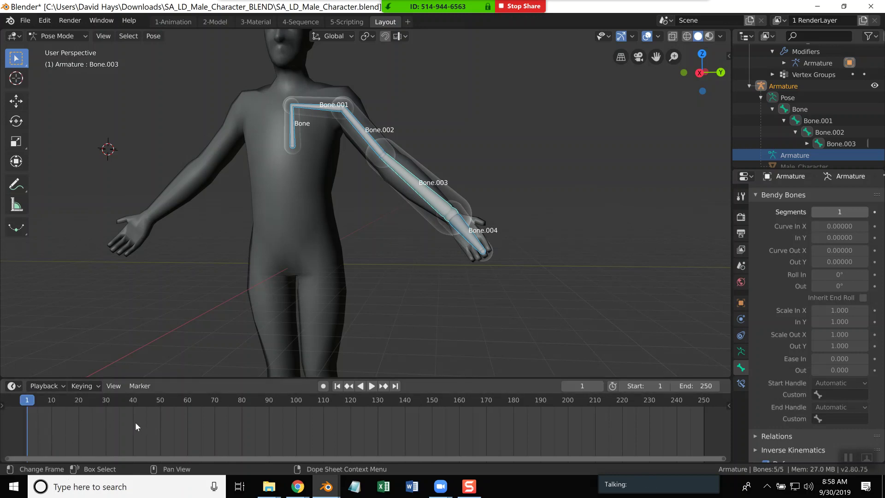
- Set the current frame to 0 and insert a LocRotScale keyframe for all selected bones
key("space")
left_click_drag(50, 403, 28, 401)
left_click(580, 386)
type("0")
key("Return")
key("i")
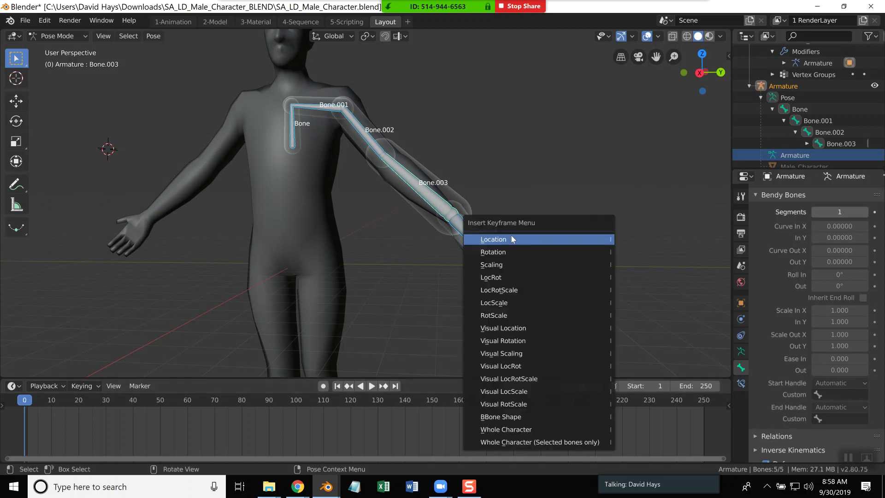
left_click(514, 290)
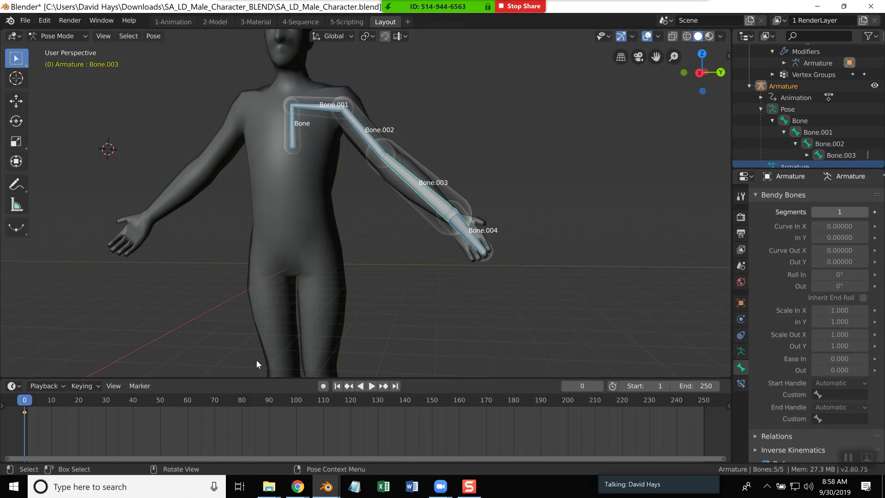
- Move the timeline to frame 30 and try rotating all selected bones together
key("space")
left_click_drag(40, 399, 106, 403)
key("space")
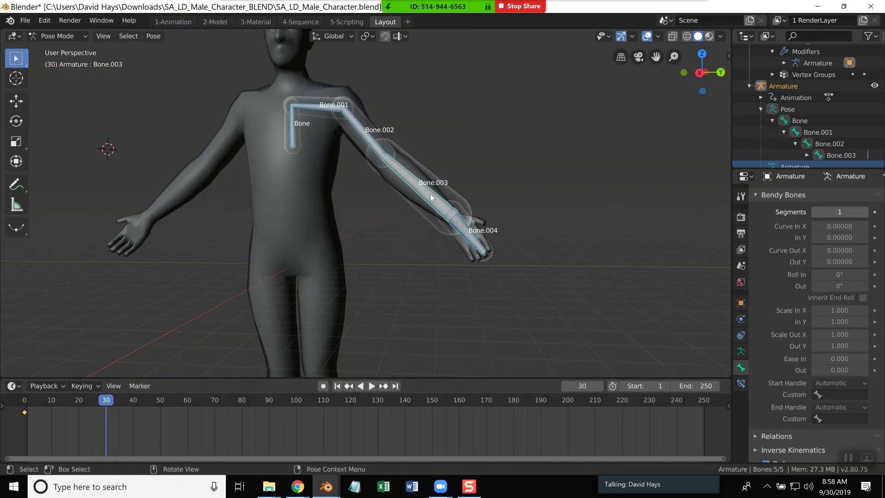
key("r")
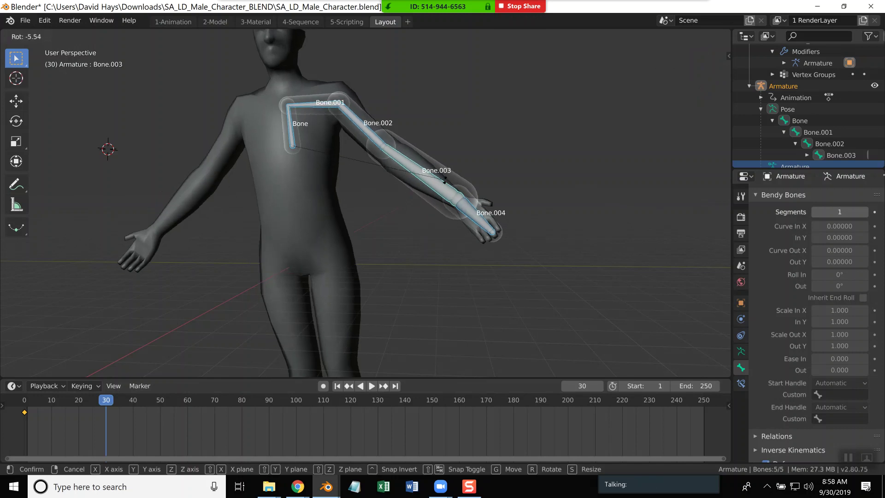
key("Escape")
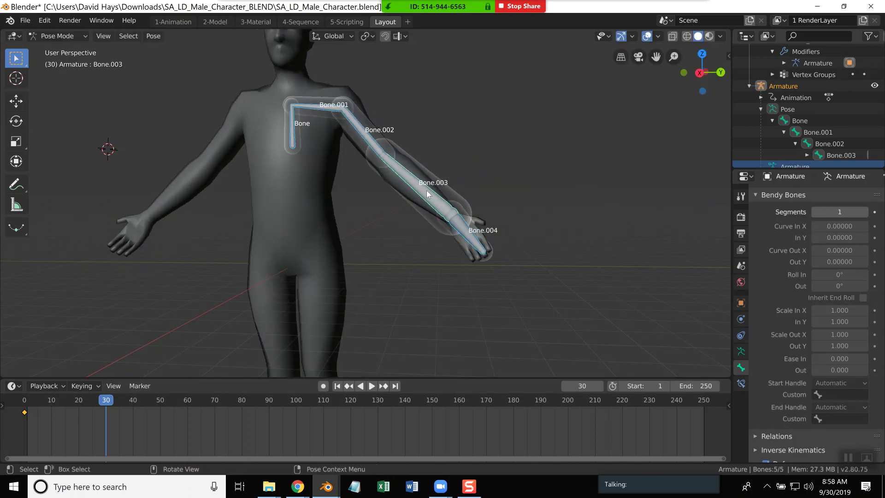
- Select the forearm bone Bone.003, rotate it upward to bend the elbow, and insert a keyframe for it at frame 30
left_click(427, 190)
key("r")
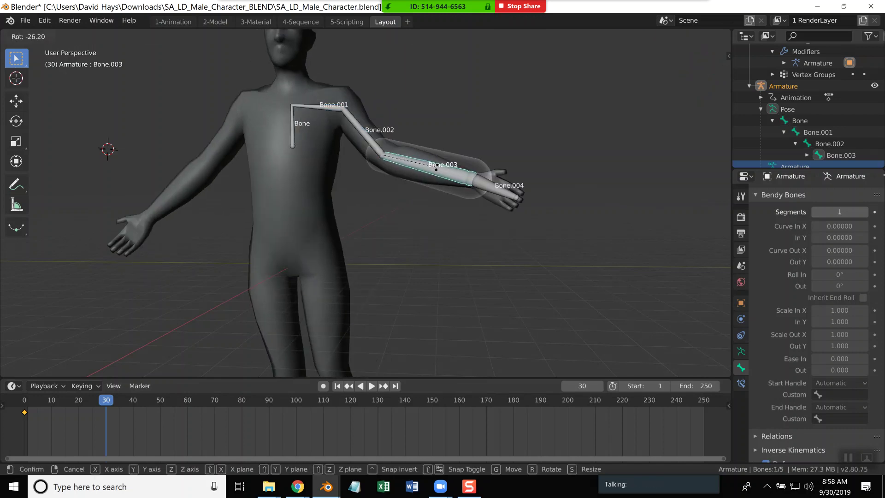
left_click(425, 162)
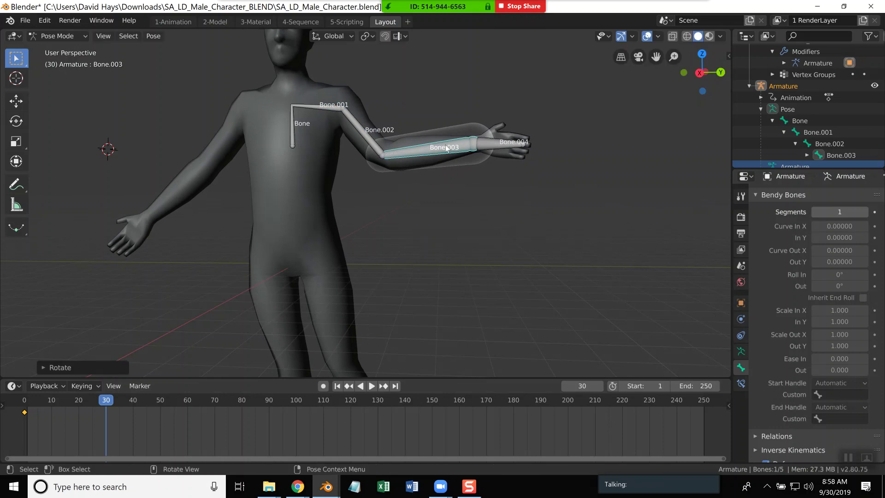
key("i")
left_click(128, 418)
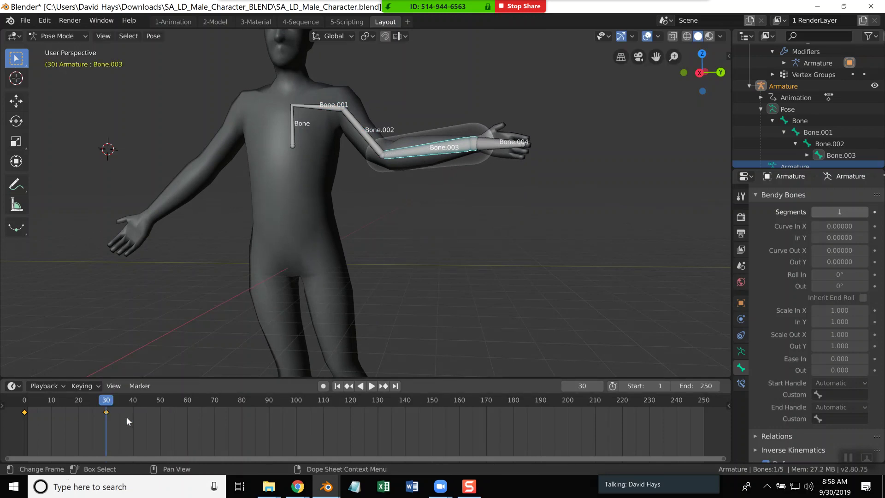
- Preview the arm animation and scrub the timeline back to frame 0
key("ctrl+shift+space")
left_click_drag(88, 400, 25, 400)
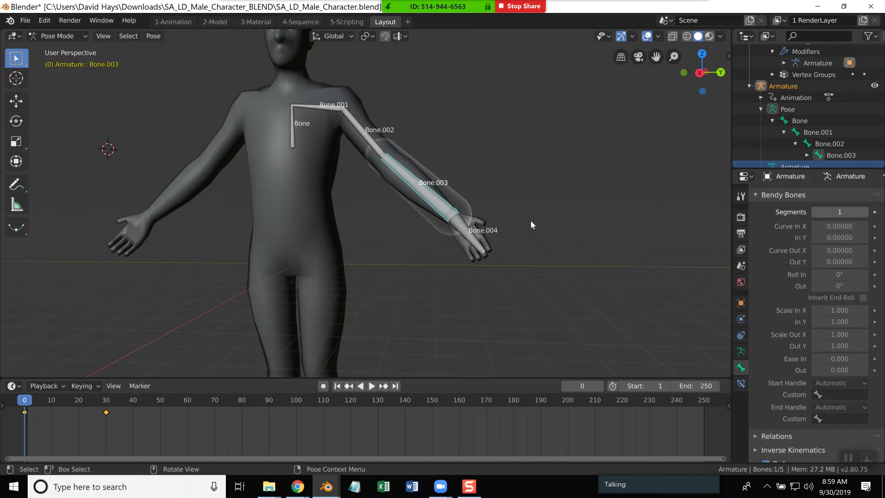
scroll(534, 226, "down", 3)
mouse_move(475, 176)
middle_mouse_down()
mouse_move(530, 187)
mouse_move(474, 182)
mouse_move(483, 179)
middle_mouse_up()
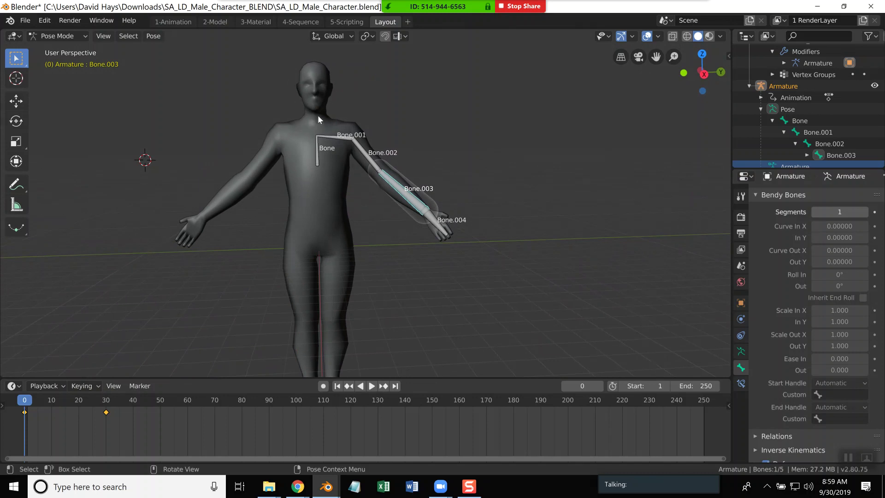
- Switch to Object Mode, add a new armature, and move it to the base of the character's neck
key("shift+a")
mouse_move(319, 116)
left_click(64, 40)
left_click(66, 50)
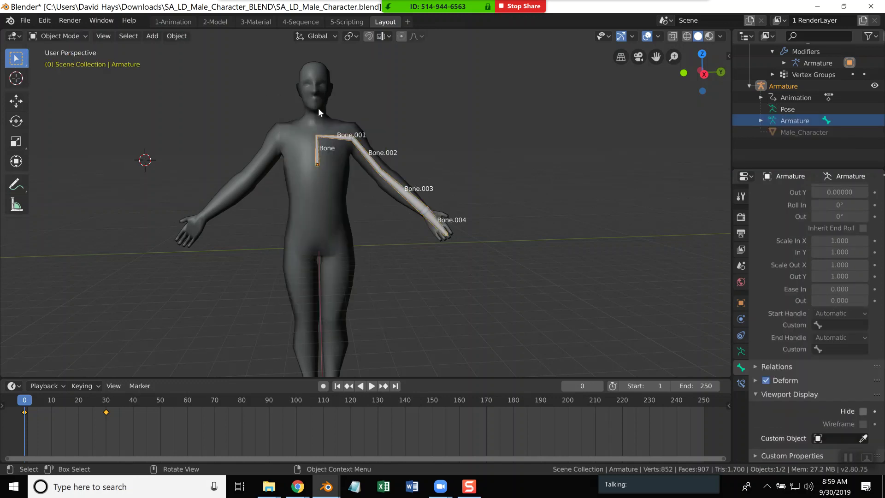
key("shift+a")
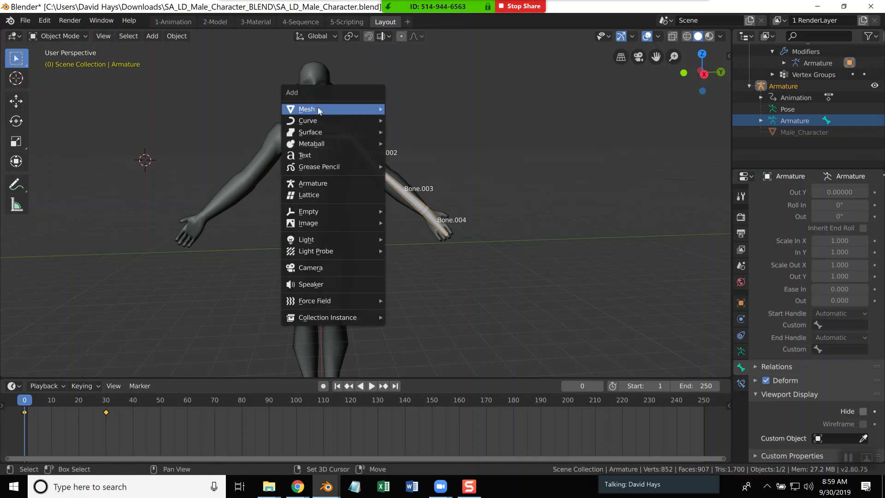
left_click(327, 184)
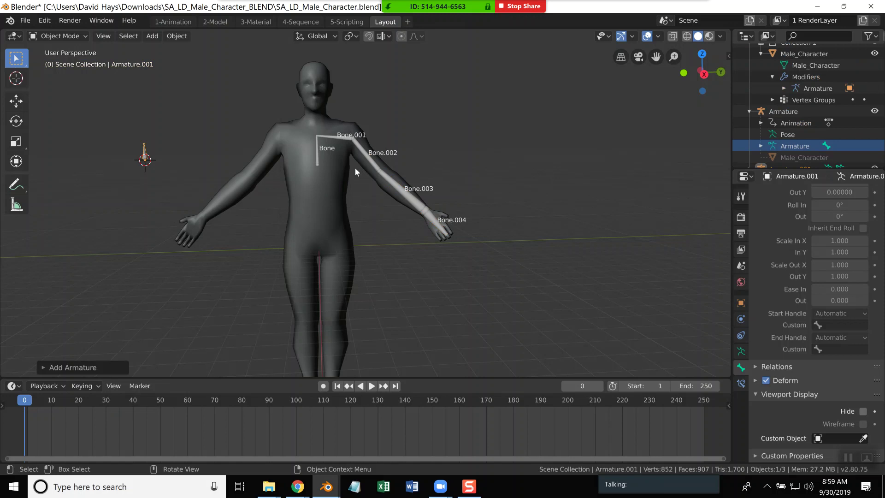
key("g")
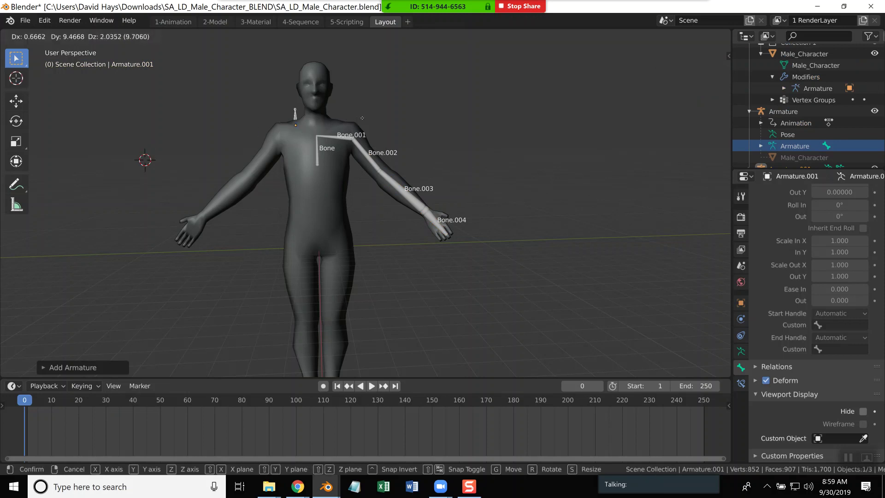
left_click(368, 120)
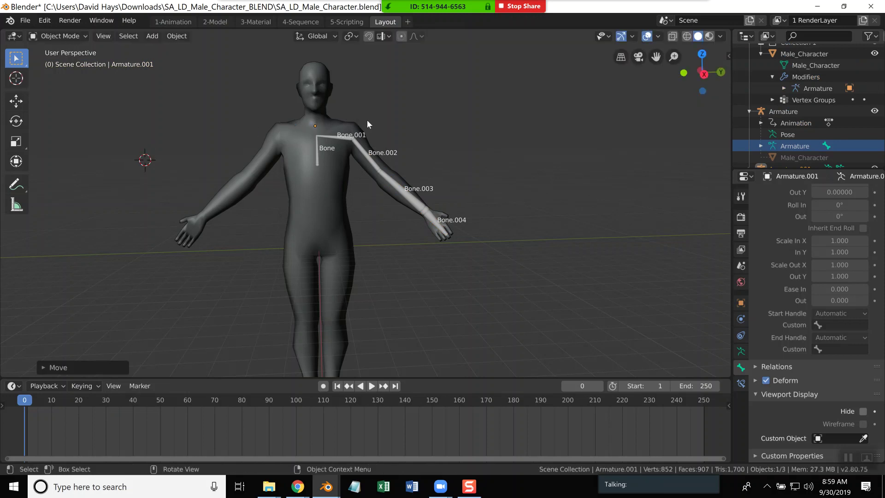
- Turn on X-ray display and select the new armature inside the neck
left_click(673, 37)
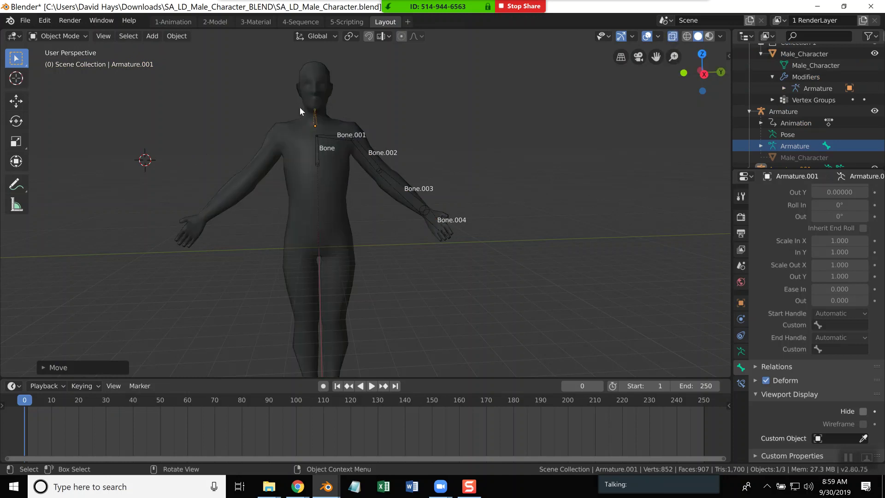
scroll(324, 117, "up", 2)
middle_click_drag(332, 135, 358, 213, "shift")
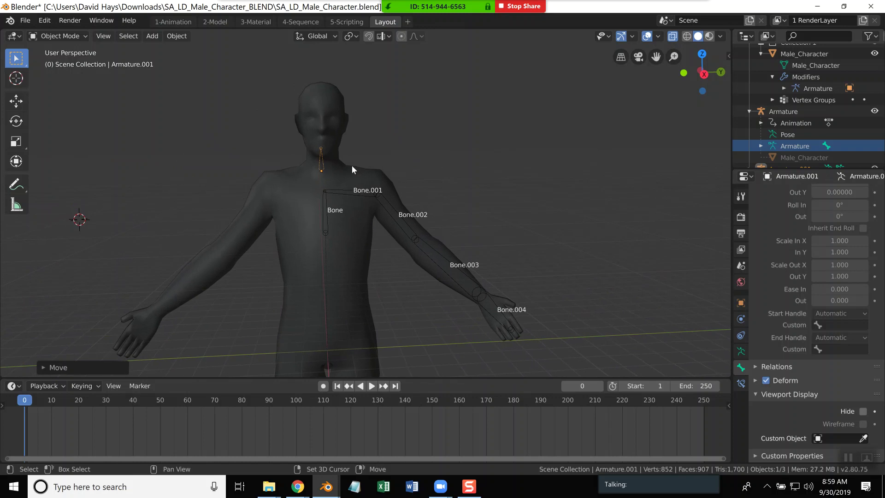
left_click(320, 147)
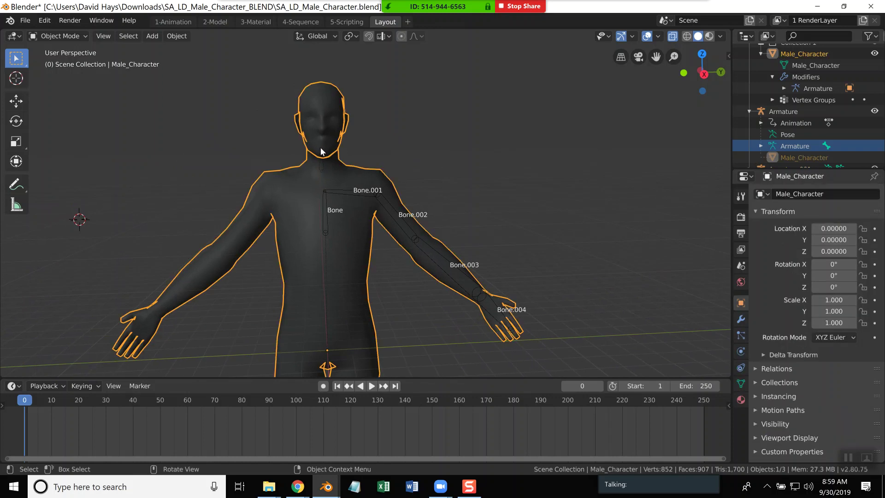
left_click(320, 148)
left_click(321, 146)
left_click(321, 147)
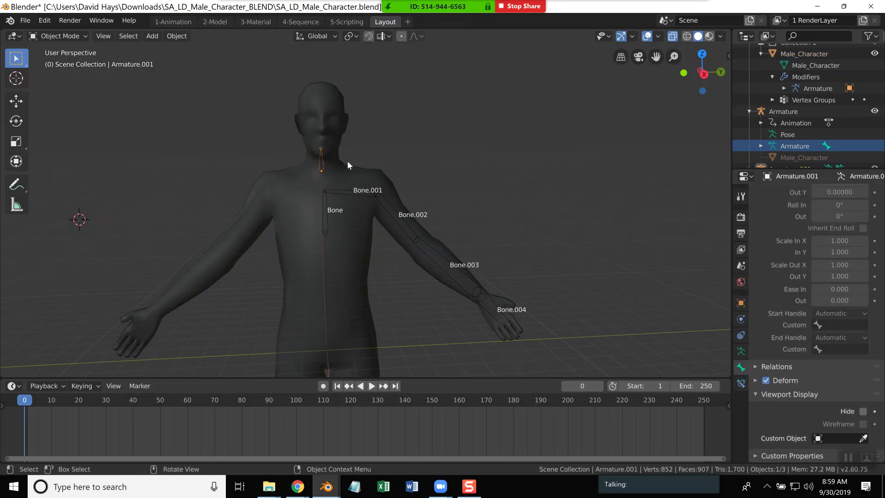
- Enter Edit Mode on the new armature and extrude a head bone from the neck bone's tip up to about Z 2.73
key("Tab")
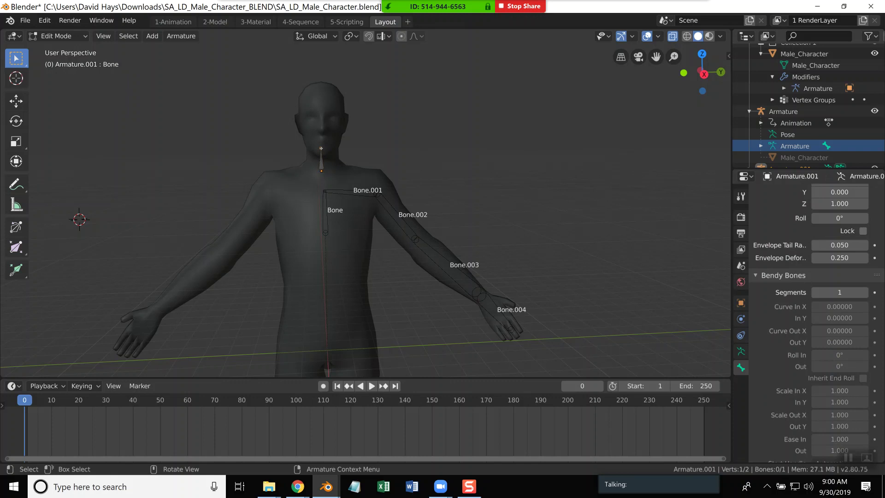
key("e")
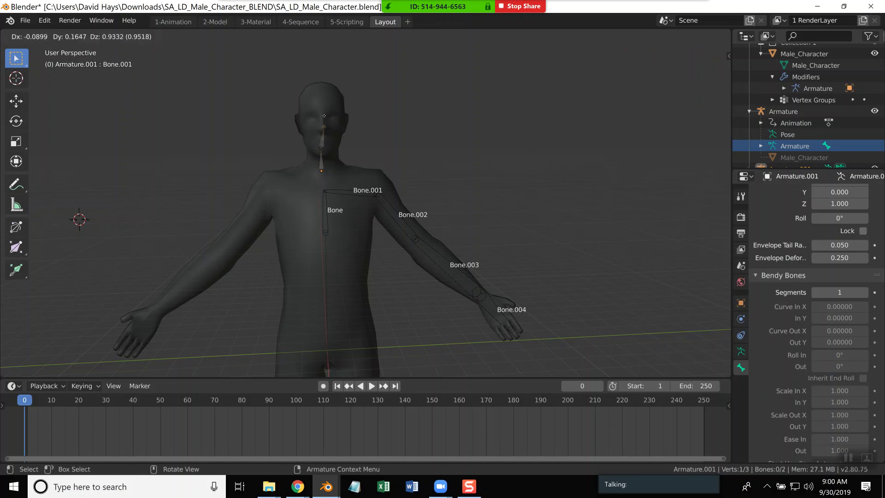
left_click(321, 109)
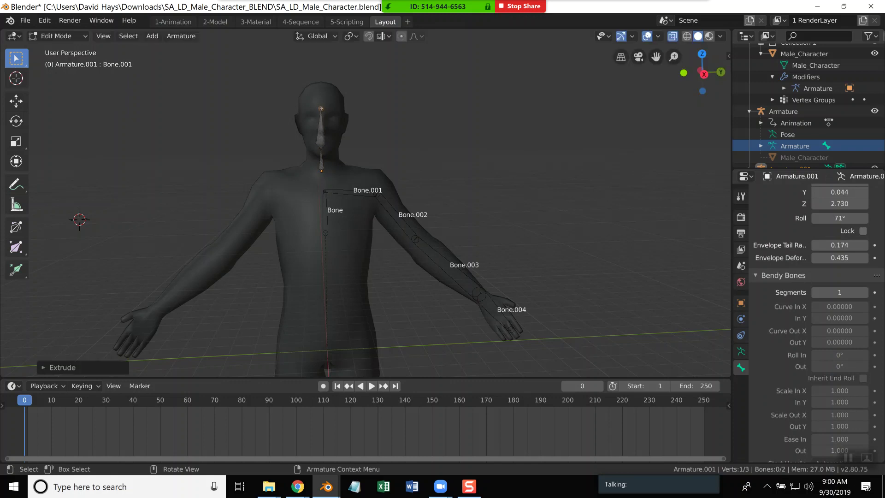
key("e")
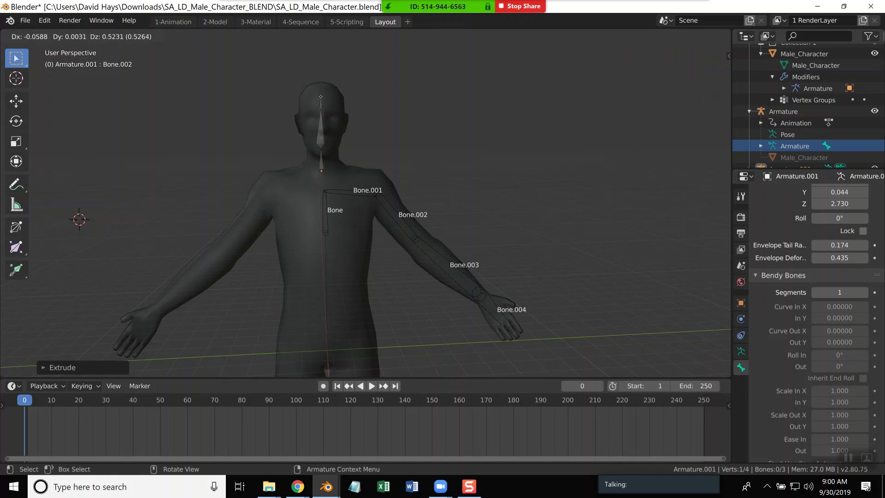
left_click(356, 119)
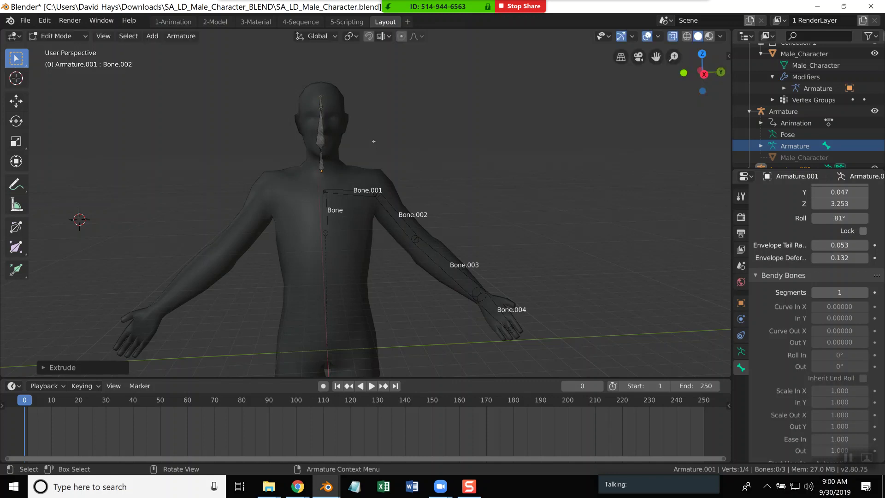
key("ctrl+z")
- Raise the head bone's tip to about Z 3.22 near the top of the head and return to Object Mode
key("g")
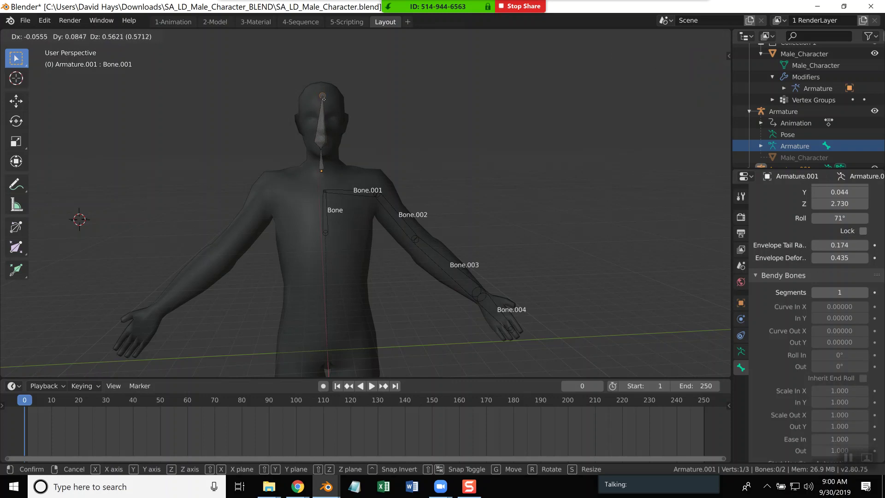
left_click(323, 100)
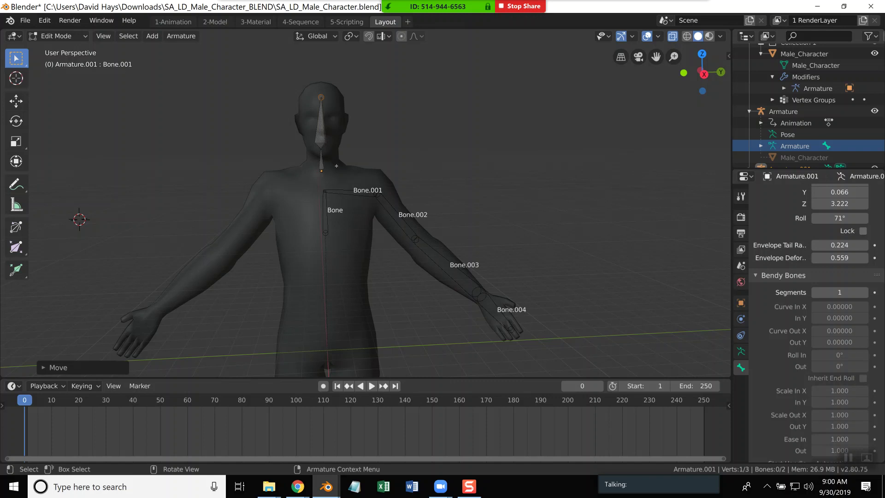
key("Tab")
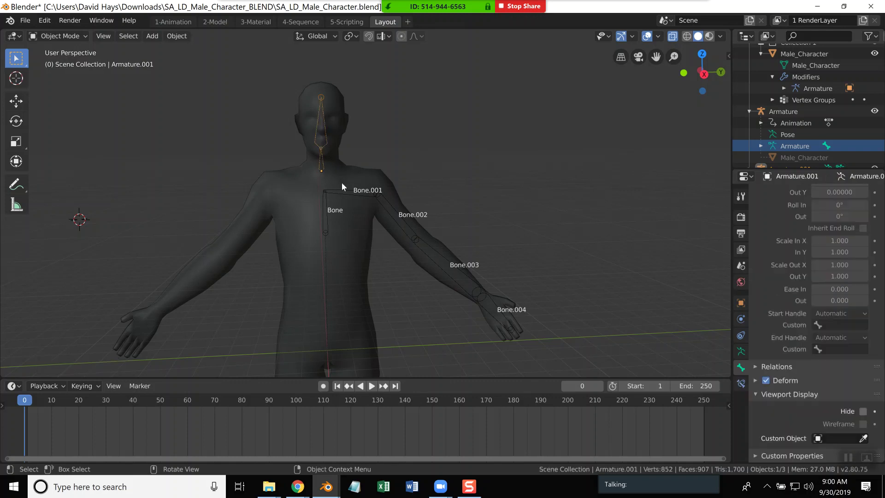
- Parent the Male_Character mesh to the new armature with automatic weights
left_click(339, 131)
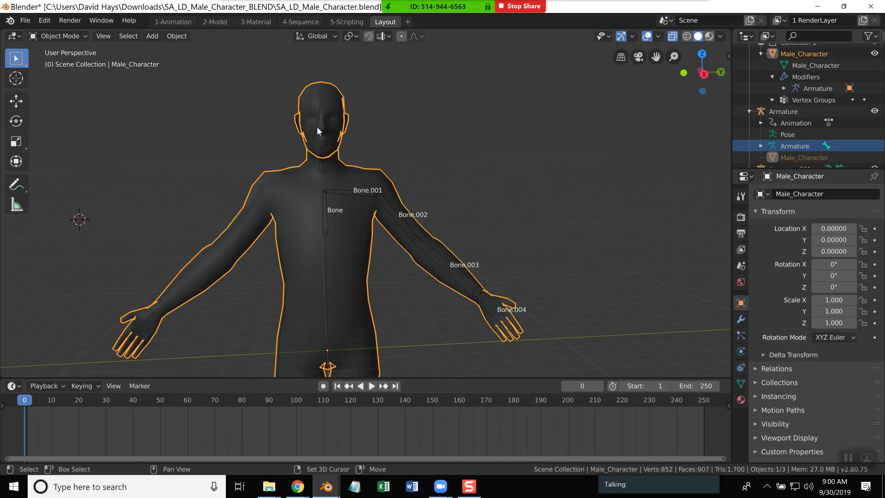
left_click(317, 126, "shift")
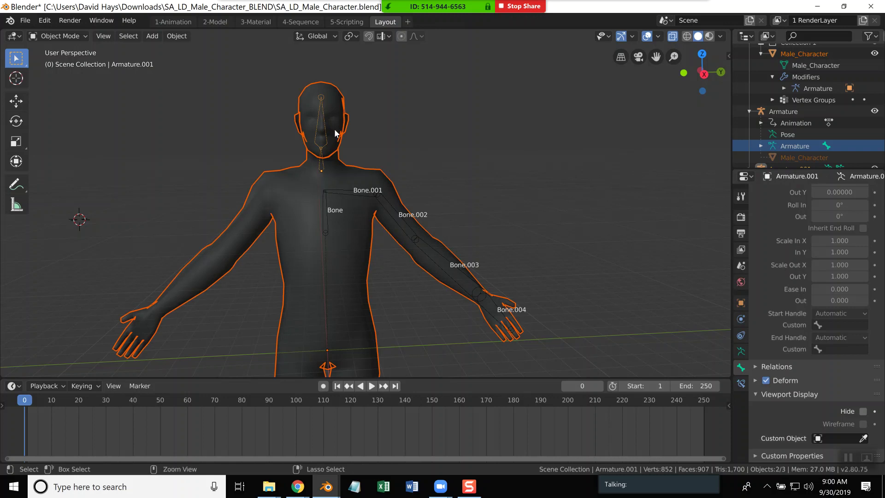
key("ctrl+p")
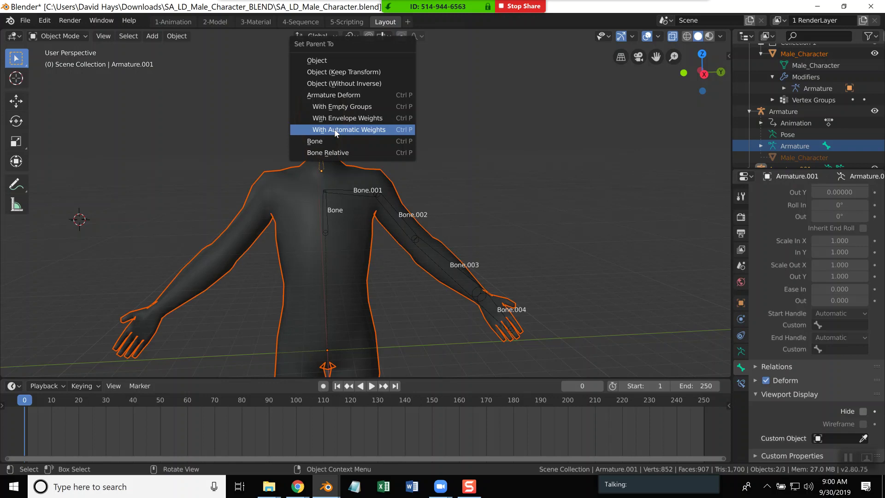
left_click(336, 133)
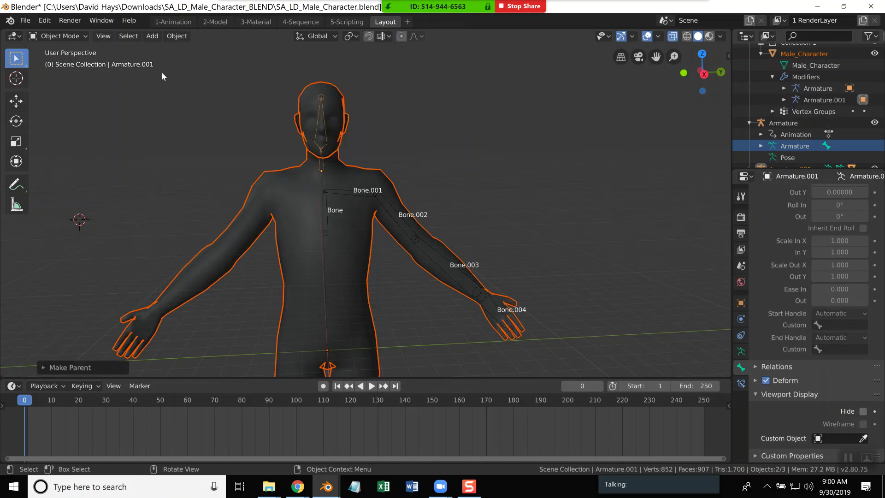
- Select Armature.001 in the scene hierarchy and switch it to Pose Mode
left_click(320, 126)
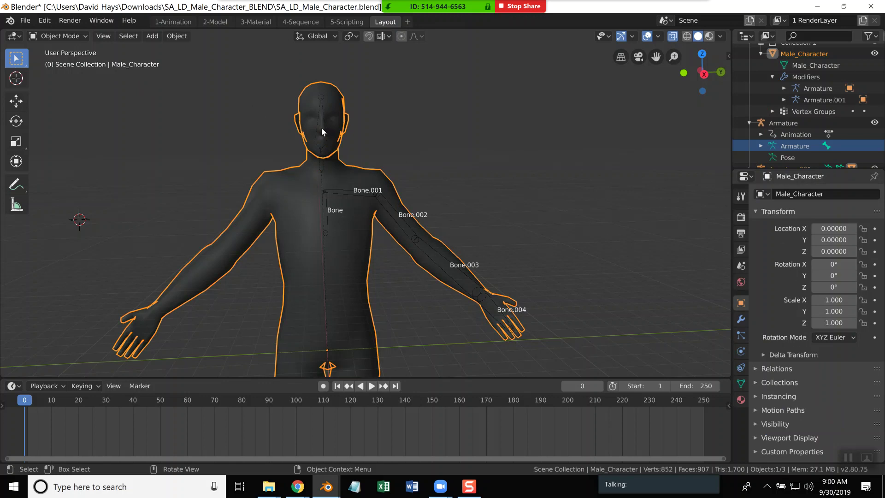
left_click(786, 123)
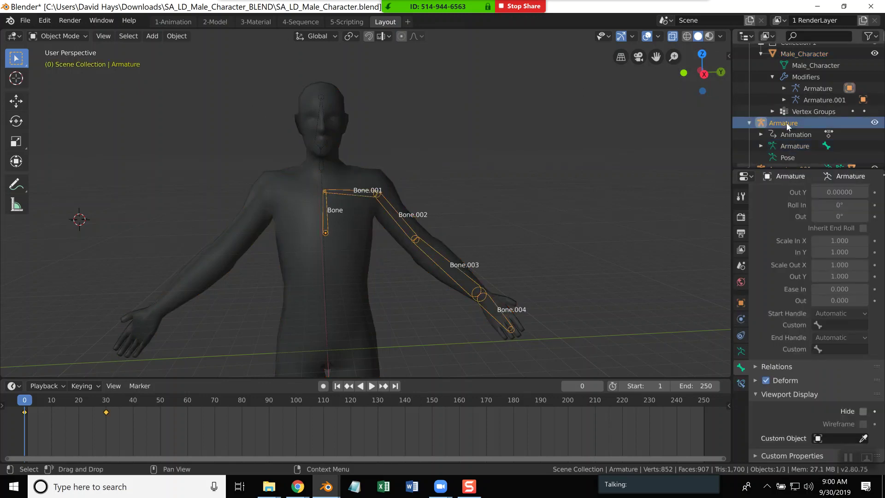
scroll(805, 84, "down", 1)
left_click(806, 82)
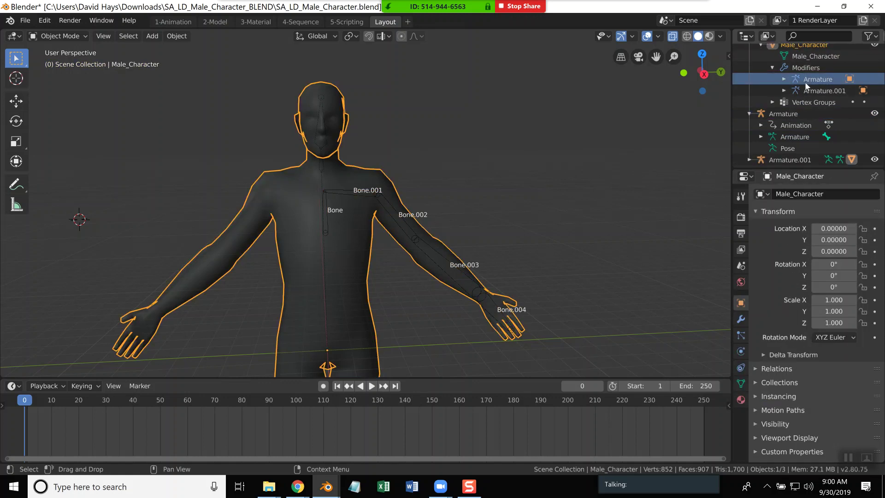
scroll(806, 84, "down", 1)
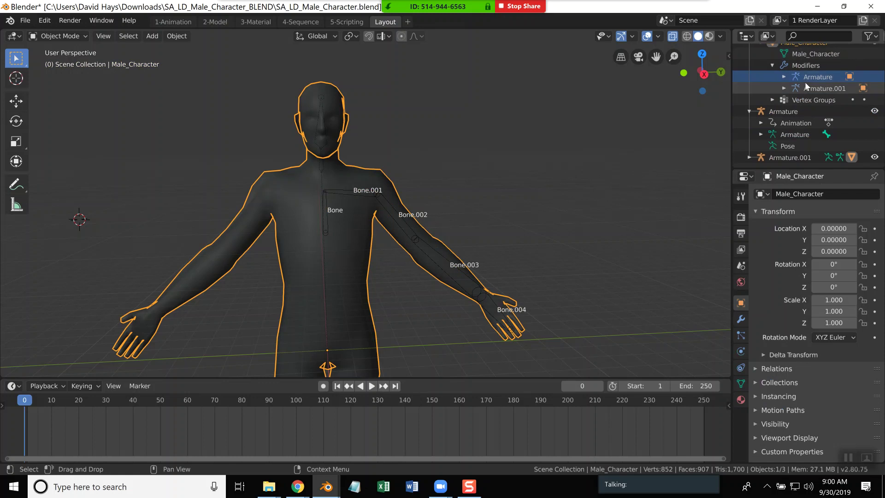
left_click(790, 158)
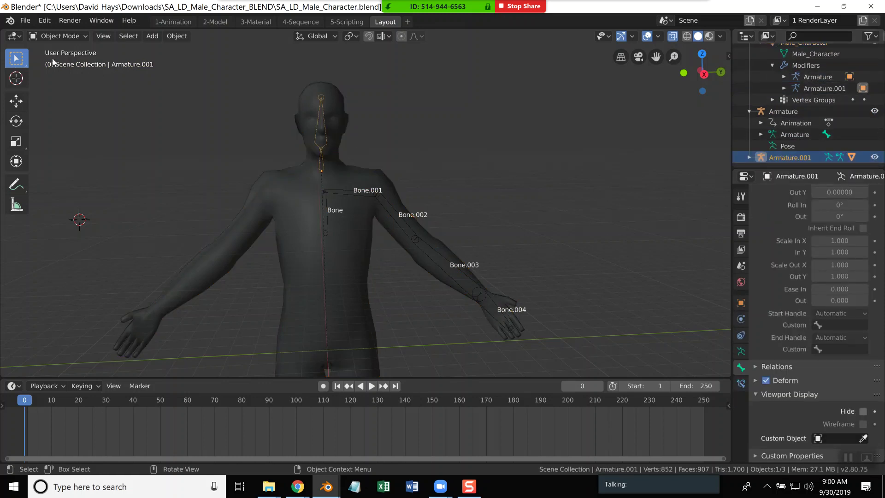
left_click(66, 35)
left_click(58, 75)
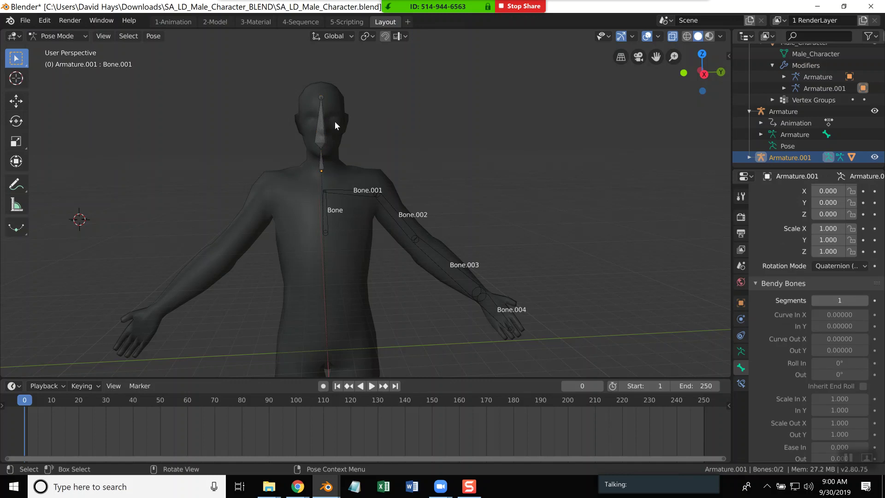
left_click(322, 107)
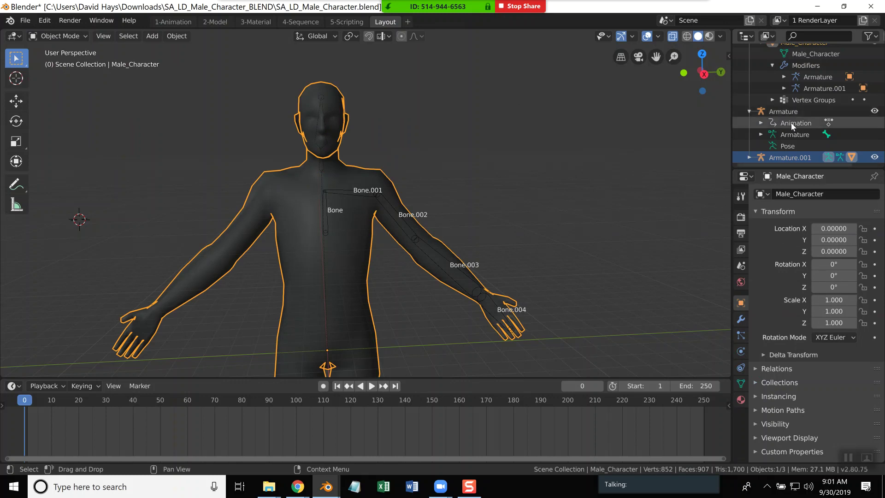
left_click(793, 156)
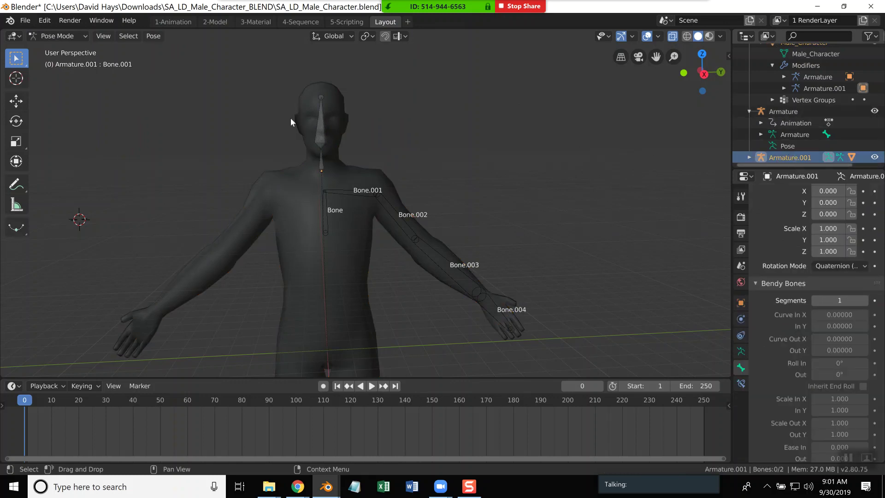
left_click(322, 128)
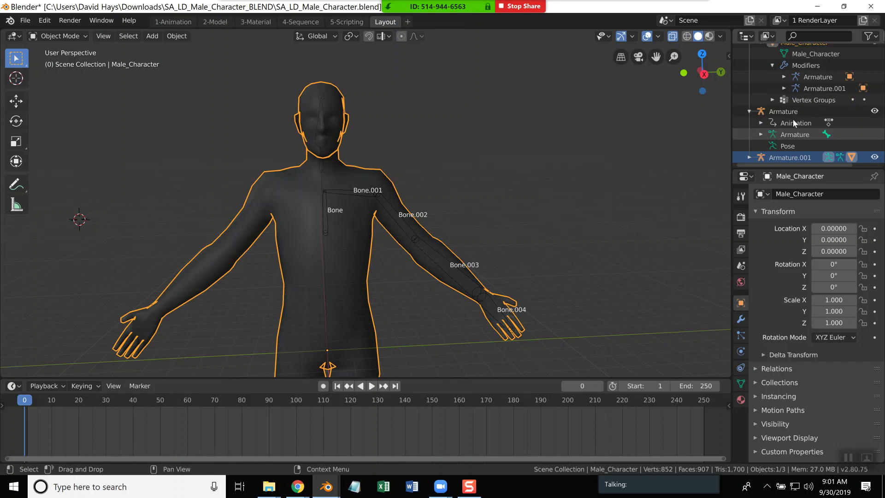
left_click(774, 157)
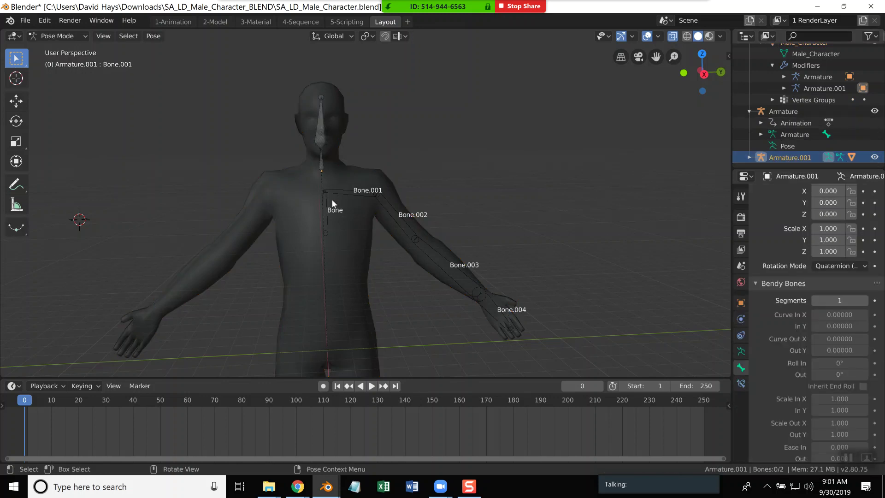
- Switch Armature.001 to Edit Mode, select its head bone, and return to Pose Mode with that bone selected
left_click(70, 38)
left_click(57, 63)
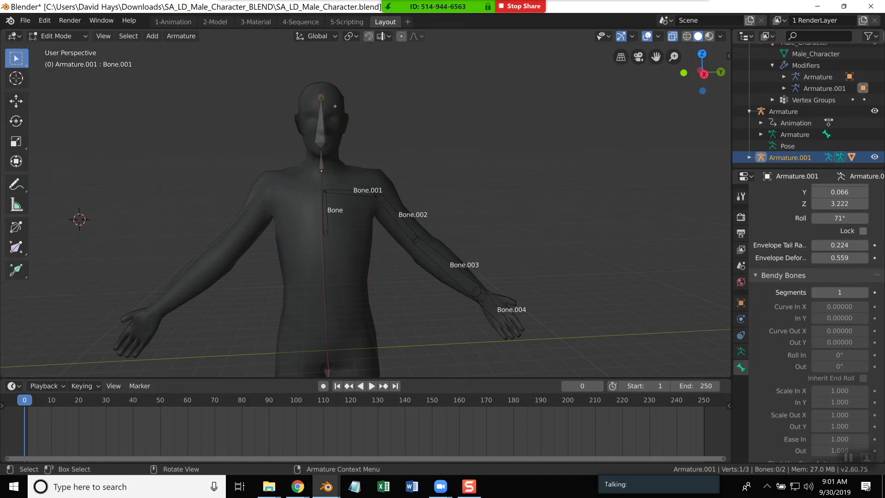
left_click(322, 122)
left_click(58, 37)
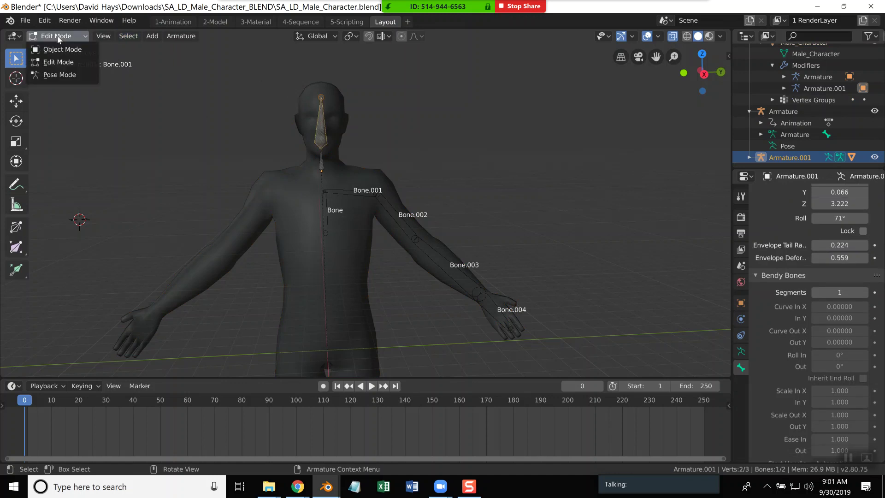
left_click(65, 75)
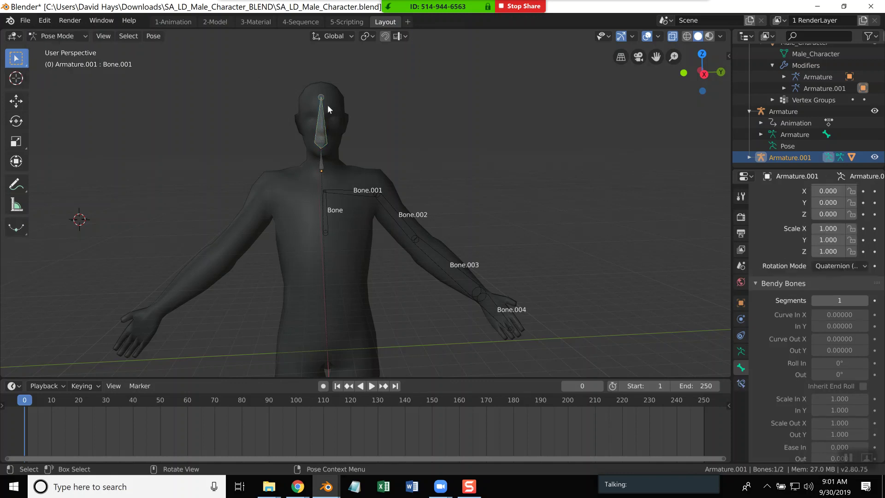
- Rotate the head bone about -44.5° and insert a LocRotScale keyframe for both bones of Armature.001 at frame 0
key("r")
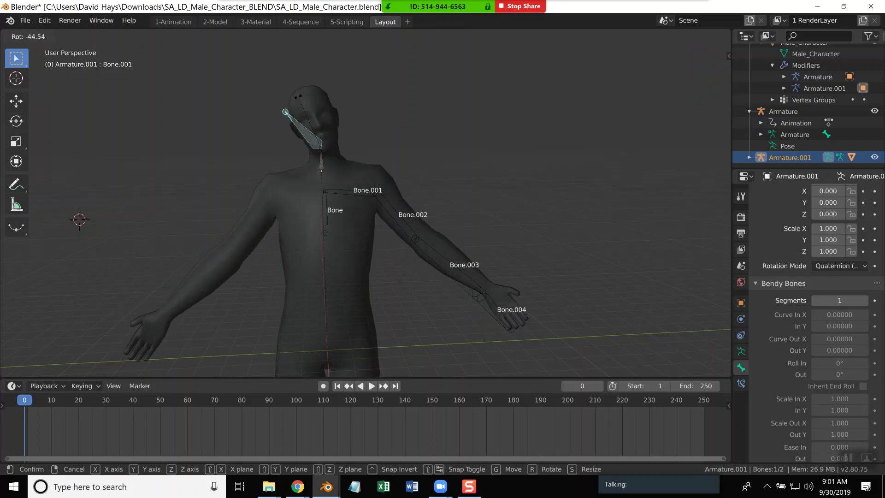
left_click(300, 100)
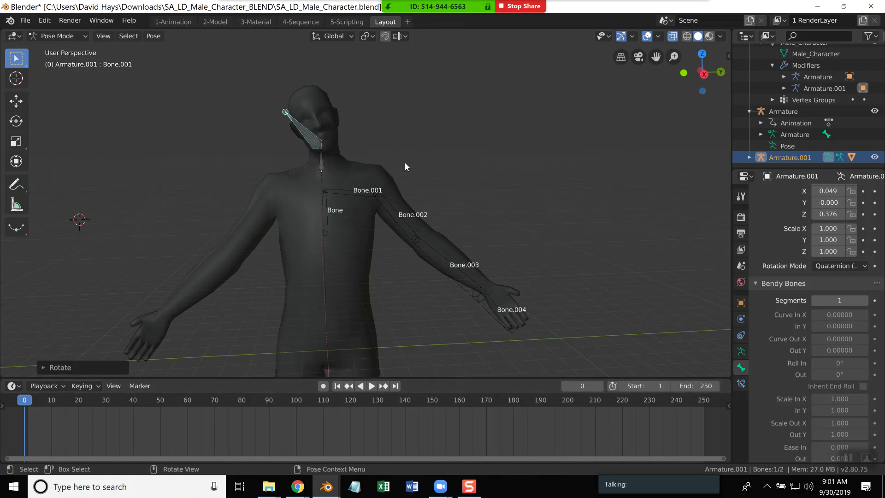
key("a")
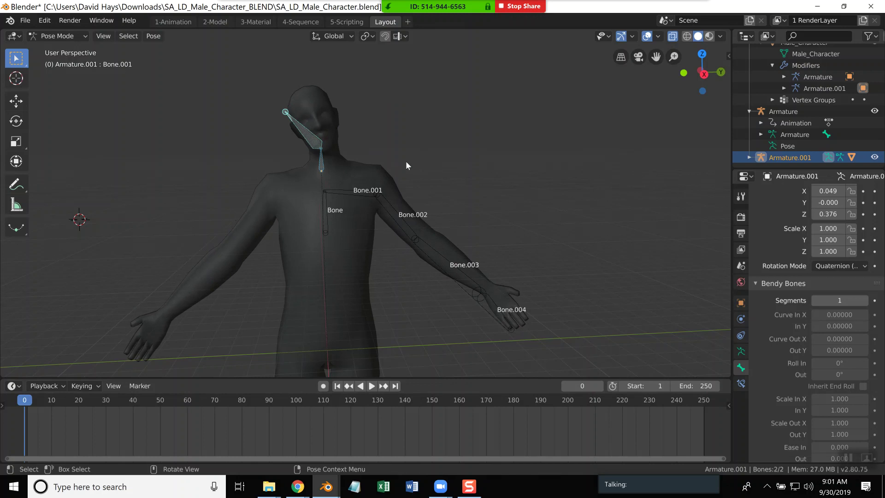
key("i")
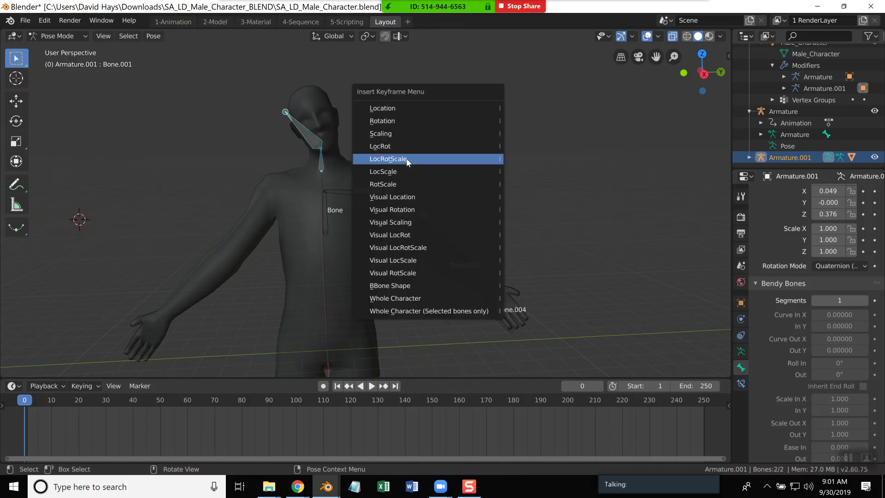
left_click(388, 159)
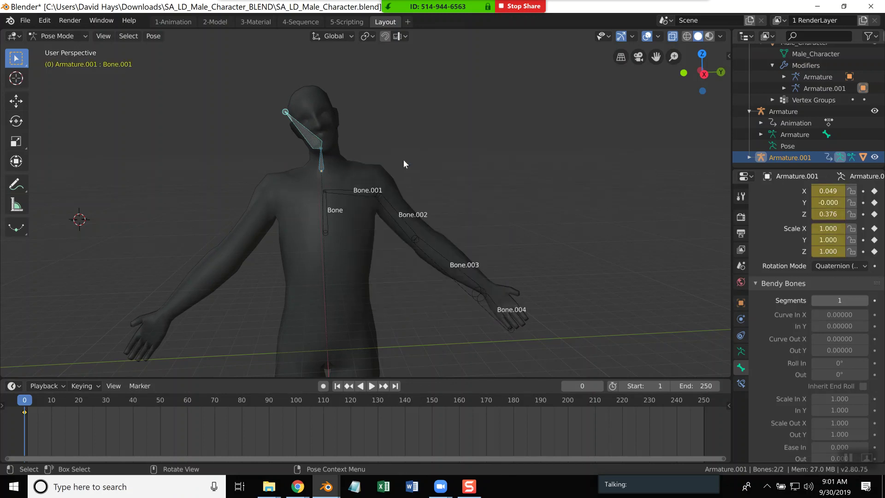
- At frame 20, rotate the head bone back upright and insert keyframes for all channels
key("space")
left_click_drag(51, 402, 79, 403)
key("space")
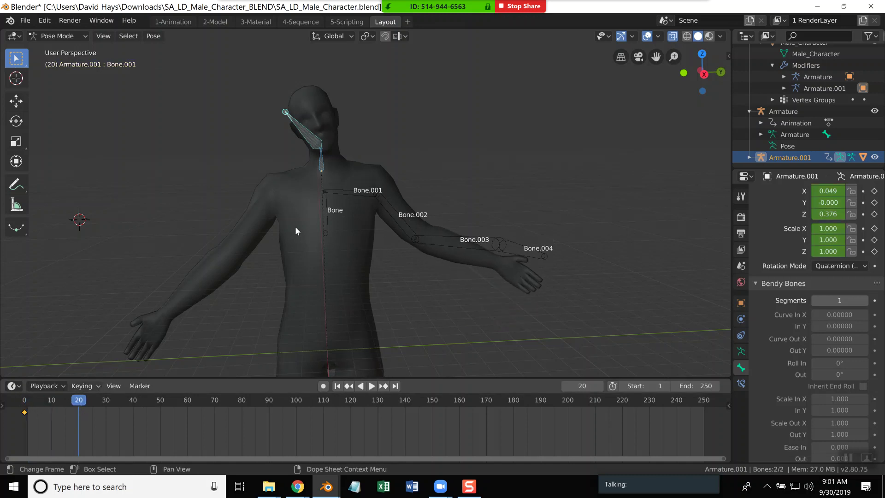
left_click(303, 126)
key("r")
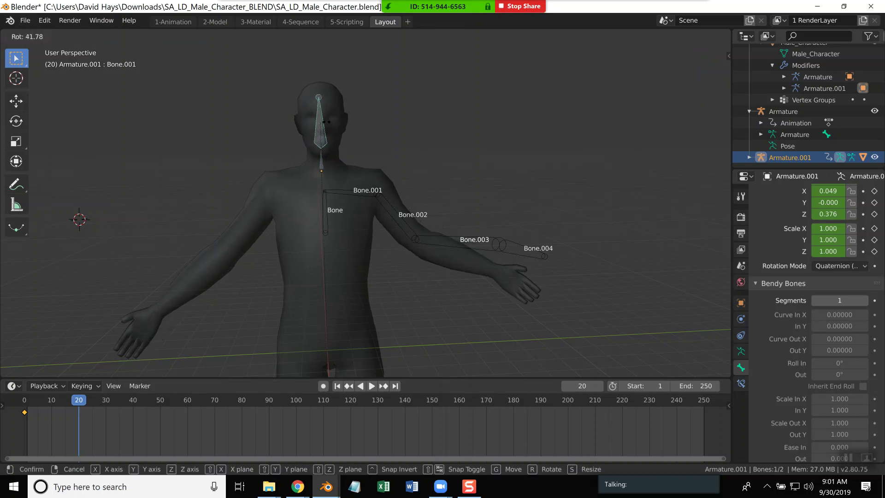
left_click(308, 126)
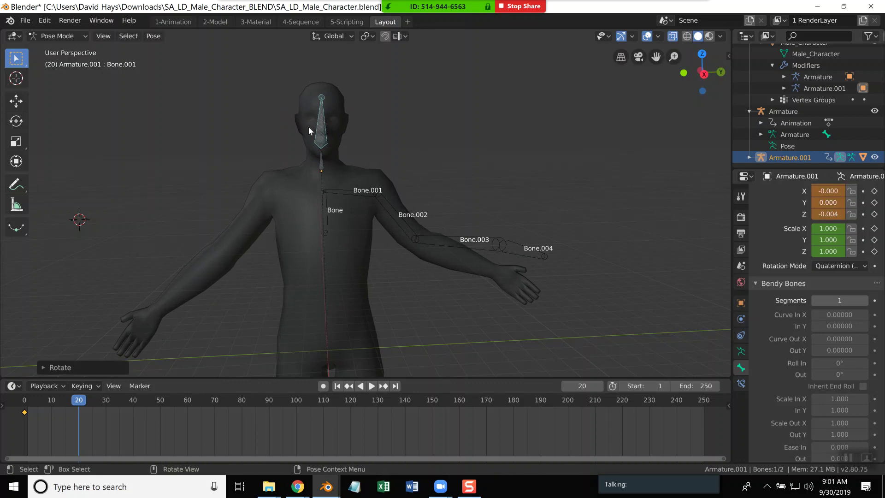
key("i")
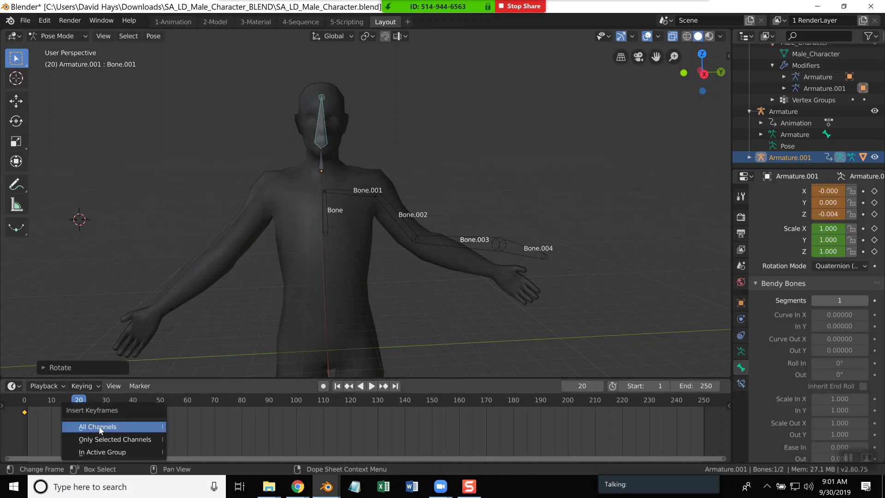
left_click(107, 424)
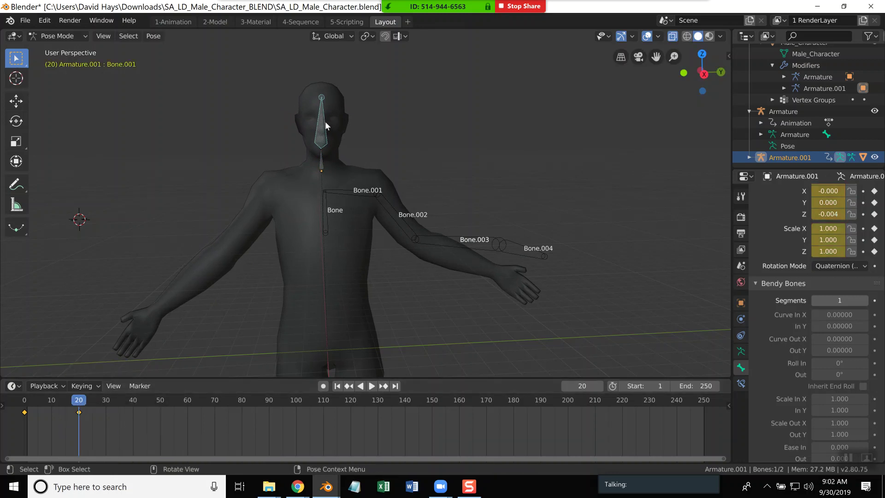
- Try rotating the head bone about 41.6° toward the posed arm at frame 20
key("r")
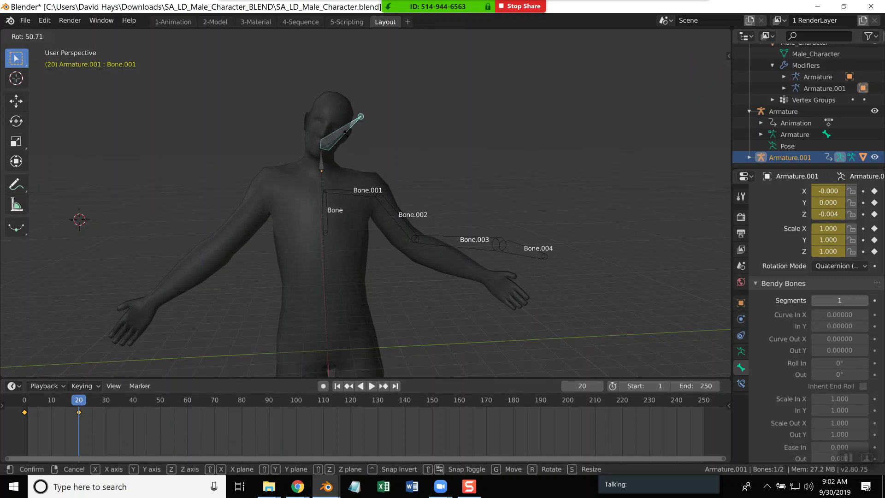
right_click(377, 85)
key("r")
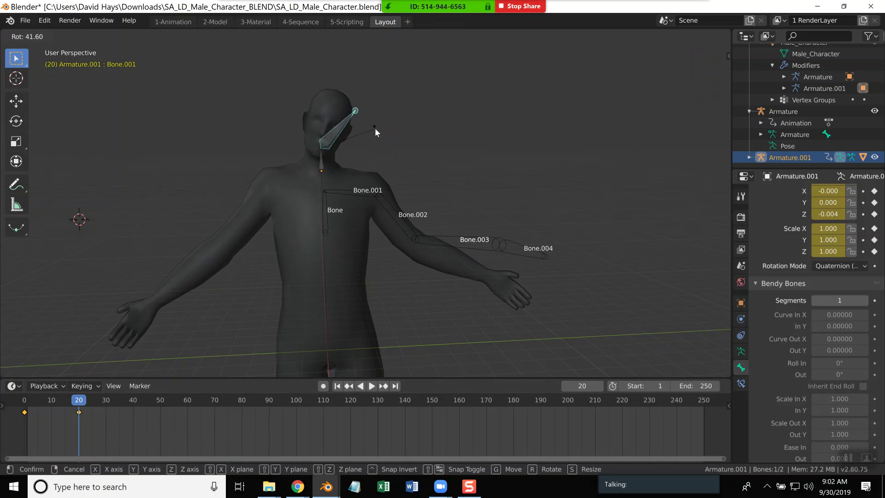
left_click(375, 128)
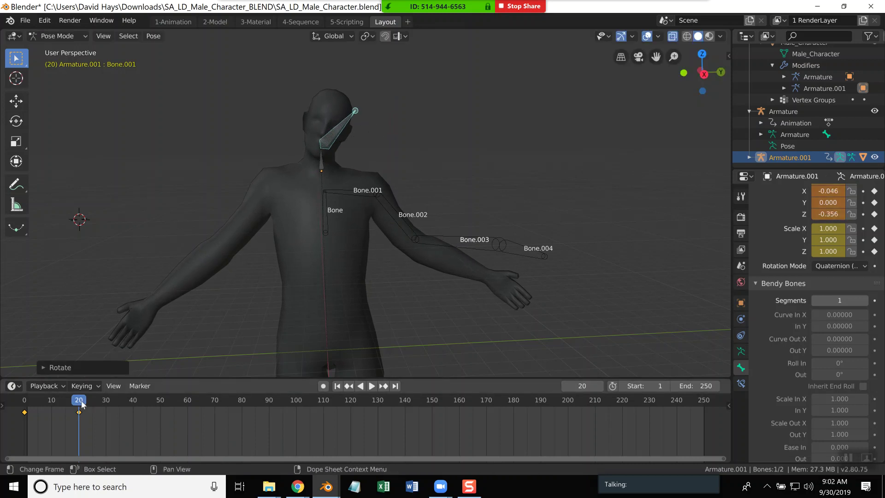
- At frame 39, tilt the head bone toward the posed arm and insert keyframes for all channels
key("space")
key("space")
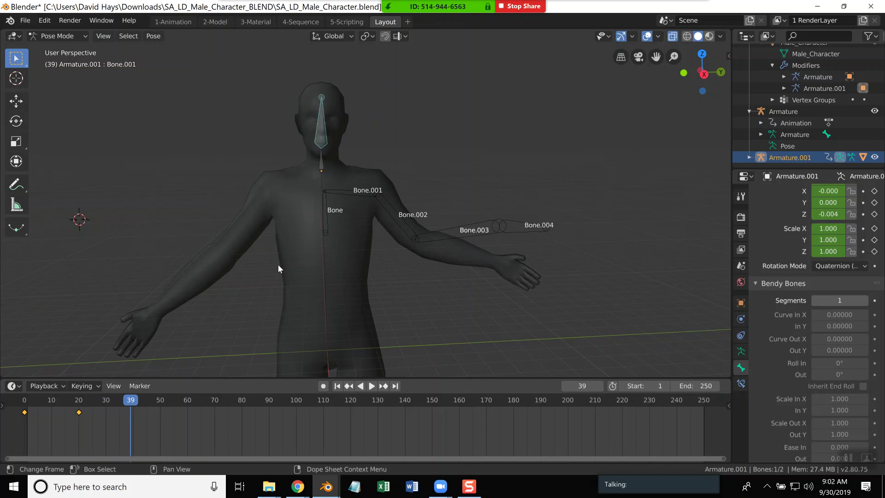
key("r")
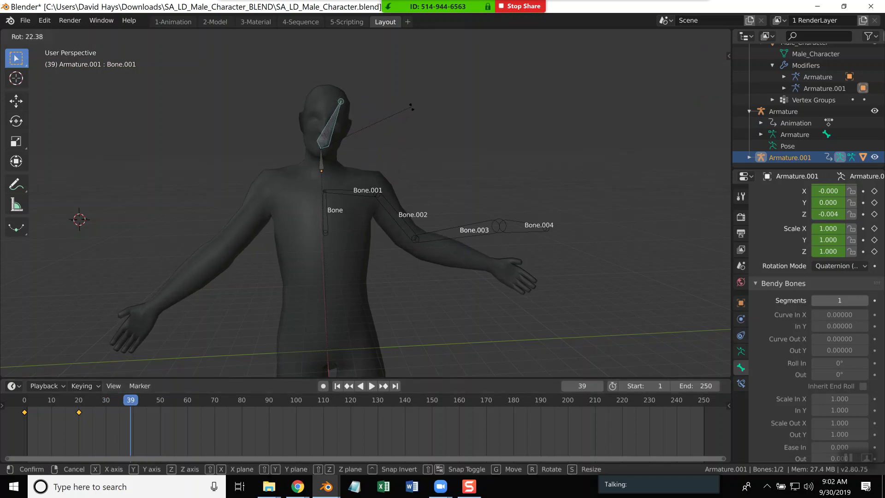
left_click(416, 113)
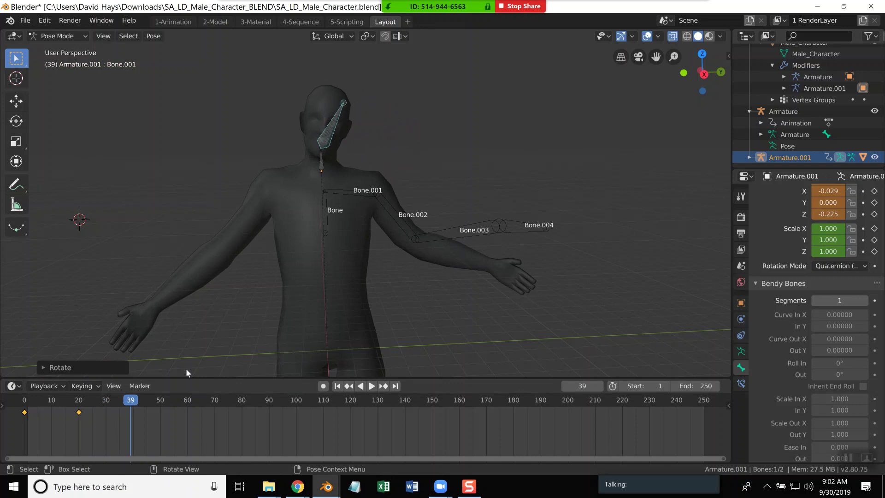
key("i")
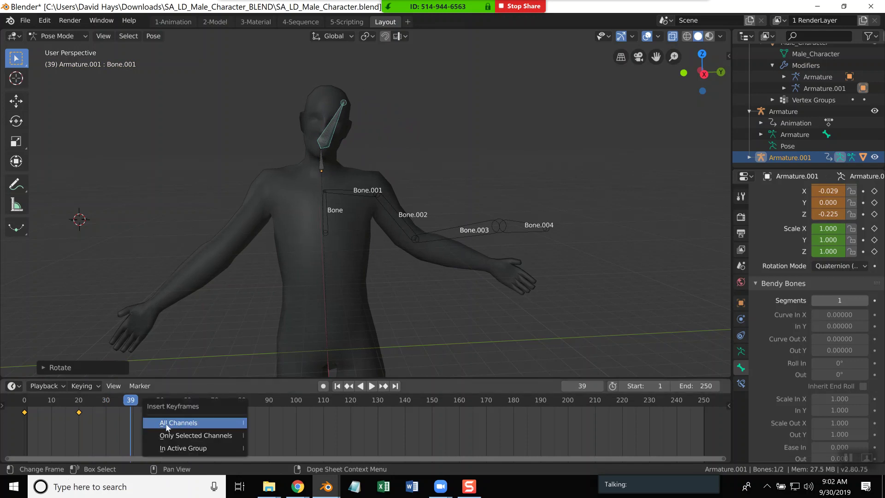
left_click(164, 423)
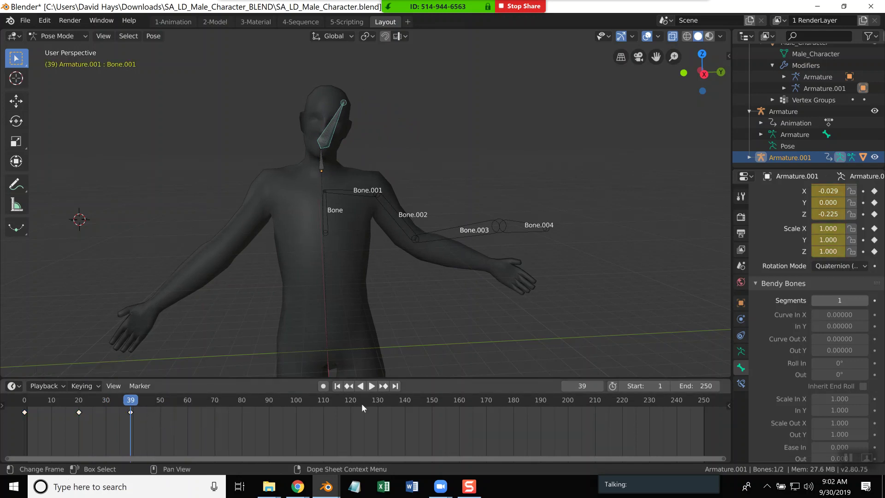
- Set the animation's end frame to 32
left_click(678, 388)
type("32")
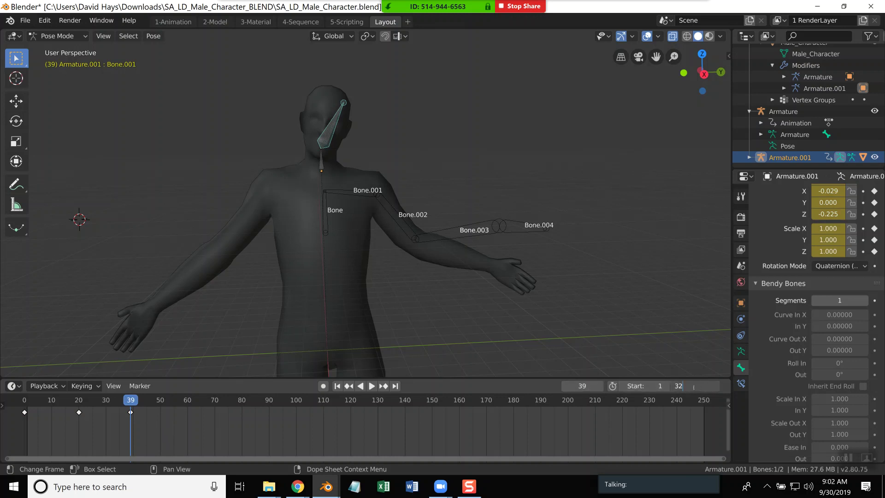
key("Return")
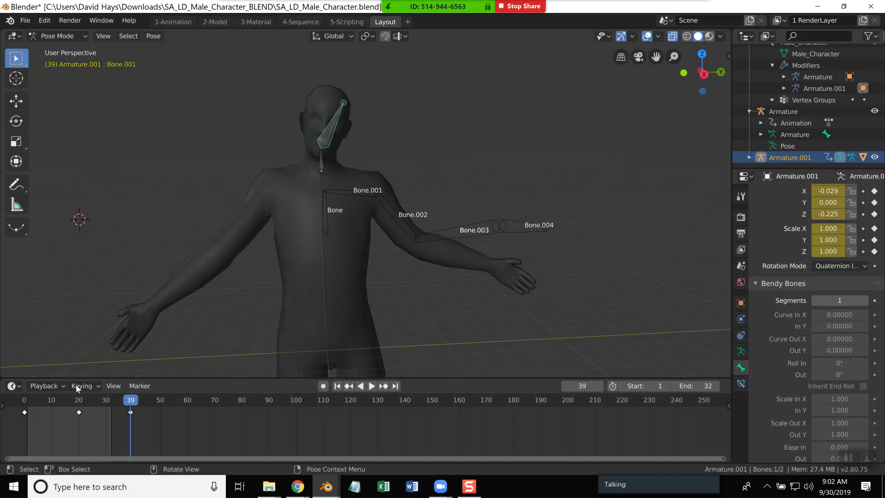
- Set the animation's end frame to 42 so the range includes the last head keyframe
left_click(709, 387)
type("42")
key("Return")
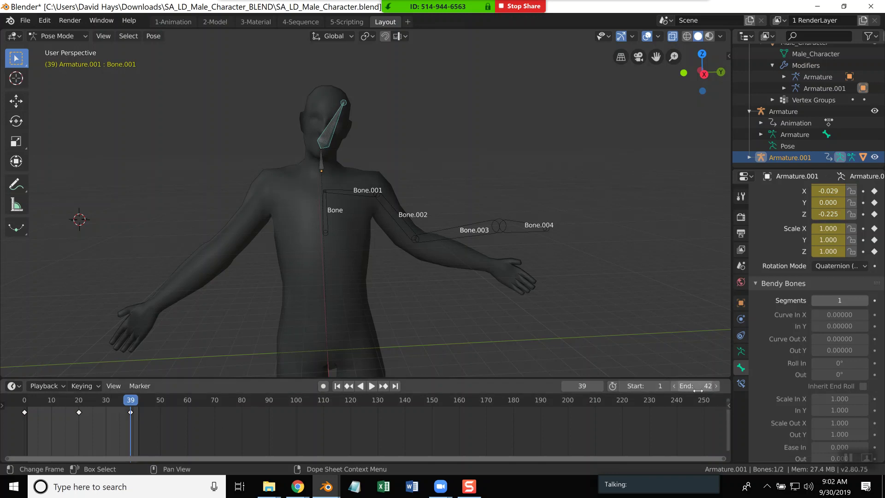
- Play the animation to check the combined head and arm motion, and stop playback
key("space")
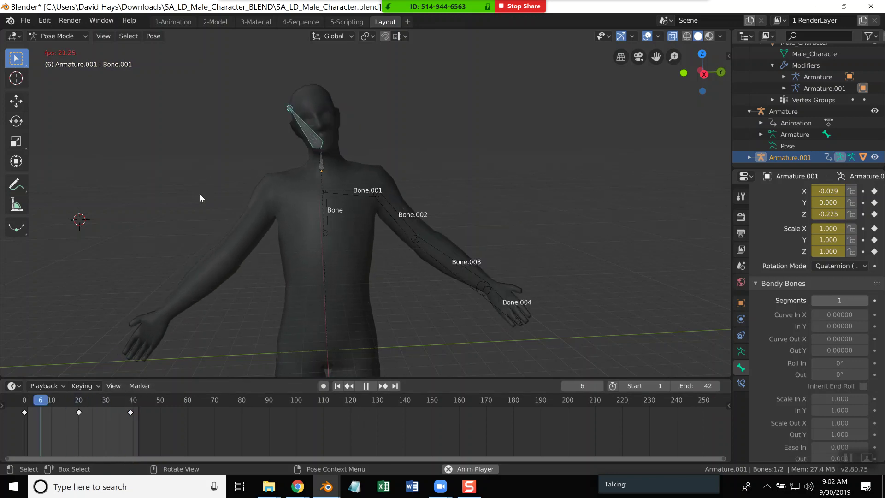
left_click(33, 20)
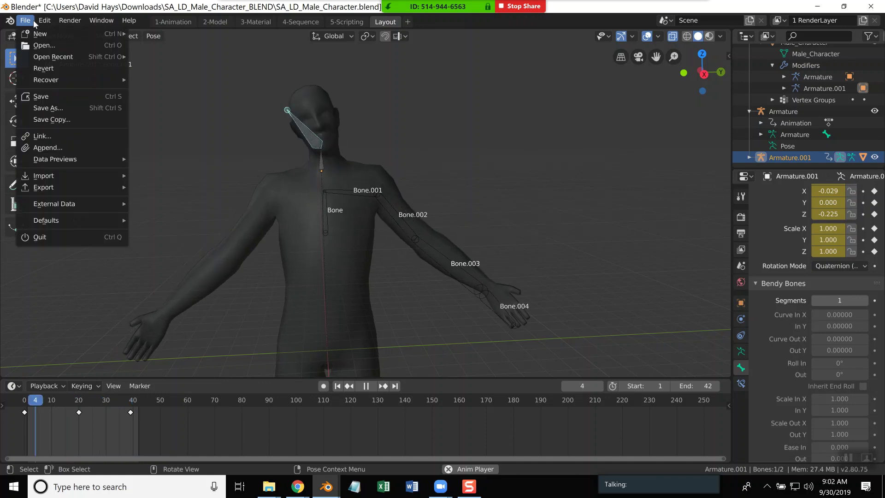
mouse_move(41, 37)
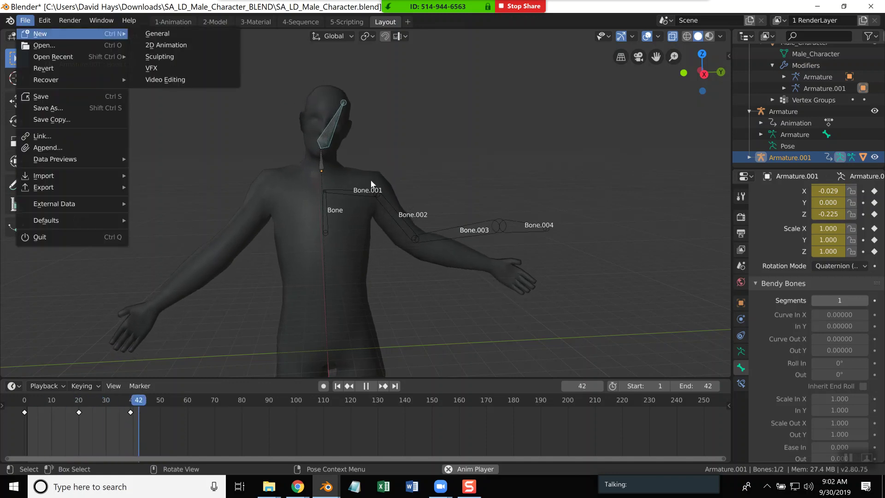
left_click(395, 206)
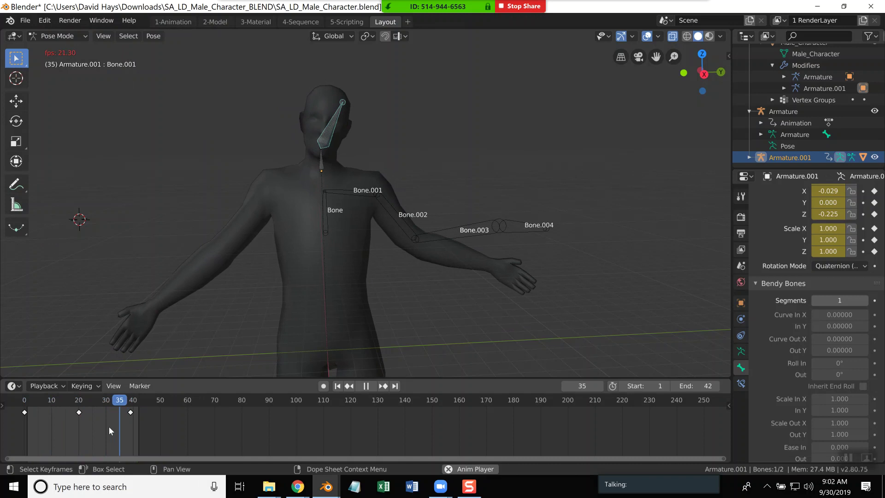
key("space")
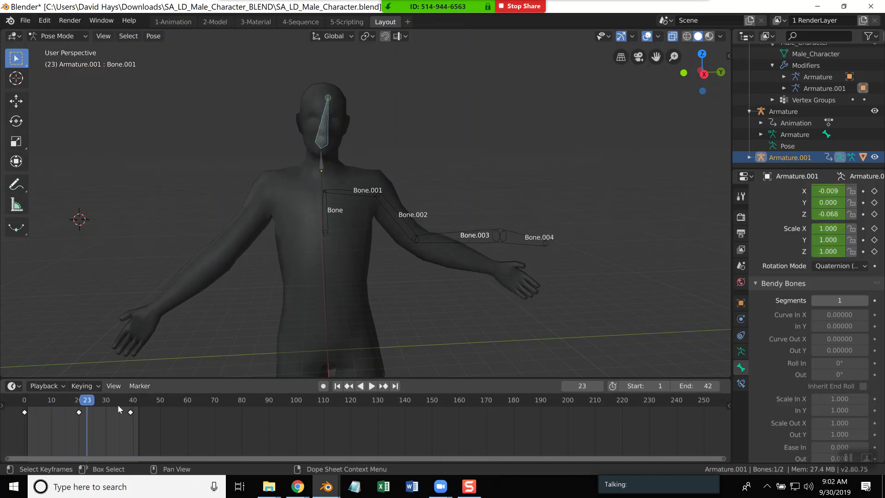